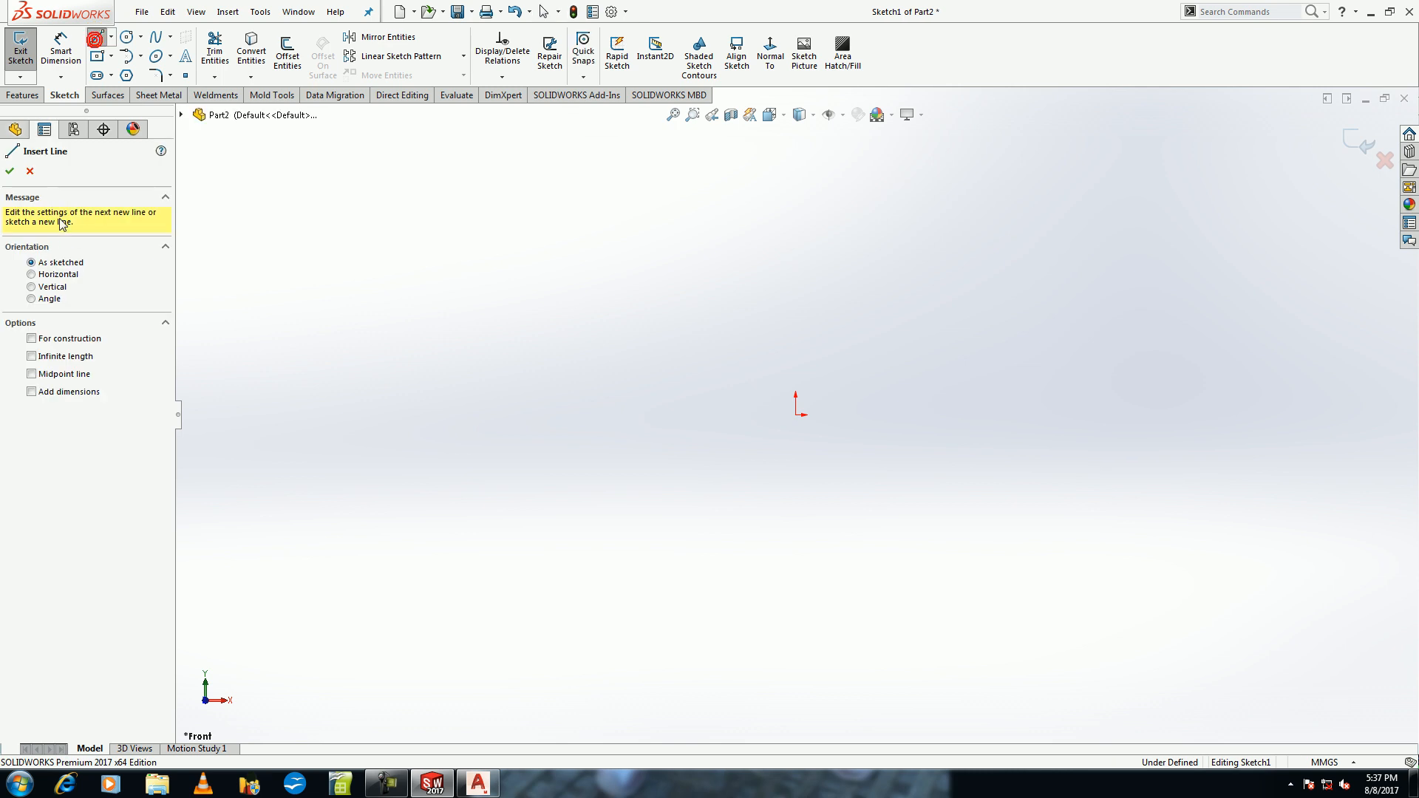
Try an as-sketched vertical line, then a line with Horizontal orientation above the origin, cancelling both before placement.
{"action": "left_click", "coordinate": [532, 411]}
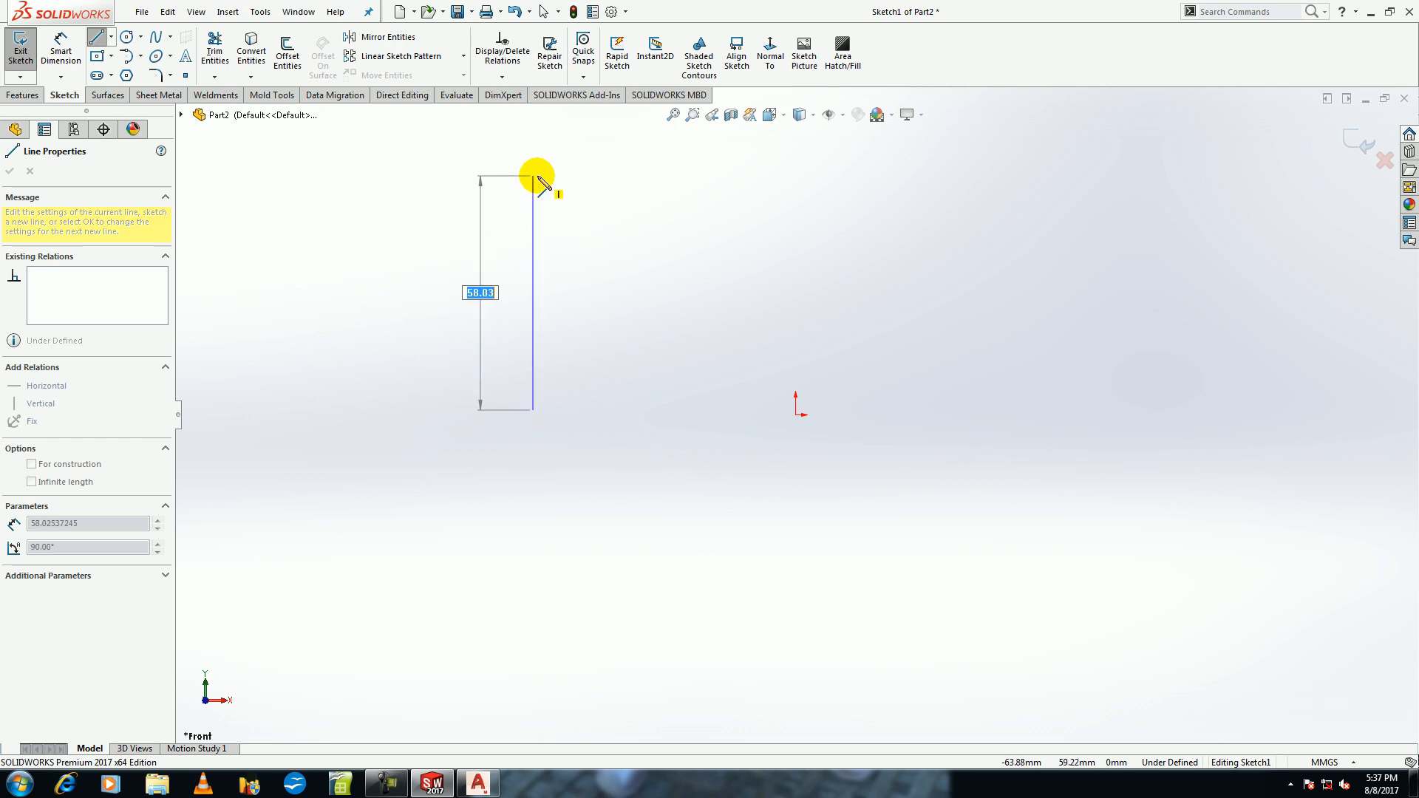
{"action": "key", "text": "Escape"}
{"action": "left_click", "coordinate": [111, 36]}
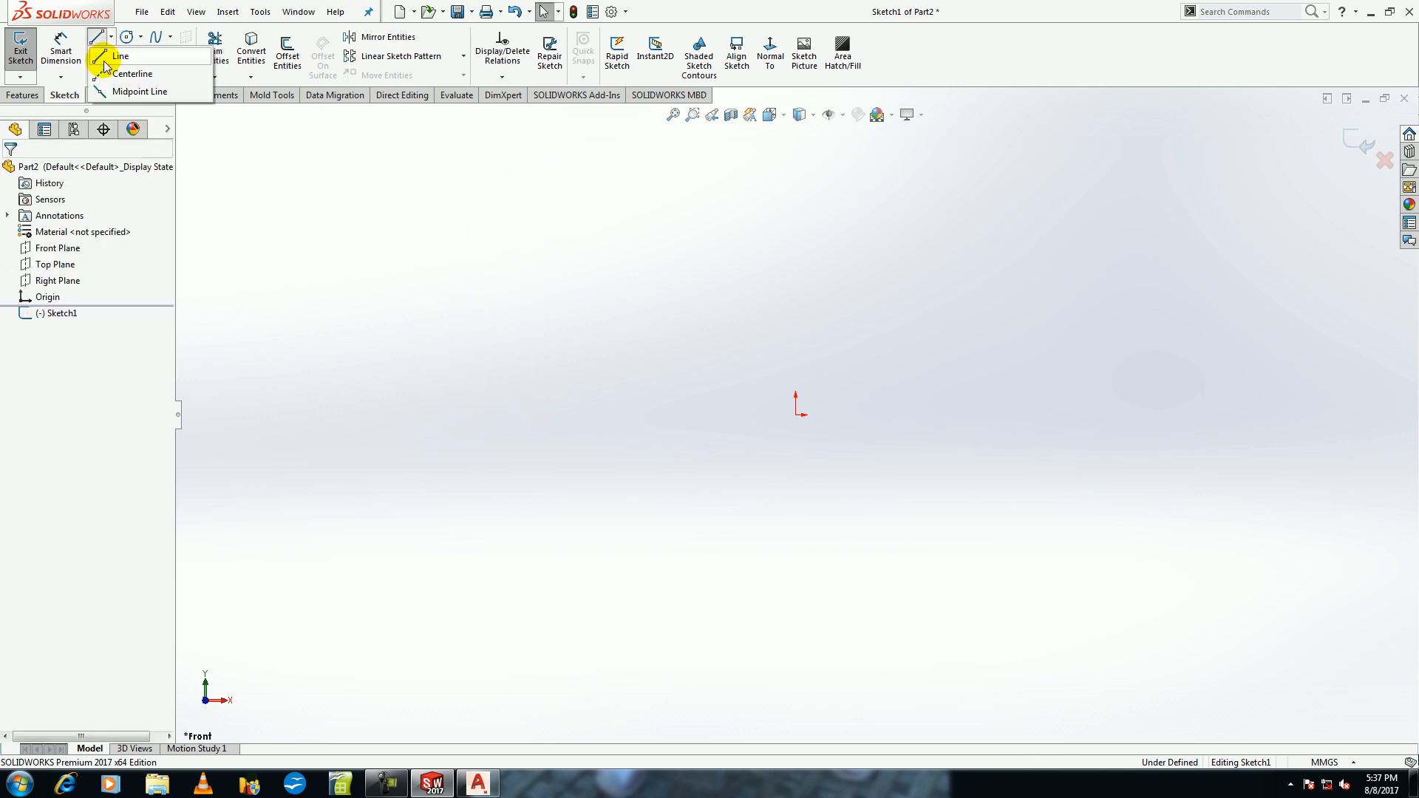
{"action": "left_click", "coordinate": [118, 56]}
{"action": "left_click", "coordinate": [40, 273]}
{"action": "left_click", "coordinate": [470, 376]}
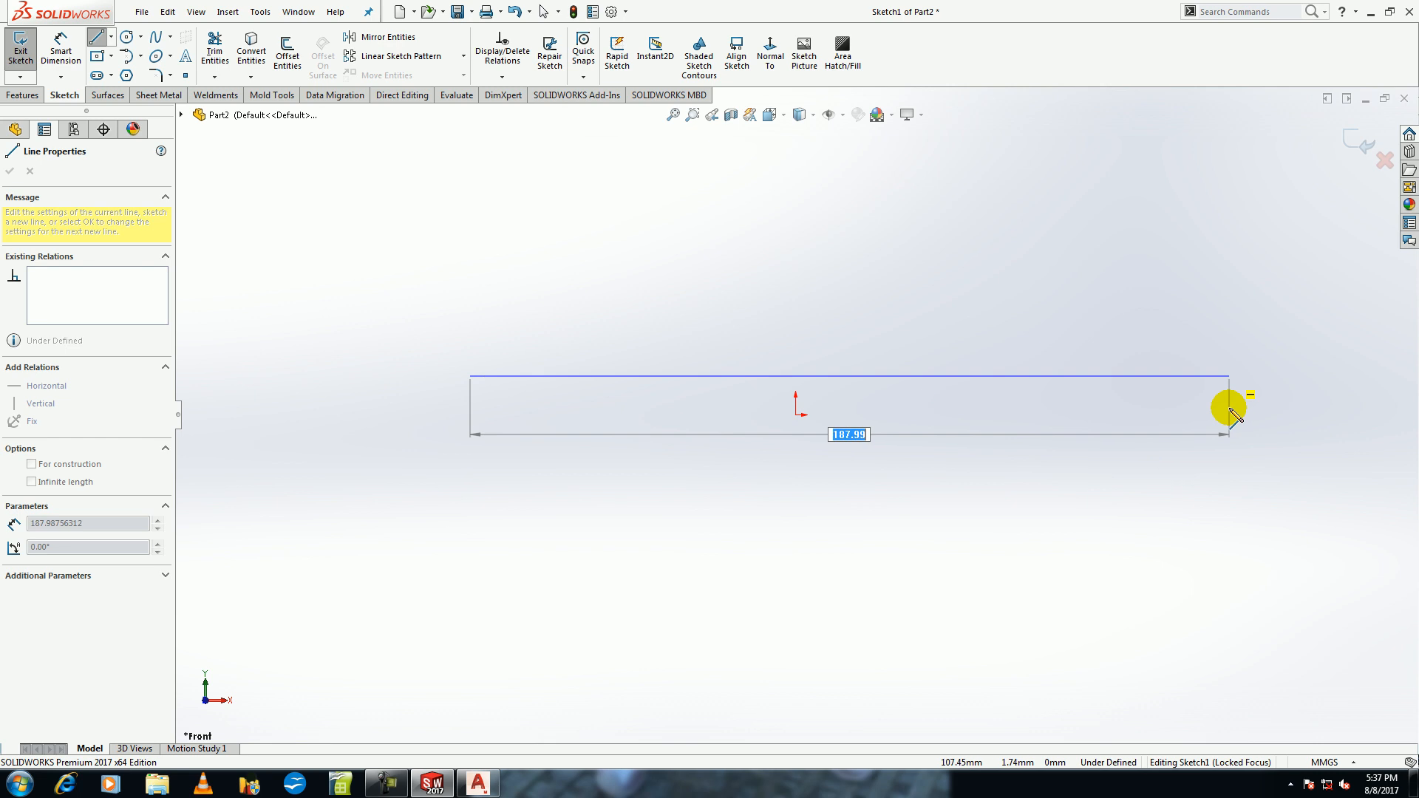
{"action": "key", "text": "Escape"}
{"action": "key", "text": "Escape"}
Try a line with Vertical orientation beside the origin, cancelling it before placement.
{"action": "left_click", "coordinate": [92, 37]}
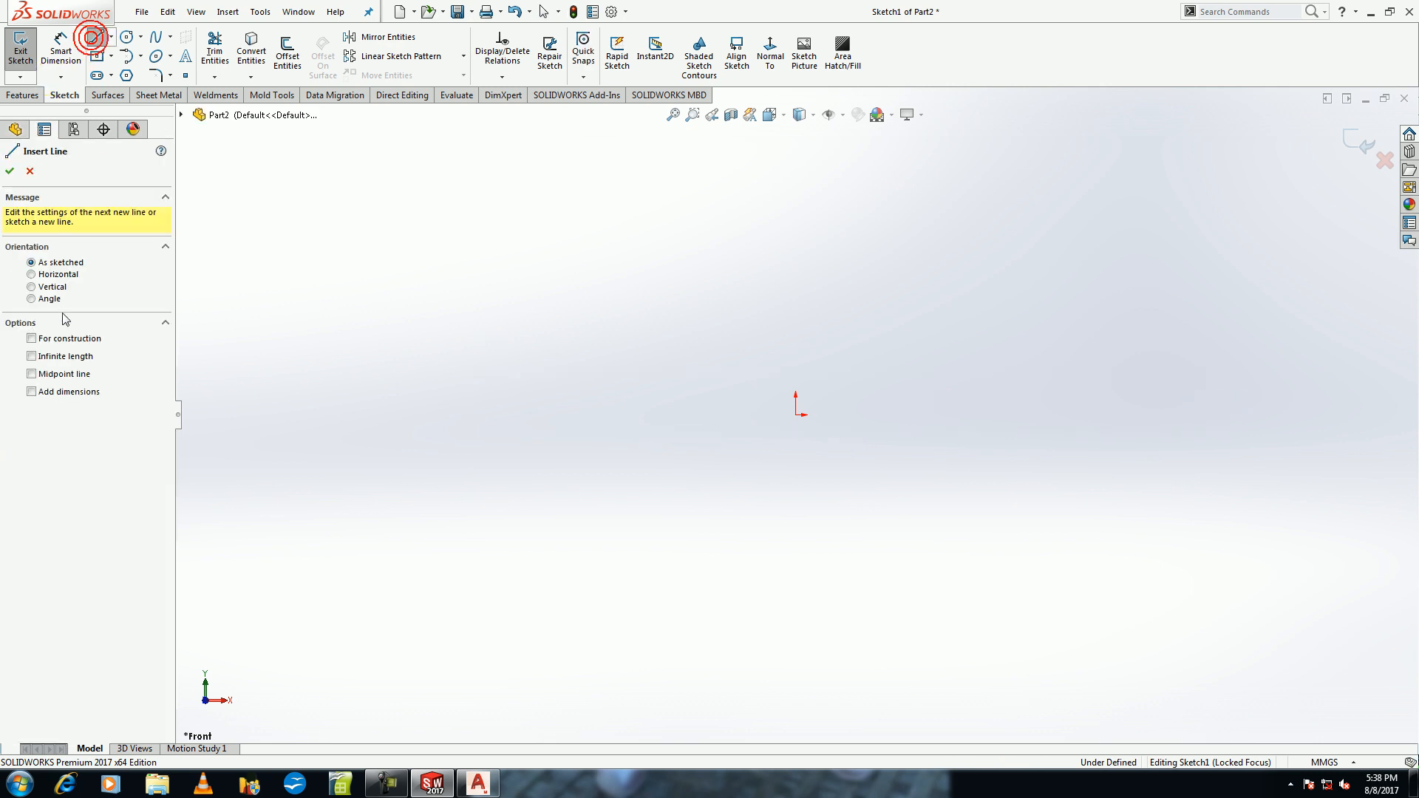
{"action": "left_click", "coordinate": [47, 290]}
{"action": "left_click_drag", "start_coordinate": [535, 397], "coordinate": [503, 569]}
{"action": "key", "text": "Escape"}
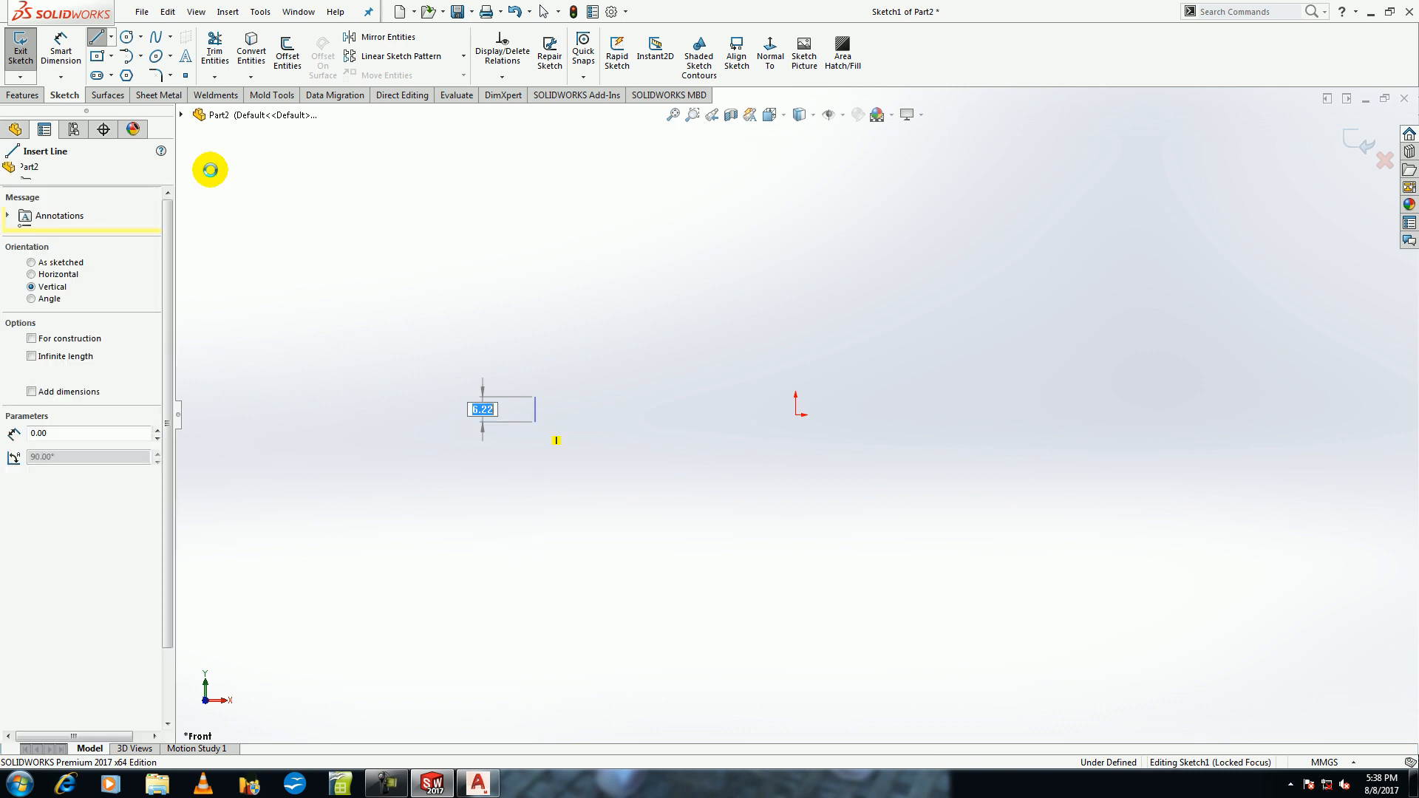
Draw a line with Angle orientation beside the origin, 50 mm long at 30°, and undo it.
{"action": "left_click", "coordinate": [92, 37]}
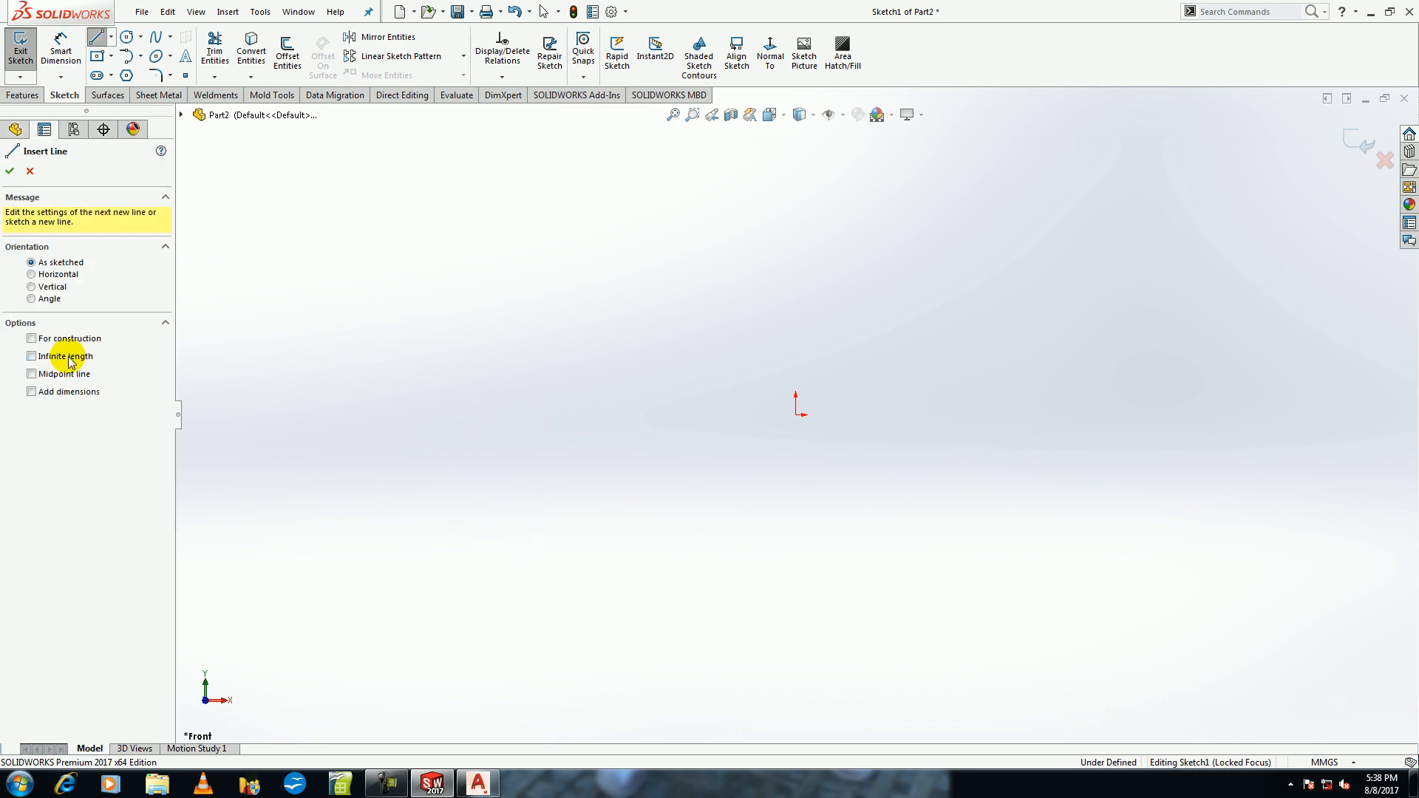
{"action": "left_click", "coordinate": [51, 300]}
{"action": "left_click", "coordinate": [478, 459]}
{"action": "left_click", "coordinate": [624, 326]}
{"action": "type", "text": "50"}
{"action": "key", "text": "Return"}
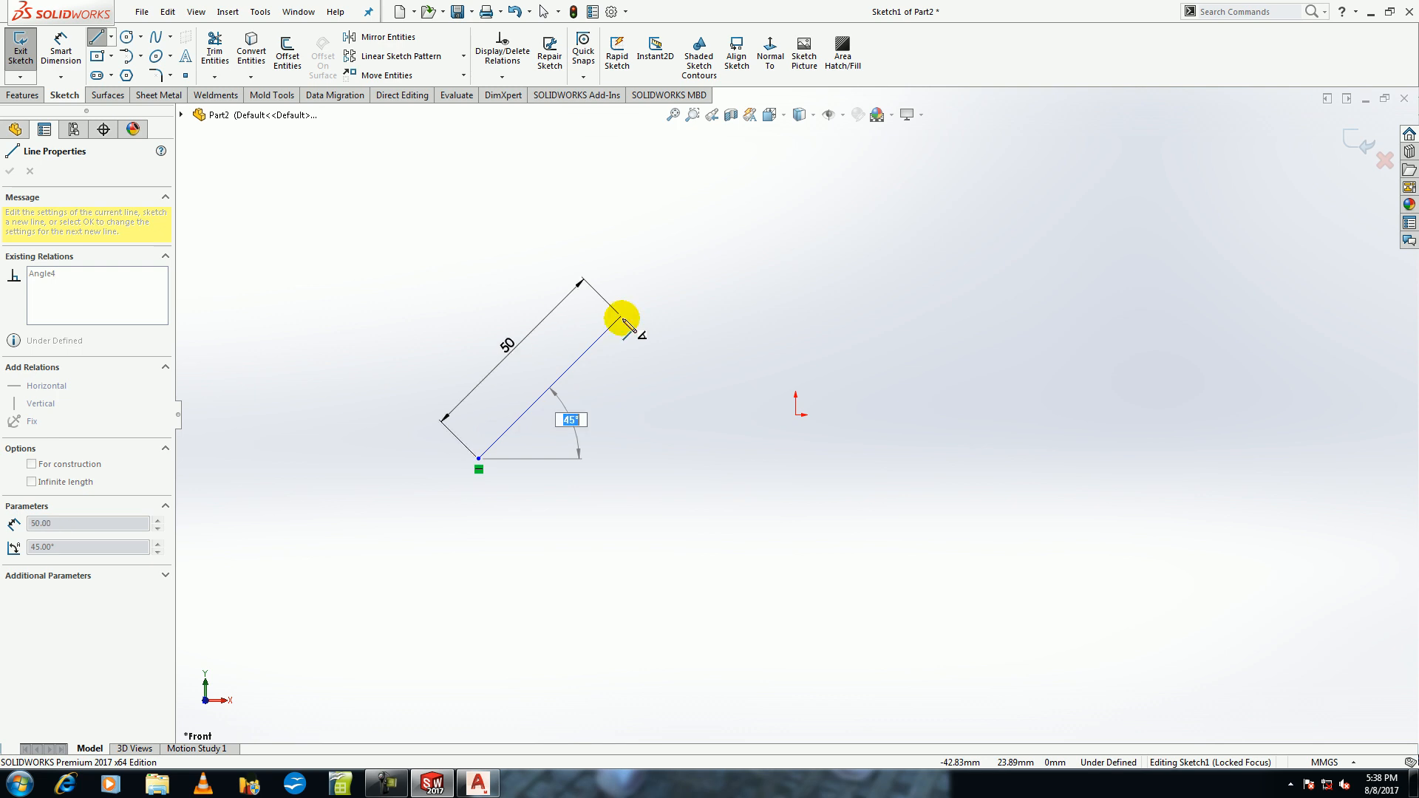
{"action": "type", "text": "30"}
{"action": "key", "text": "Return"}
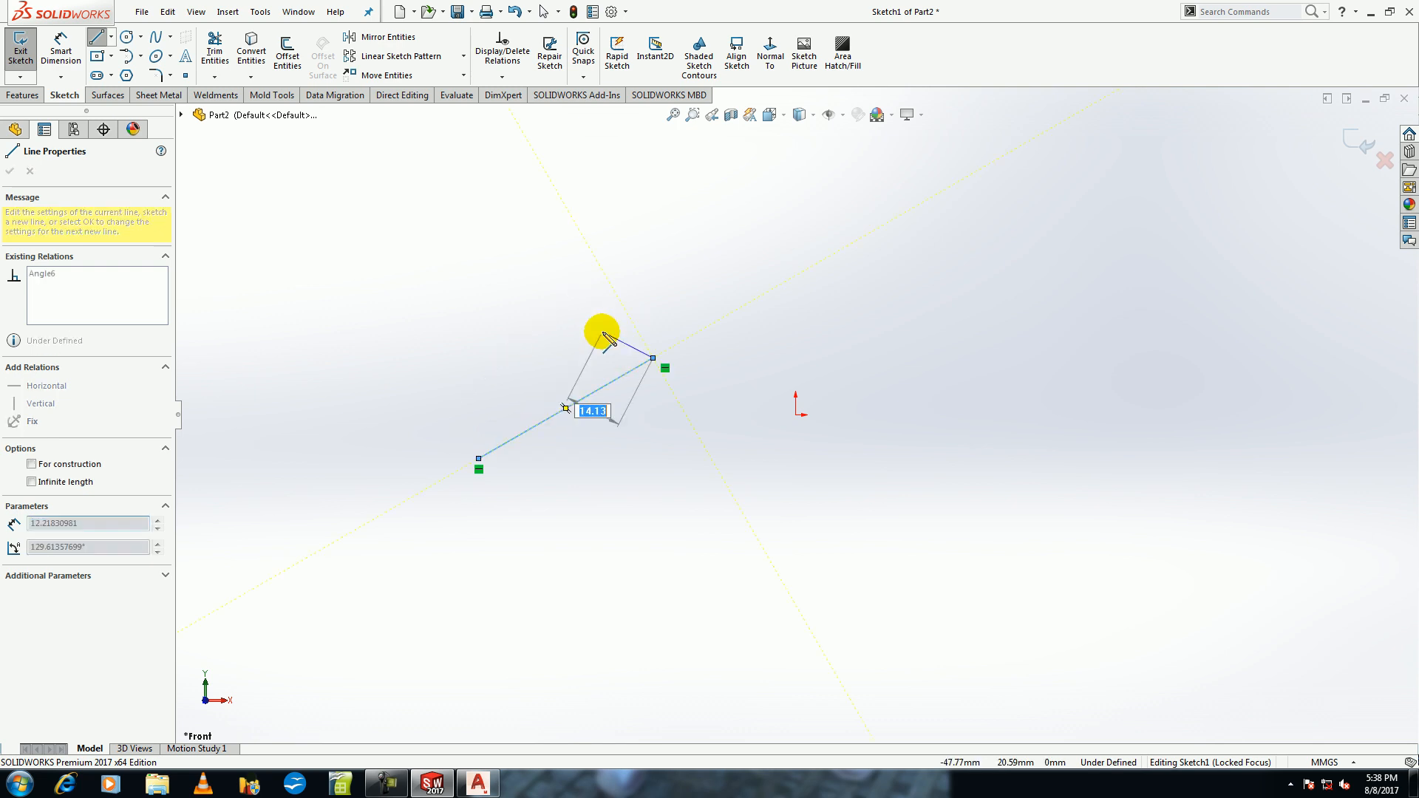
{"action": "key", "text": "Escape"}
{"action": "key", "text": "ctrl+z"}
Try an as-sketched, nearly vertical centerline beside the origin and cancel it.
{"action": "left_click", "coordinate": [111, 37]}
{"action": "left_click", "coordinate": [122, 69]}
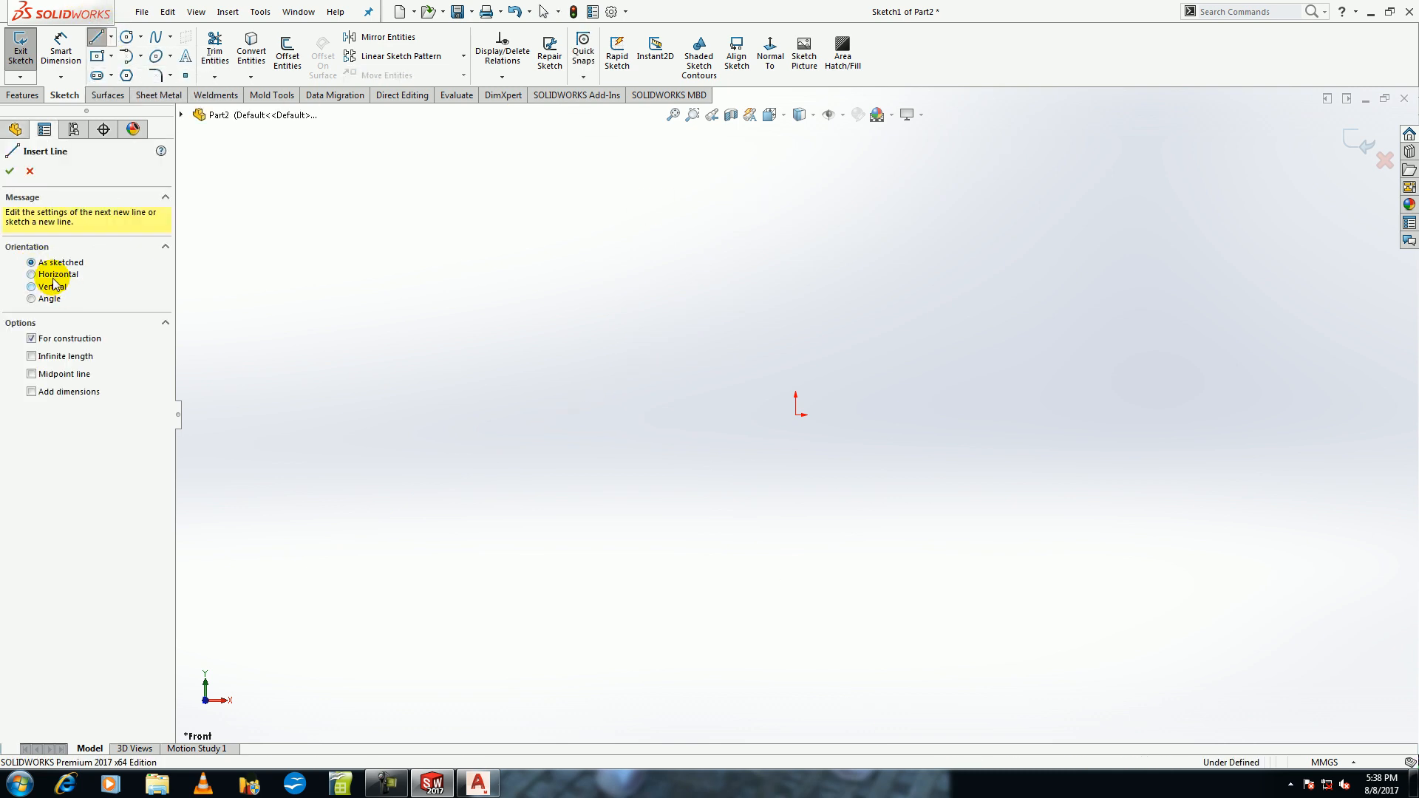
{"action": "left_click", "coordinate": [427, 451]}
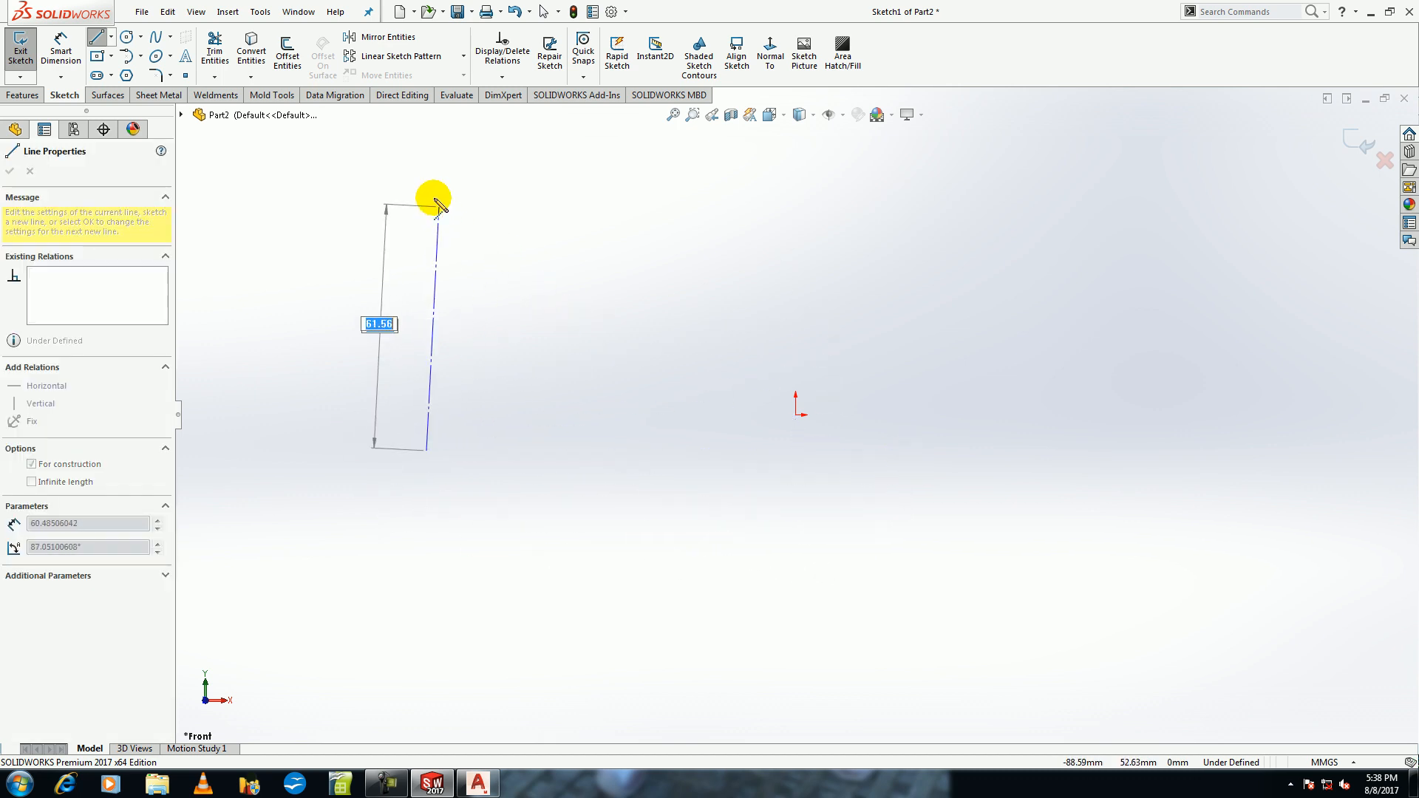
{"action": "key", "text": "Escape"}
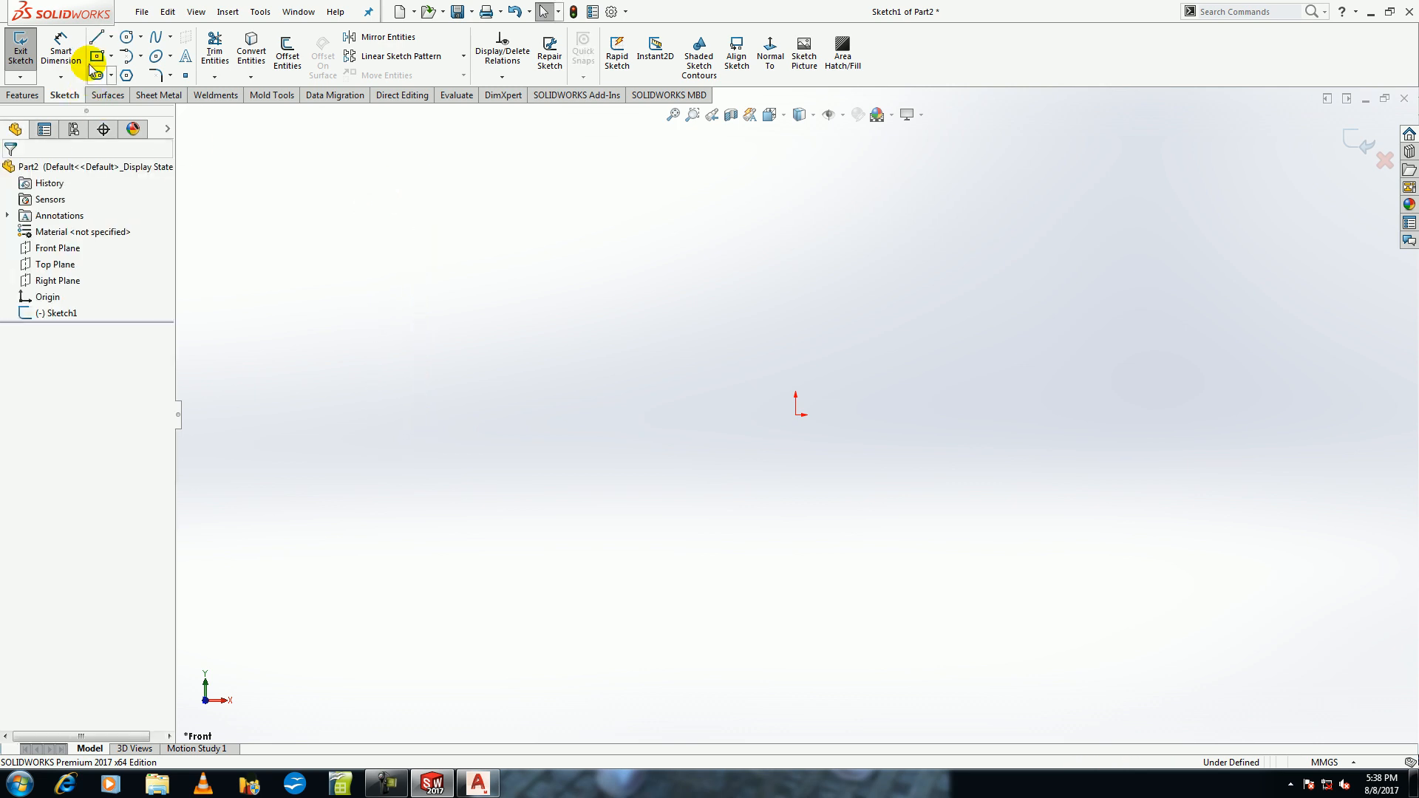
Try a centerline with Horizontal orientation beside the origin and cancel it.
{"action": "left_click", "coordinate": [112, 37]}
{"action": "left_click", "coordinate": [105, 68]}
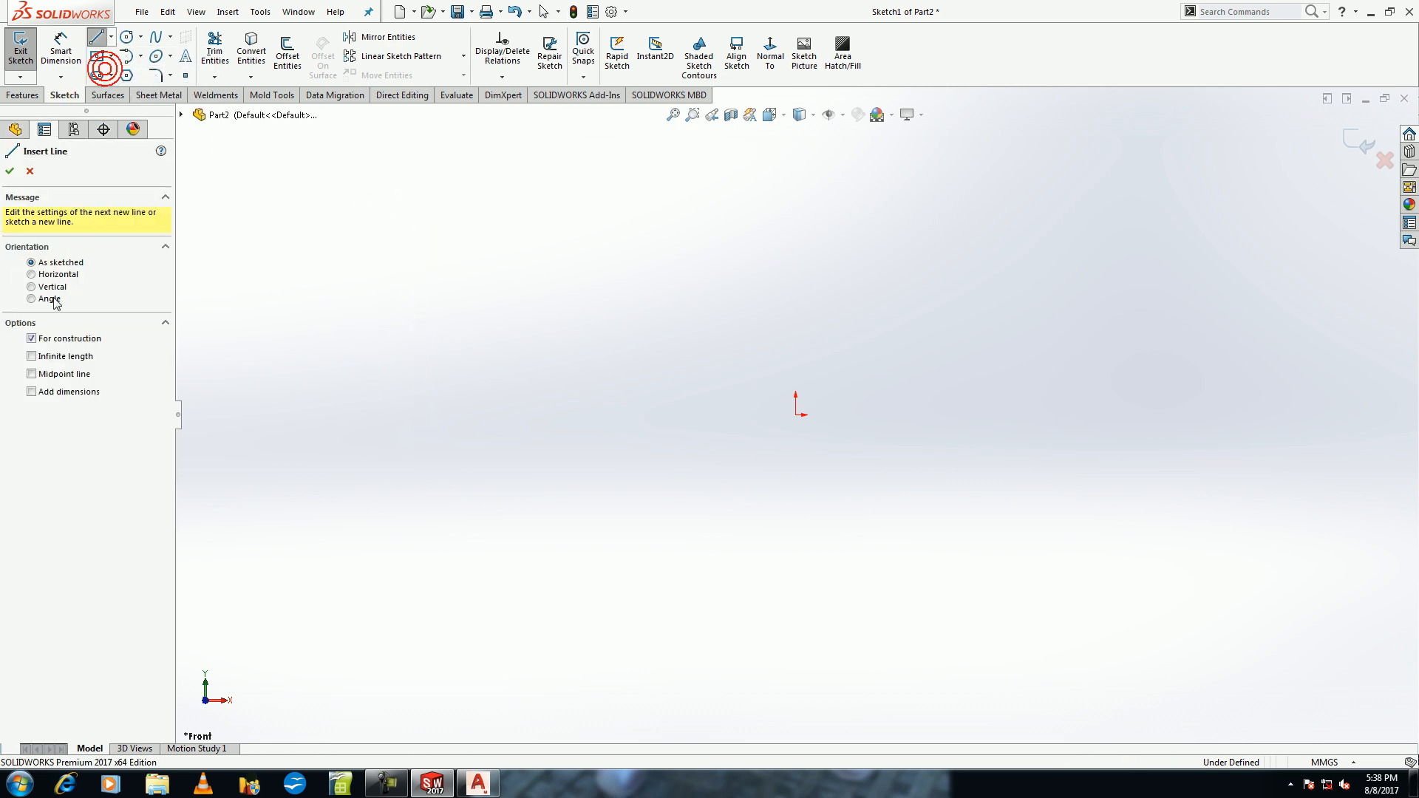
{"action": "left_click", "coordinate": [33, 274]}
{"action": "left_click", "coordinate": [453, 362]}
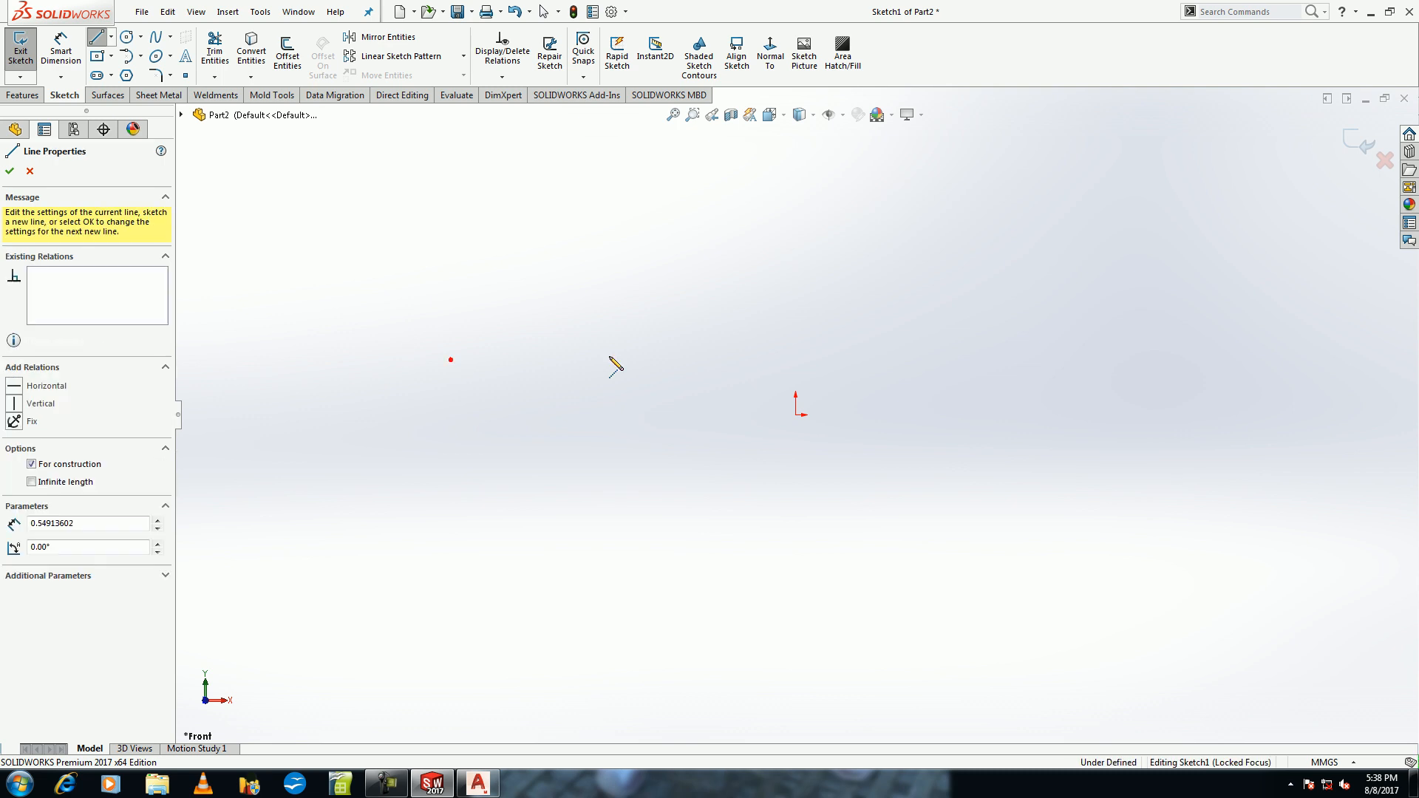
{"action": "key", "text": "Escape"}
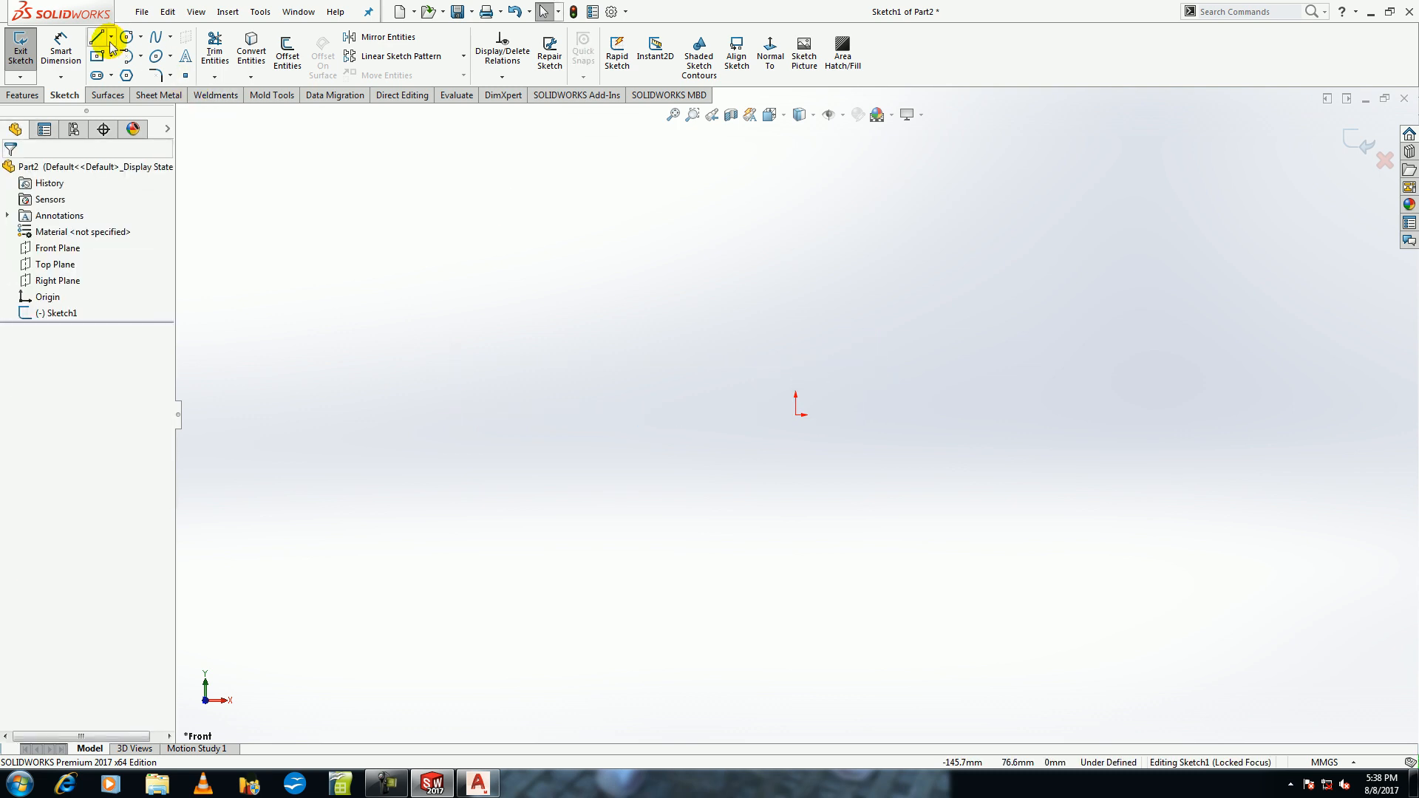
Try a centerline with Vertical orientation beside the origin and cancel it.
{"action": "left_click", "coordinate": [112, 37]}
{"action": "left_click", "coordinate": [105, 69]}
{"action": "left_click", "coordinate": [45, 292]}
{"action": "left_click", "coordinate": [475, 406]}
{"action": "key", "text": "Escape"}
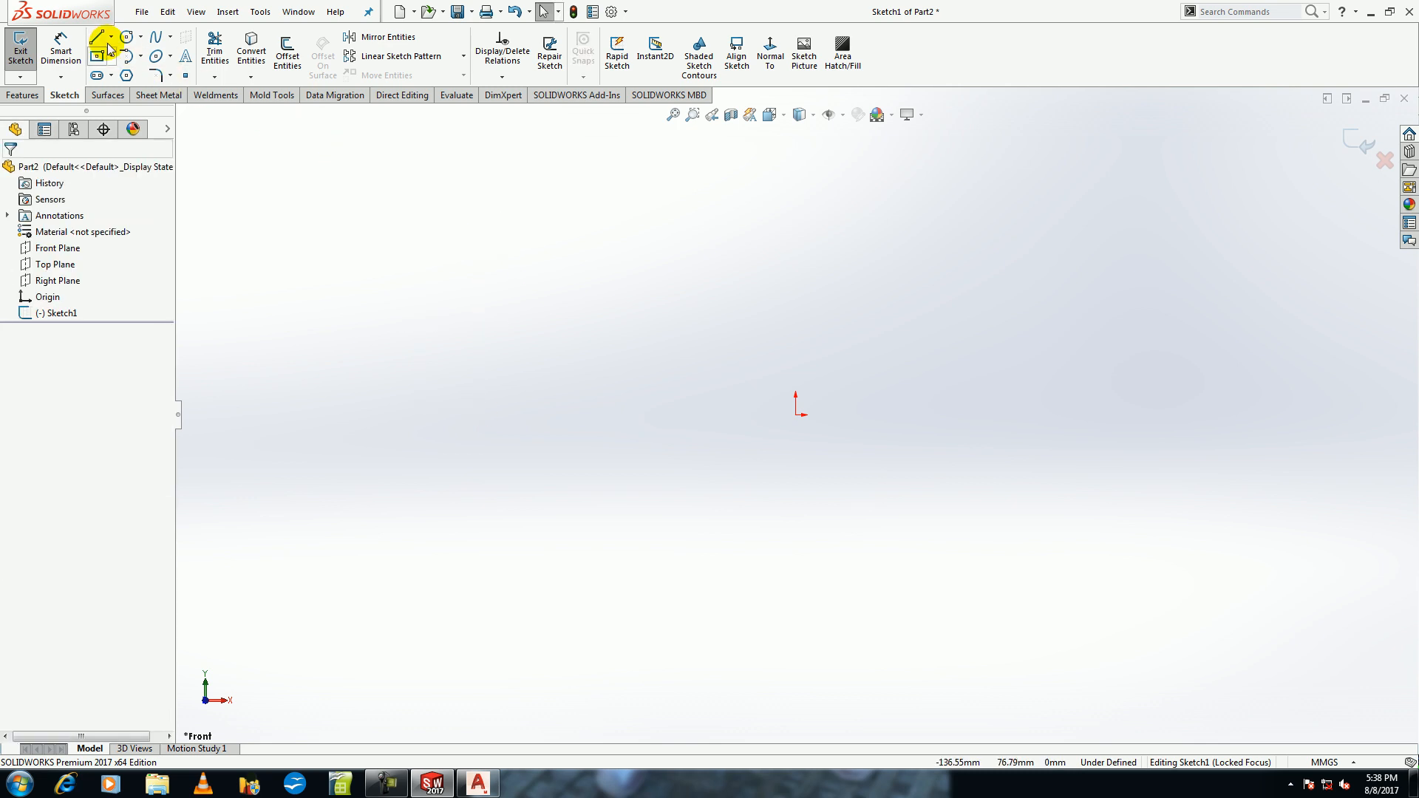
Try a centerline with Angle orientation beside the origin and cancel it.
{"action": "left_click", "coordinate": [112, 38]}
{"action": "left_click", "coordinate": [104, 68]}
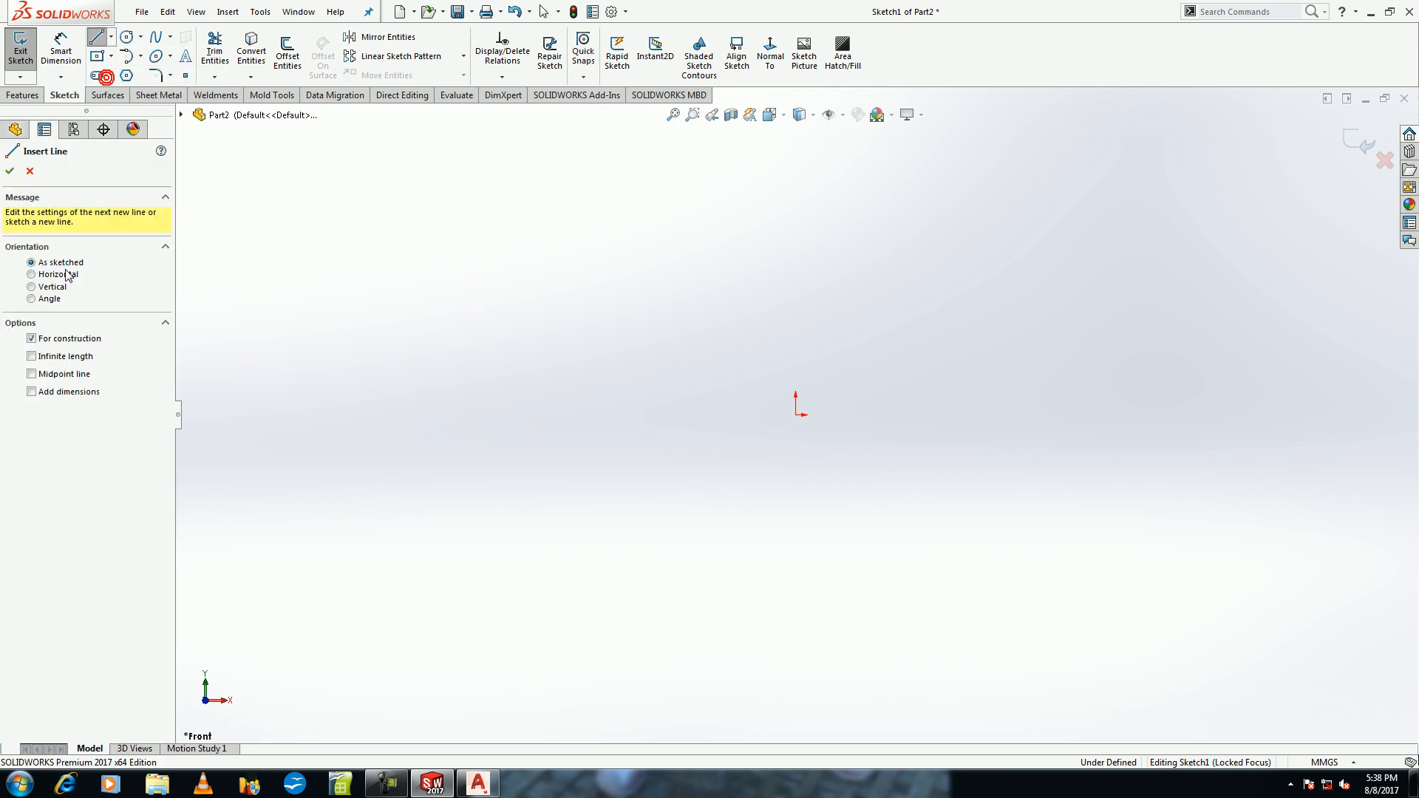
{"action": "left_click", "coordinate": [42, 299]}
{"action": "left_click", "coordinate": [368, 414]}
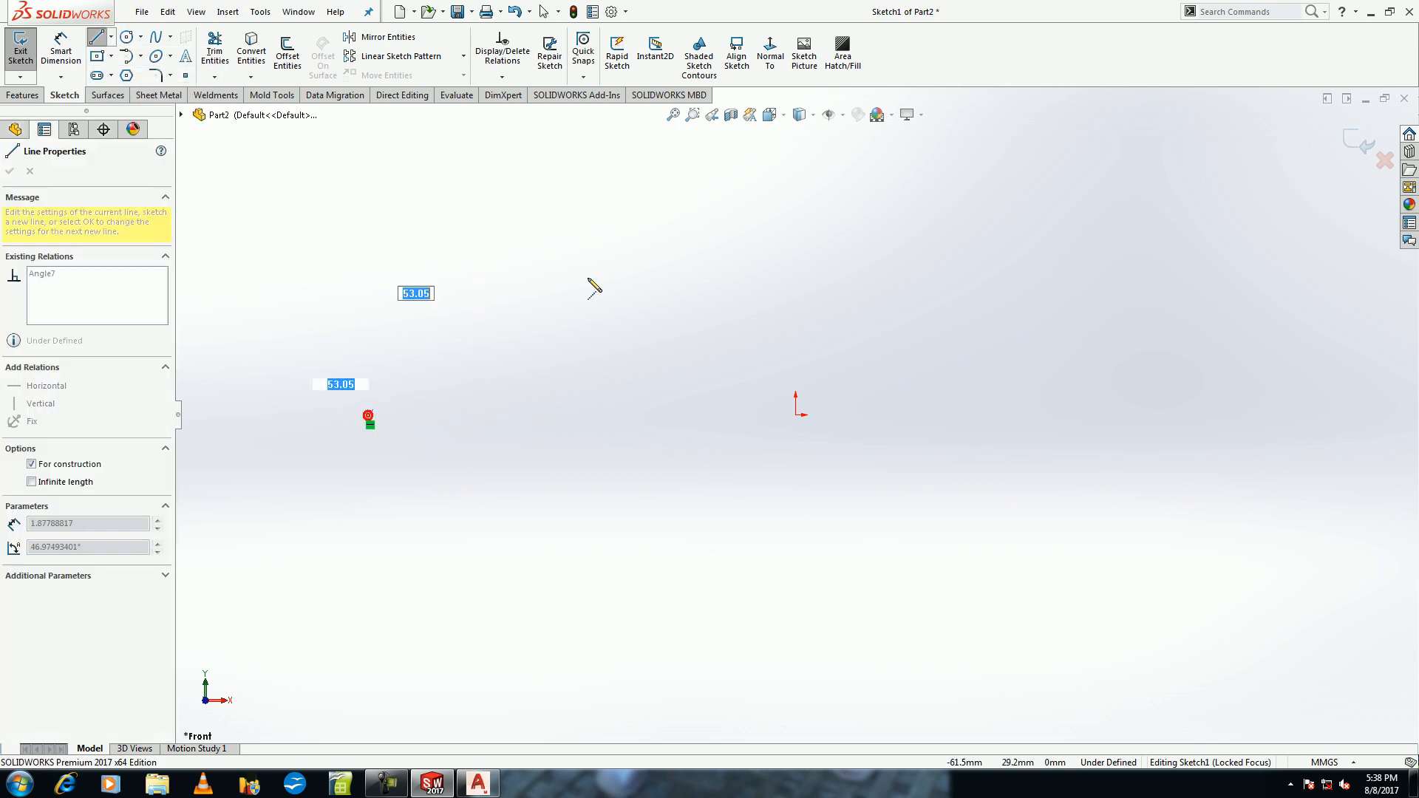
{"action": "key", "text": "Escape"}
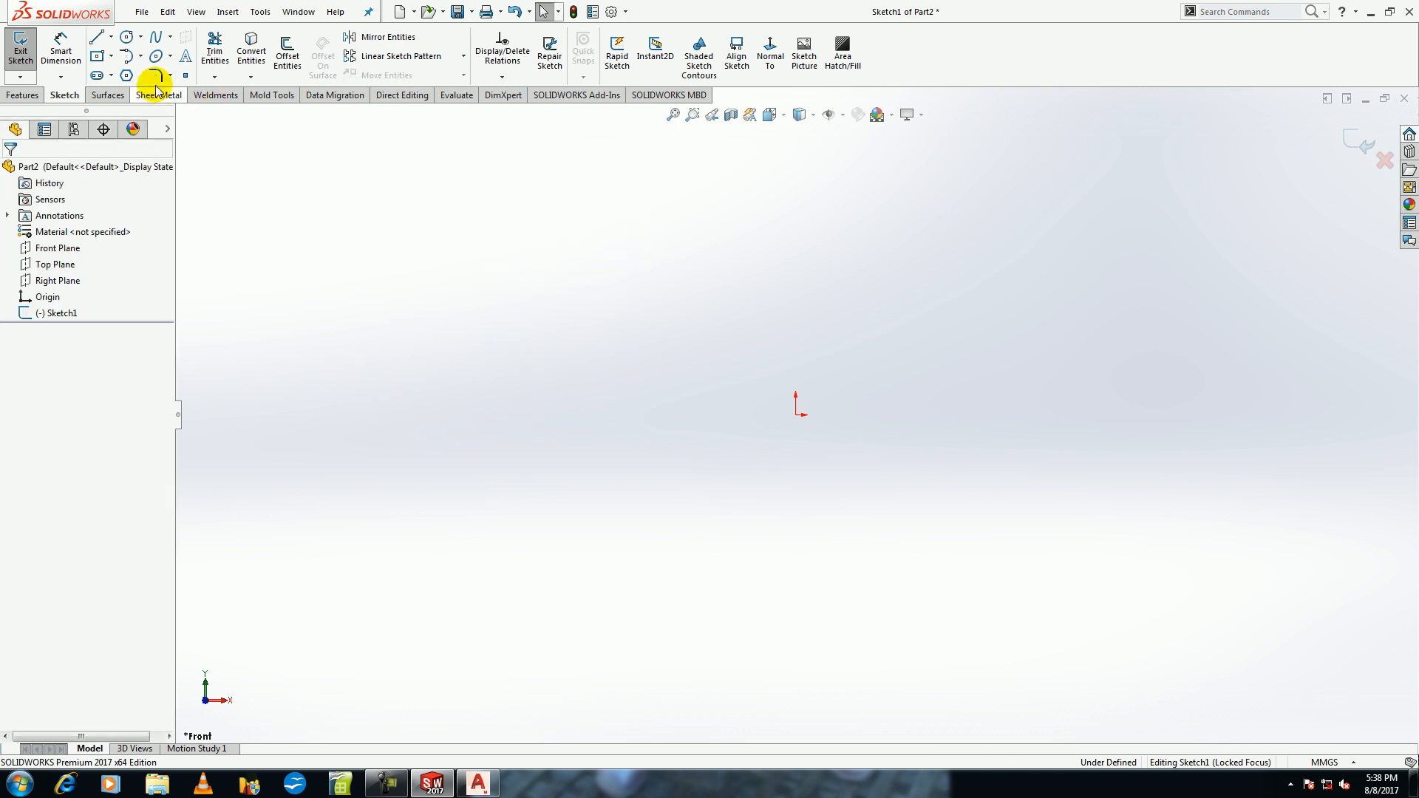
Draw a horizontal midpoint line outward from its centre, ending directly above the origin.
{"action": "left_click", "coordinate": [112, 38]}
{"action": "left_click", "coordinate": [128, 93]}
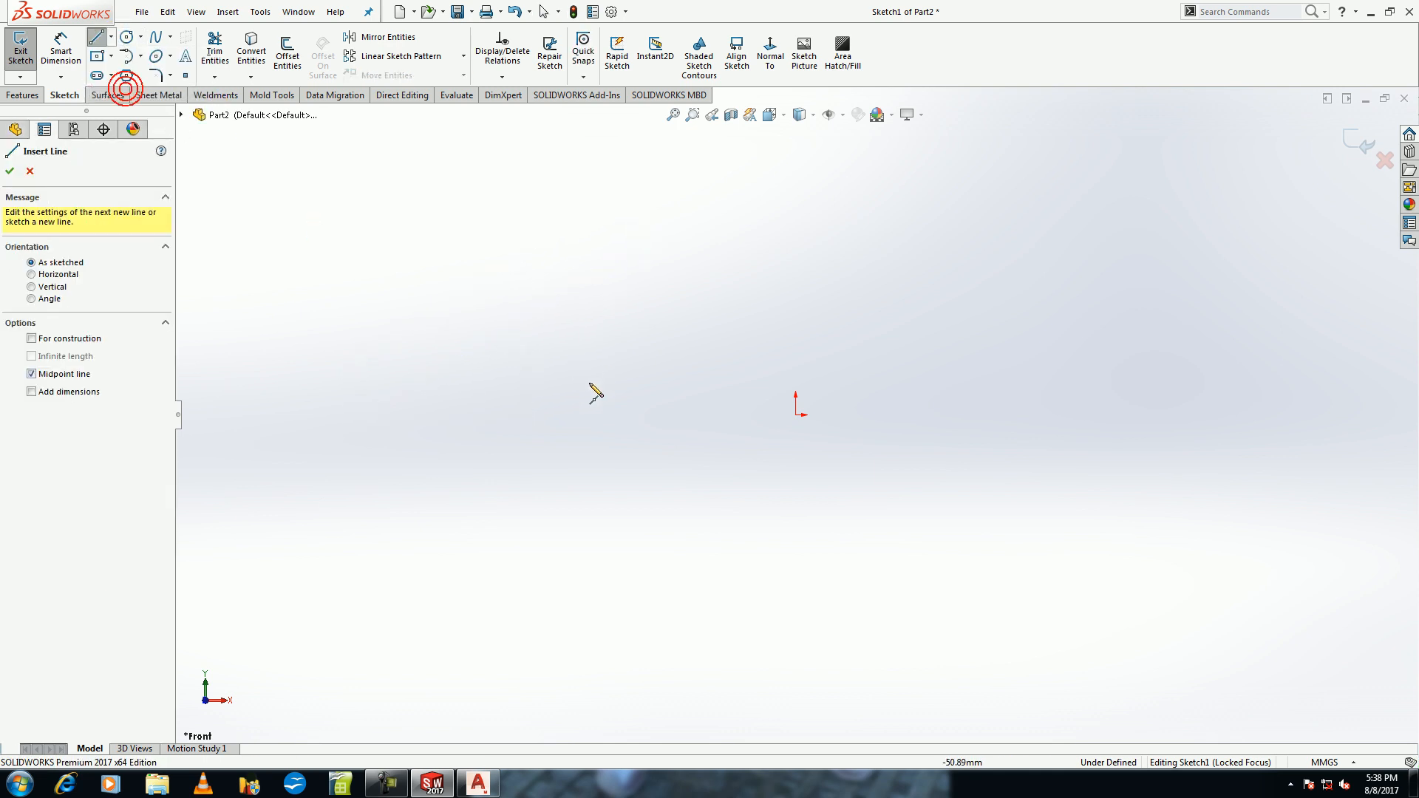
{"action": "left_click", "coordinate": [589, 382]}
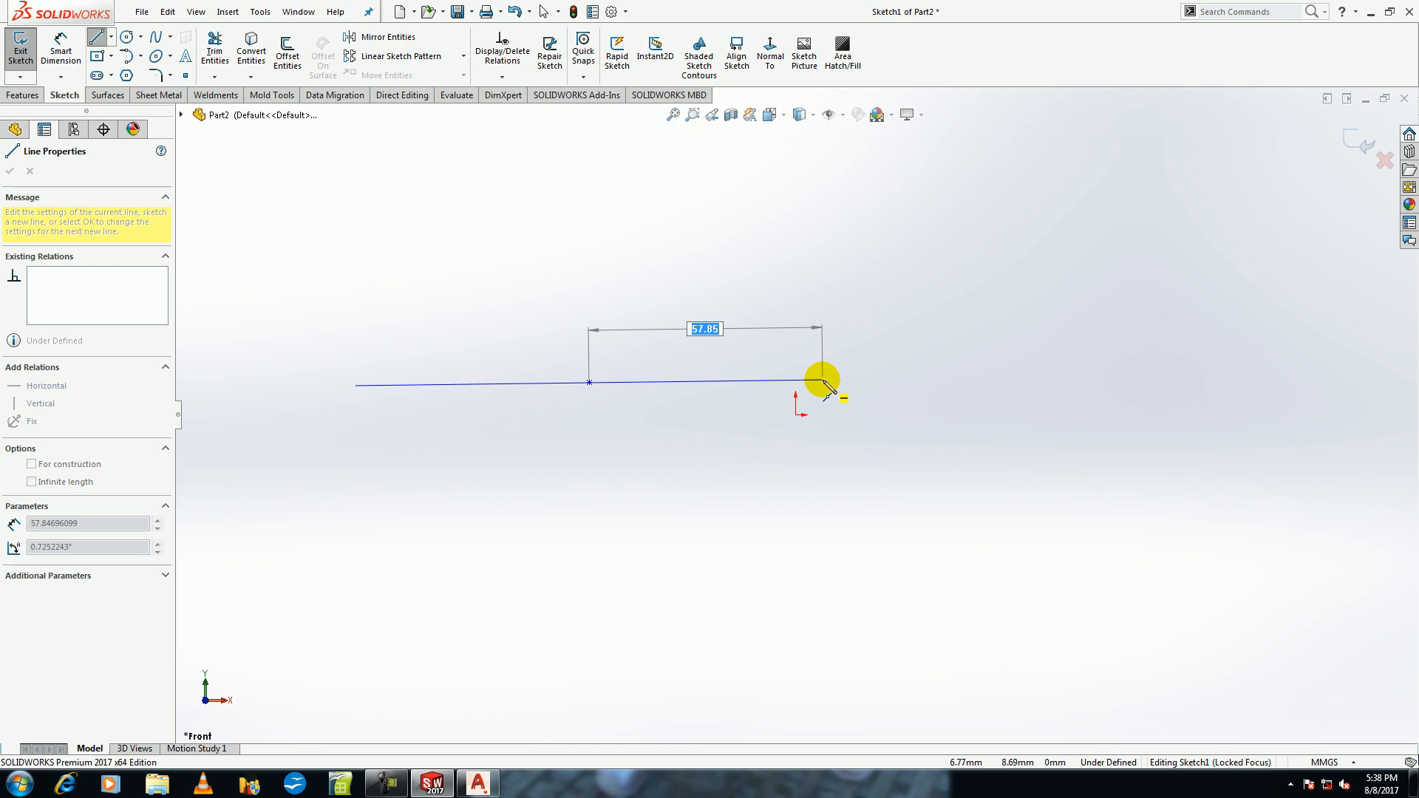
{"action": "left_click", "coordinate": [795, 382]}
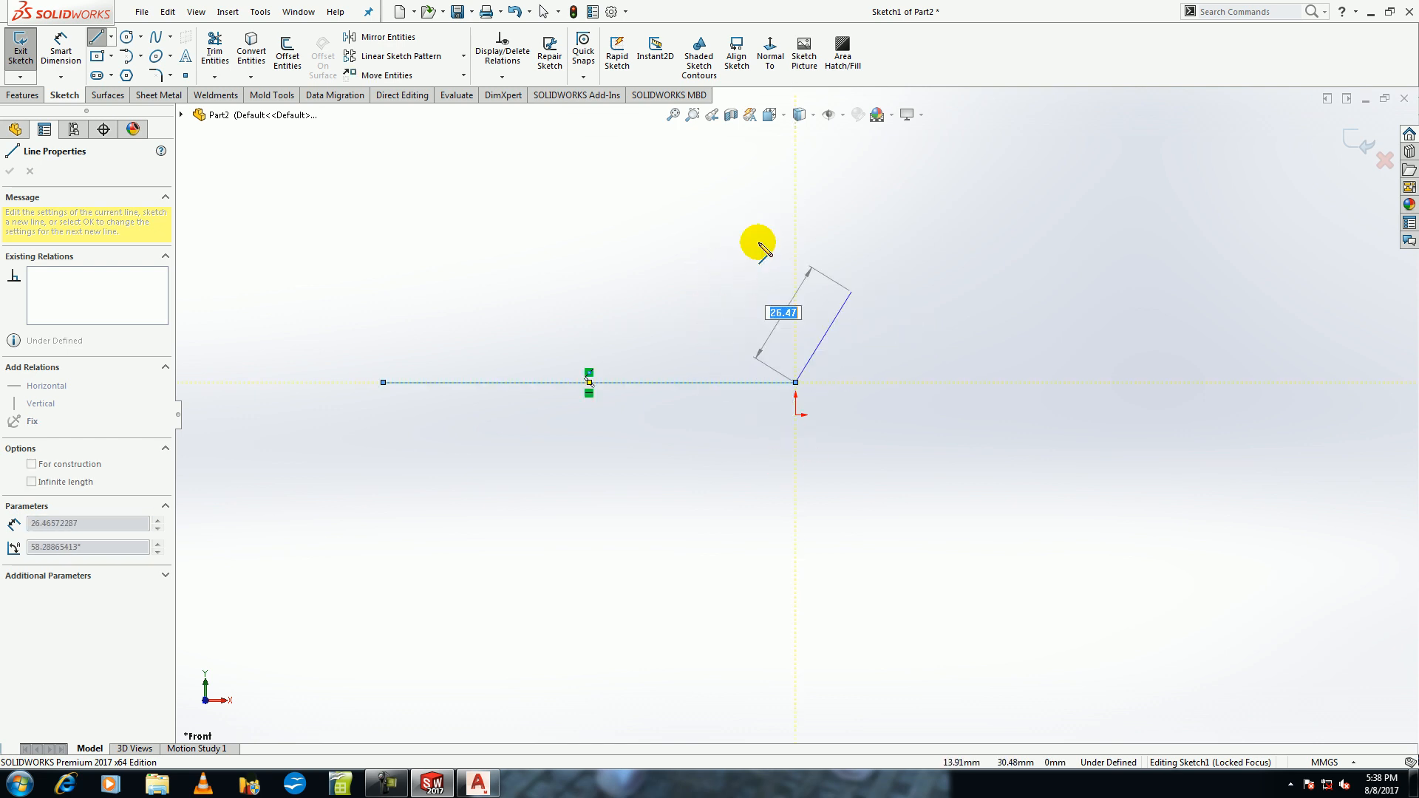
Draw a vertical midpoint line 100 mm long, centred on the horizontal line's endpoint above the origin.
{"action": "left_click", "coordinate": [111, 37]}
{"action": "left_click", "coordinate": [128, 93]}
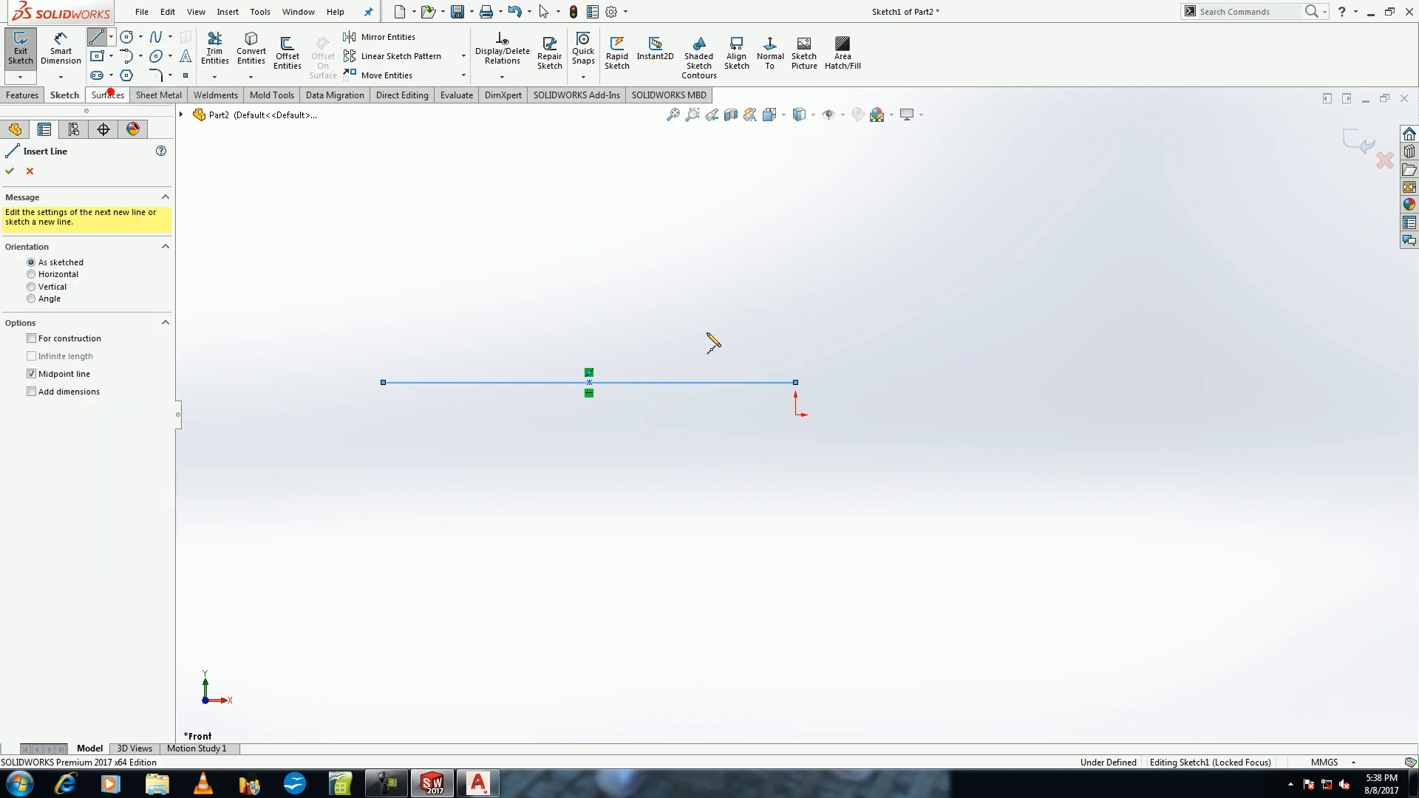
{"action": "left_click", "coordinate": [796, 382]}
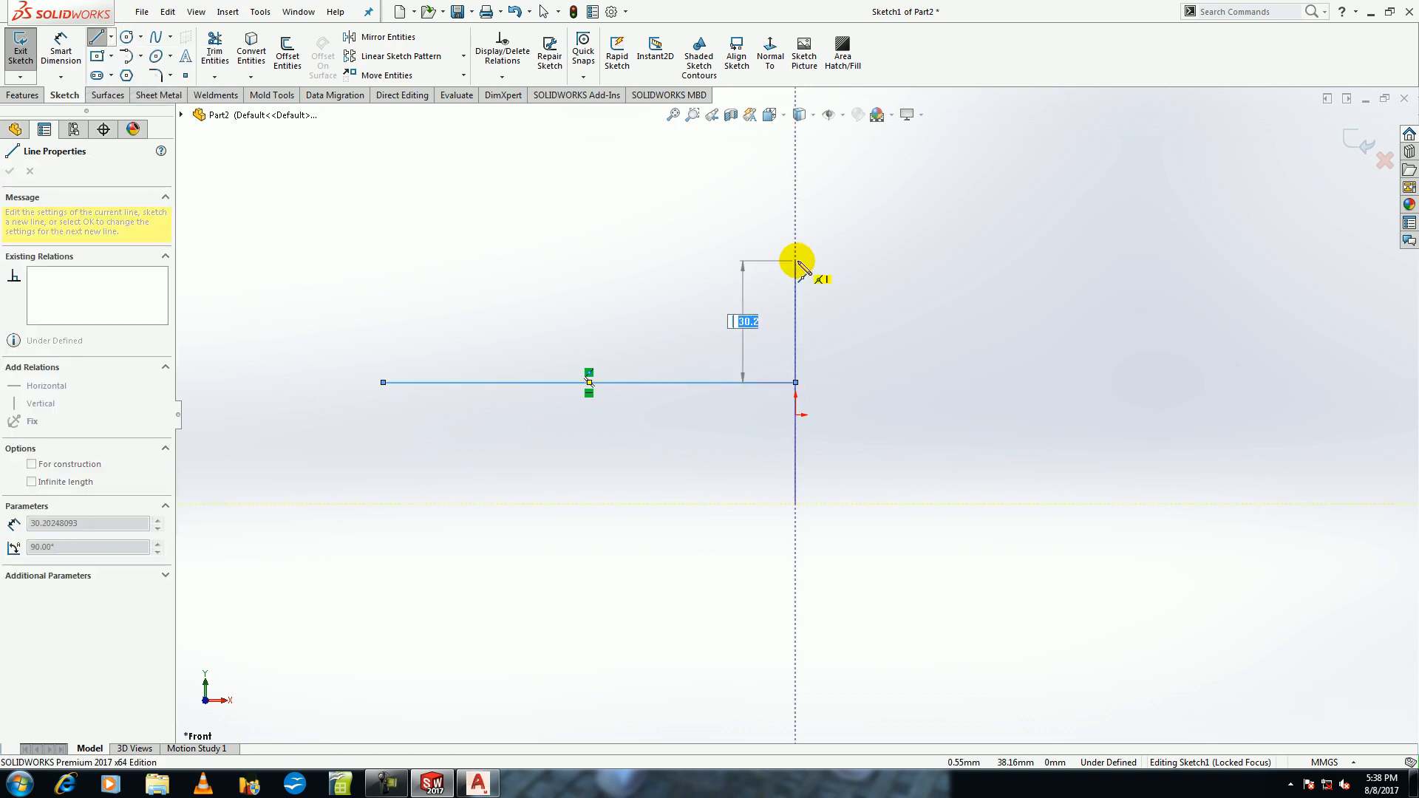
{"action": "type", "text": "100"}
{"action": "key", "text": "Return"}
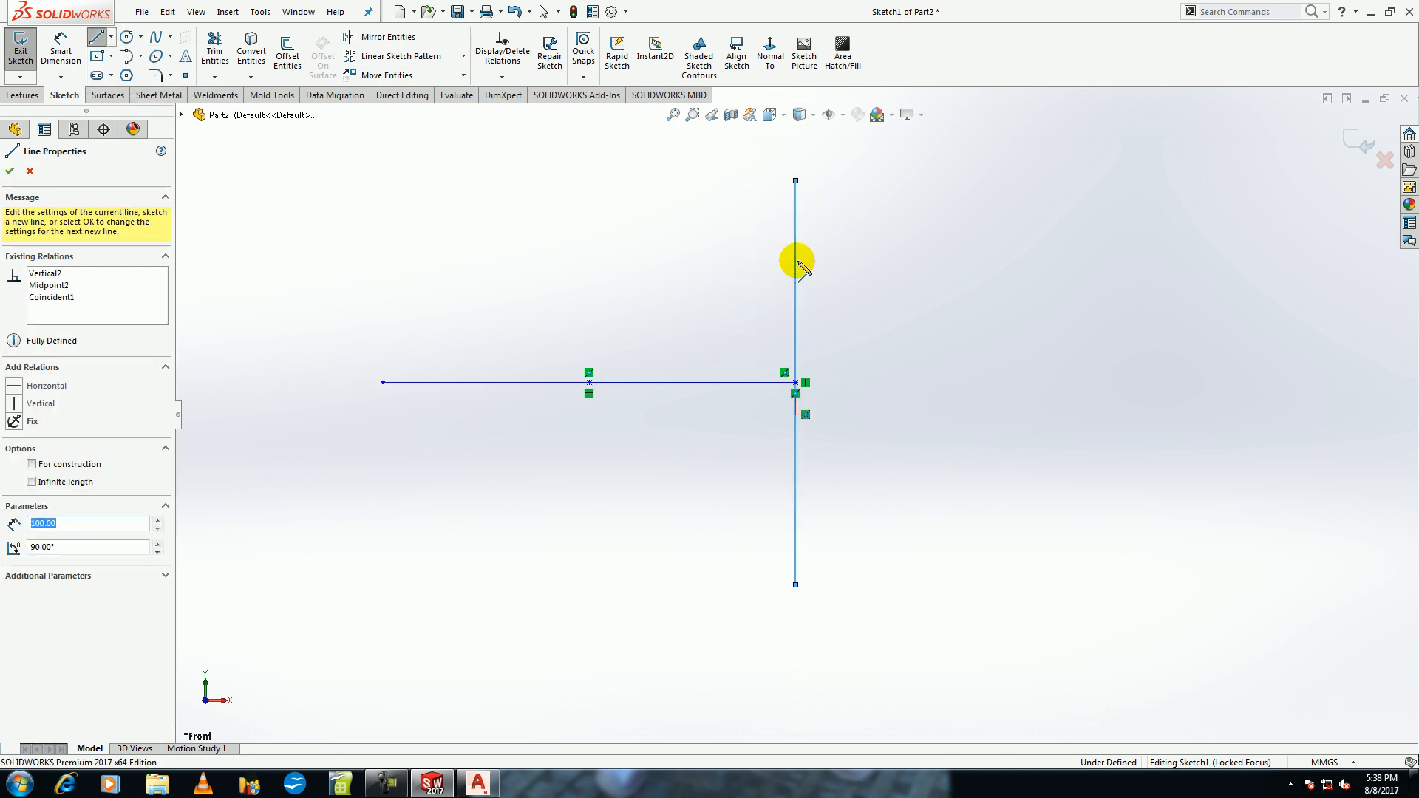
{"action": "key", "text": "Escape"}
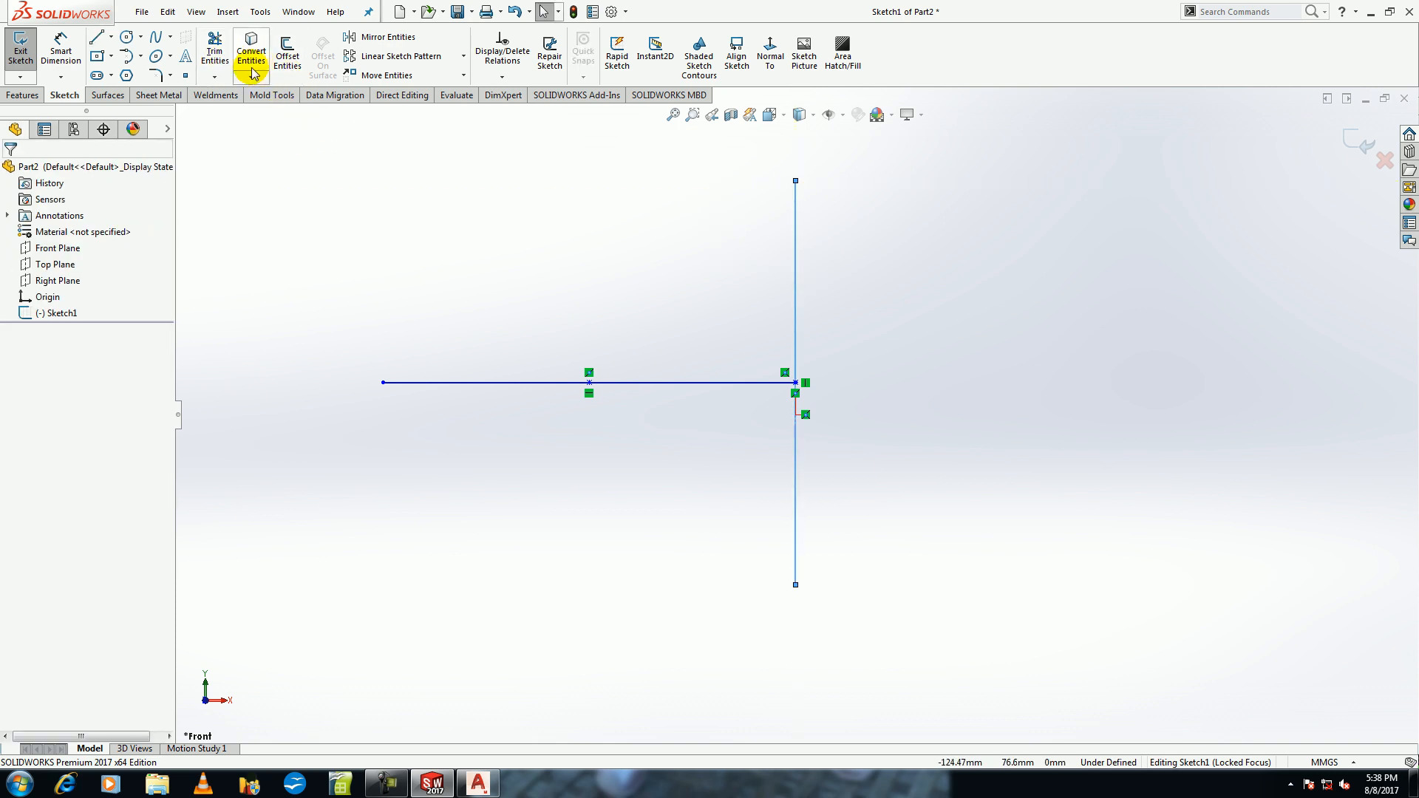
Remove both midpoint lines with Power trim and delete their leftover midpoints.
{"action": "left_click", "coordinate": [214, 52]}
{"action": "mouse_move", "coordinate": [897, 260]}
{"action": "left_mouse_down"}
{"action": "mouse_move", "coordinate": [612, 402]}
{"action": "mouse_move", "coordinate": [854, 501]}
{"action": "left_mouse_up"}
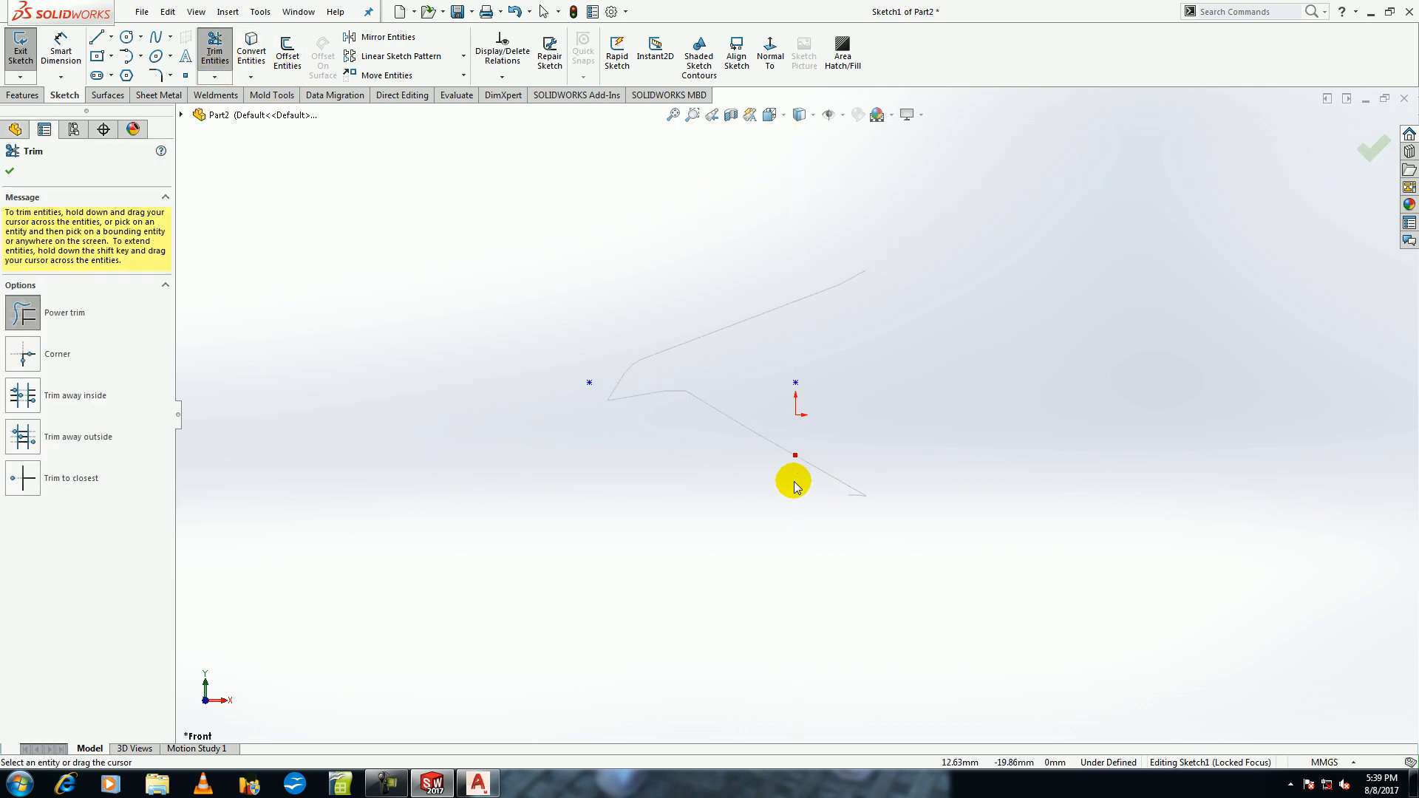
{"action": "key", "text": "Escape"}
{"action": "left_click_drag", "start_coordinate": [907, 335], "coordinate": [444, 401]}
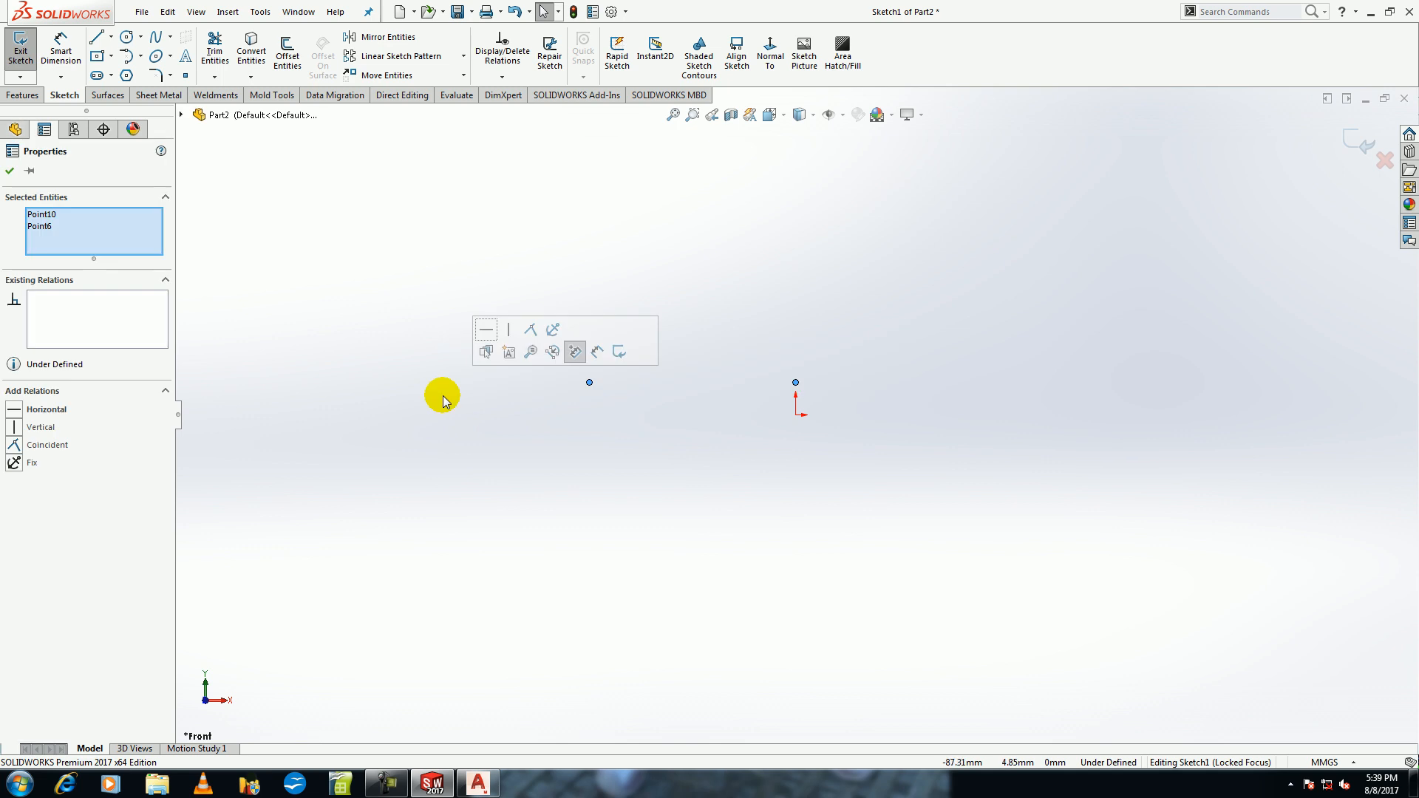
{"action": "key", "text": "Delete"}
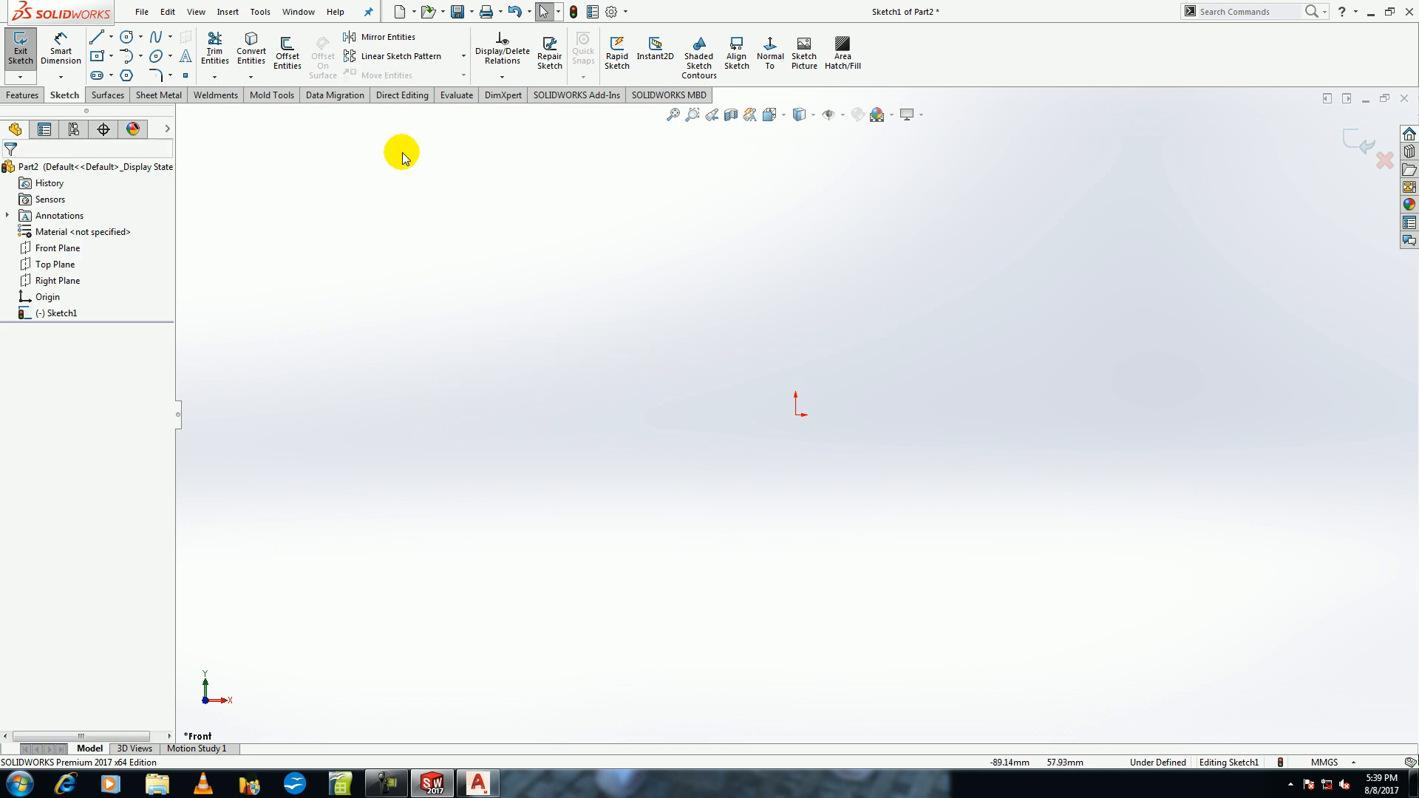
Draw a corner rectangle from the origin, 50 mm high and 60 mm wide.
{"action": "left_click", "coordinate": [98, 57]}
{"action": "left_click", "coordinate": [32, 231]}
{"action": "left_click", "coordinate": [795, 416]}
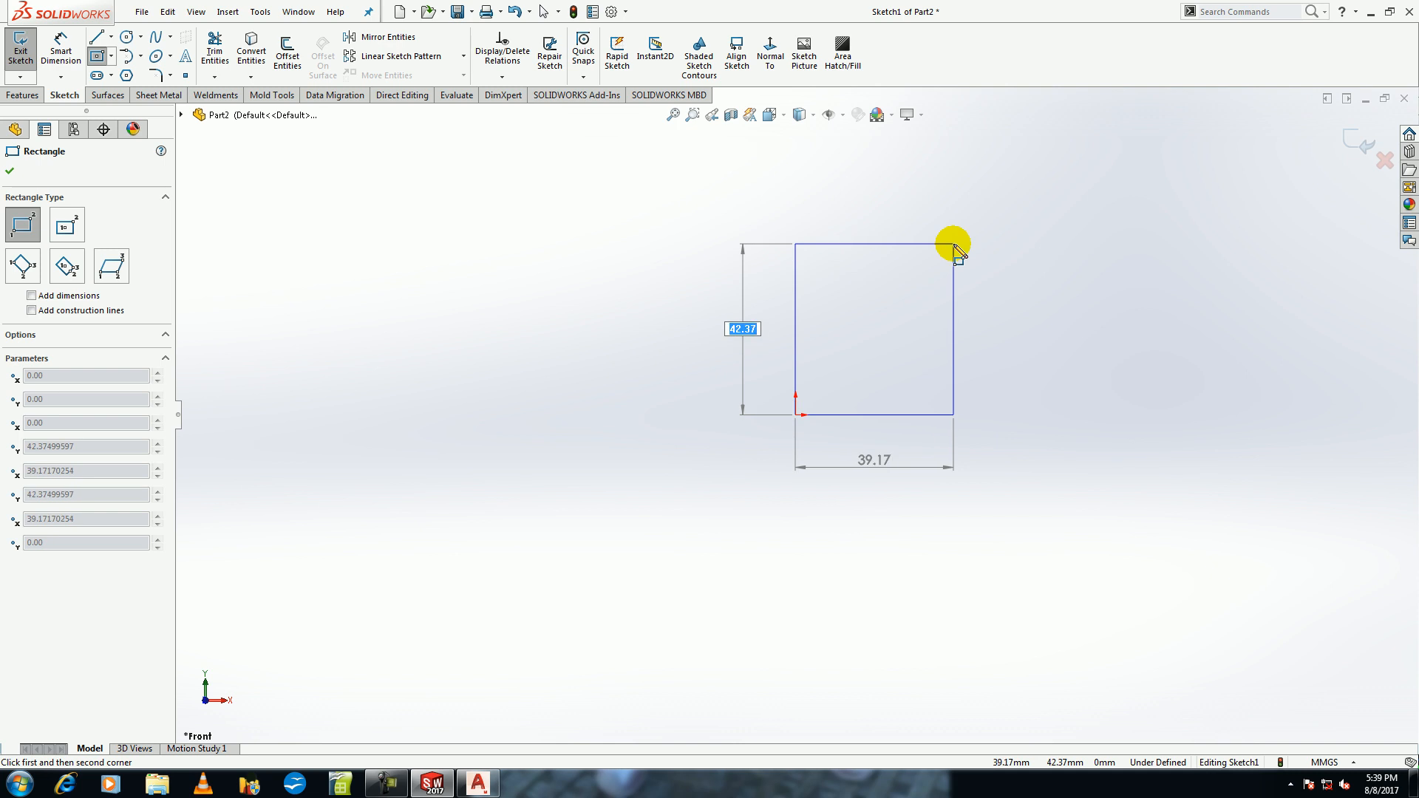
{"action": "type", "text": "50"}
{"action": "key", "text": "Tab"}
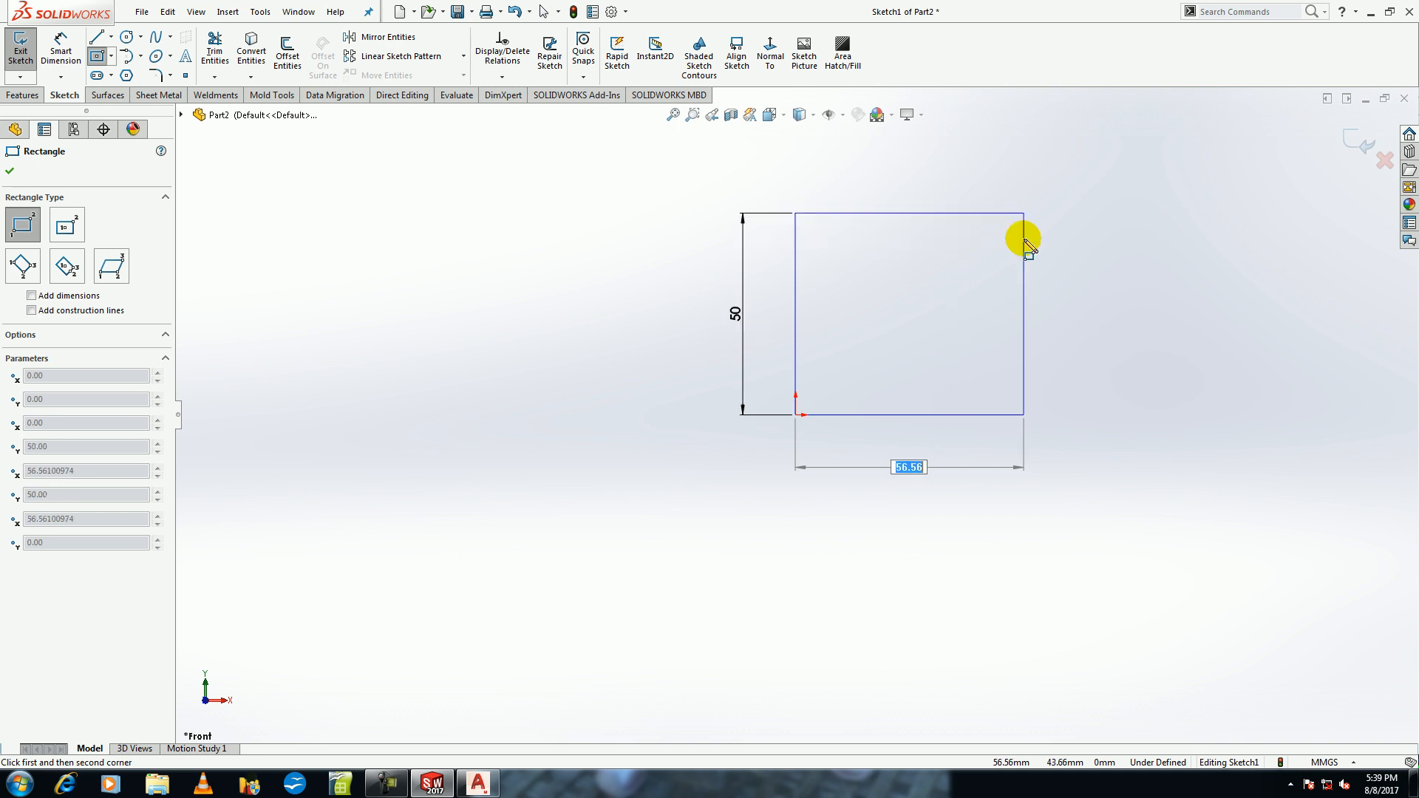
{"action": "type", "text": "60"}
{"action": "key", "text": "Return"}
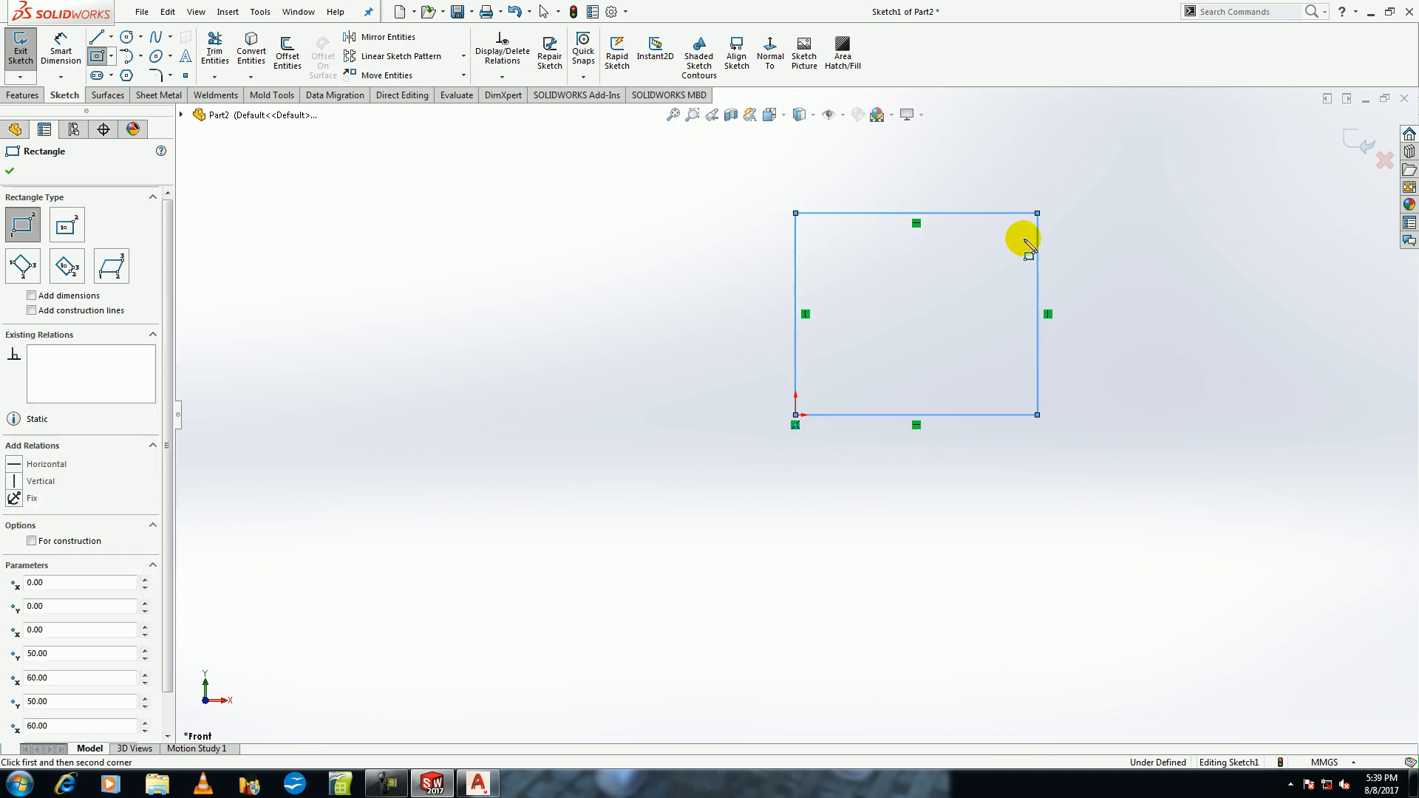
Draw a 40 × 40 mm center rectangle in the free area beside the corner rectangle.
{"action": "left_click", "coordinate": [83, 235]}
{"action": "left_click", "coordinate": [557, 422]}
{"action": "type", "text": "40"}
{"action": "key", "text": "Tab"}
{"action": "key", "text": "Return"}
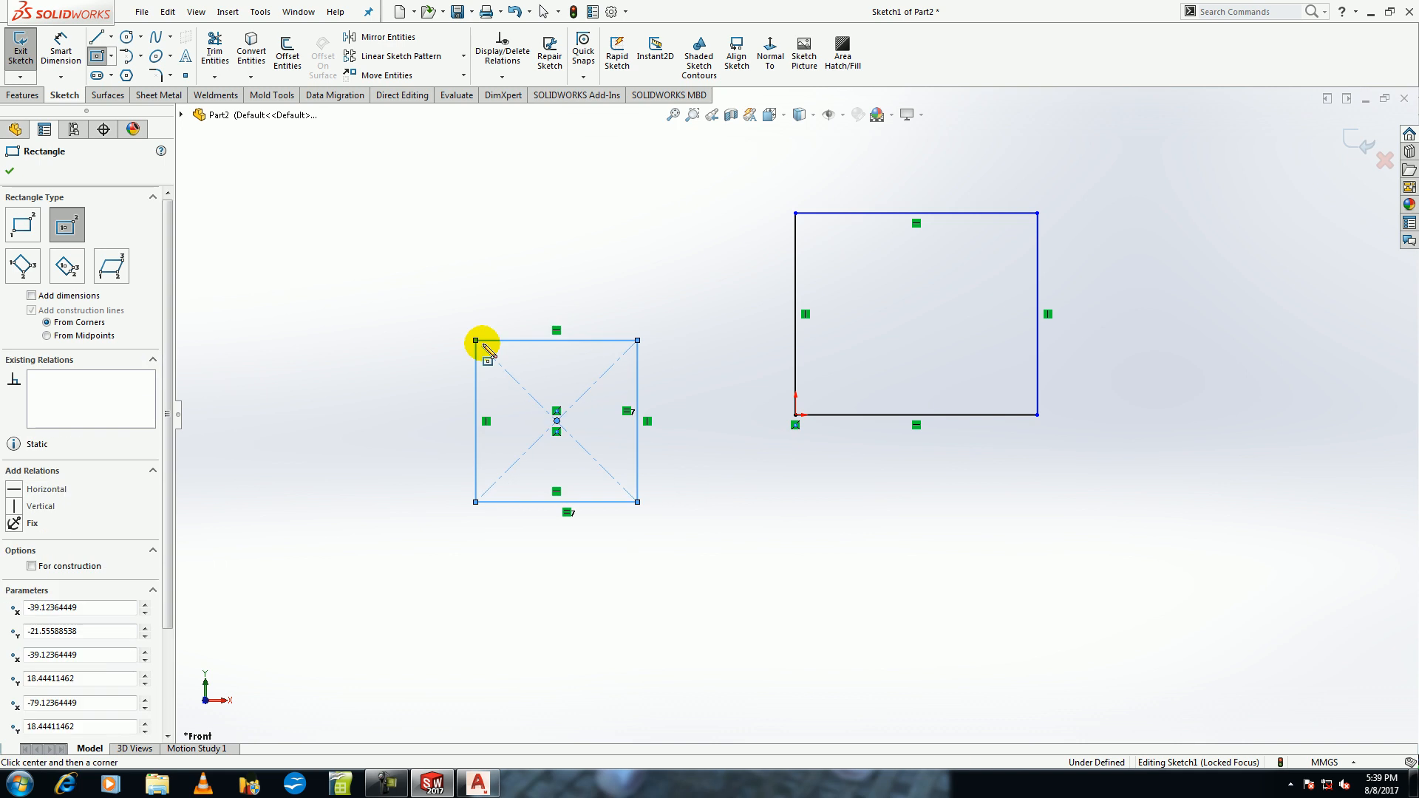
Draw a 3 point corner rectangle 50 mm high and 60 mm wide, starting in the free area below the origin.
{"action": "left_click", "coordinate": [18, 267]}
{"action": "left_click", "coordinate": [729, 607]}
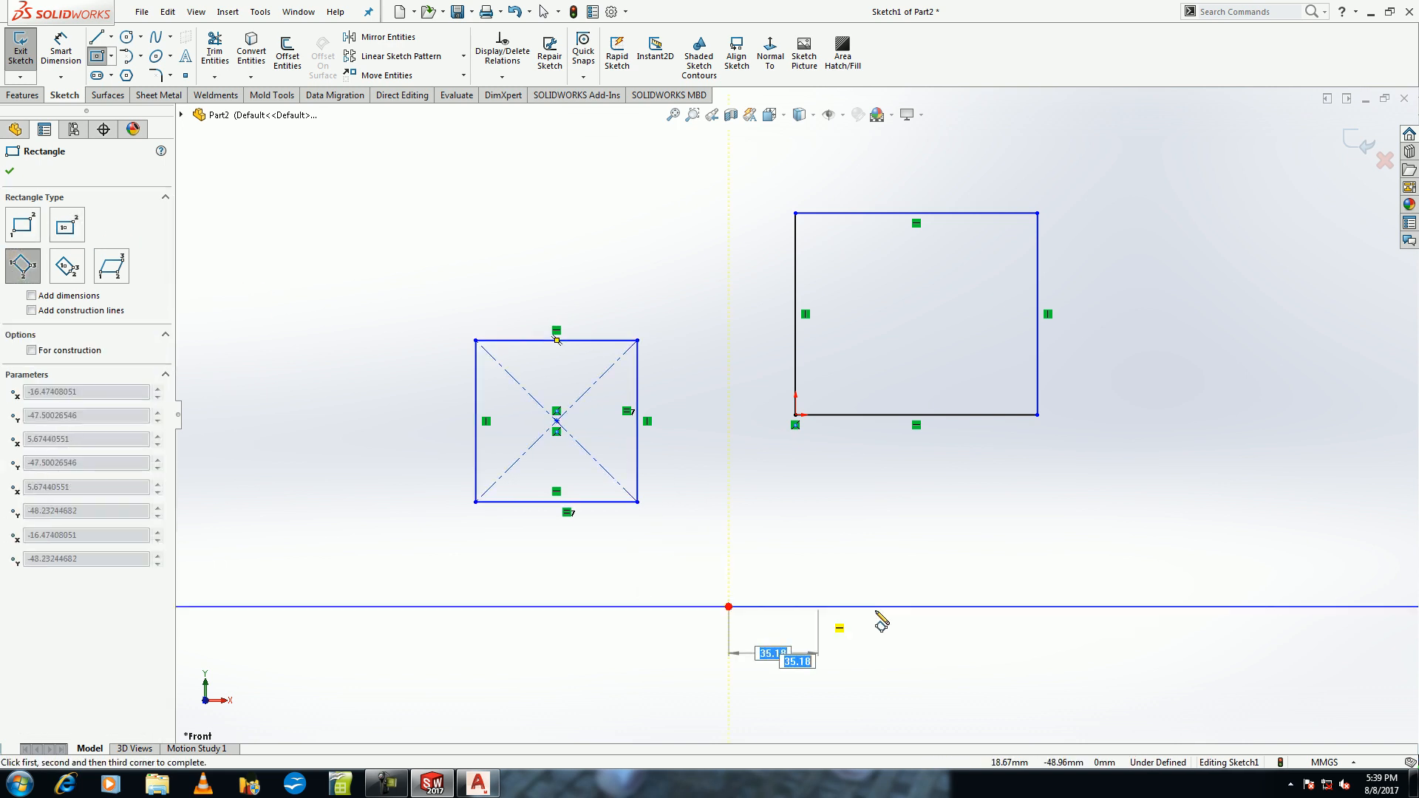
{"action": "left_click", "coordinate": [926, 499]}
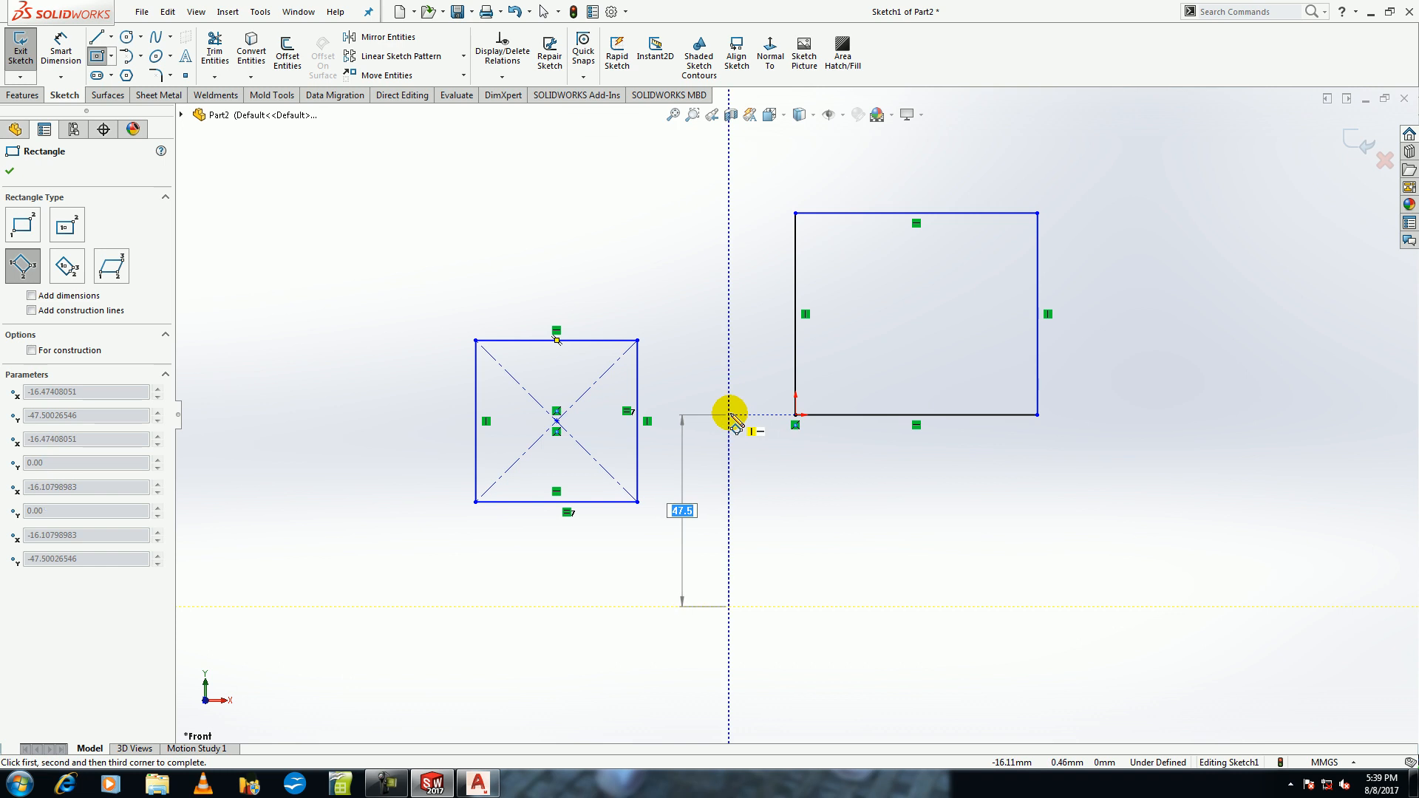
{"action": "left_click", "coordinate": [734, 422]}
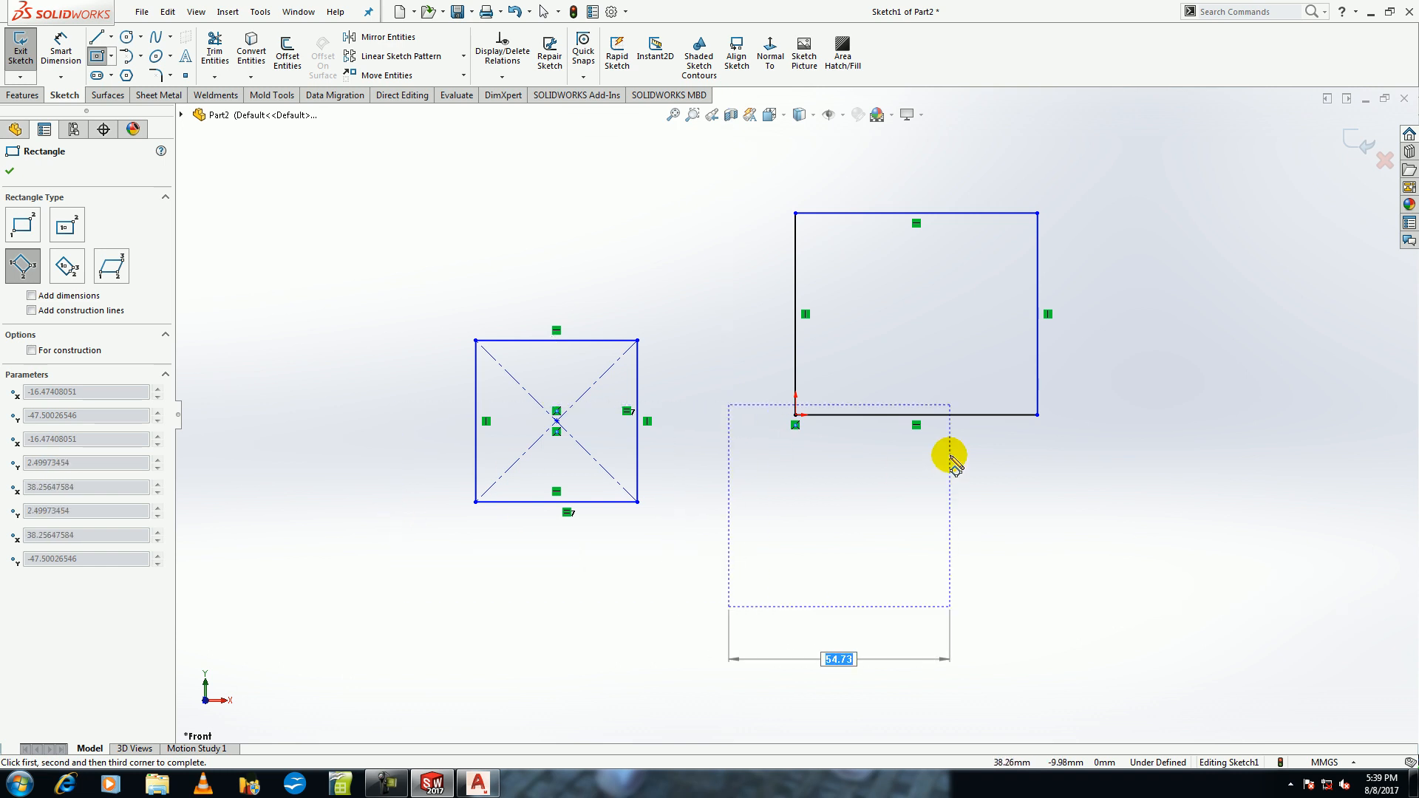
{"action": "type", "text": "06"}
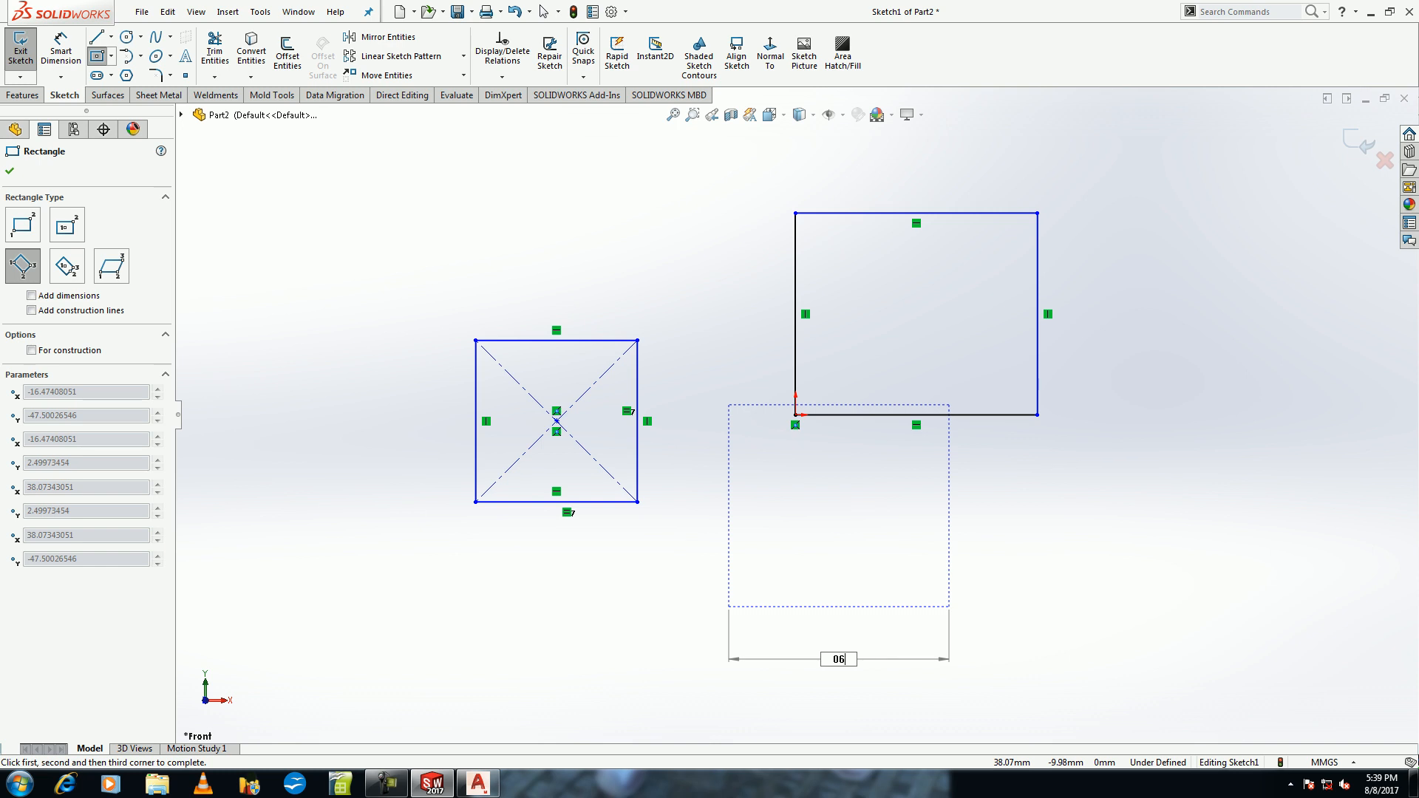
{"action": "type", "text": "0"}
{"action": "key", "text": "Return"}
Draw a horizontal 3 point center rectangle above the center rectangle, with a 50 mm half-length and 10 mm half-height.
{"action": "left_click", "coordinate": [66, 266]}
{"action": "left_click", "coordinate": [576, 248]}
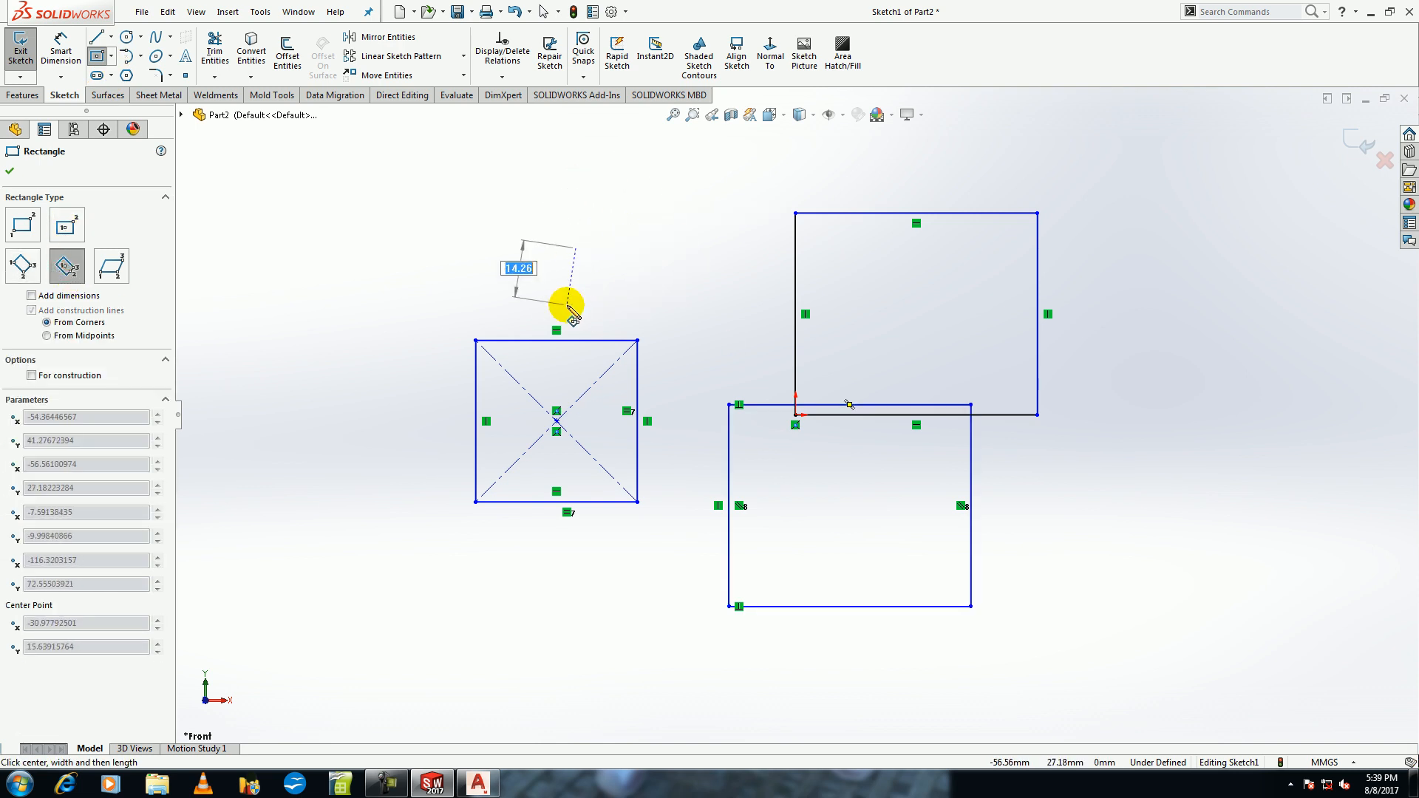
{"action": "left_click", "coordinate": [491, 249]}
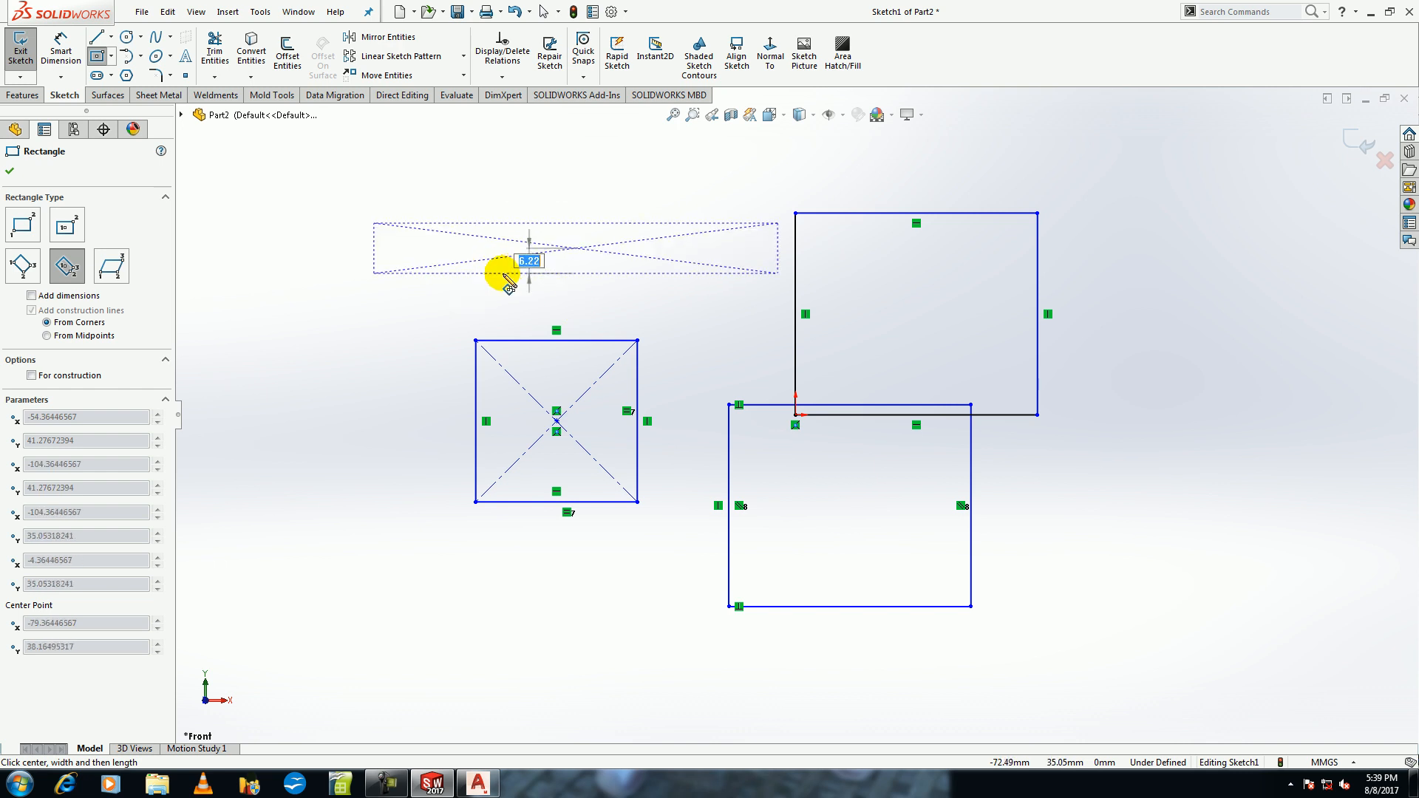
{"action": "type", "text": "1"}
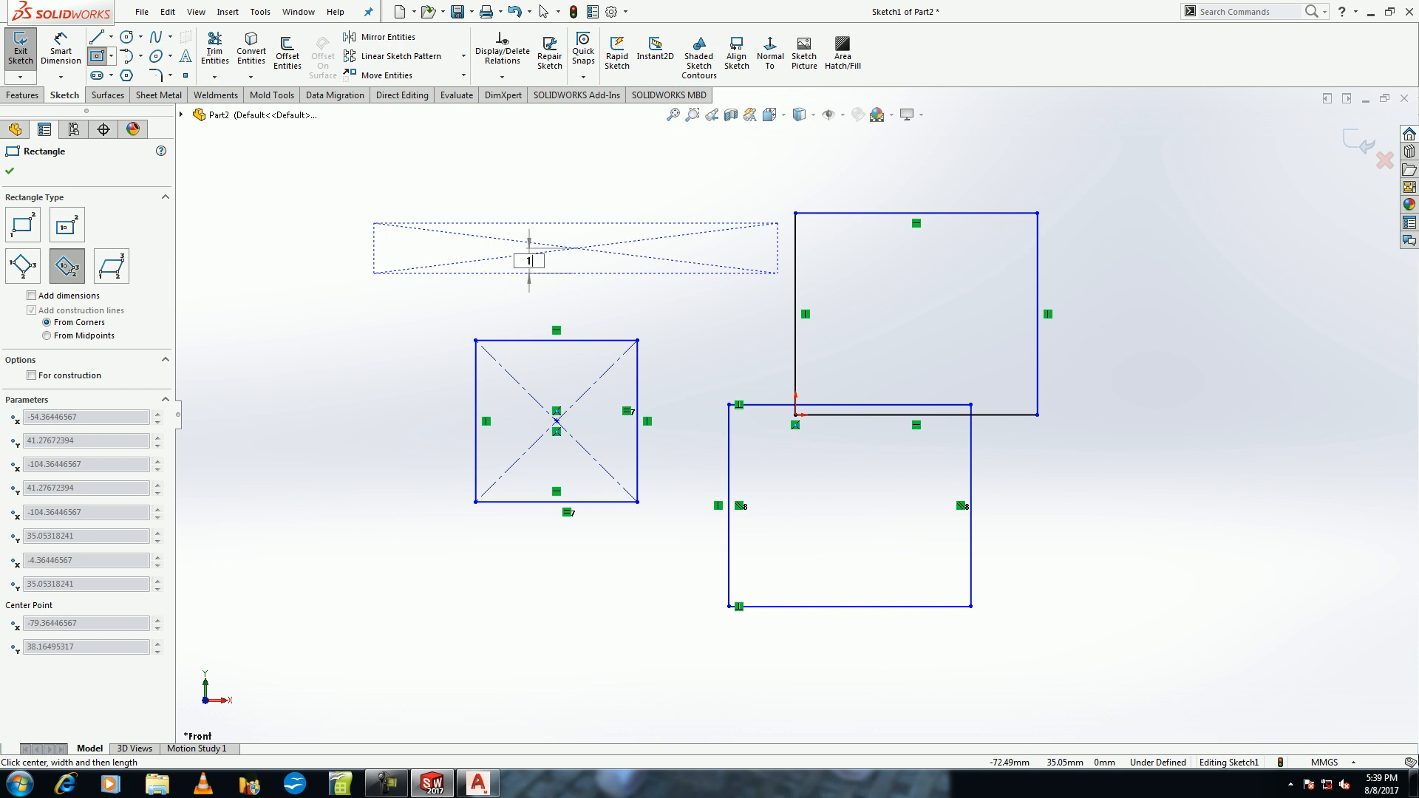
{"action": "type", "text": "0"}
{"action": "key", "text": "Return"}
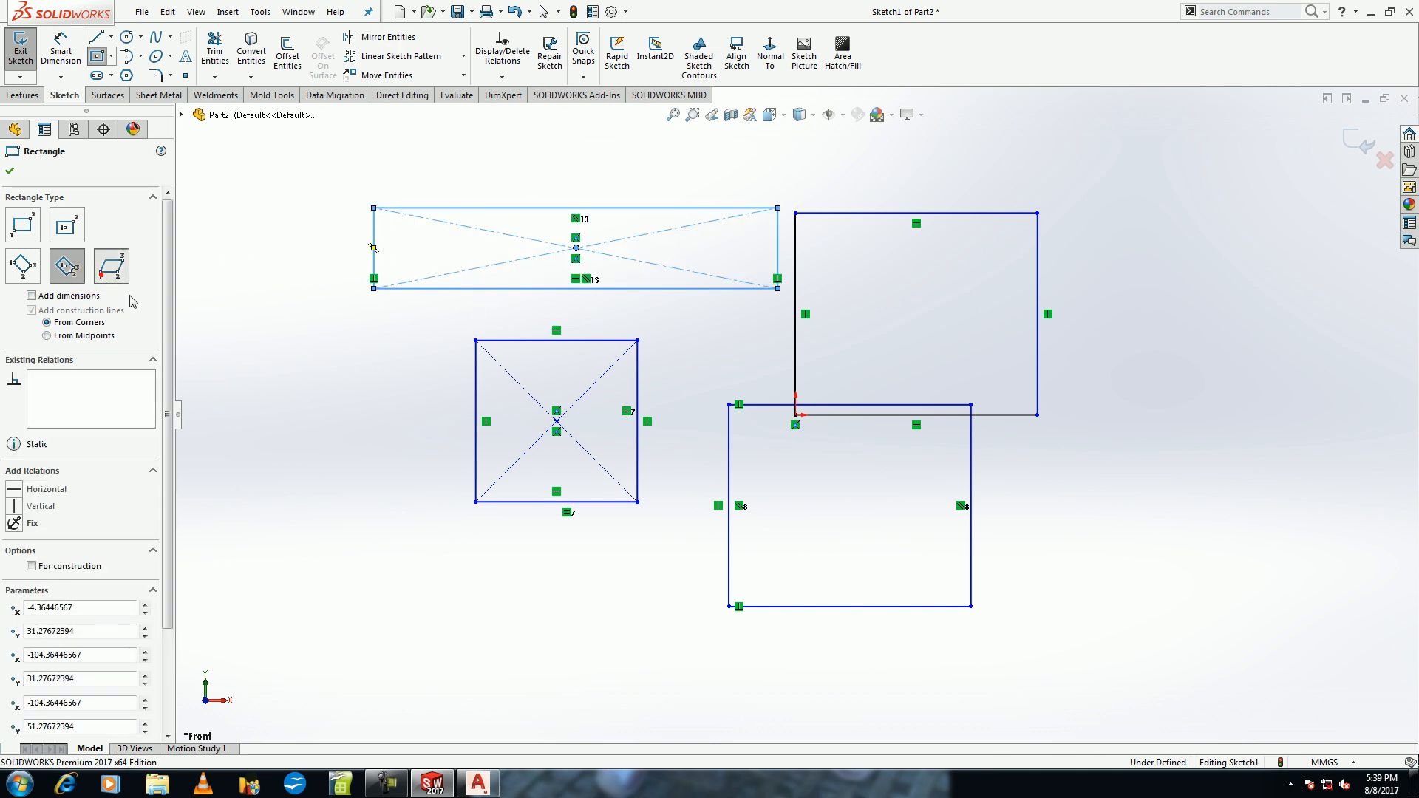
Draw a tilted parallelogram with 80 mm sides in the free area away from the rectangles.
{"action": "left_click", "coordinate": [110, 266]}
{"action": "scroll", "coordinate": [447, 434], "scroll_direction": "up", "scroll_amount": 3}
{"action": "scroll", "coordinate": [881, 355], "scroll_direction": "down", "scroll_amount": 7}
{"action": "left_click", "coordinate": [373, 459]}
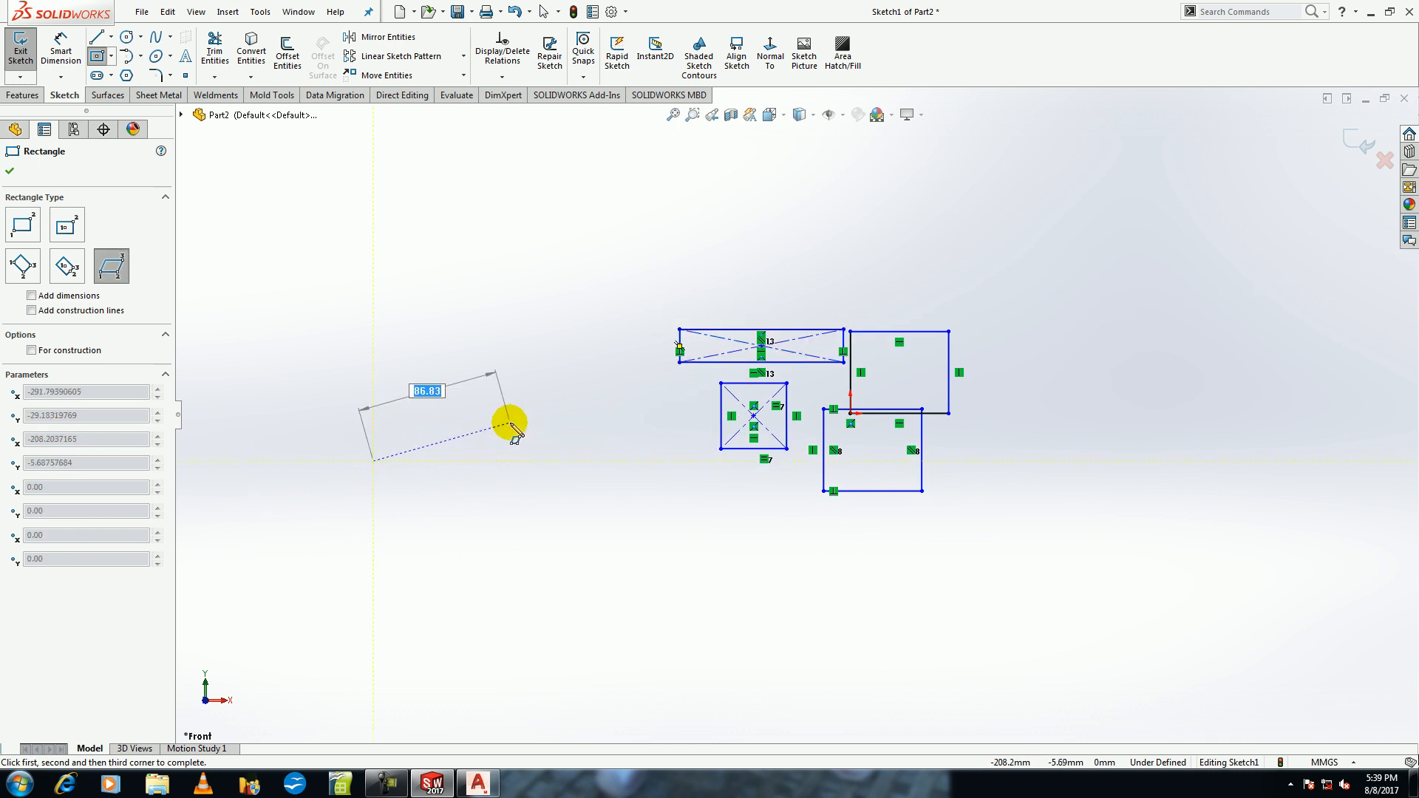
{"action": "left_click", "coordinate": [510, 423]}
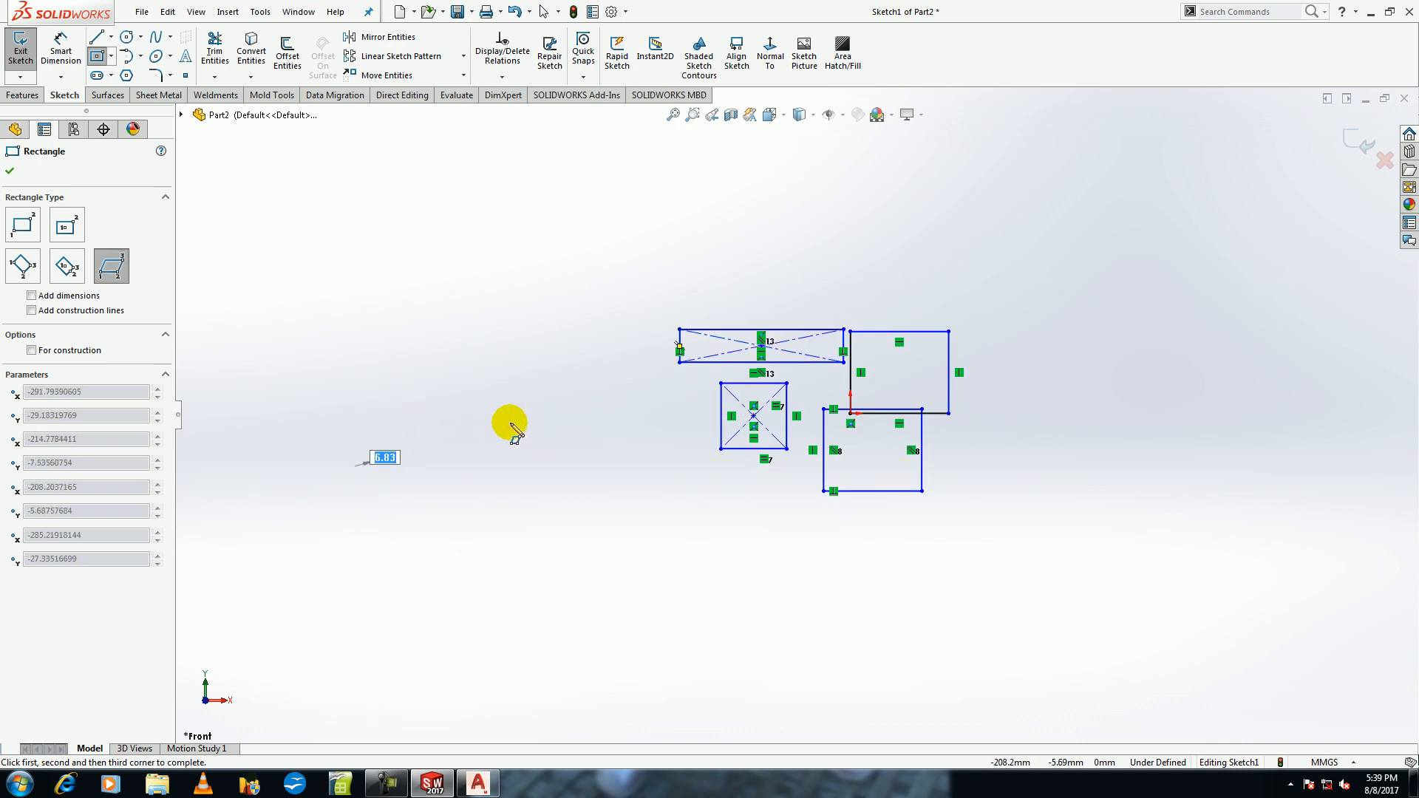
{"action": "left_click", "coordinate": [407, 310]}
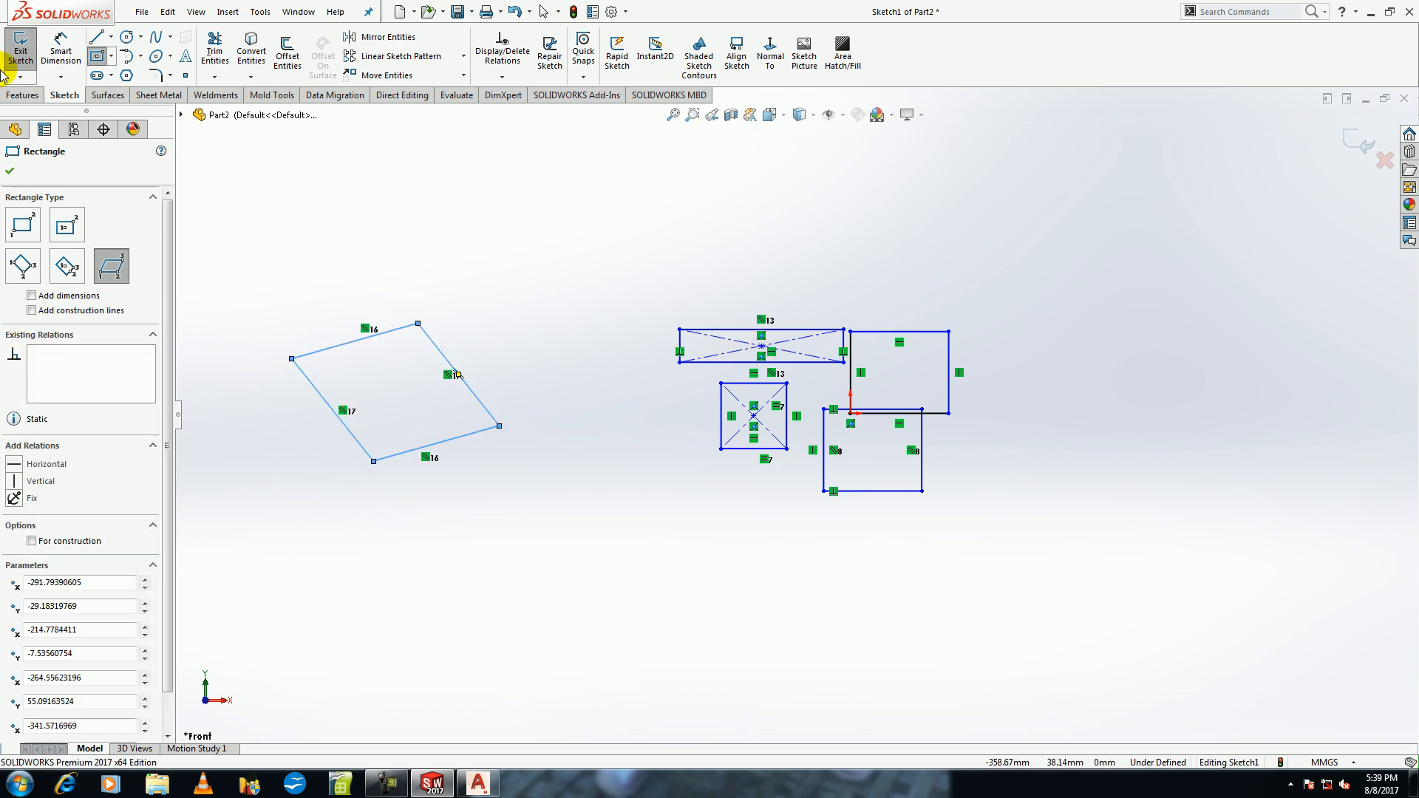
Dimension the angle between the parallelogram's two sides meeting at its lowest corner as 120°.
{"action": "left_click", "coordinate": [64, 49]}
{"action": "left_click", "coordinate": [426, 444]}
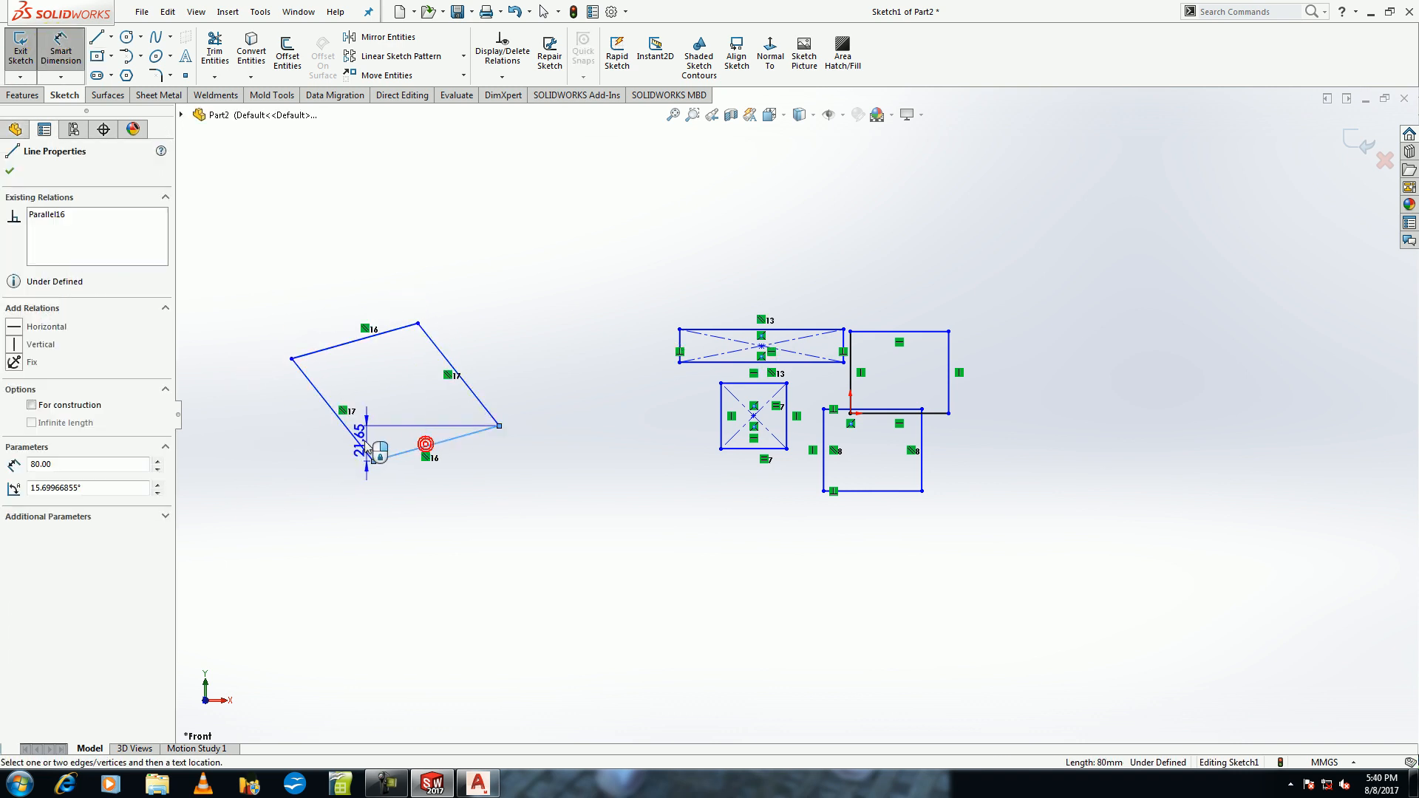
{"action": "left_click", "coordinate": [359, 440]}
{"action": "left_click", "coordinate": [396, 445]}
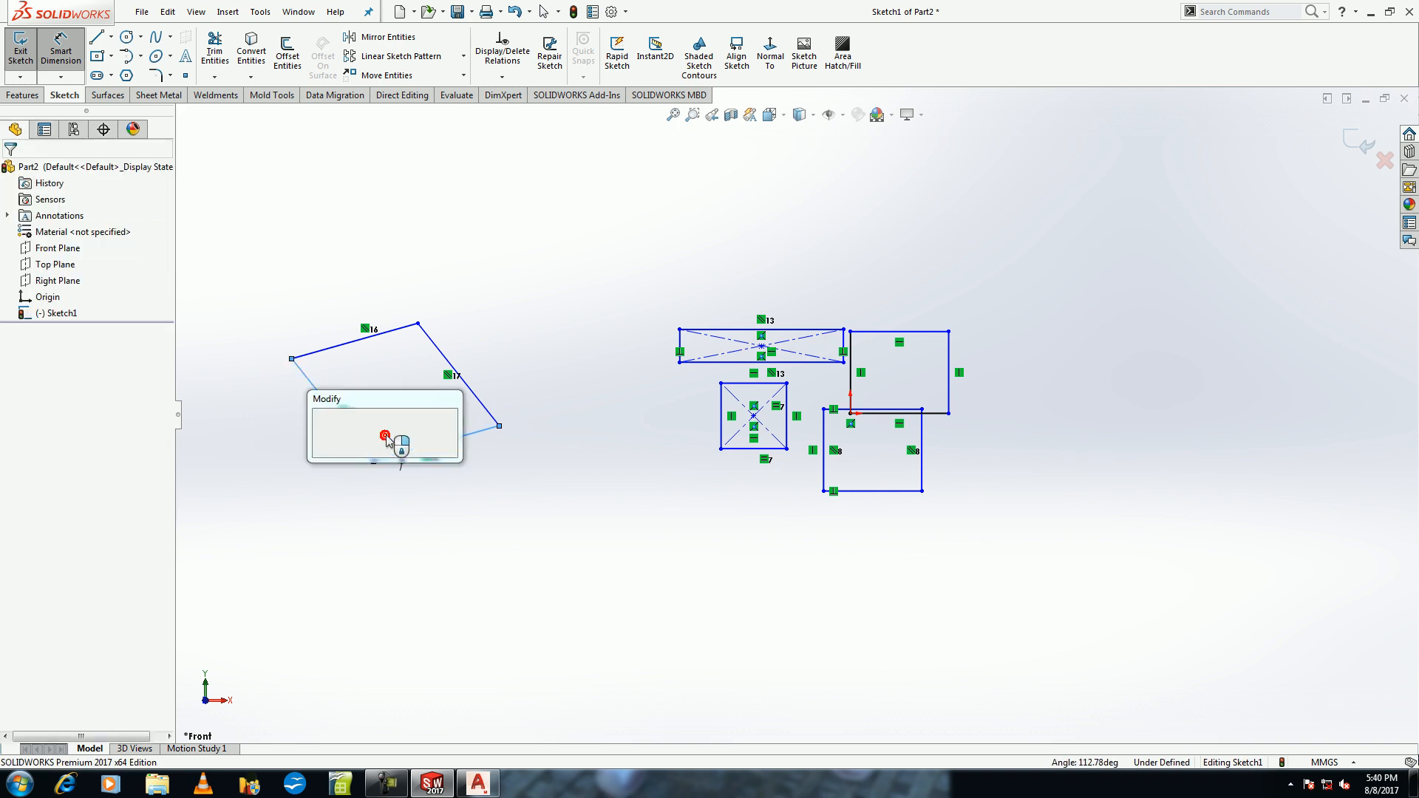
{"action": "type", "text": "120"}
{"action": "key", "text": "Return"}
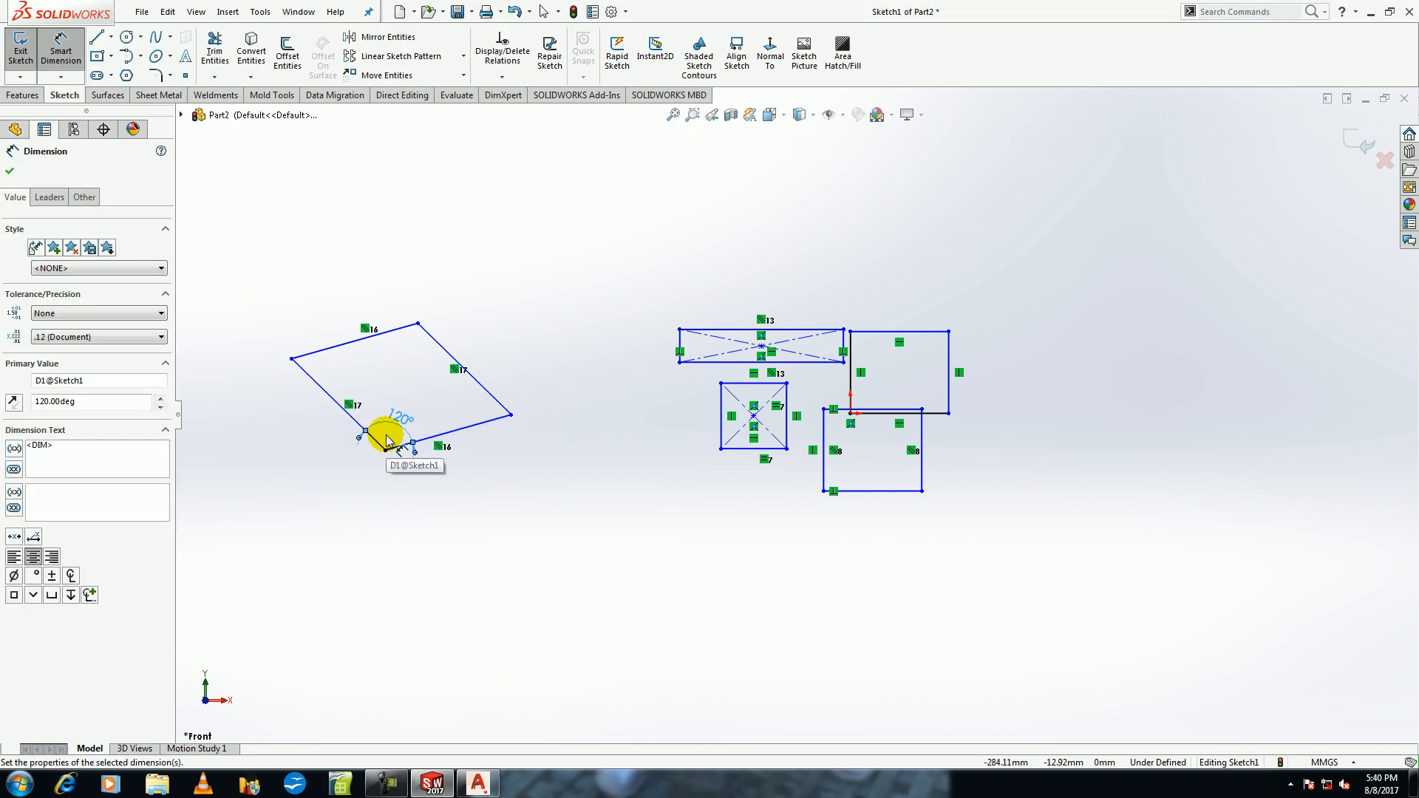
Remove the parallelogram and all rectangles with Power trim and delete the leftover sketch geometry.
{"action": "left_click", "coordinate": [215, 40]}
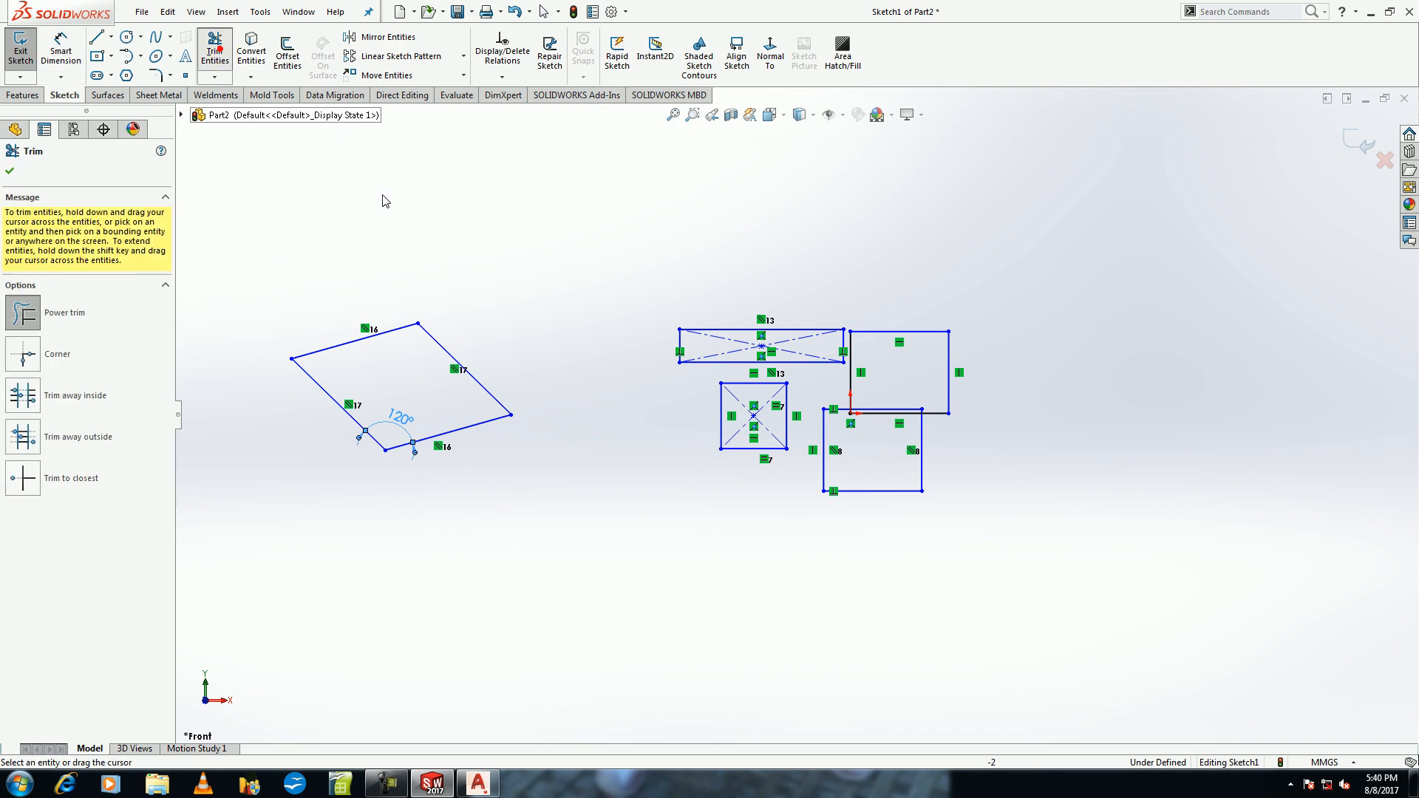
{"action": "mouse_move", "coordinate": [391, 312]}
{"action": "left_mouse_down"}
{"action": "mouse_move", "coordinate": [459, 402]}
{"action": "mouse_move", "coordinate": [602, 453]}
{"action": "mouse_move", "coordinate": [691, 295]}
{"action": "mouse_move", "coordinate": [841, 359]}
{"action": "mouse_move", "coordinate": [874, 335]}
{"action": "mouse_move", "coordinate": [830, 396]}
{"action": "mouse_move", "coordinate": [871, 466]}
{"action": "mouse_move", "coordinate": [916, 411]}
{"action": "left_mouse_up"}
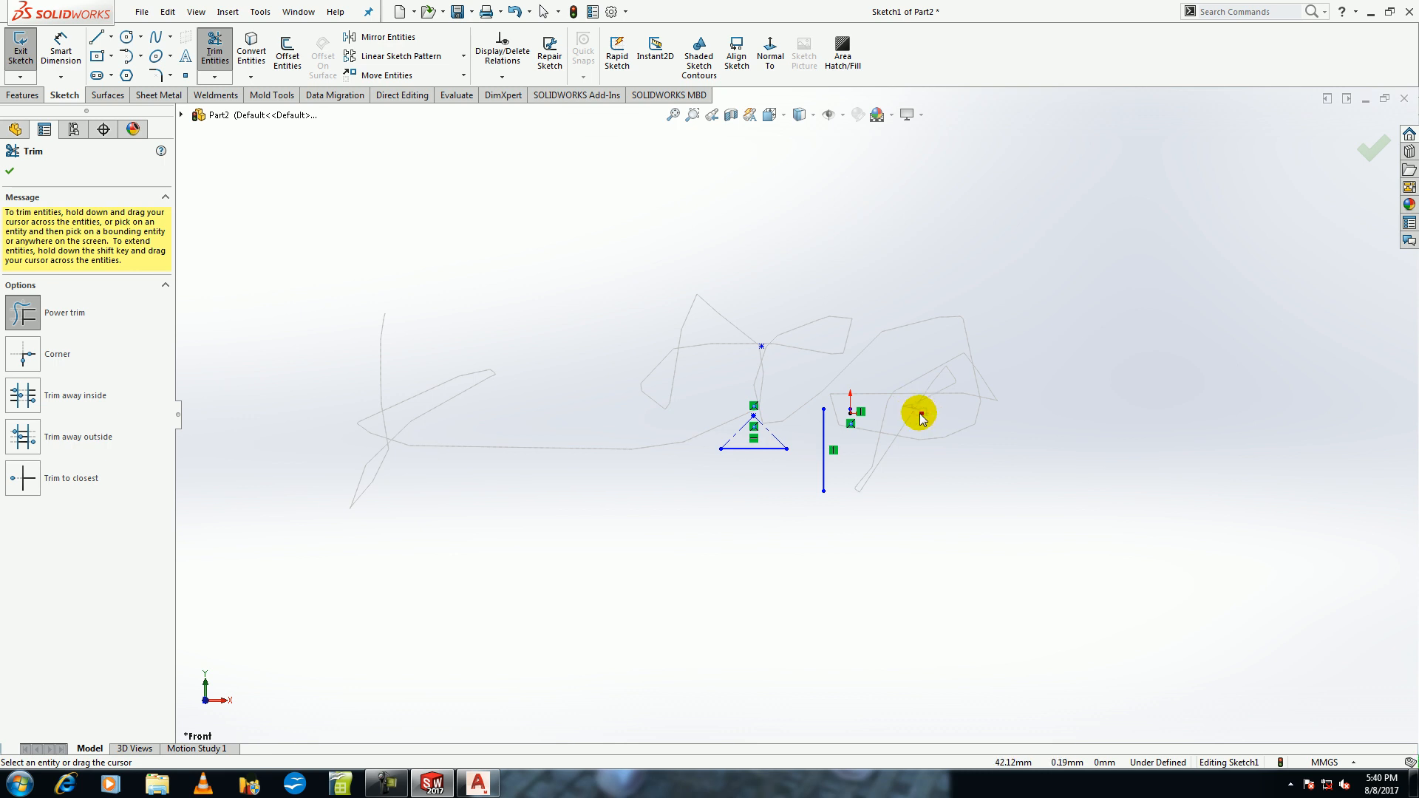
{"action": "mouse_move", "coordinate": [812, 456]}
{"action": "left_mouse_down"}
{"action": "mouse_move", "coordinate": [853, 402]}
{"action": "mouse_move", "coordinate": [739, 479]}
{"action": "mouse_move", "coordinate": [725, 412]}
{"action": "mouse_move", "coordinate": [786, 335]}
{"action": "mouse_move", "coordinate": [719, 480]}
{"action": "left_mouse_up"}
{"action": "key", "text": "Escape"}
{"action": "key", "text": "Delete"}
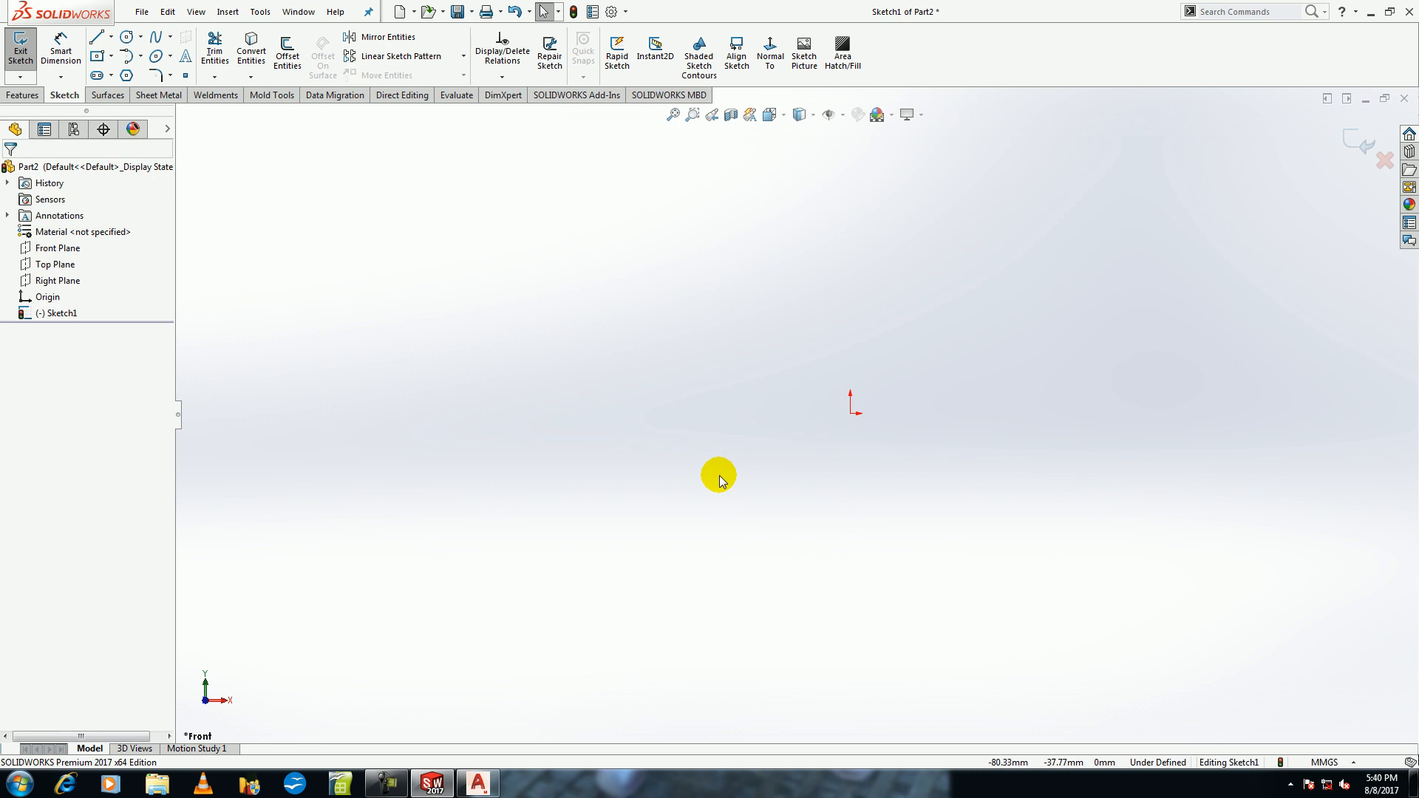
Draw a horizontal straight slot with 200 mm between its arc centers and a width of 100 mm.
{"action": "left_click", "coordinate": [97, 76]}
{"action": "left_click", "coordinate": [23, 216]}
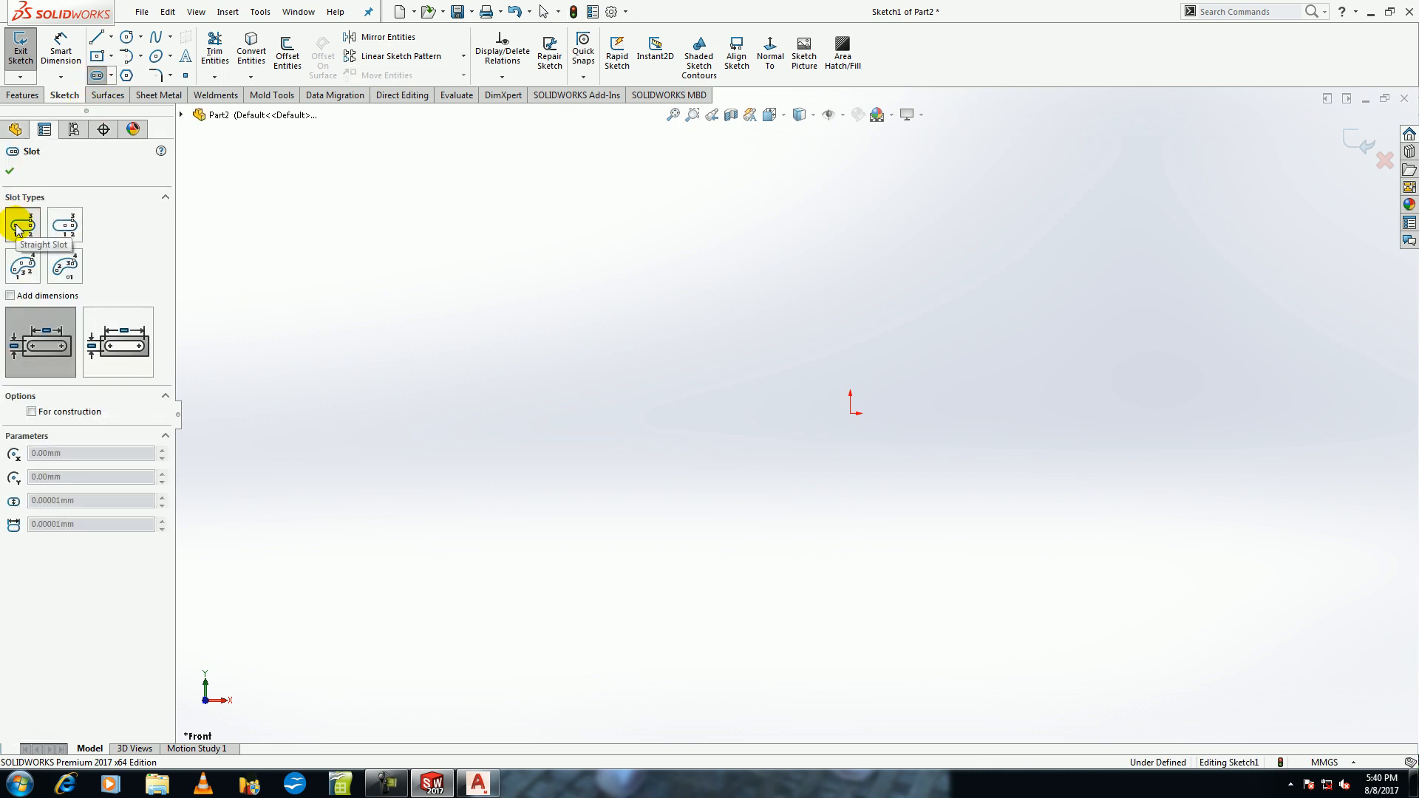
{"action": "left_click", "coordinate": [574, 373]}
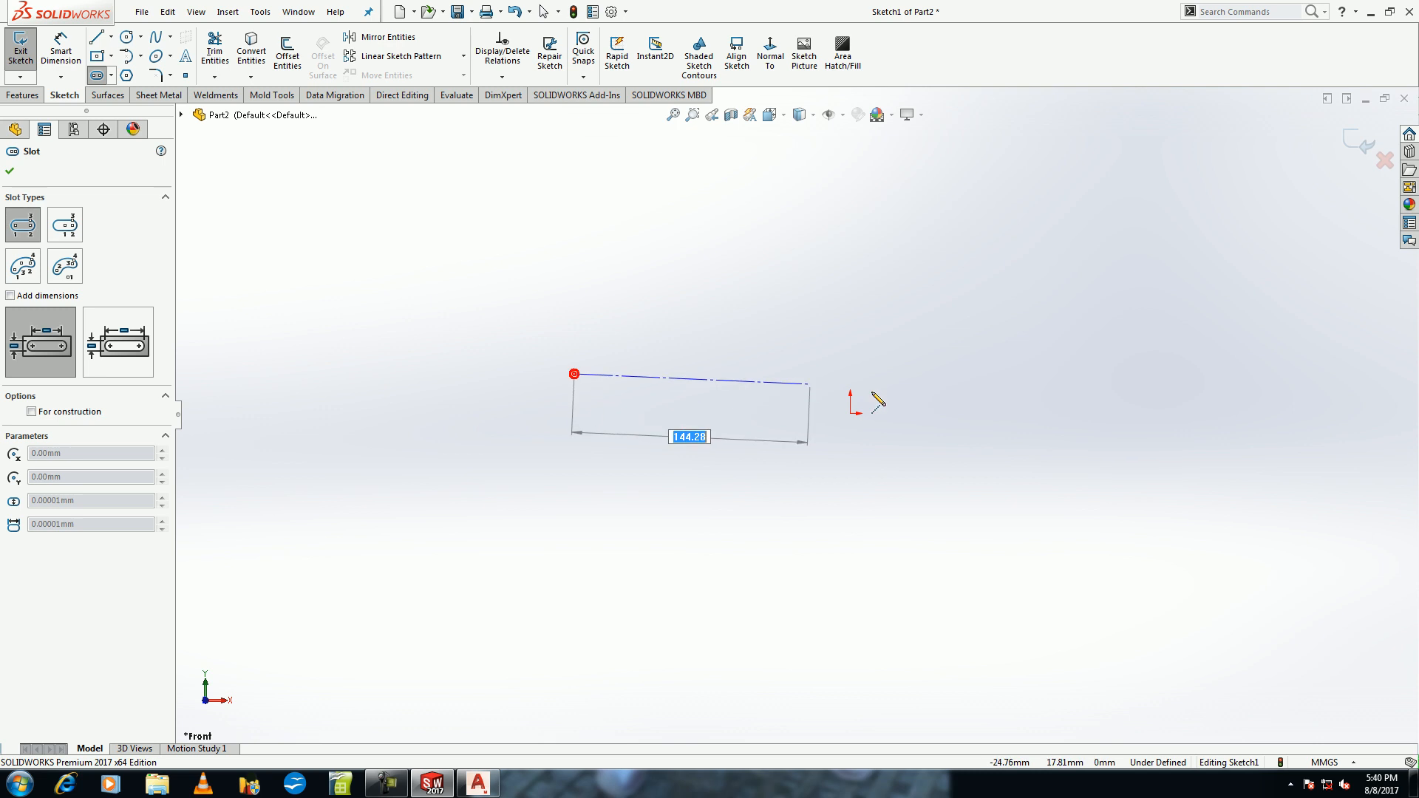
{"action": "left_click", "coordinate": [934, 373]}
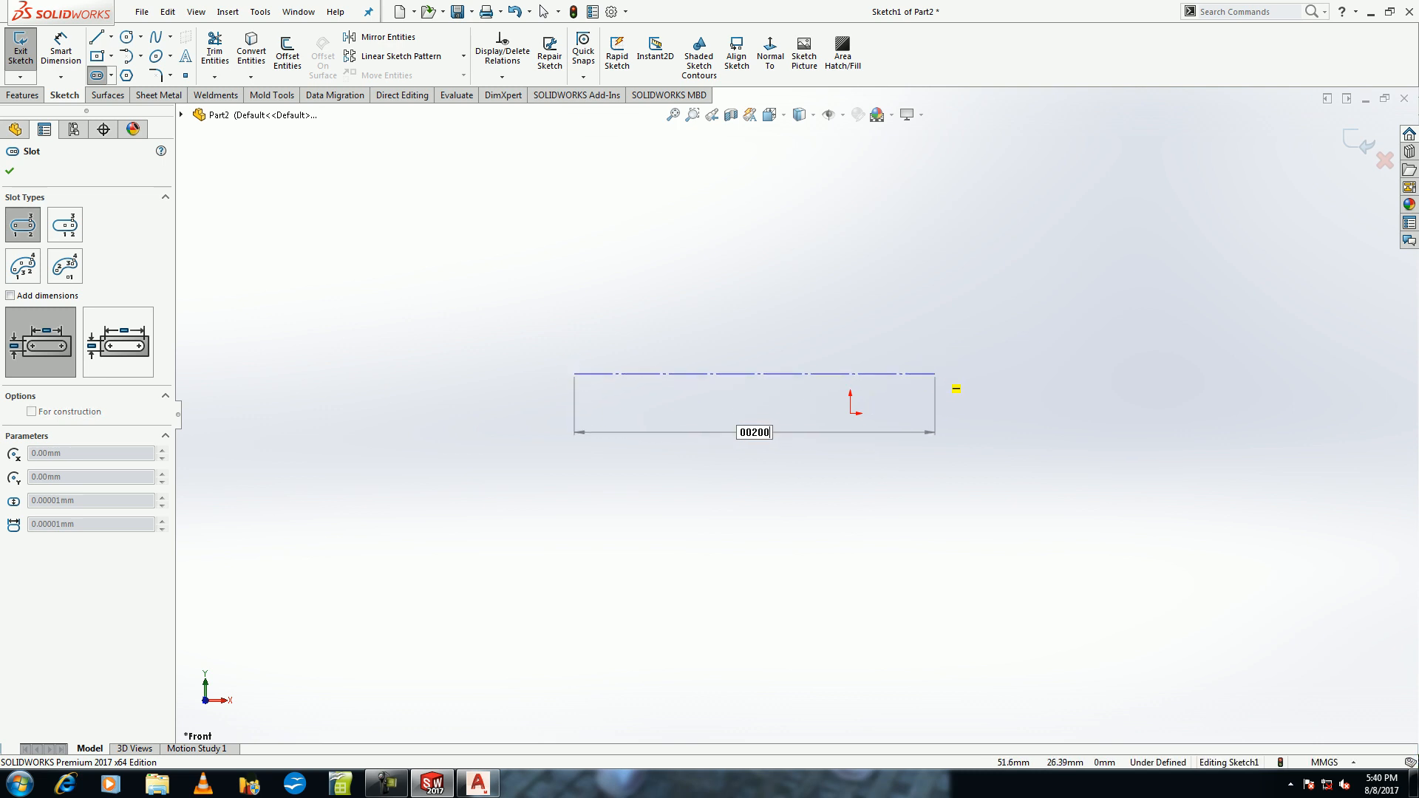
{"action": "key", "text": "Return"}
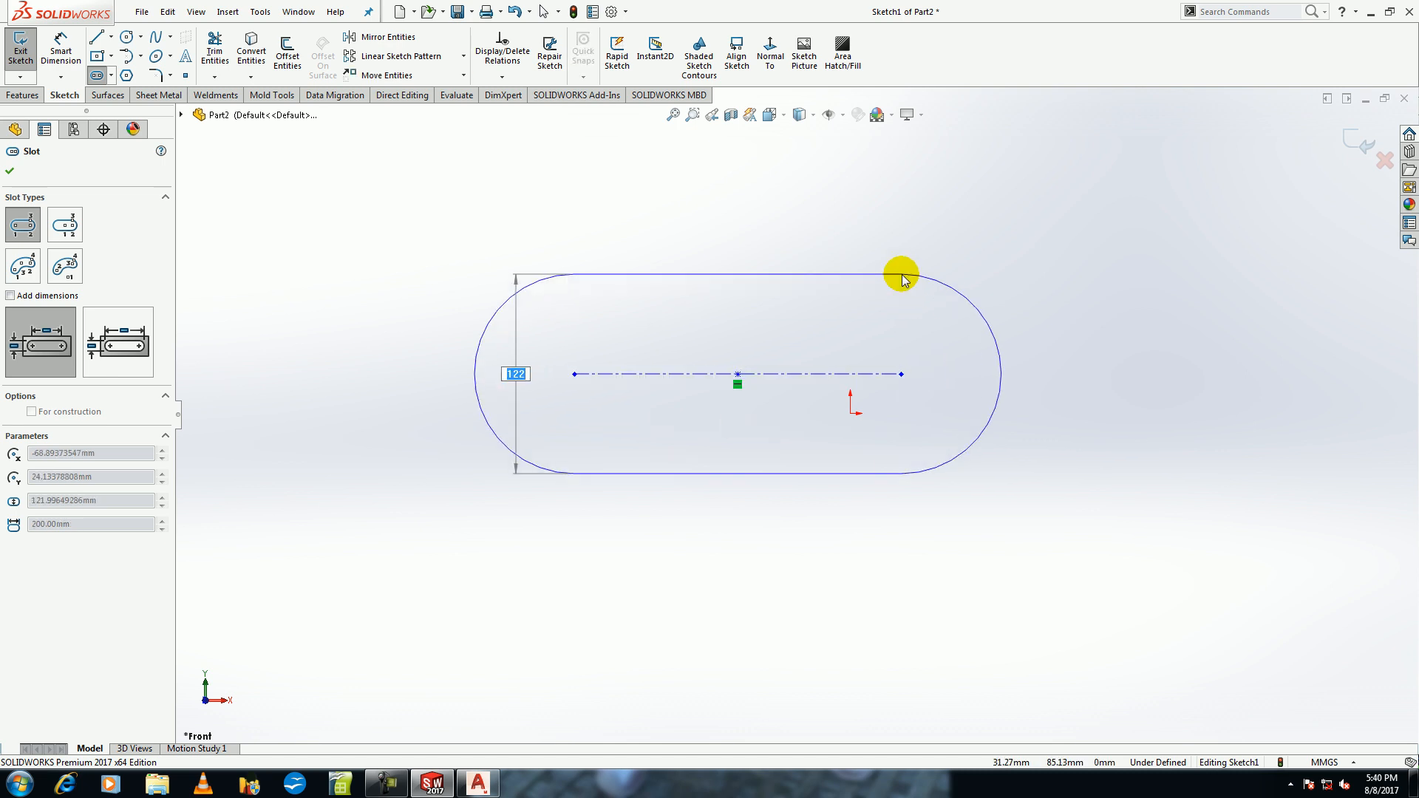
{"action": "type", "text": "100"}
{"action": "key", "text": "Return"}
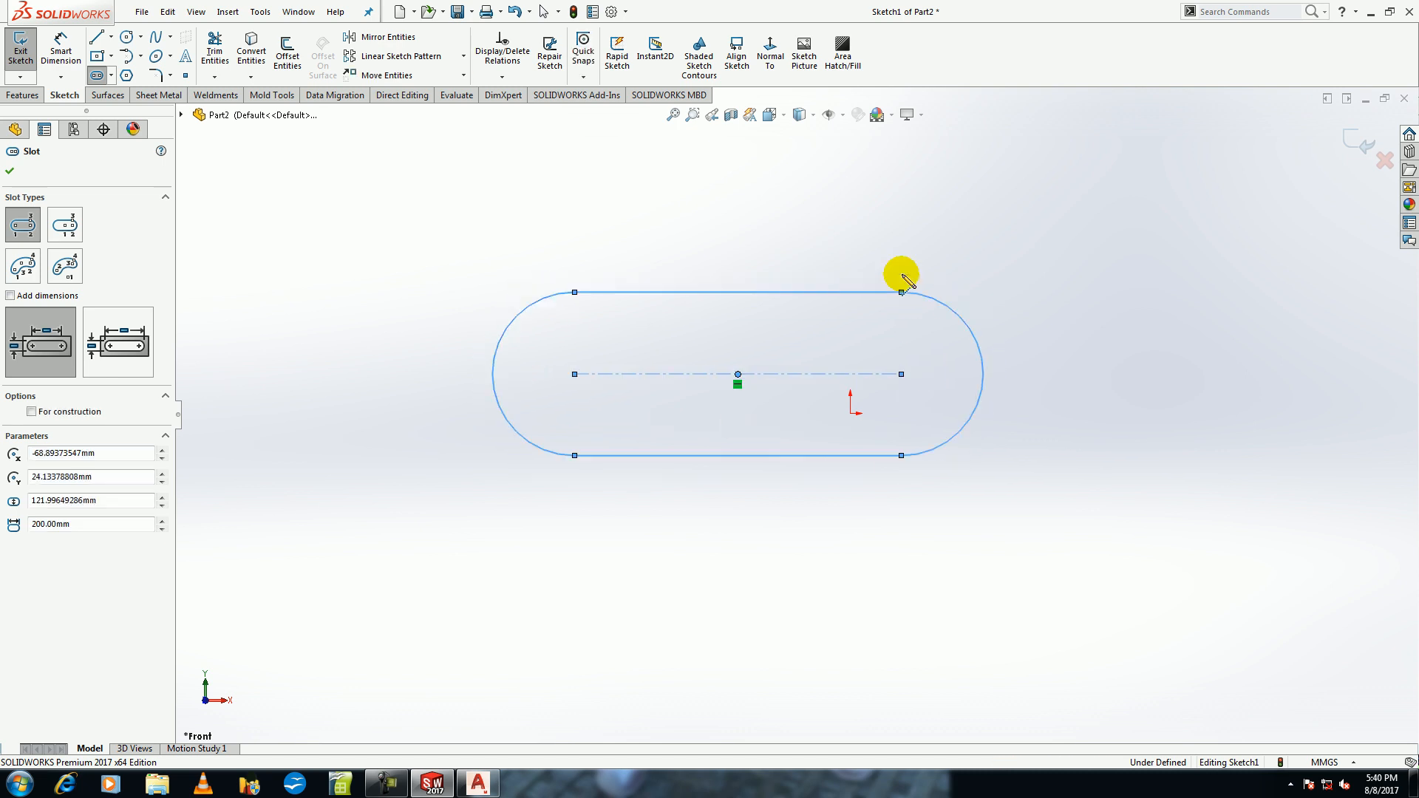
{"action": "key", "text": "Escape"}
Dimension the distance between the slot's two arc centers as 200 mm, placed above the slot.
{"action": "left_click", "coordinate": [61, 48]}
{"action": "left_click", "coordinate": [575, 374]}
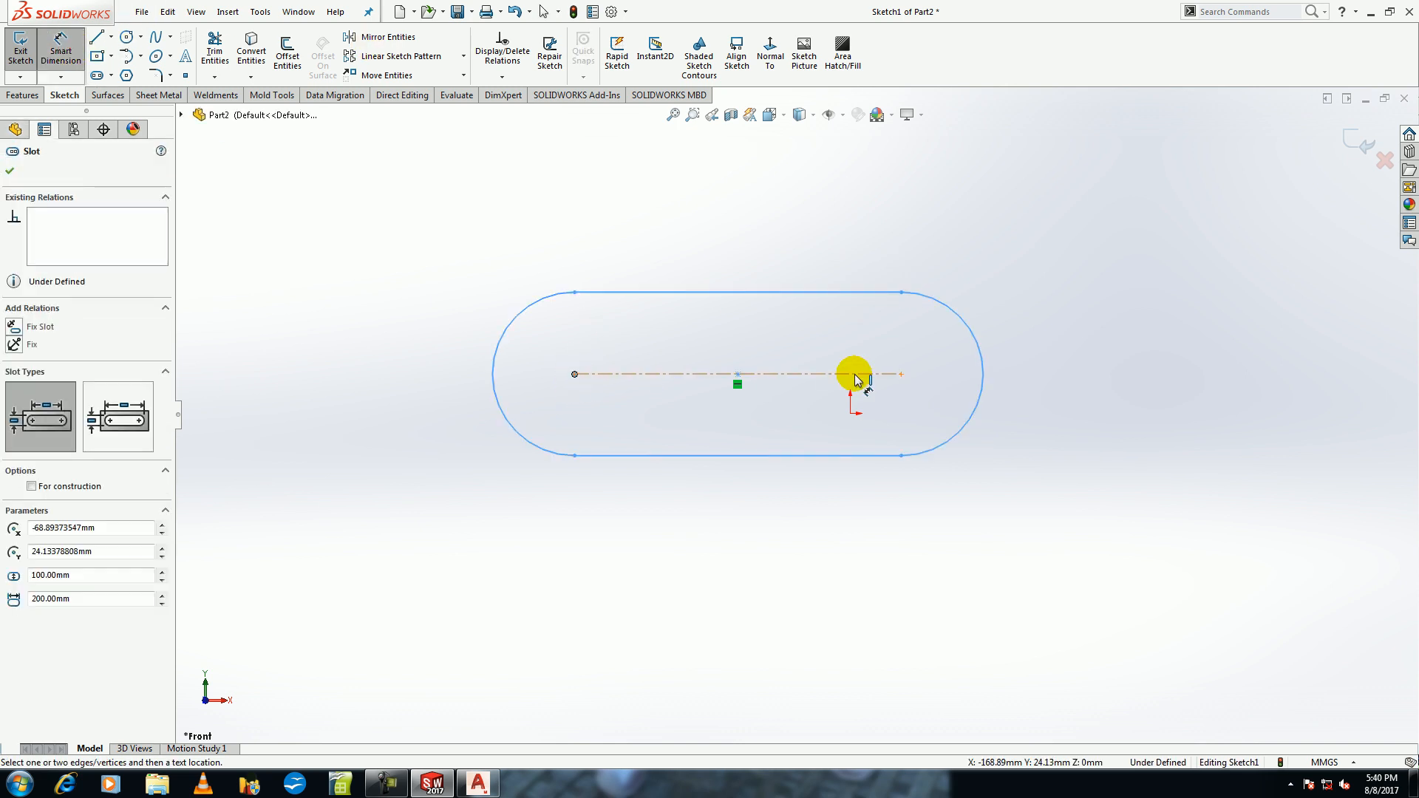
{"action": "left_click", "coordinate": [902, 374]}
{"action": "left_click", "coordinate": [782, 264]}
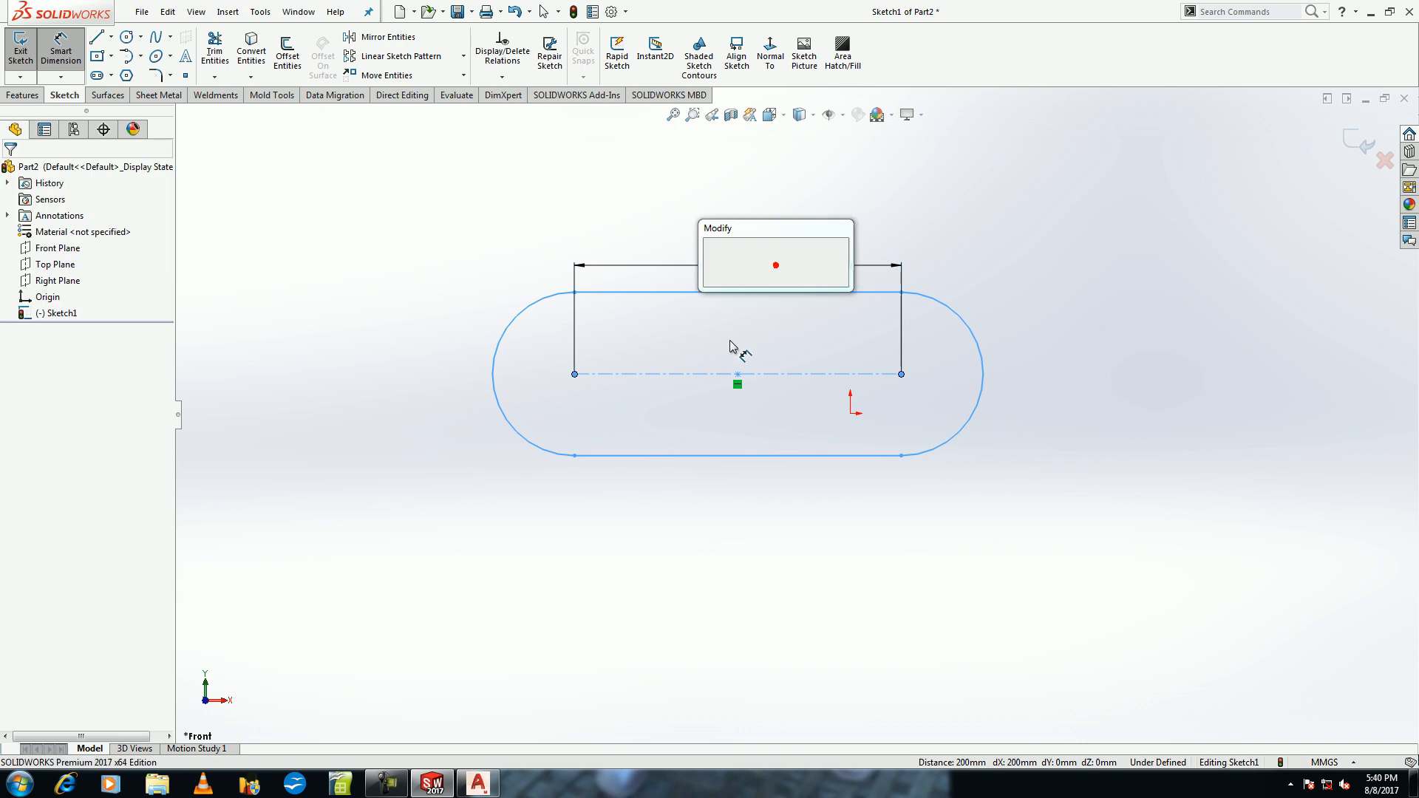
{"action": "left_click", "coordinate": [494, 372]}
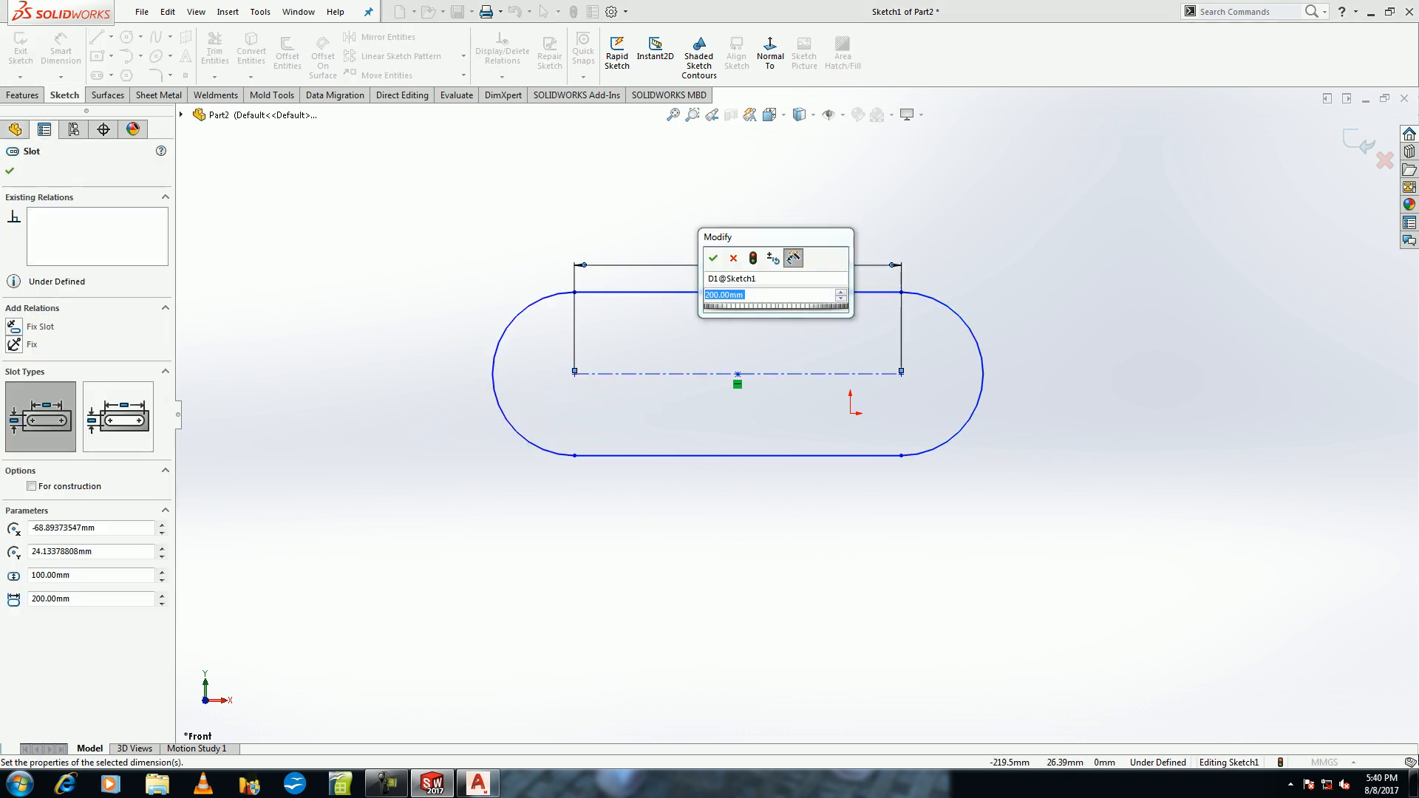
{"action": "left_click", "coordinate": [734, 294]}
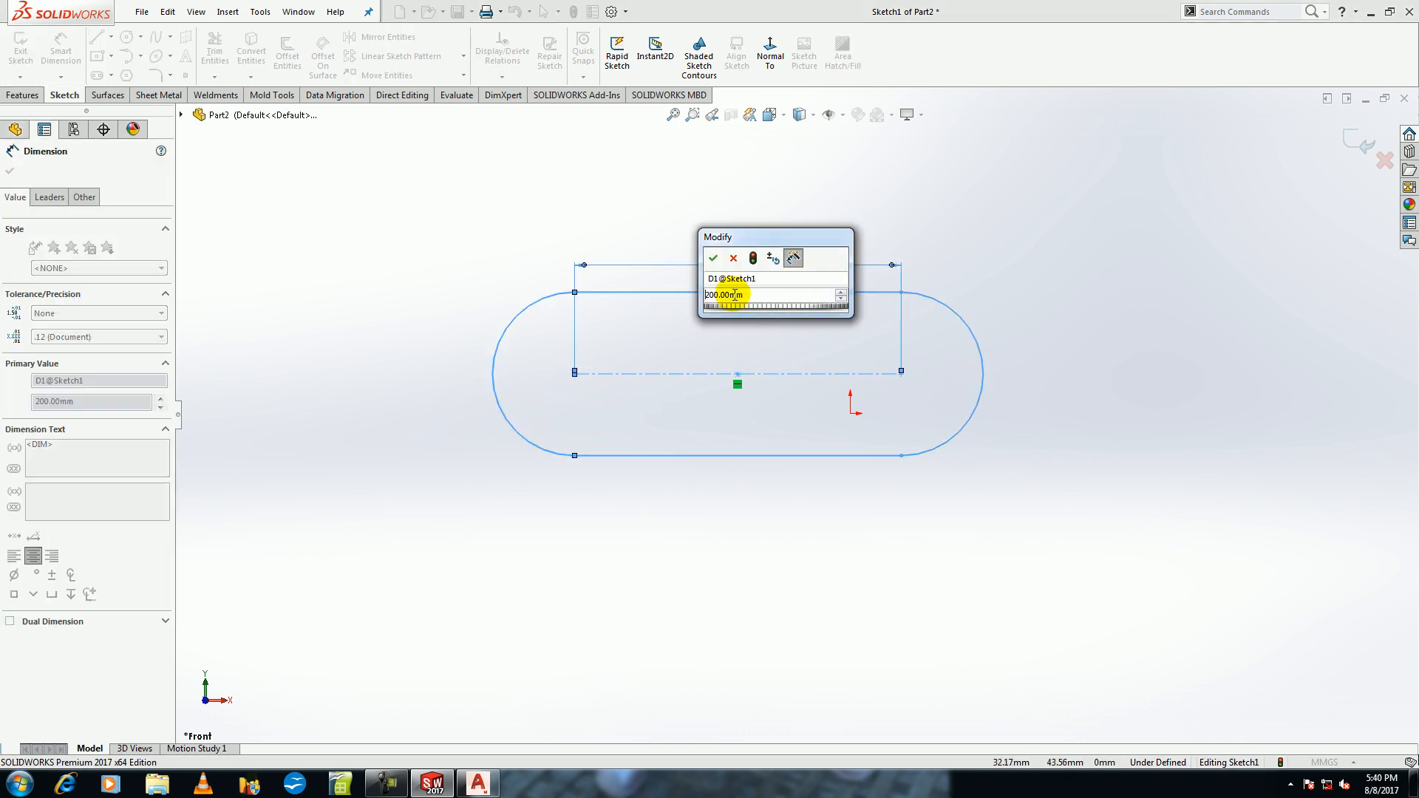
{"action": "left_click", "coordinate": [714, 258]}
Dimension the radius of the slot's end arc farther from the origin as 50 mm.
{"action": "left_click", "coordinate": [494, 377]}
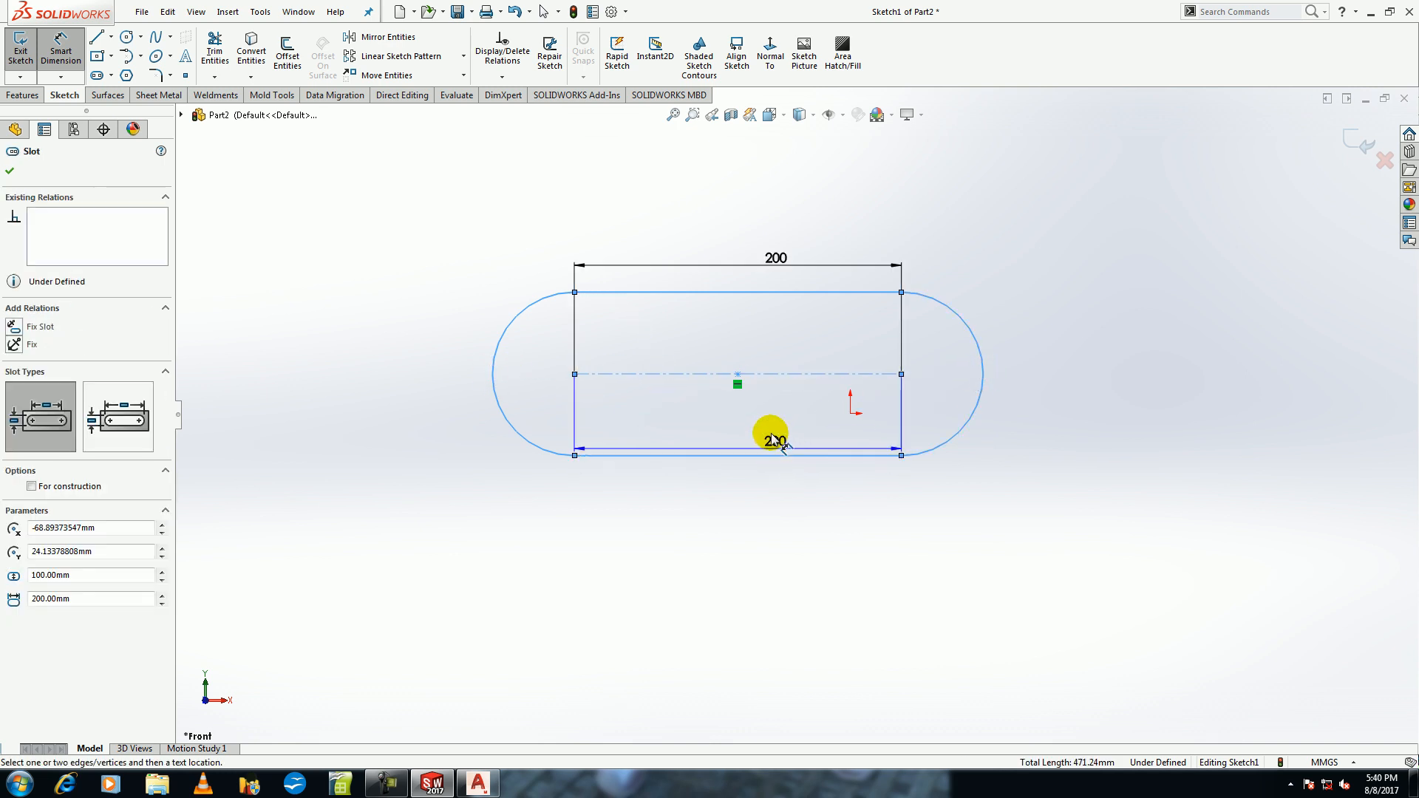
{"action": "key", "text": "Escape"}
{"action": "left_click", "coordinate": [510, 306]}
{"action": "left_click", "coordinate": [494, 293]}
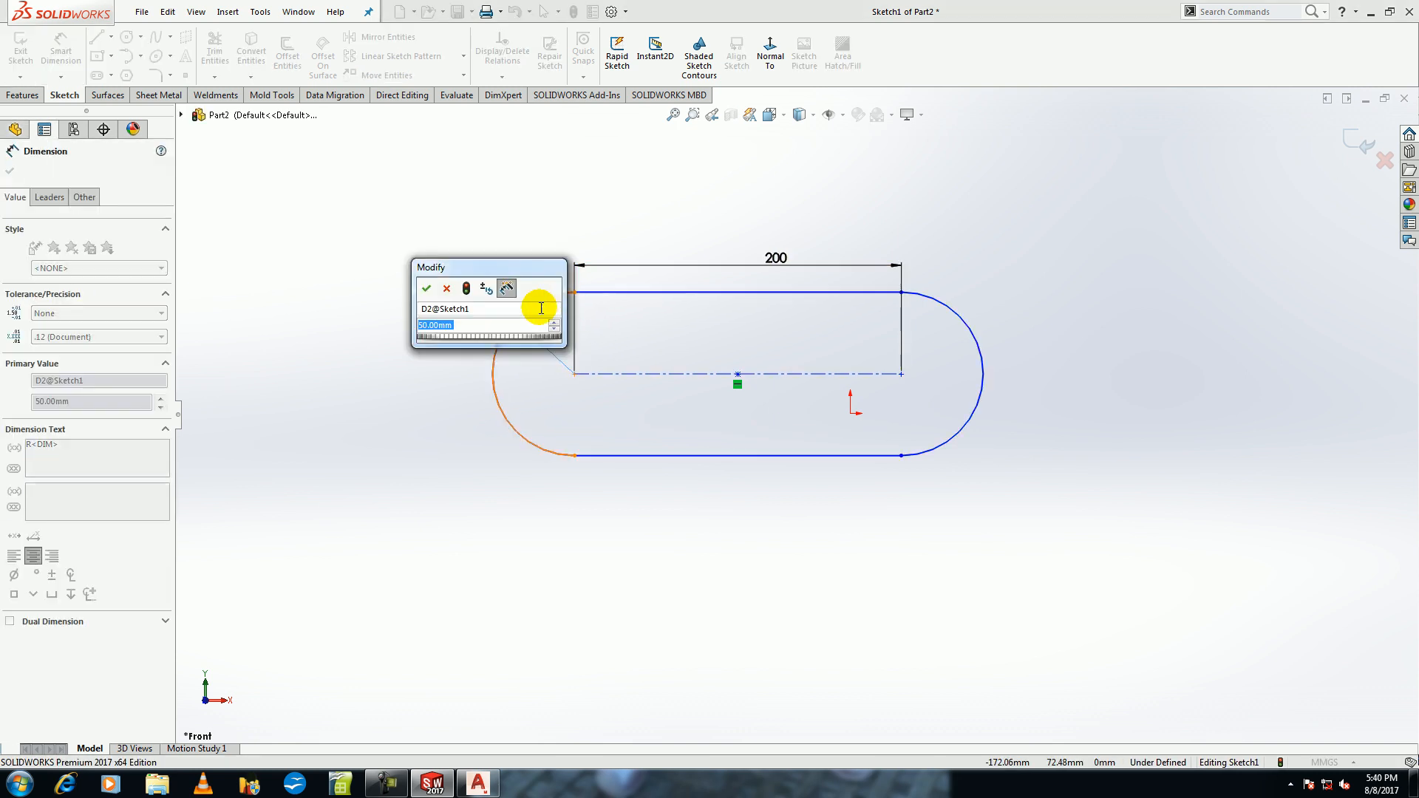
{"action": "left_click", "coordinate": [426, 295]}
Dimension the distance between the slot's two straight edges and make this dimension driven.
{"action": "left_click", "coordinate": [714, 293]}
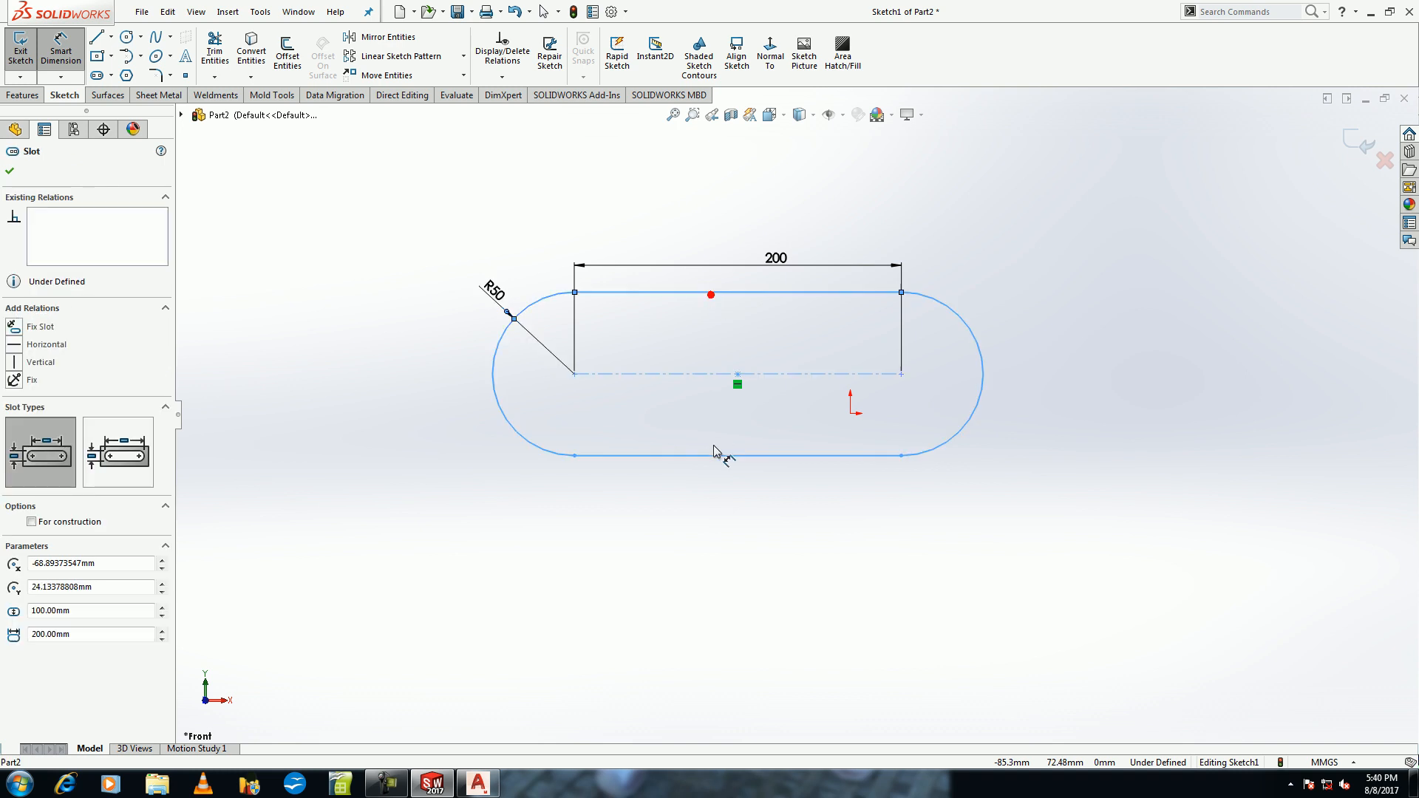
{"action": "left_click", "coordinate": [703, 454]}
{"action": "left_click", "coordinate": [674, 428]}
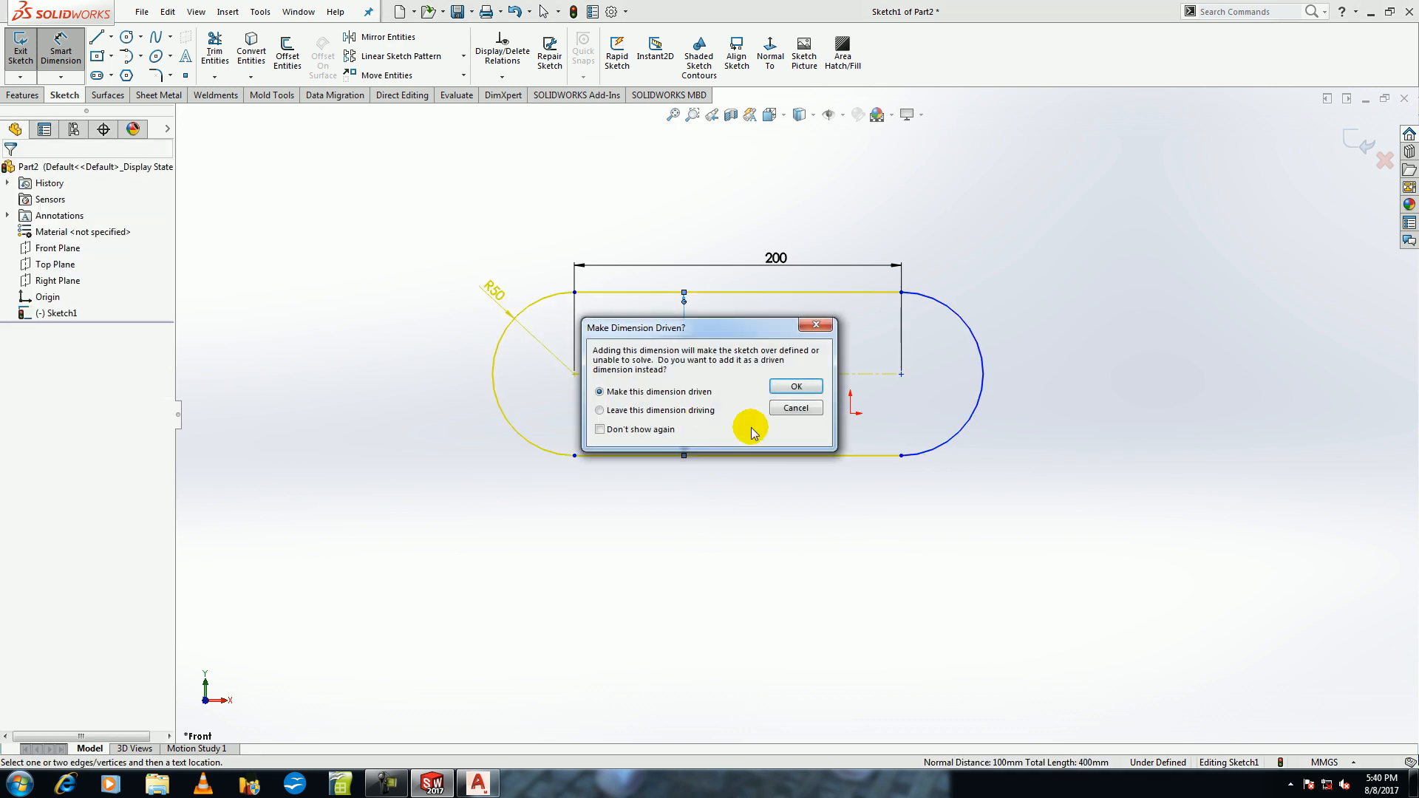
{"action": "left_click", "coordinate": [796, 386]}
Undo the slot's dimensions and the straight slot itself to empty the sketch.
{"action": "key", "text": "Escape"}
{"action": "key", "text": "ctrl+z"}
{"action": "key", "text": "ctrl+z"}
{"action": "key", "text": "ctrl+z"}
{"action": "key", "text": "ctrl+z"}
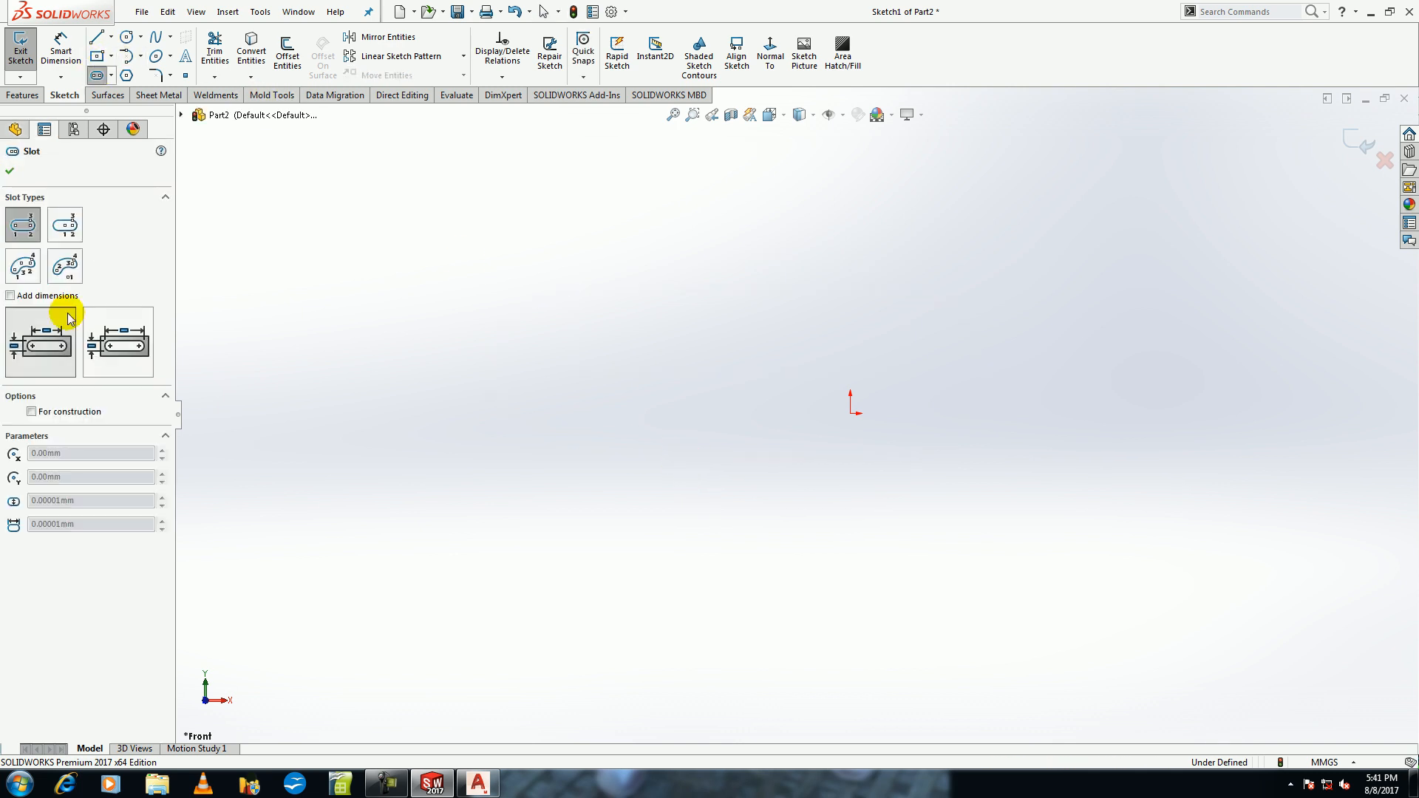
Draw a horizontal centerpoint slot 160 mm long and 70 mm wide, then select it to show its parameters.
{"action": "left_click", "coordinate": [65, 225]}
{"action": "left_click", "coordinate": [725, 359]}
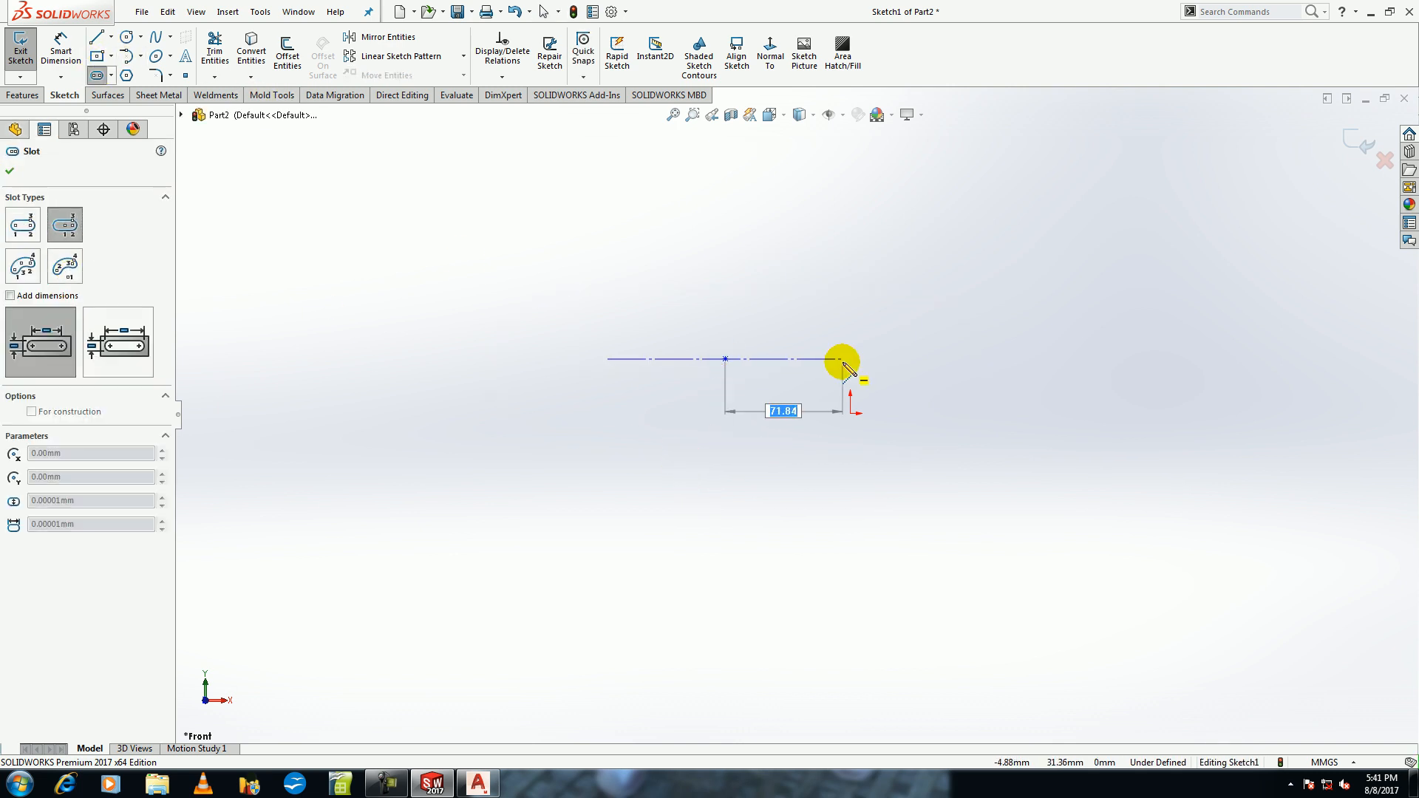
{"action": "left_click", "coordinate": [850, 358]}
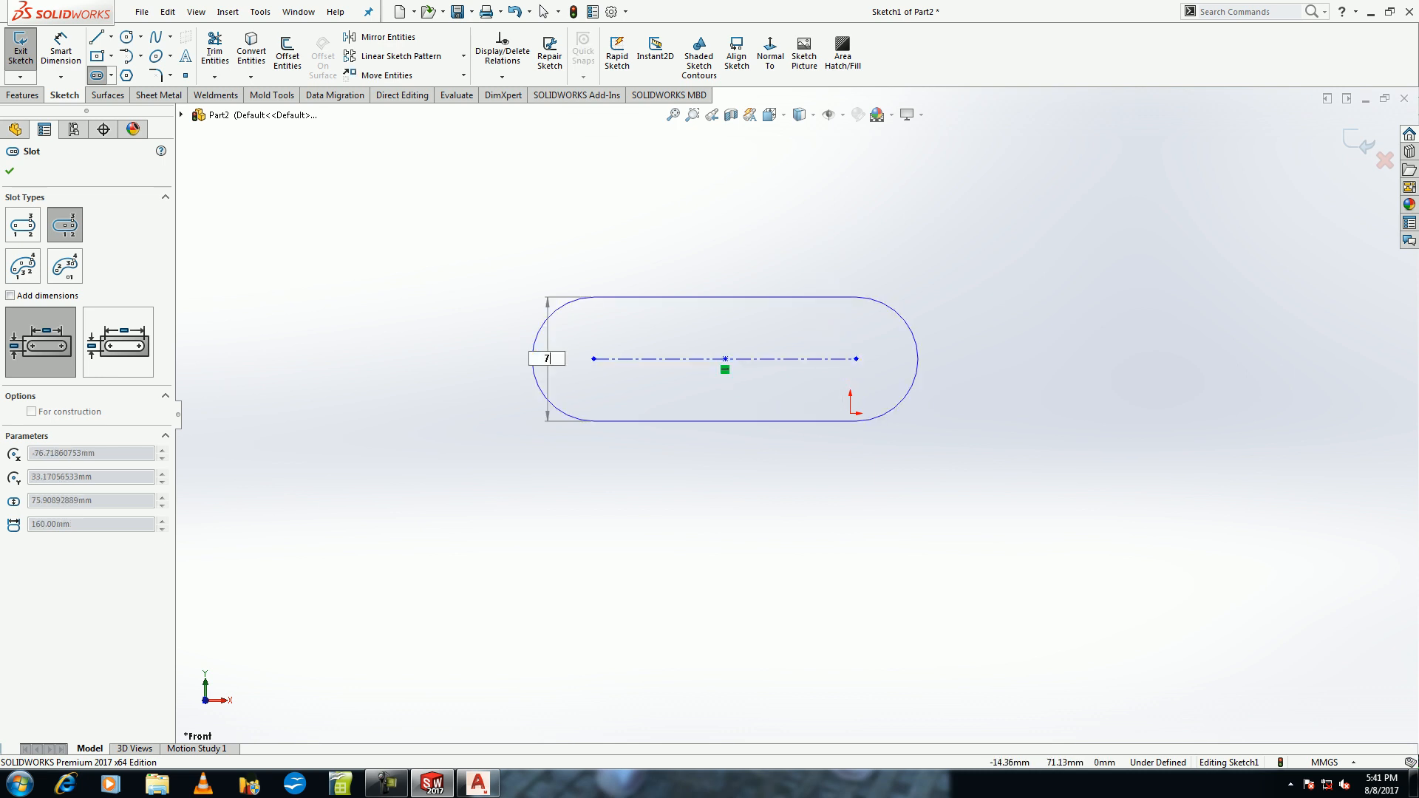
{"action": "left_click", "coordinate": [828, 297]}
{"action": "key", "text": "Escape"}
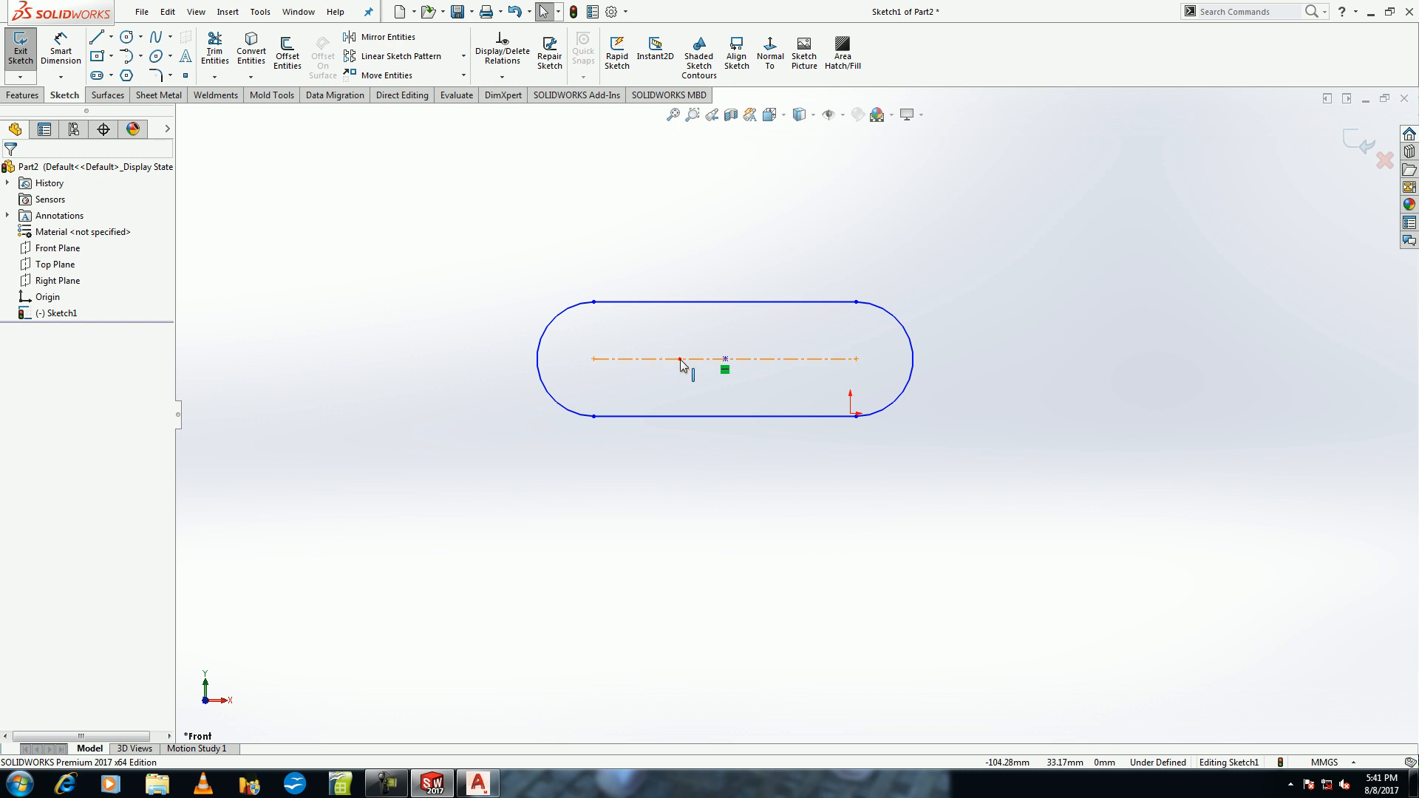
{"action": "left_click", "coordinate": [681, 357]}
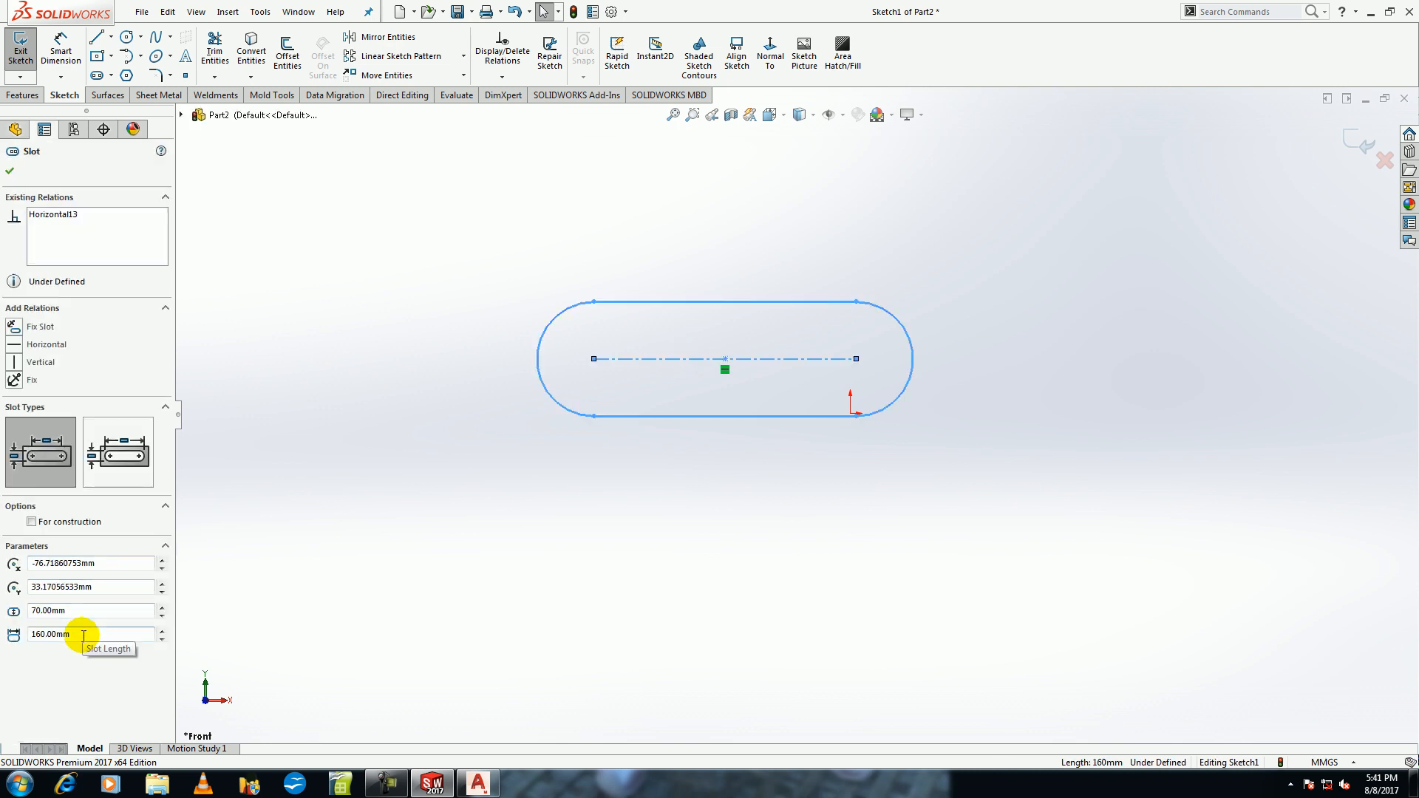
Draw a three-point arc slot 60 mm wide with a radius of about 189 mm above the straight slot, and inspect its parameters.
{"action": "key", "text": "Escape"}
{"action": "left_click", "coordinate": [97, 74]}
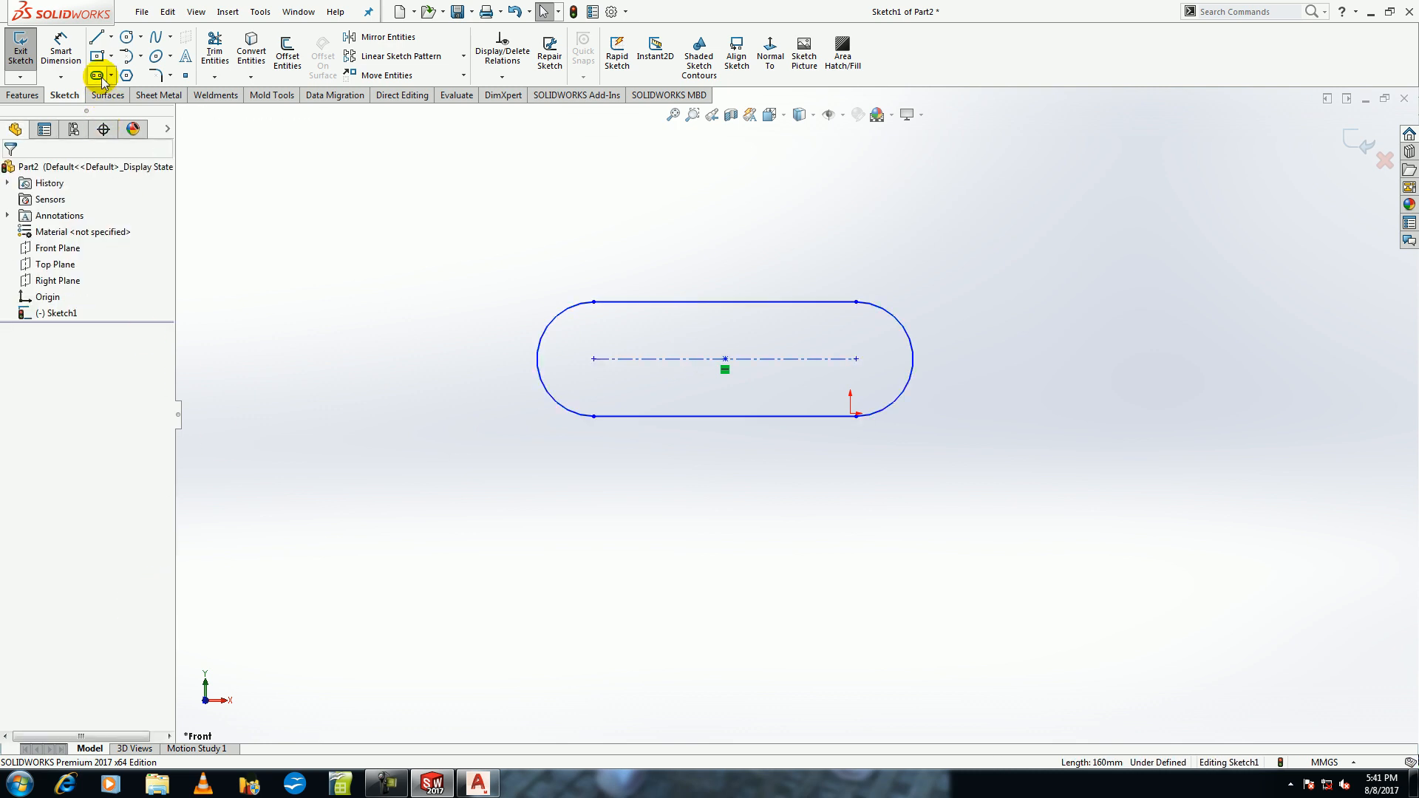
{"action": "left_click", "coordinate": [23, 266]}
{"action": "left_click", "coordinate": [382, 399]}
{"action": "left_click", "coordinate": [732, 198]}
{"action": "left_click", "coordinate": [552, 219]}
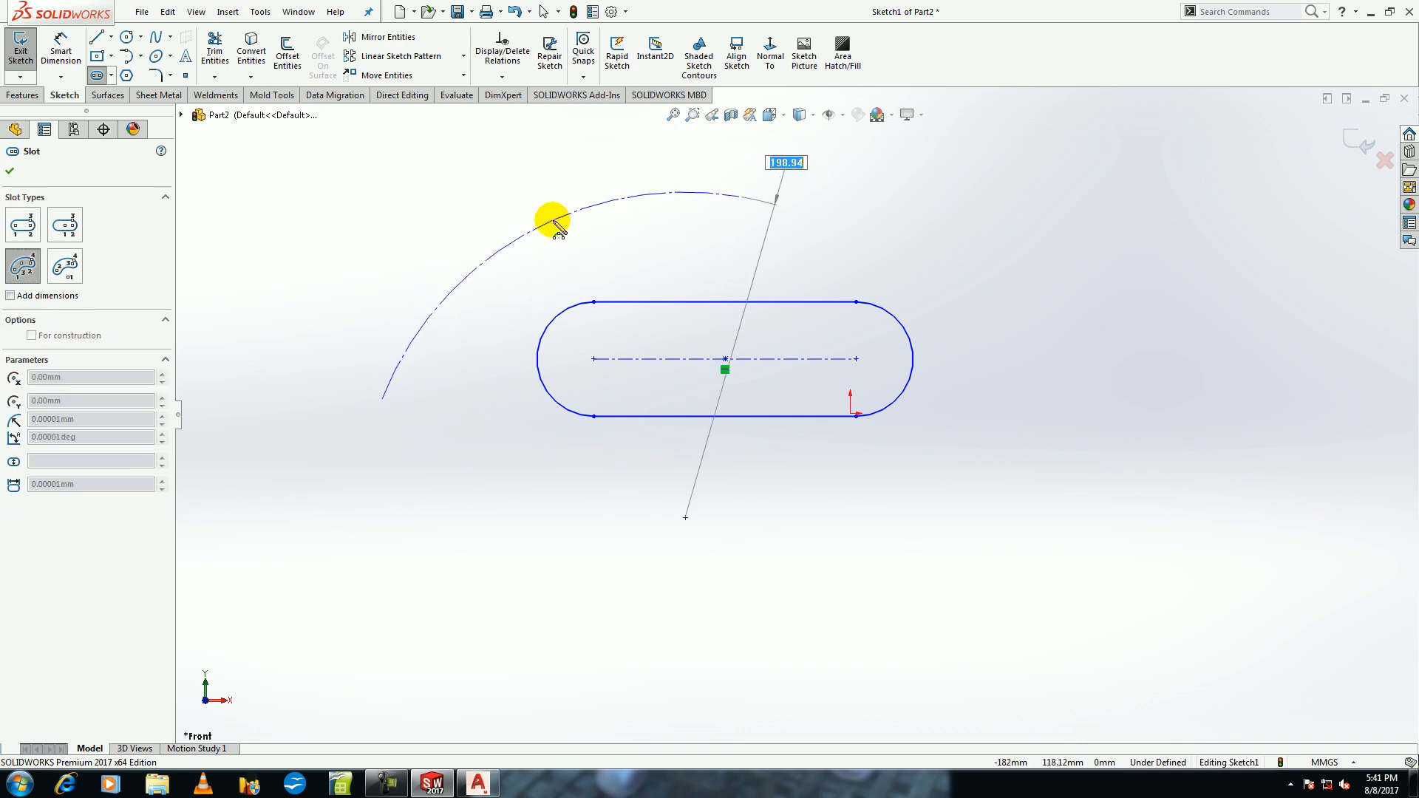
{"action": "left_click", "coordinate": [553, 220]}
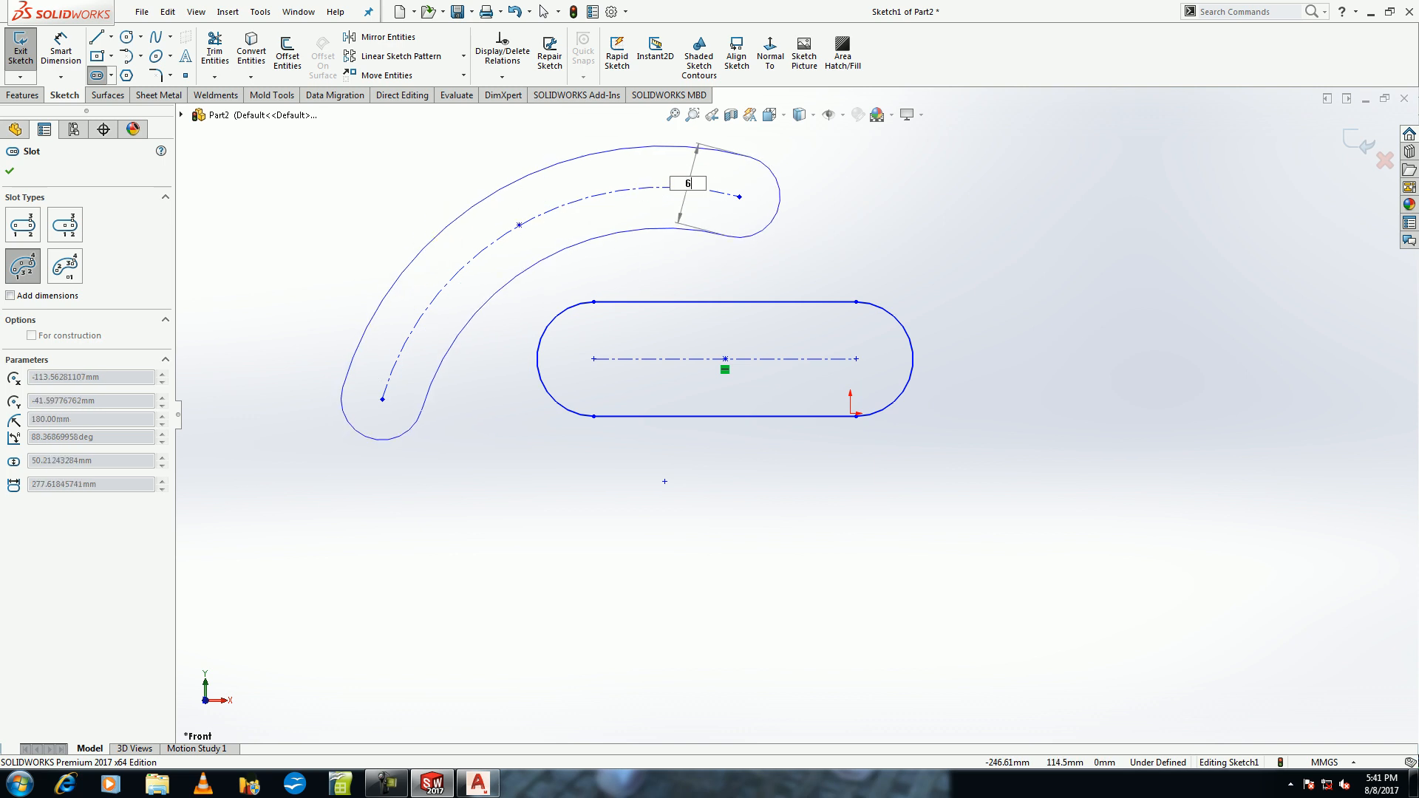
{"action": "left_click", "coordinate": [447, 226]}
{"action": "key", "text": "Escape"}
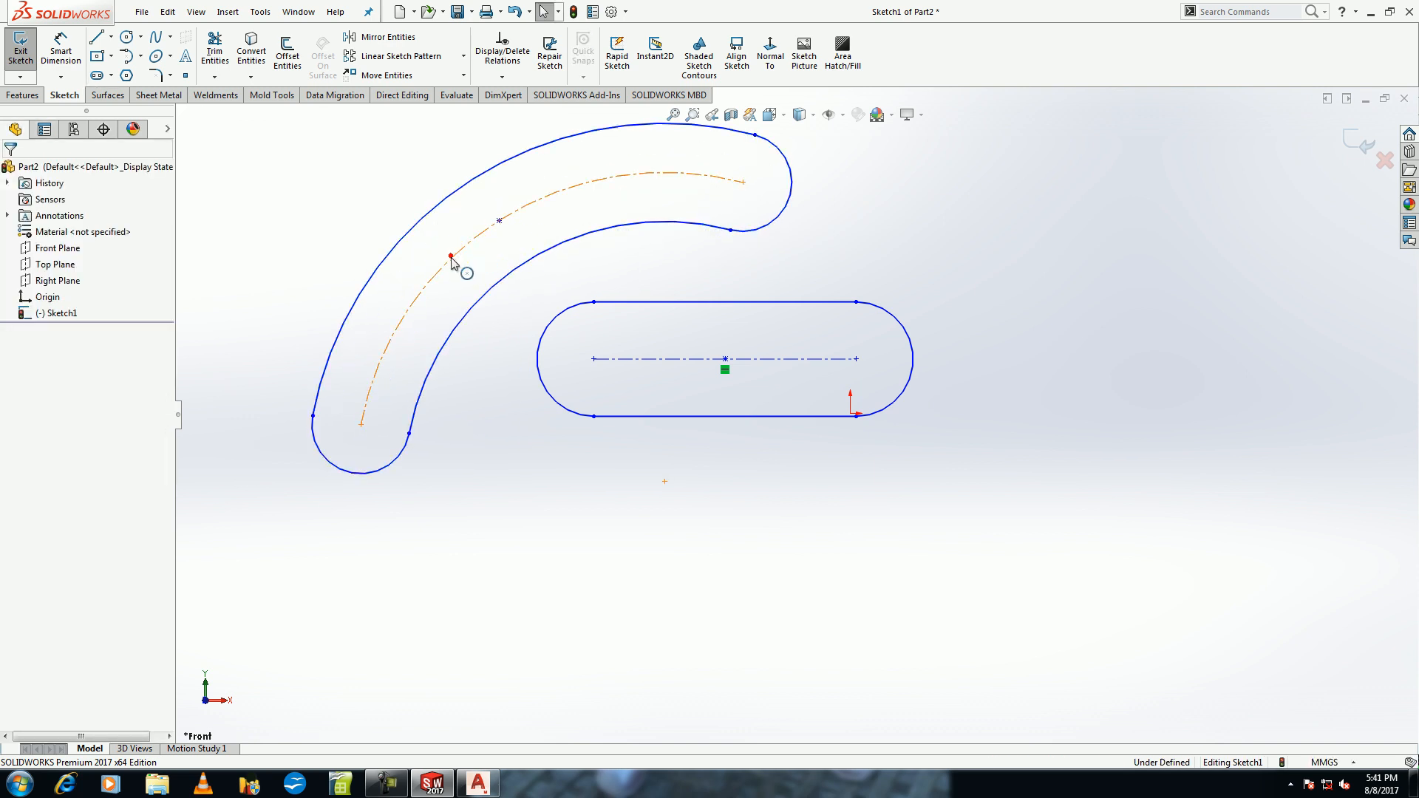
{"action": "left_click", "coordinate": [453, 262]}
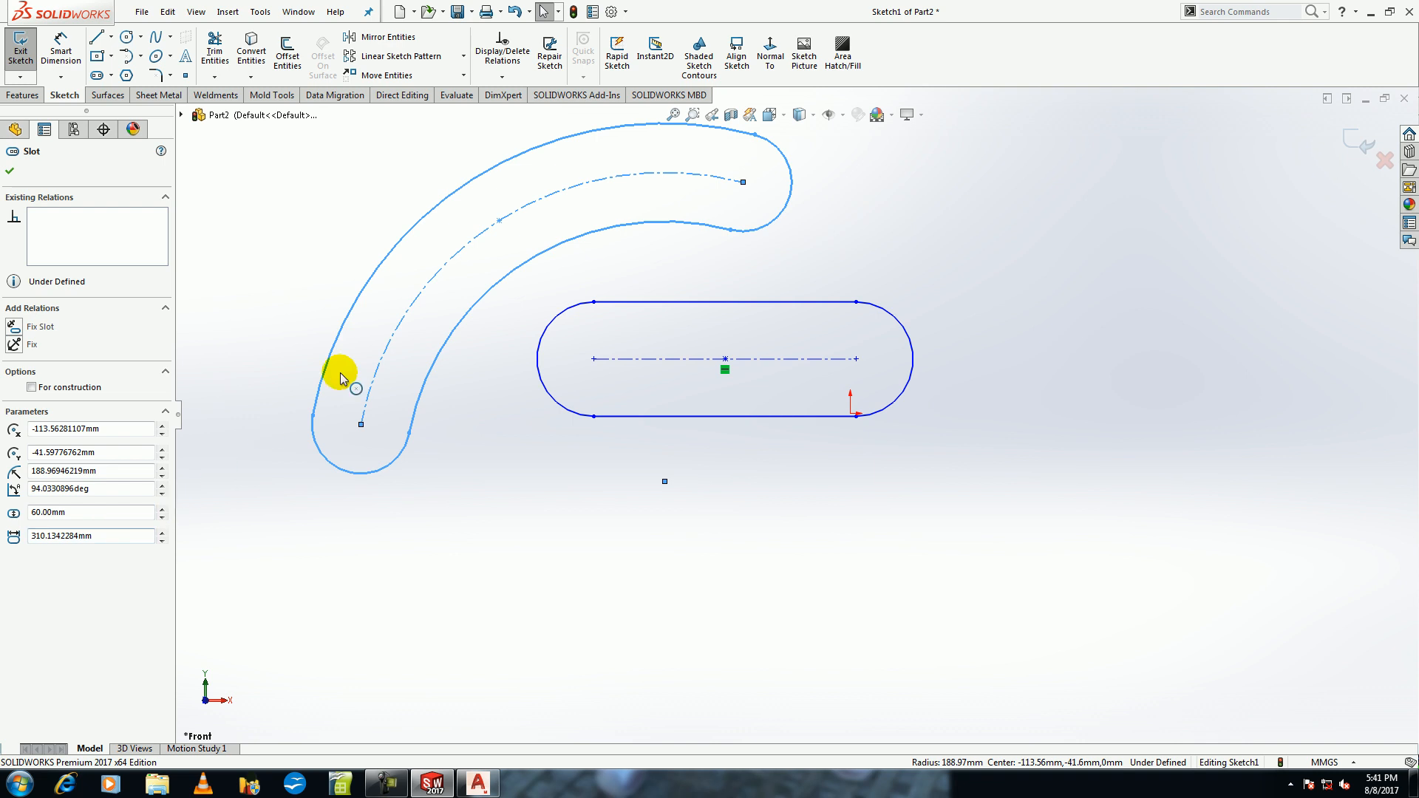
{"action": "left_click", "coordinate": [266, 424]}
Dimension the straight distance between the centres of the arc slot's two rounded ends.
{"action": "left_click", "coordinate": [74, 58]}
{"action": "left_click", "coordinate": [353, 437]}
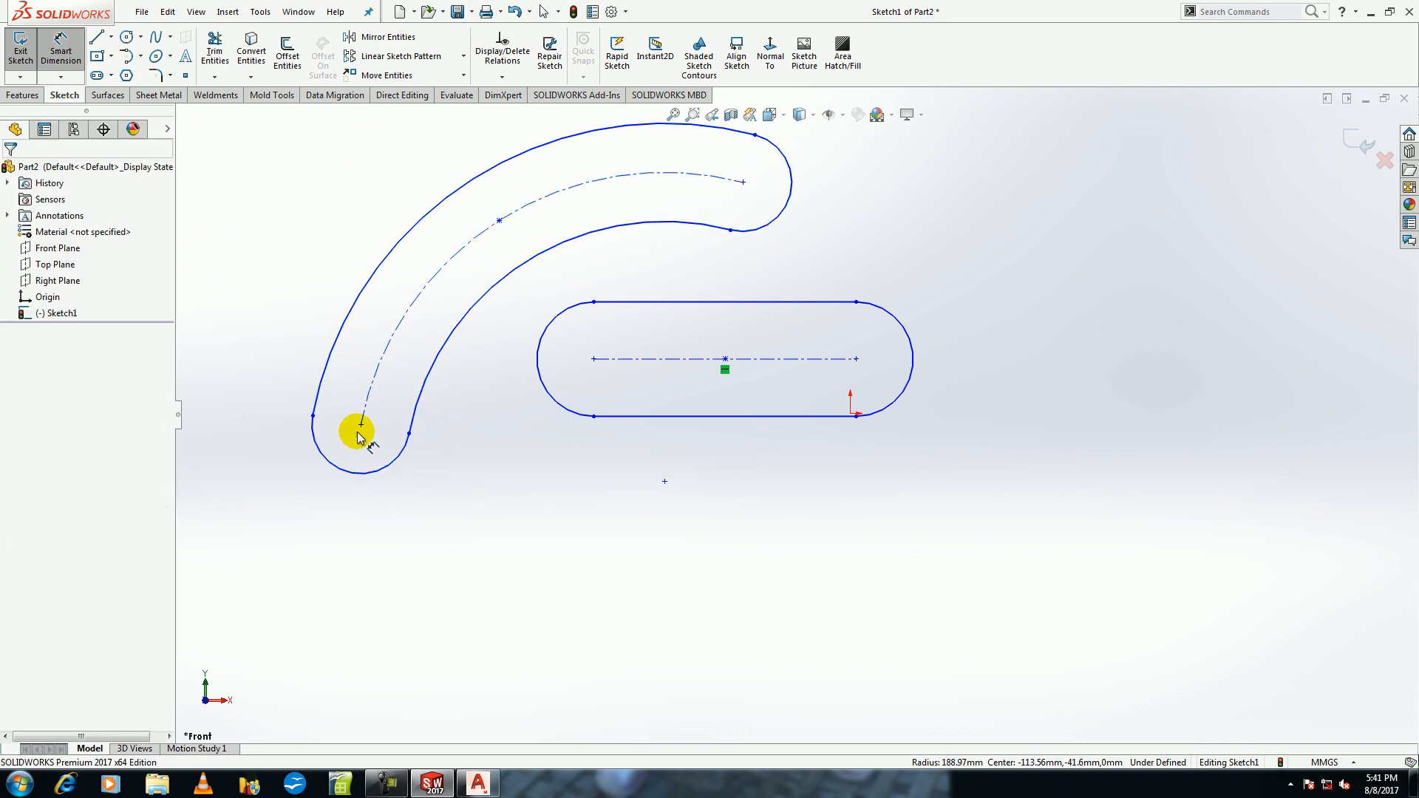
{"action": "left_click", "coordinate": [735, 185]}
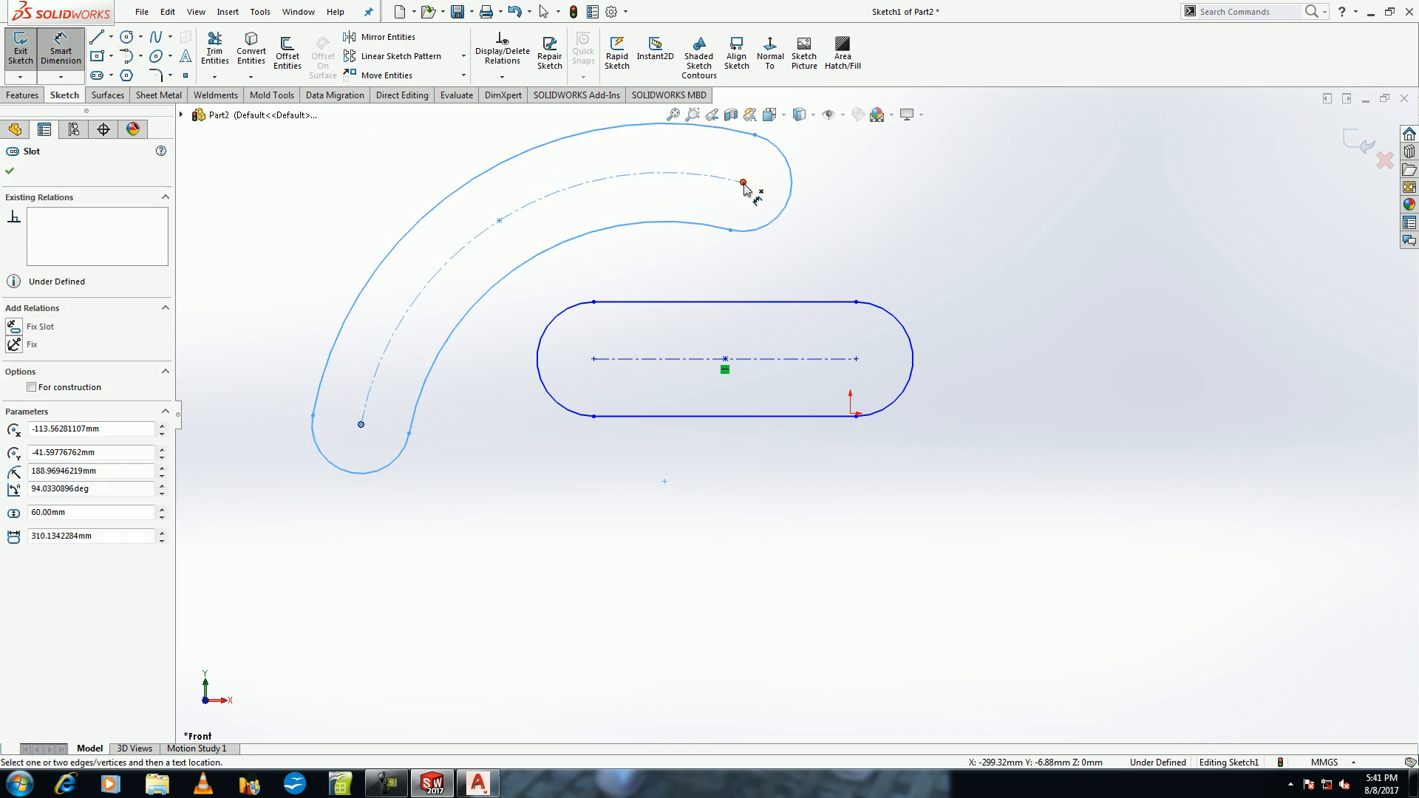
{"action": "left_click", "coordinate": [444, 284]}
{"action": "left_click", "coordinate": [429, 282]}
{"action": "key", "text": "Escape"}
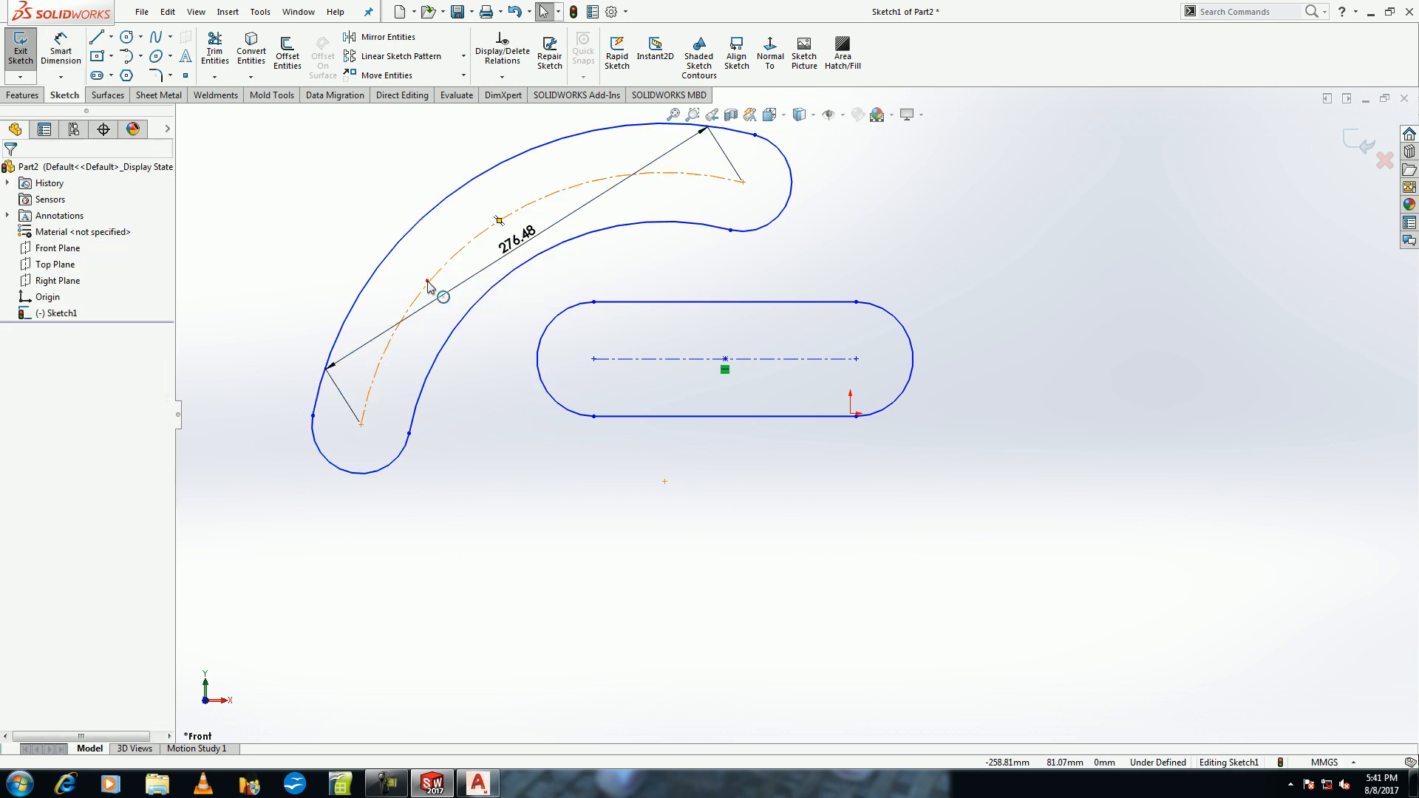
Check the arc slot's width parameter and undo the dimension and both slots to empty the sketch.
{"action": "left_click", "coordinate": [427, 281]}
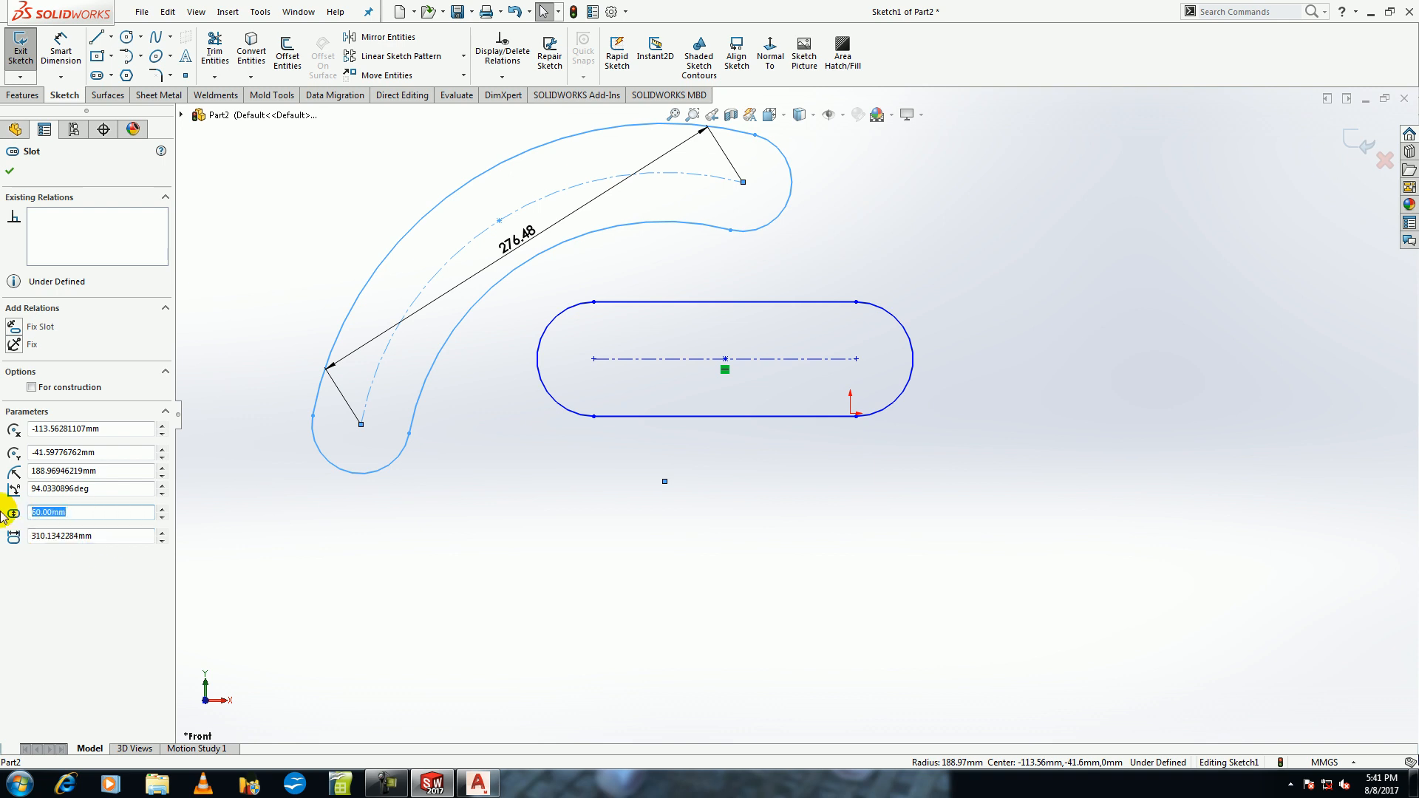
{"action": "left_click", "coordinate": [403, 501]}
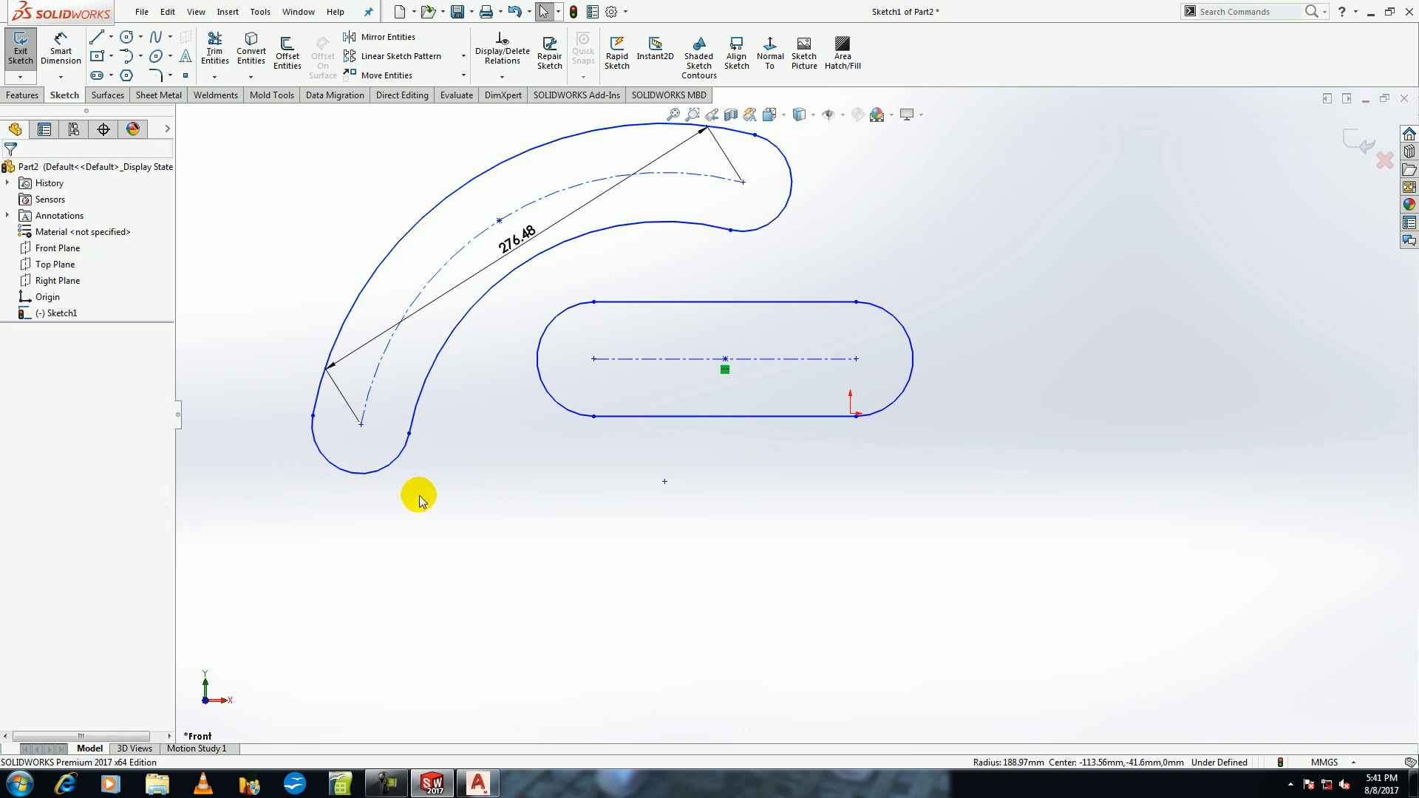
{"action": "key", "text": "ctrl+z"}
{"action": "key", "text": "ctrl+z"}
Draw a centerpoint arc slot with a 100 mm radius, a 120° sweep and a width of about 60 mm.
{"action": "left_click", "coordinate": [97, 75]}
{"action": "left_click", "coordinate": [72, 273]}
{"action": "left_click", "coordinate": [594, 490]}
{"action": "left_click", "coordinate": [505, 380]}
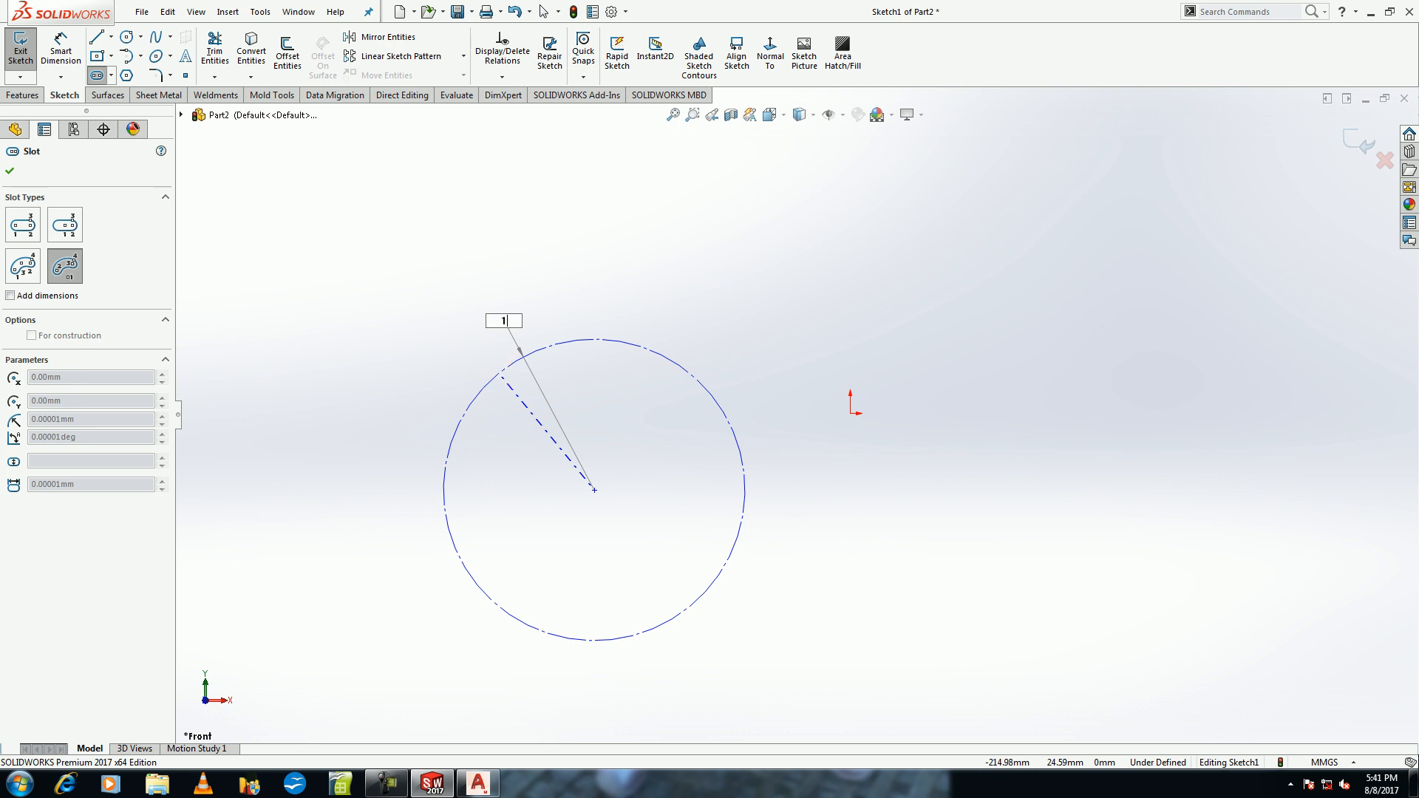
{"action": "type", "text": "100"}
{"action": "key", "text": "Return"}
{"action": "left_click", "coordinate": [505, 379]}
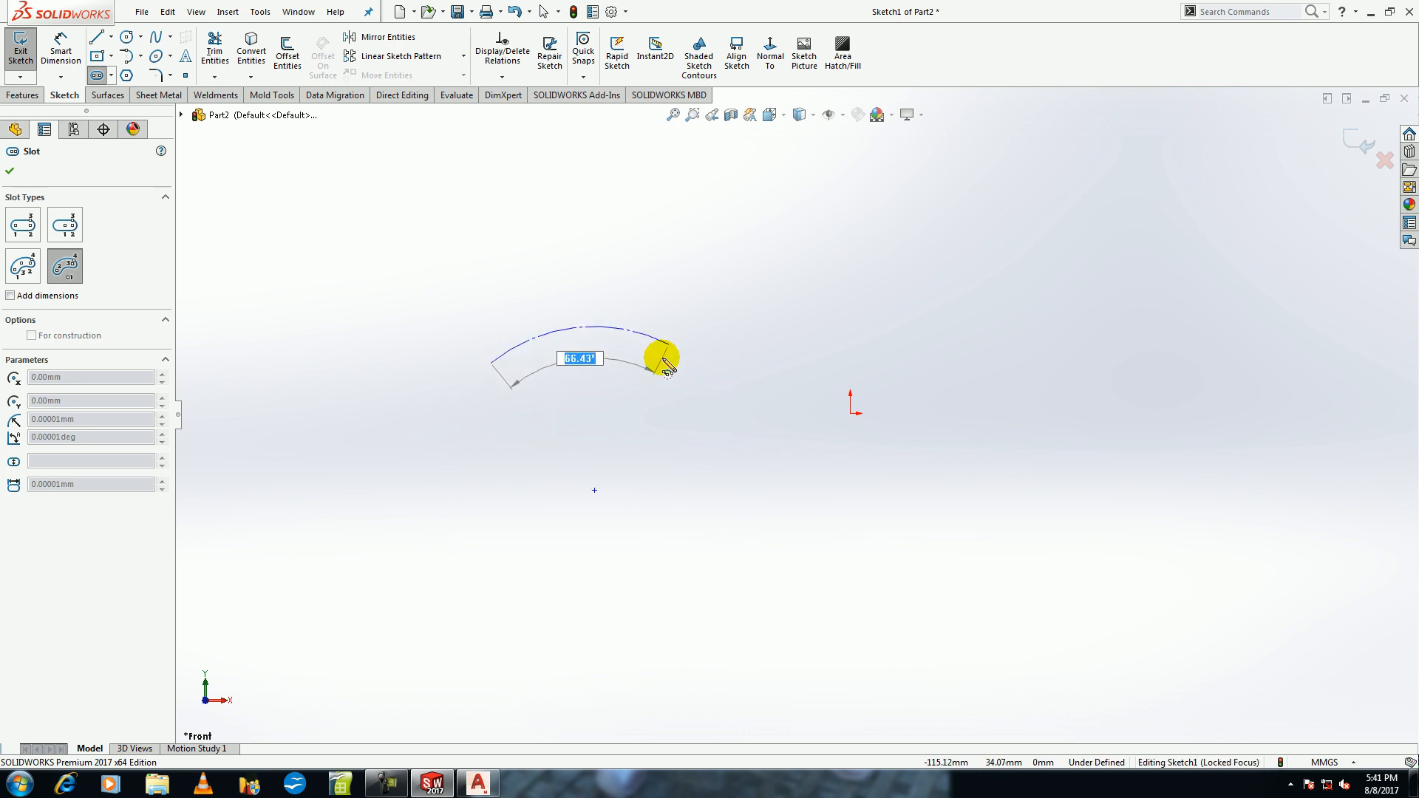
{"action": "type", "text": "120"}
{"action": "key", "text": "Return"}
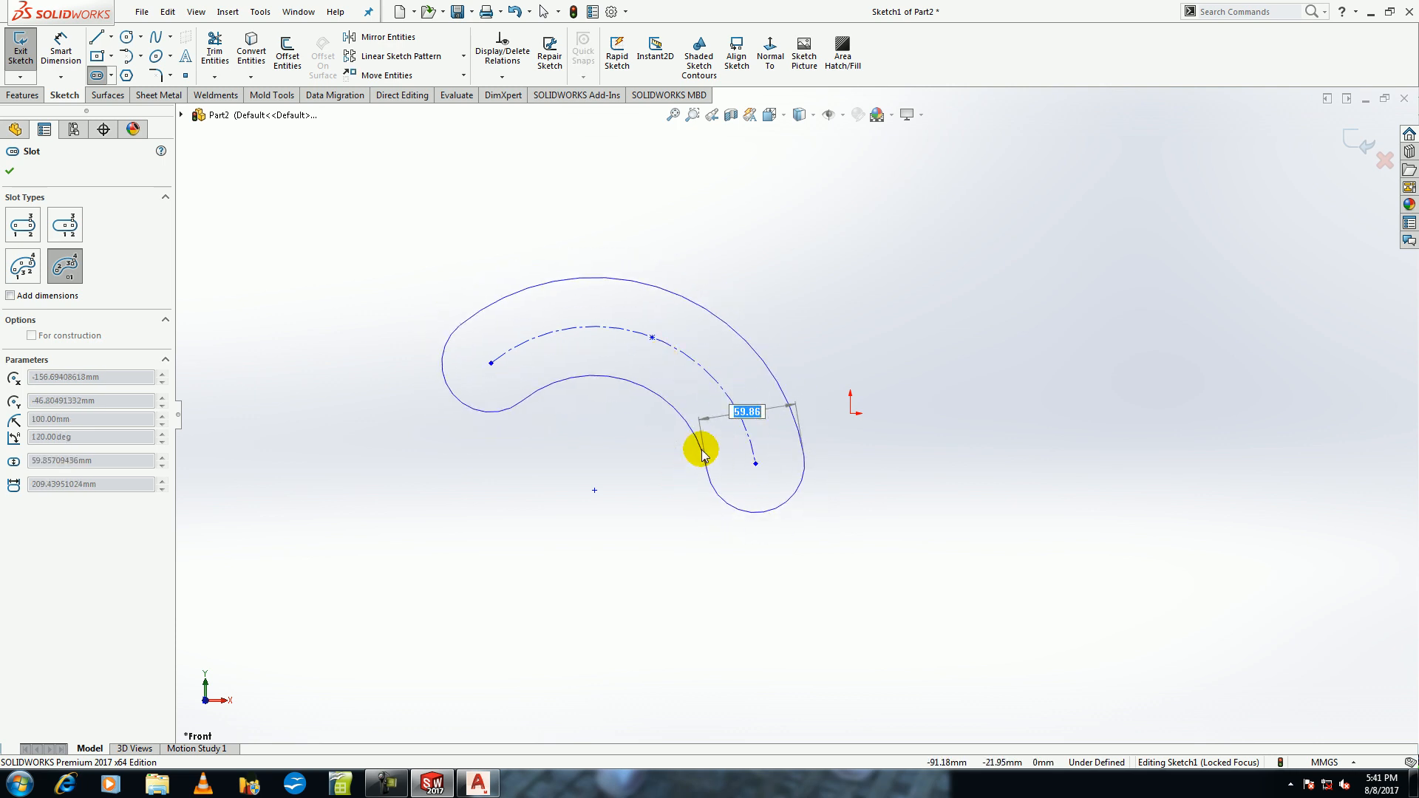
{"action": "key", "text": "Return"}
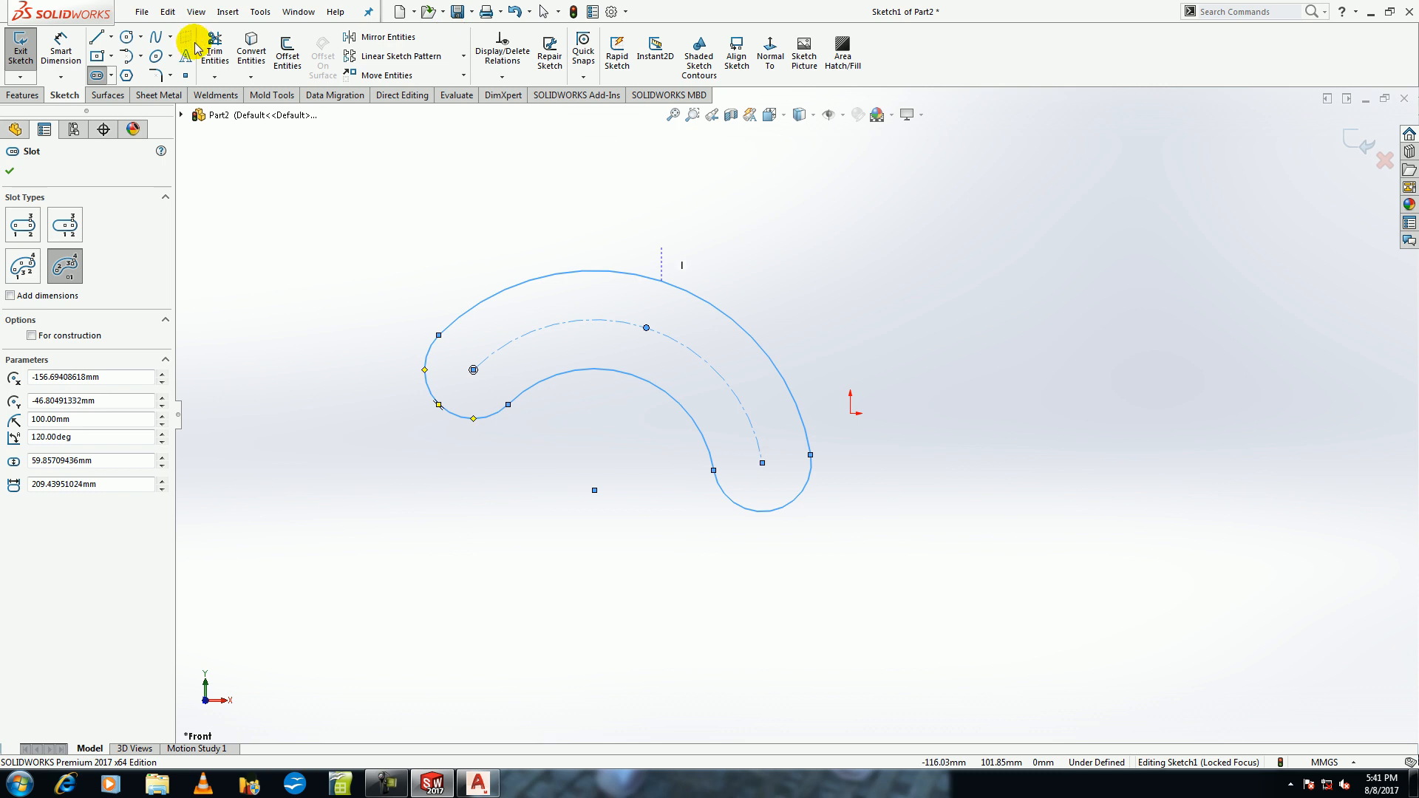
Power-trim the slot's inner arc, accepting the loss of the slot entity, and delete all remaining slot geometry.
{"action": "left_click", "coordinate": [214, 52]}
{"action": "left_click_drag", "start_coordinate": [663, 170], "coordinate": [575, 532]}
{"action": "left_click", "coordinate": [734, 393]}
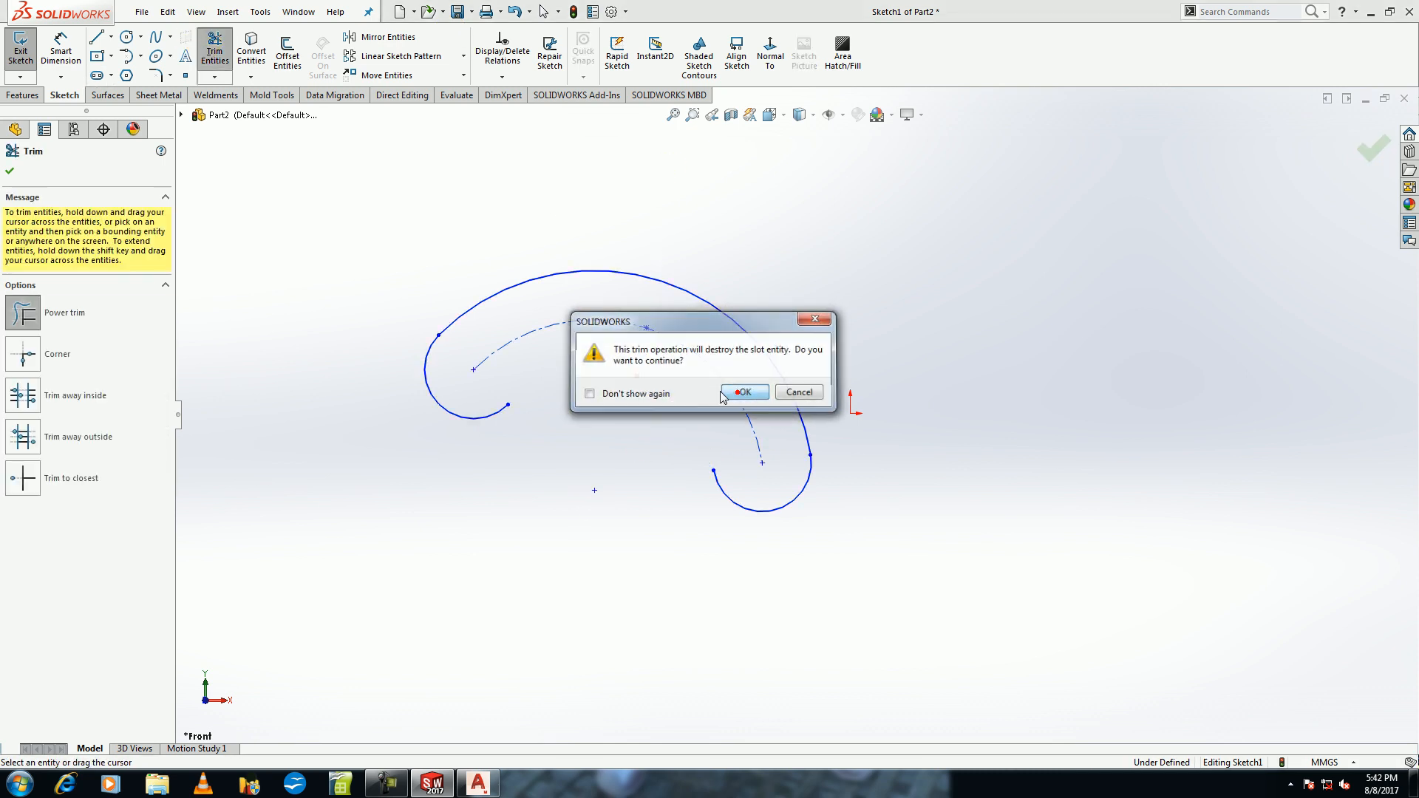
{"action": "mouse_move", "coordinate": [735, 233]}
{"action": "left_mouse_down"}
{"action": "mouse_move", "coordinate": [697, 307]}
{"action": "mouse_move", "coordinate": [368, 519]}
{"action": "left_mouse_up"}
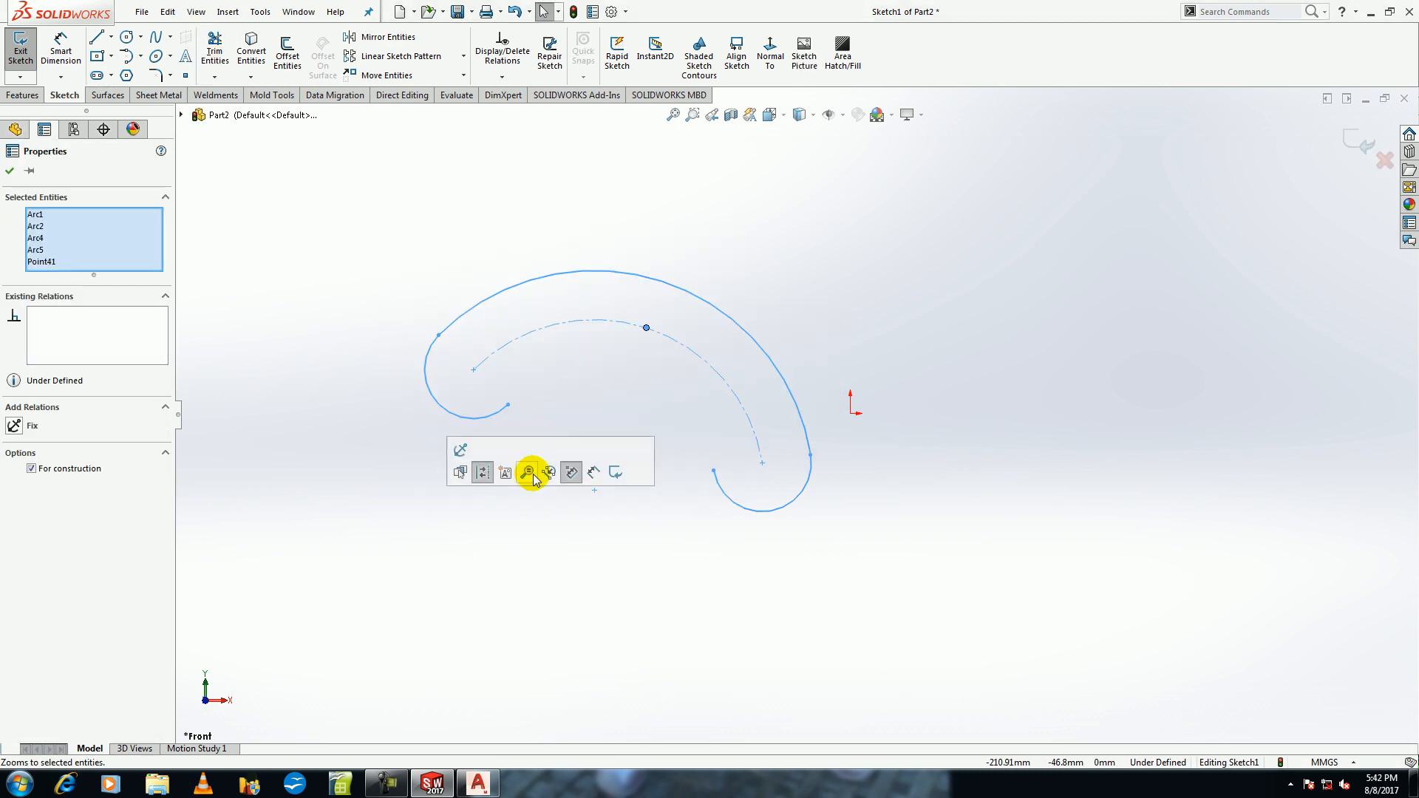
{"action": "key", "text": "Delete"}
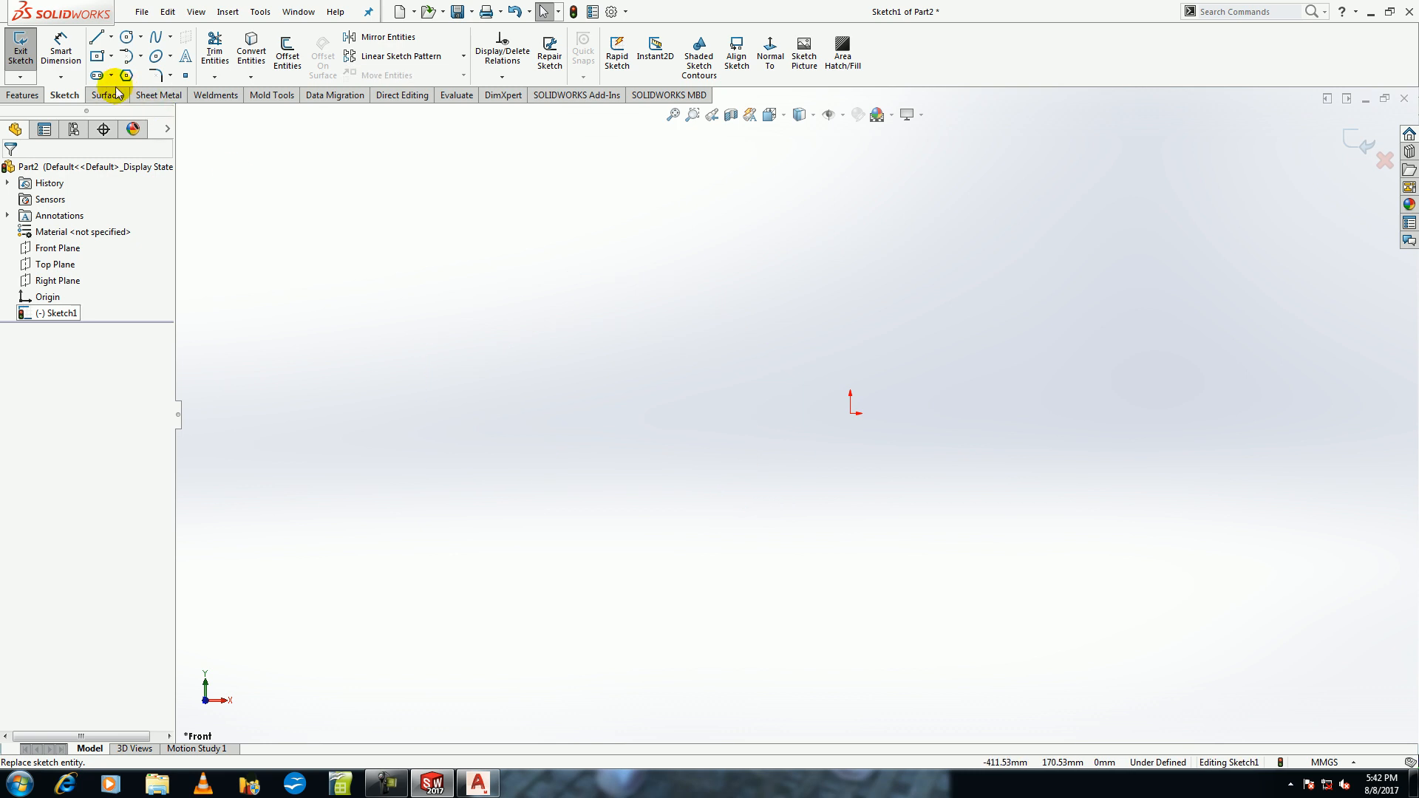
Draw a centerpoint arc slot with an 80 mm radius, a 150° sweep and about 47 mm width, then undo it.
{"action": "left_click", "coordinate": [99, 76]}
{"action": "left_click", "coordinate": [76, 275]}
{"action": "left_click", "coordinate": [729, 464]}
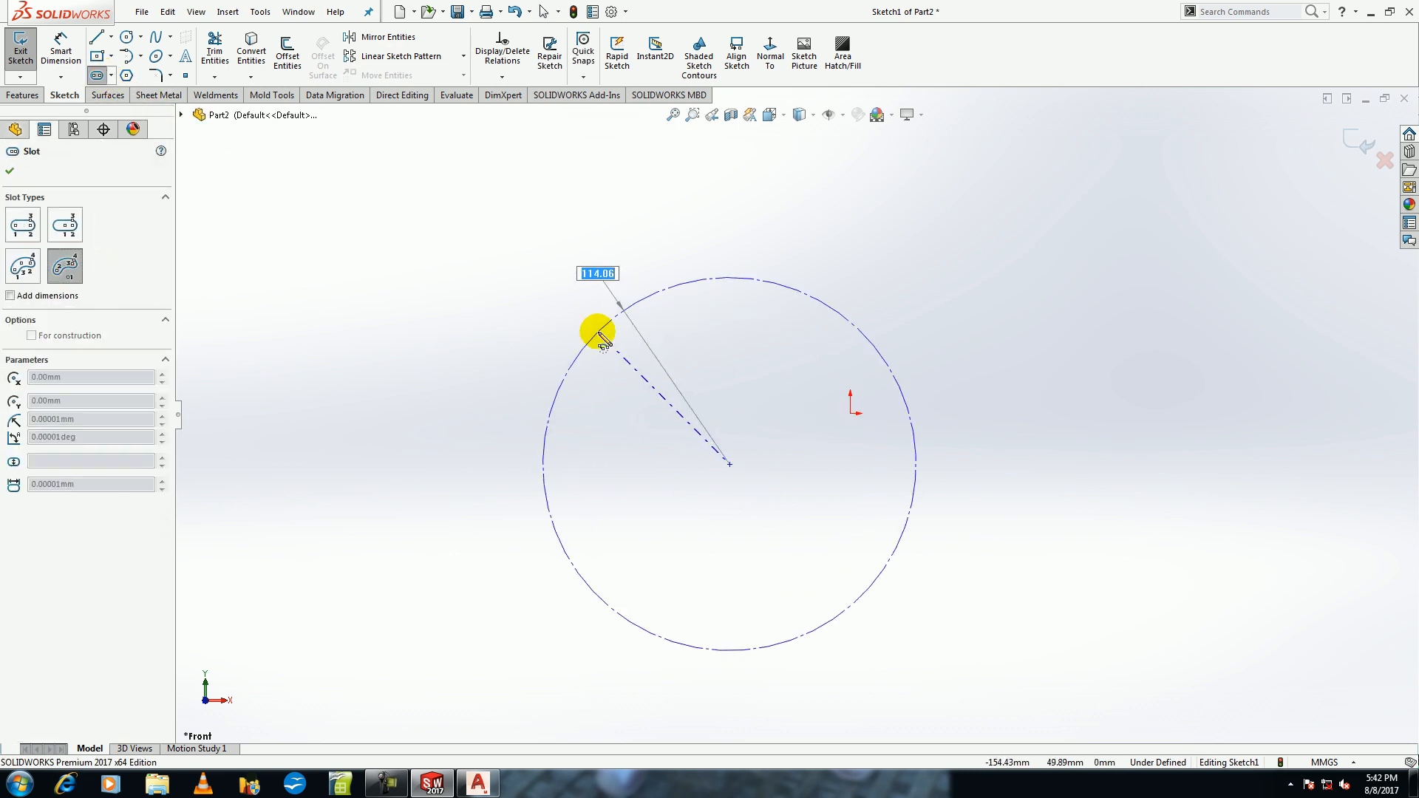
{"action": "type", "text": "80"}
{"action": "key", "text": "Return"}
{"action": "left_click", "coordinate": [636, 360]}
{"action": "left_click", "coordinate": [826, 349]}
{"action": "type", "text": "150"}
{"action": "key", "text": "Return"}
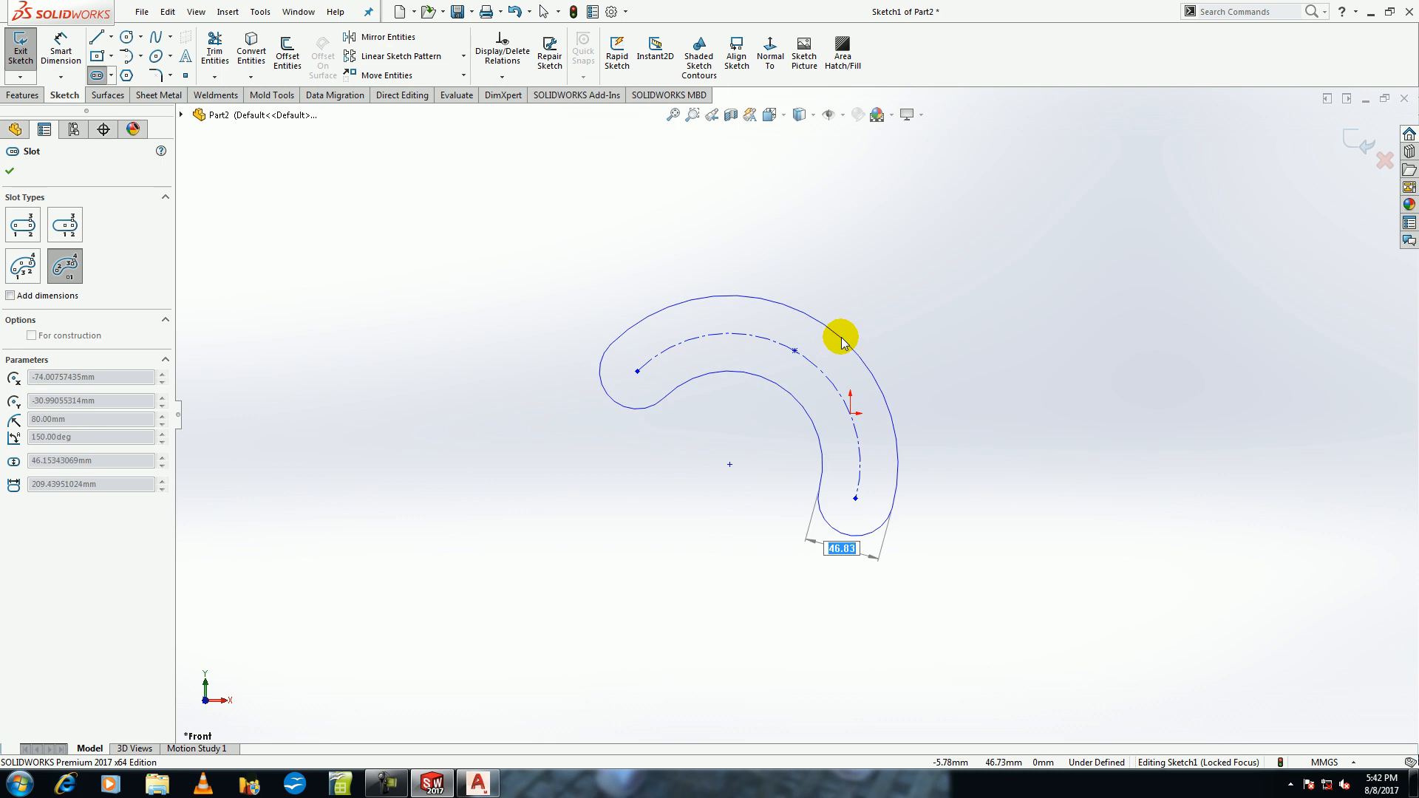
{"action": "left_click", "coordinate": [842, 343]}
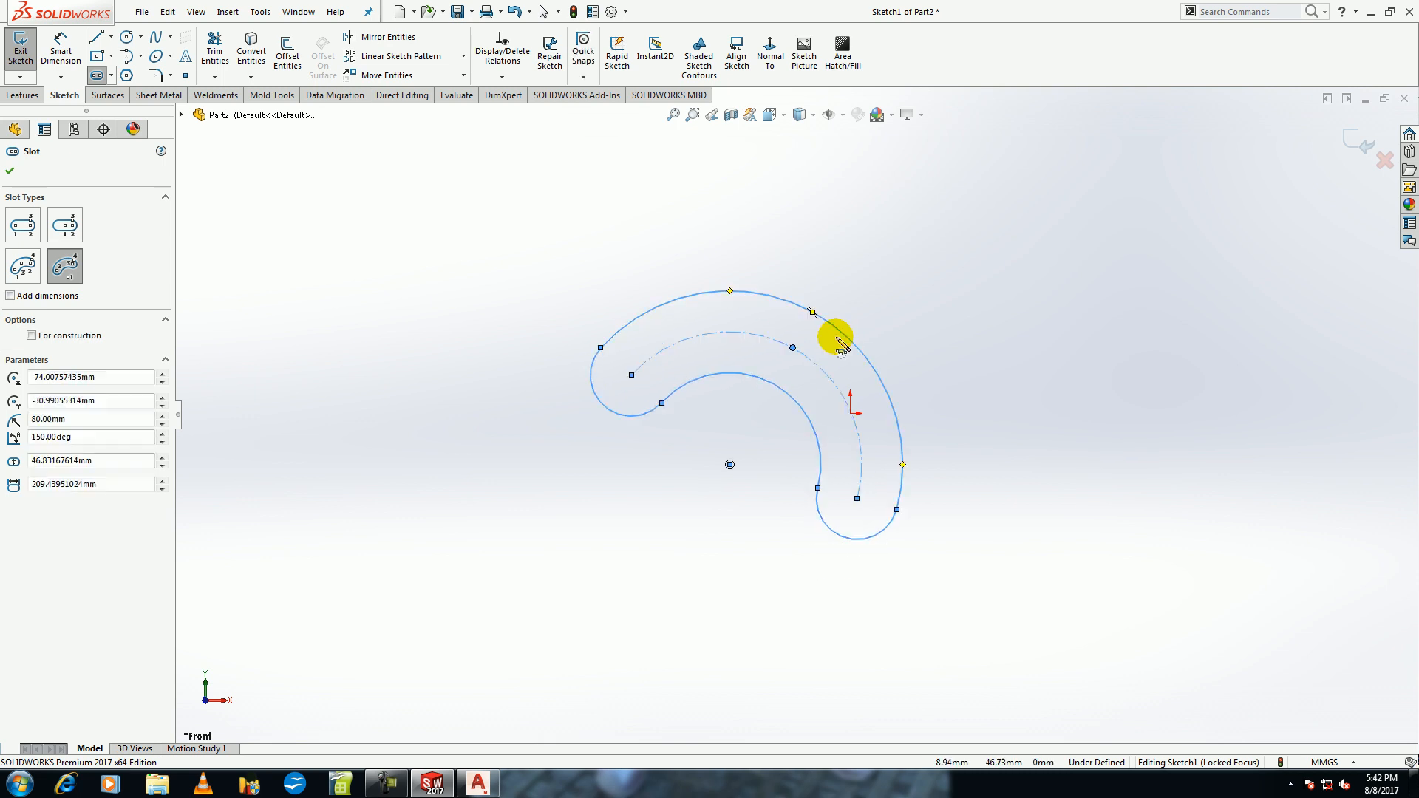
{"action": "key", "text": "Escape"}
{"action": "key", "text": "ctrl+z"}
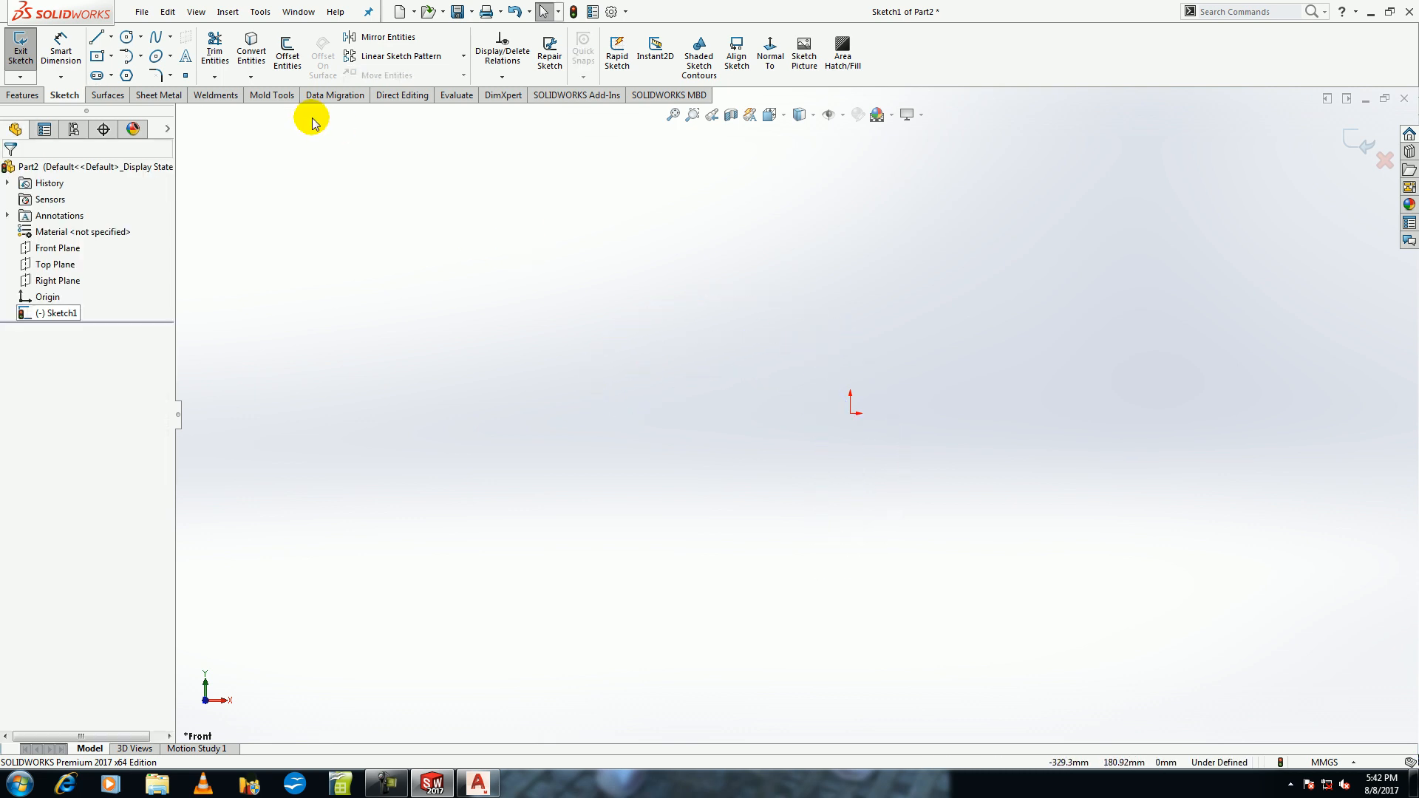
Draw a 60 mm diameter circle centred on the origin and change its radius to 15 mm.
{"action": "left_click", "coordinate": [136, 42]}
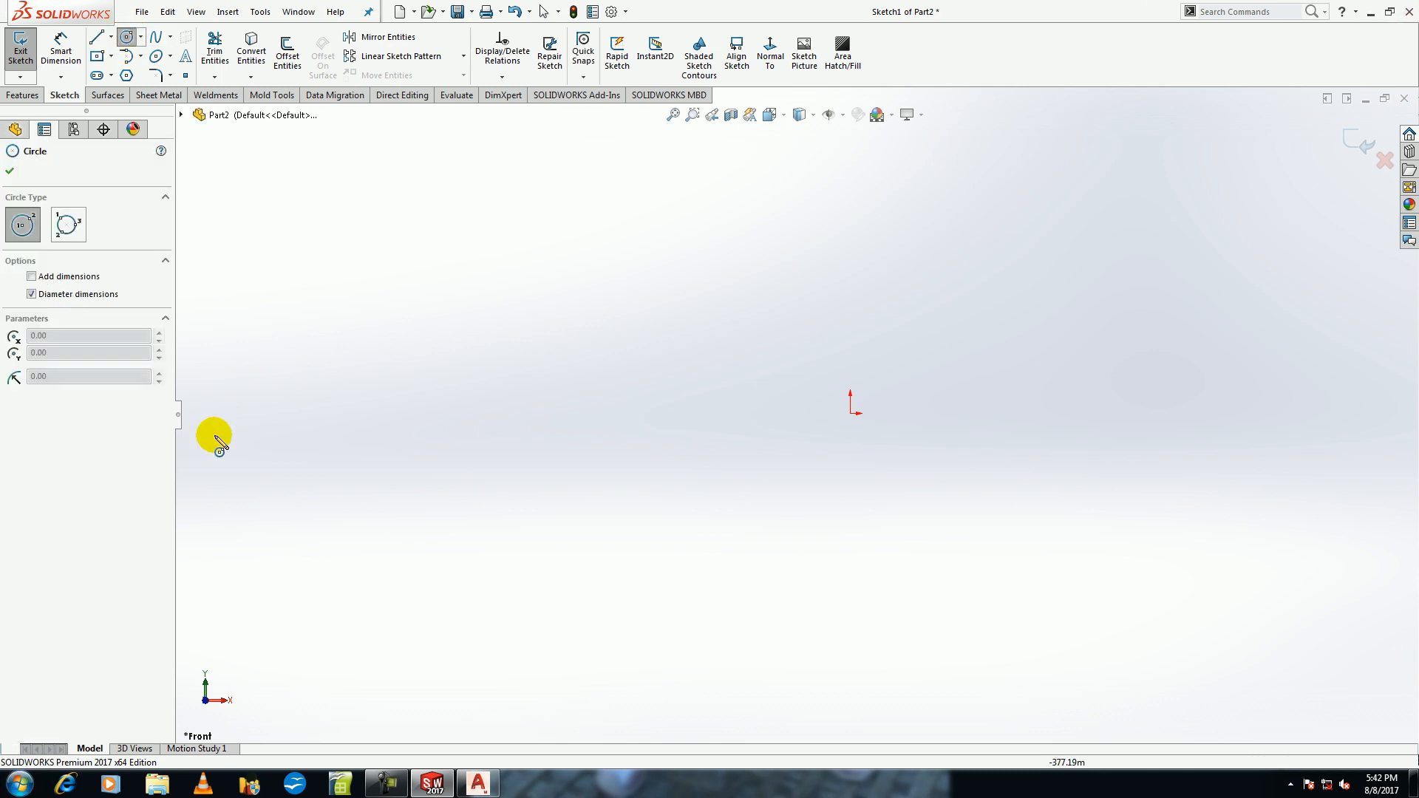
{"action": "left_click", "coordinate": [851, 414]}
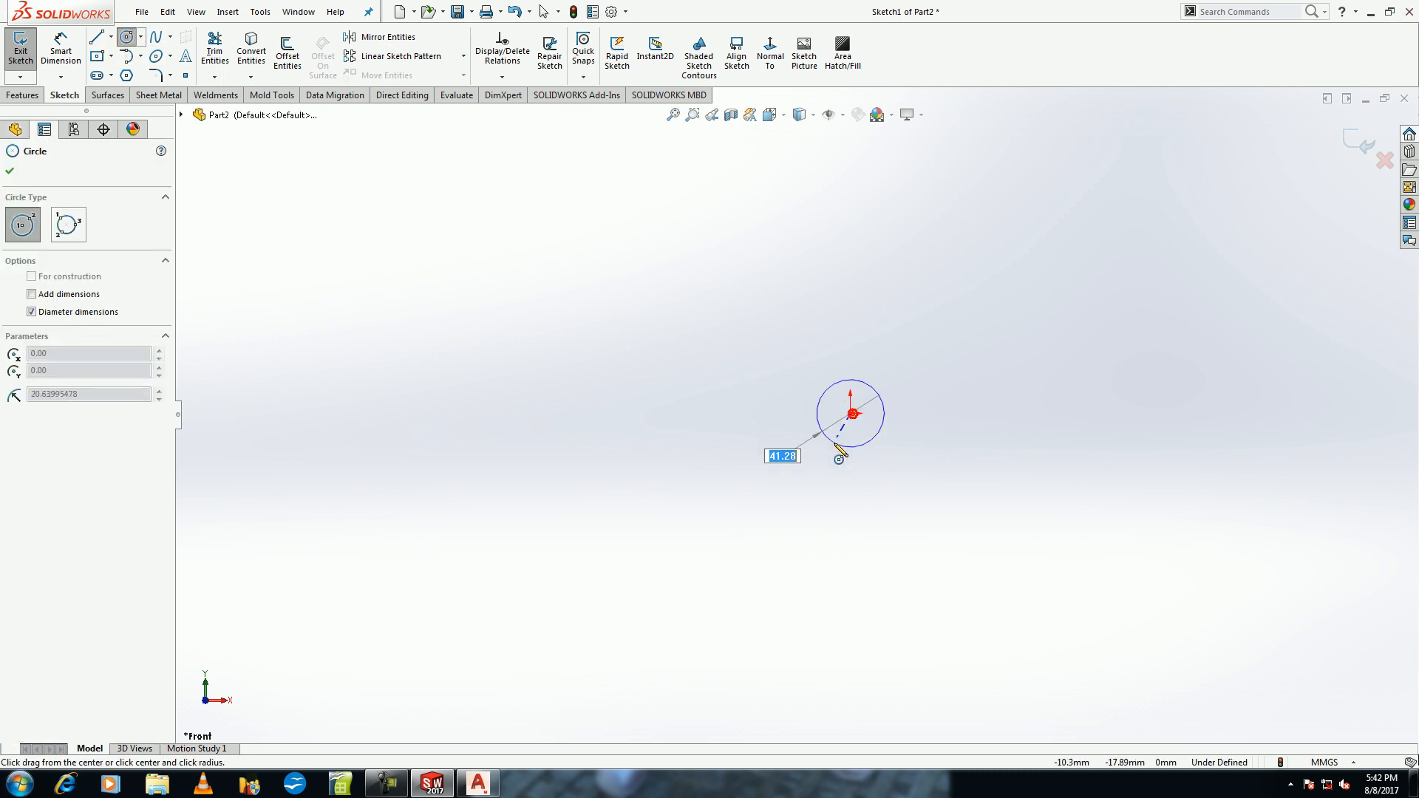
{"action": "type", "text": "60"}
{"action": "key", "text": "Return"}
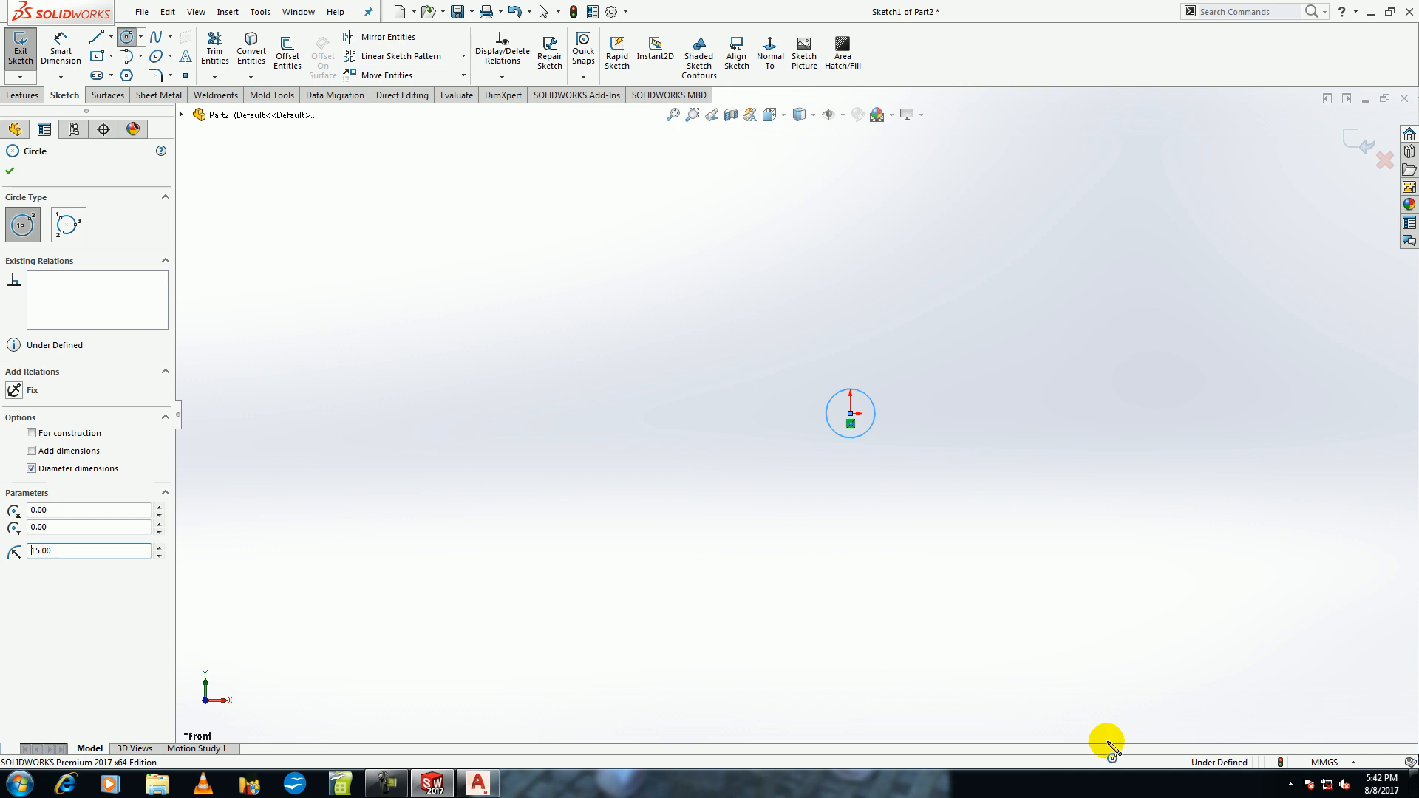
{"action": "key", "text": "Escape"}
Dimension the circle's diameter as 30 mm.
{"action": "left_click", "coordinate": [60, 52]}
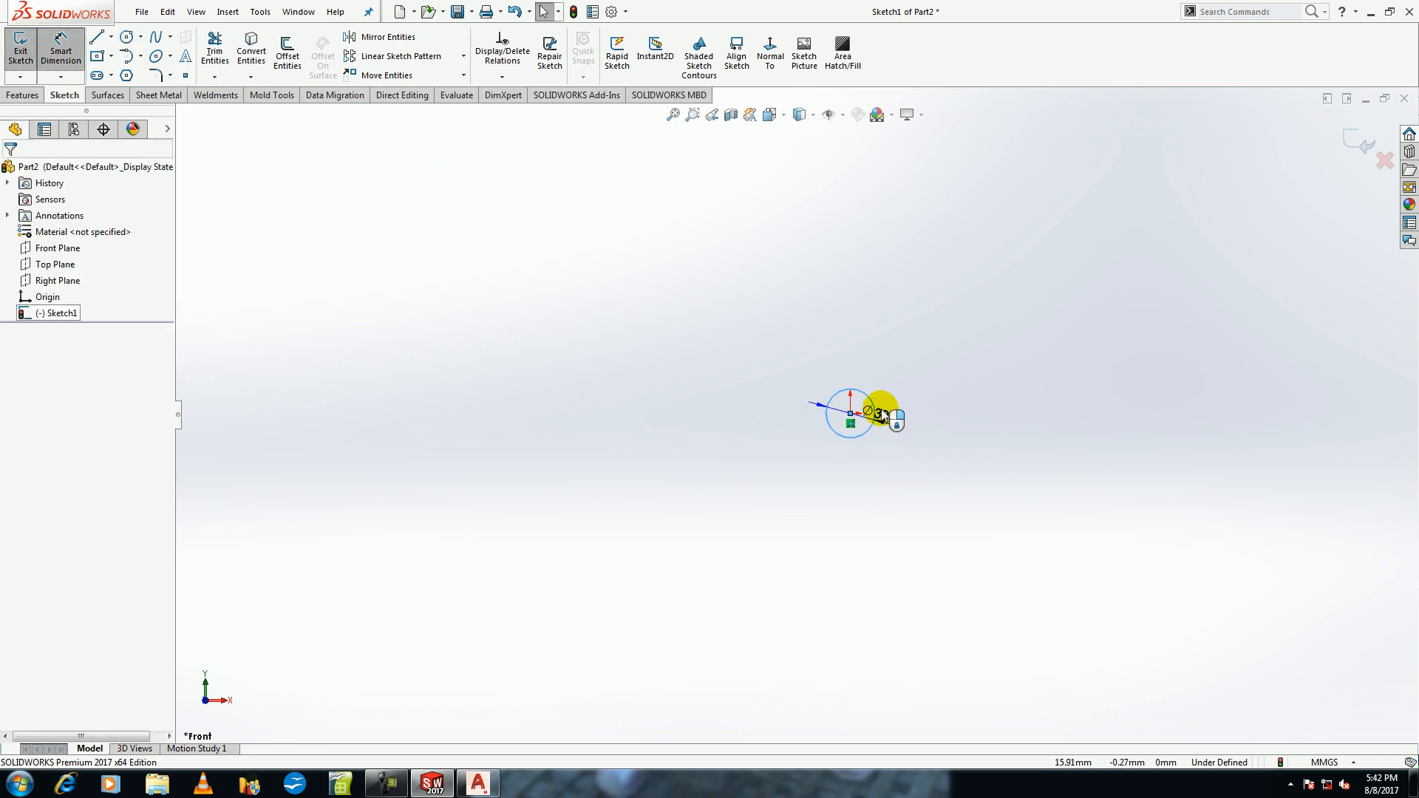
{"action": "left_click", "coordinate": [903, 458]}
{"action": "key", "text": "Return"}
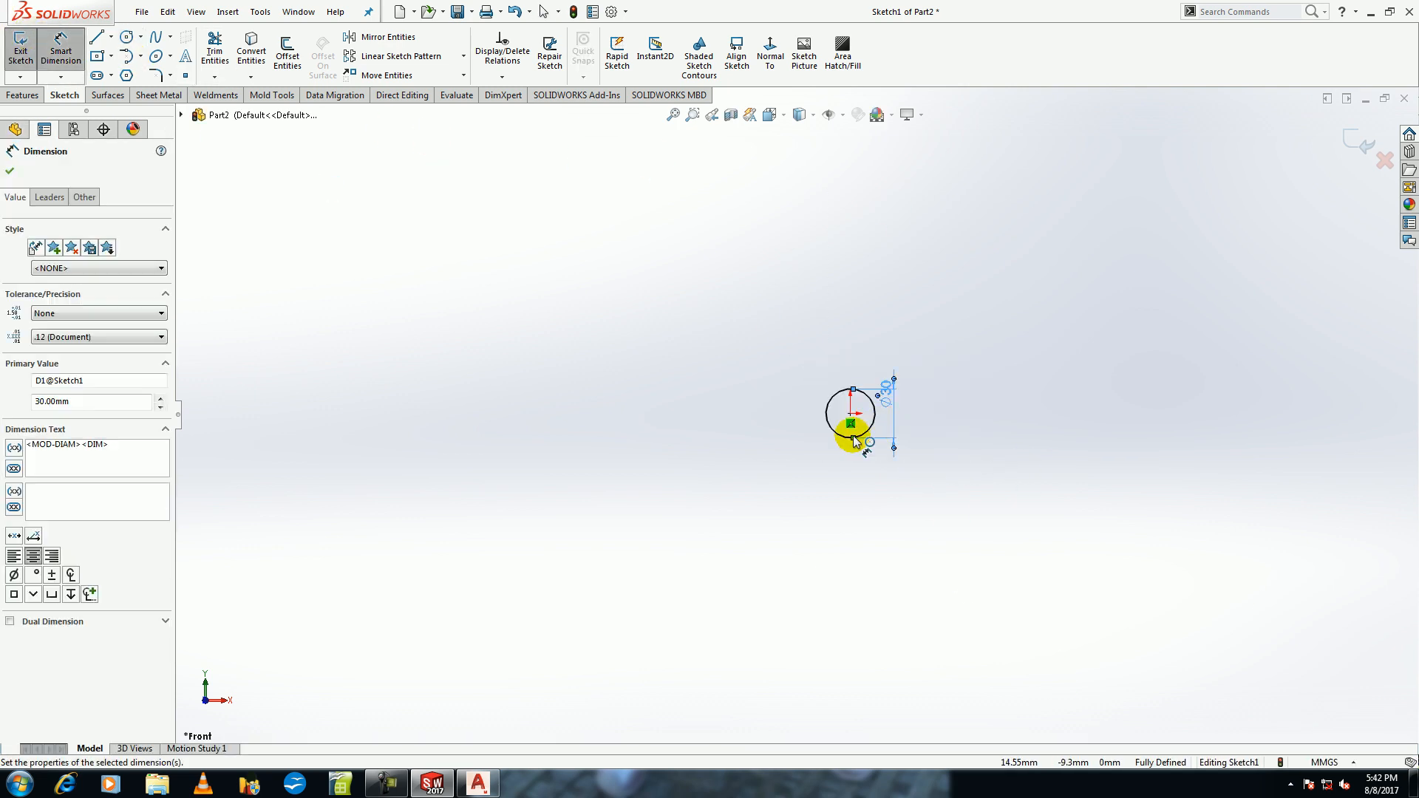
{"action": "key", "text": "Escape"}
Undo the circle with its dimension and the earlier deletion, trim and arc slot until the sketch is empty.
{"action": "key", "text": "ctrl+z"}
{"action": "key", "text": "ctrl+z"}
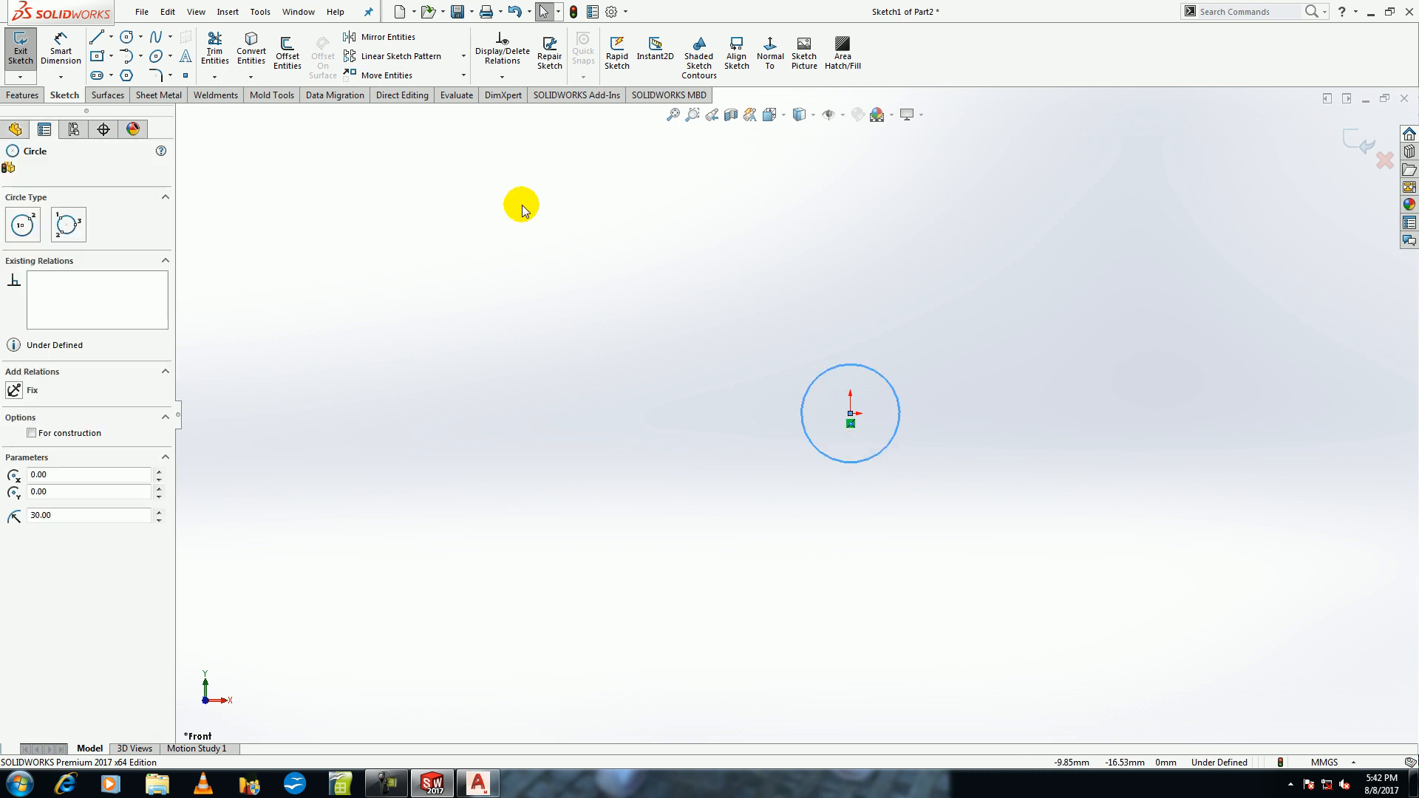
{"action": "key", "text": "ctrl+z"}
{"action": "key", "text": "ctrl+z"}
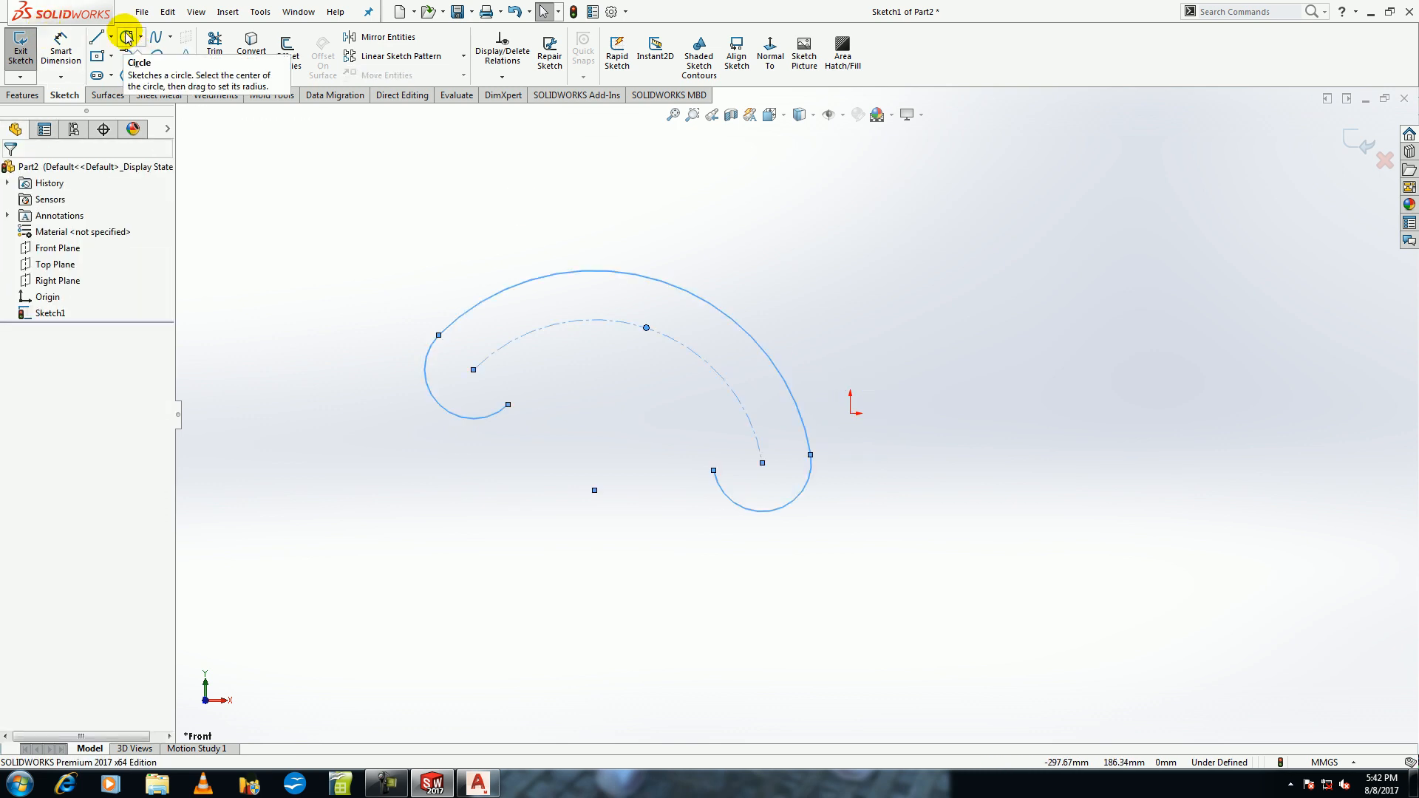
{"action": "key", "text": "ctrl+z"}
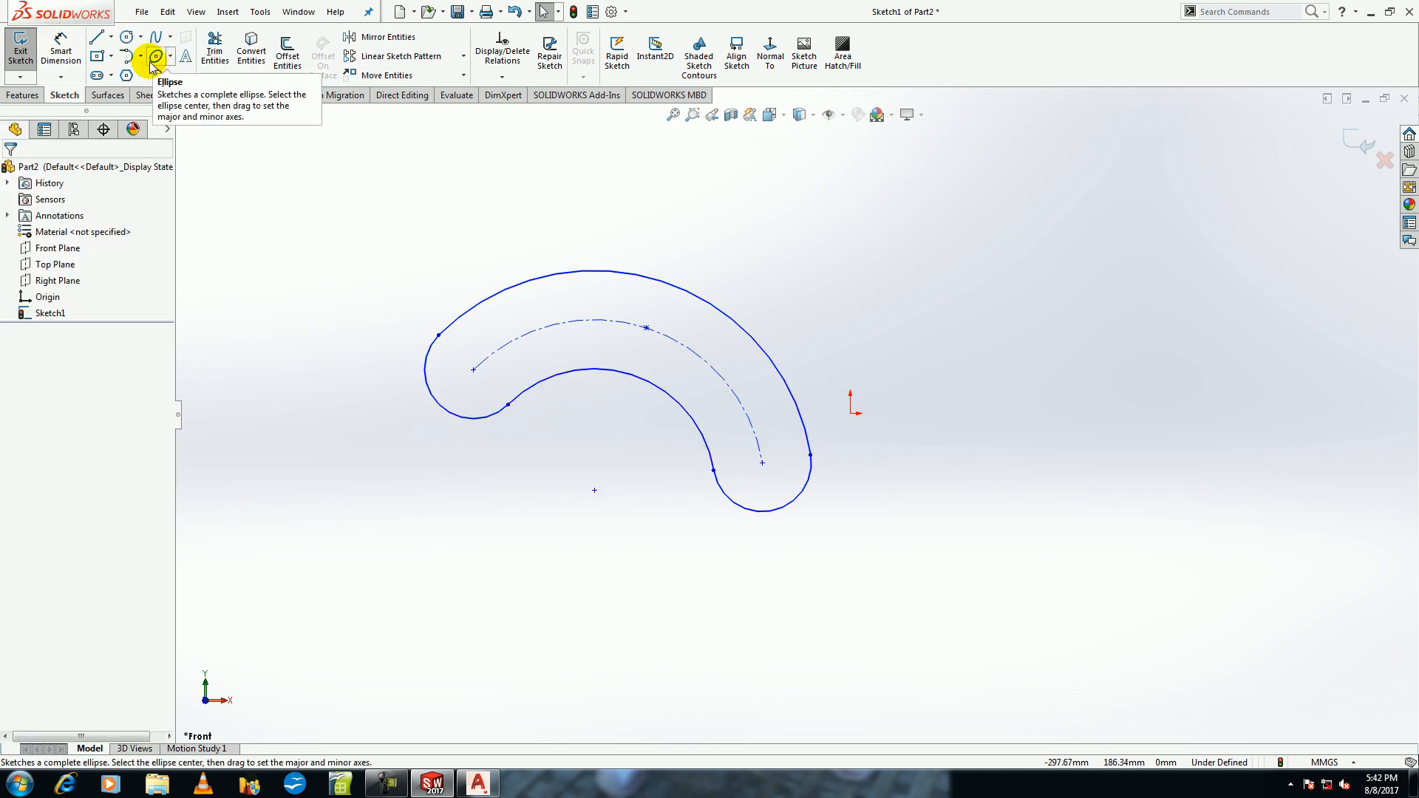
{"action": "key", "text": "ctrl+z"}
Draw a perimeter circle through three points away from the origin and set its radius to 50 mm.
{"action": "left_click", "coordinate": [127, 38]}
{"action": "left_click", "coordinate": [68, 225]}
{"action": "left_click", "coordinate": [618, 295]}
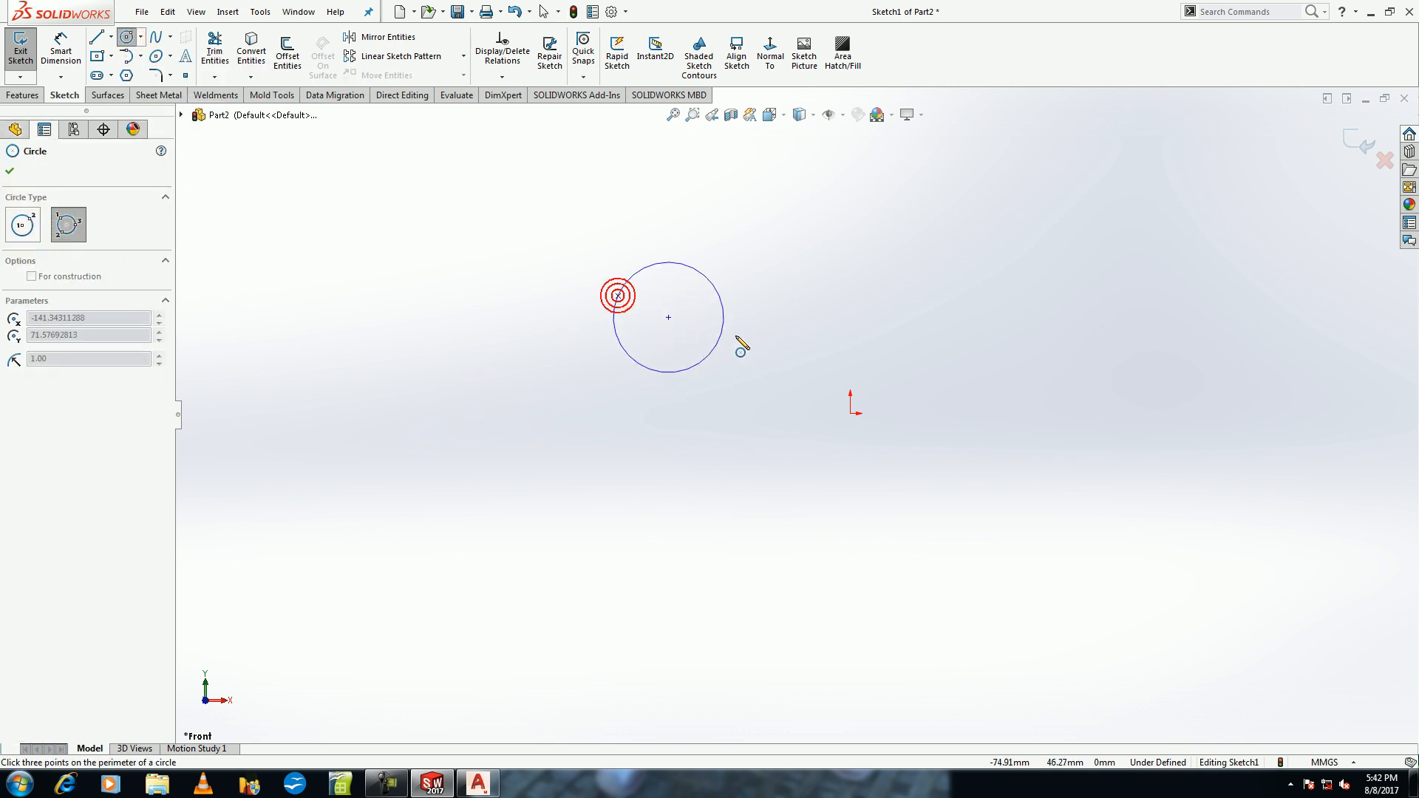
{"action": "left_click", "coordinate": [732, 332]}
{"action": "left_click", "coordinate": [641, 417]}
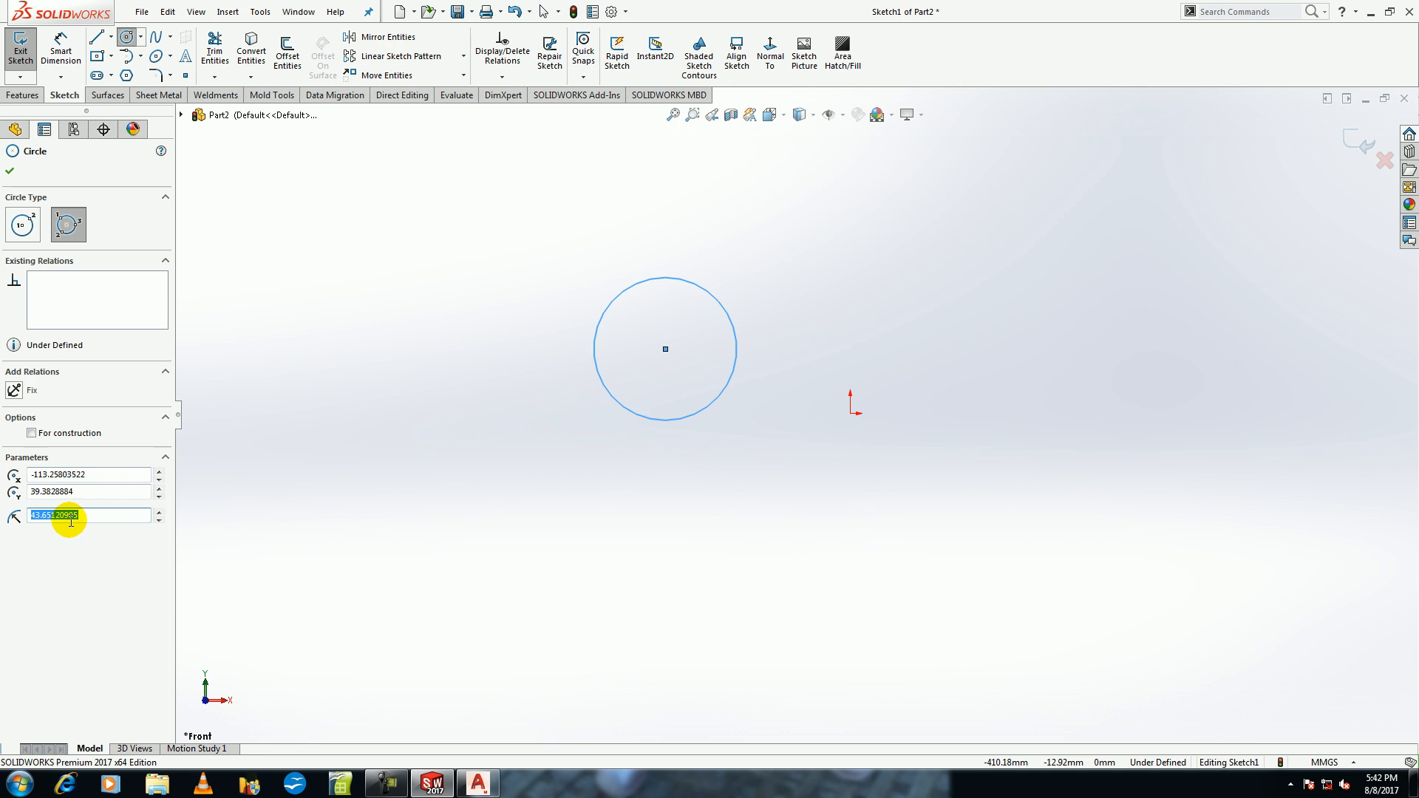
{"action": "type", "text": "60"}
{"action": "key", "text": "Return"}
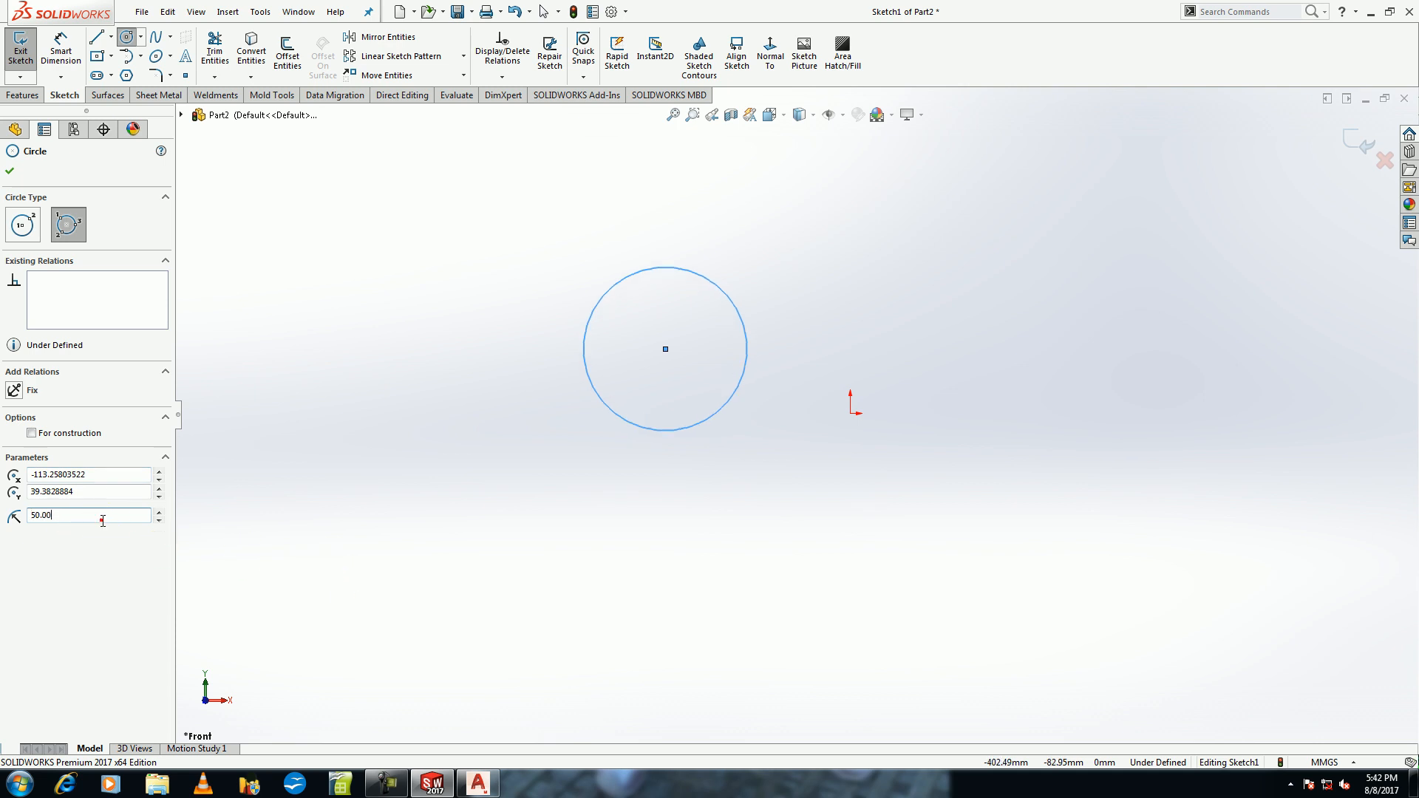
Undo the perimeter circle's radius change and delete the circle.
{"action": "key", "text": "Escape"}
{"action": "key", "text": "ctrl+a"}
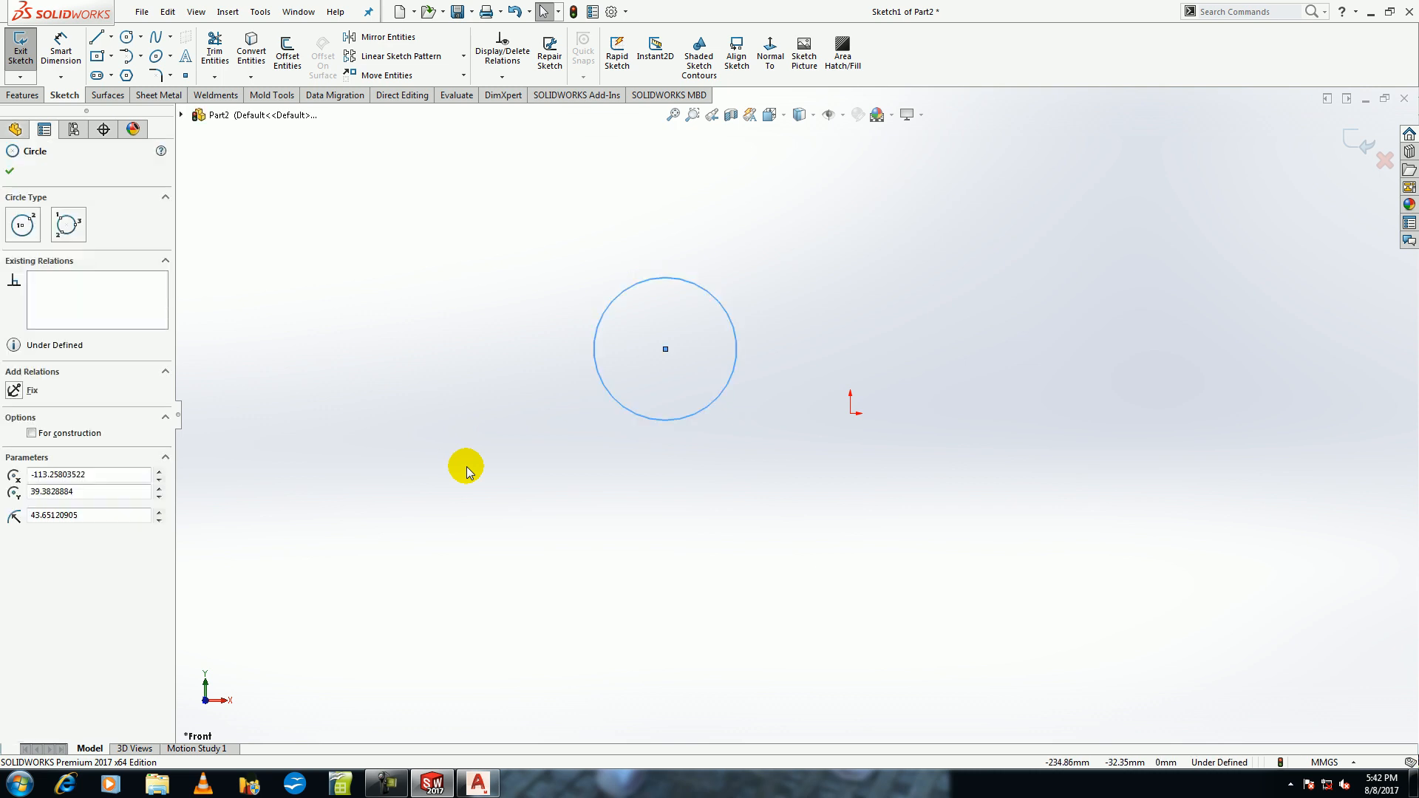
{"action": "key", "text": "Delete"}
Draw a six-sided polygon centred on the origin with an inscribed circle about 150 mm in diameter.
{"action": "left_click", "coordinate": [127, 76]}
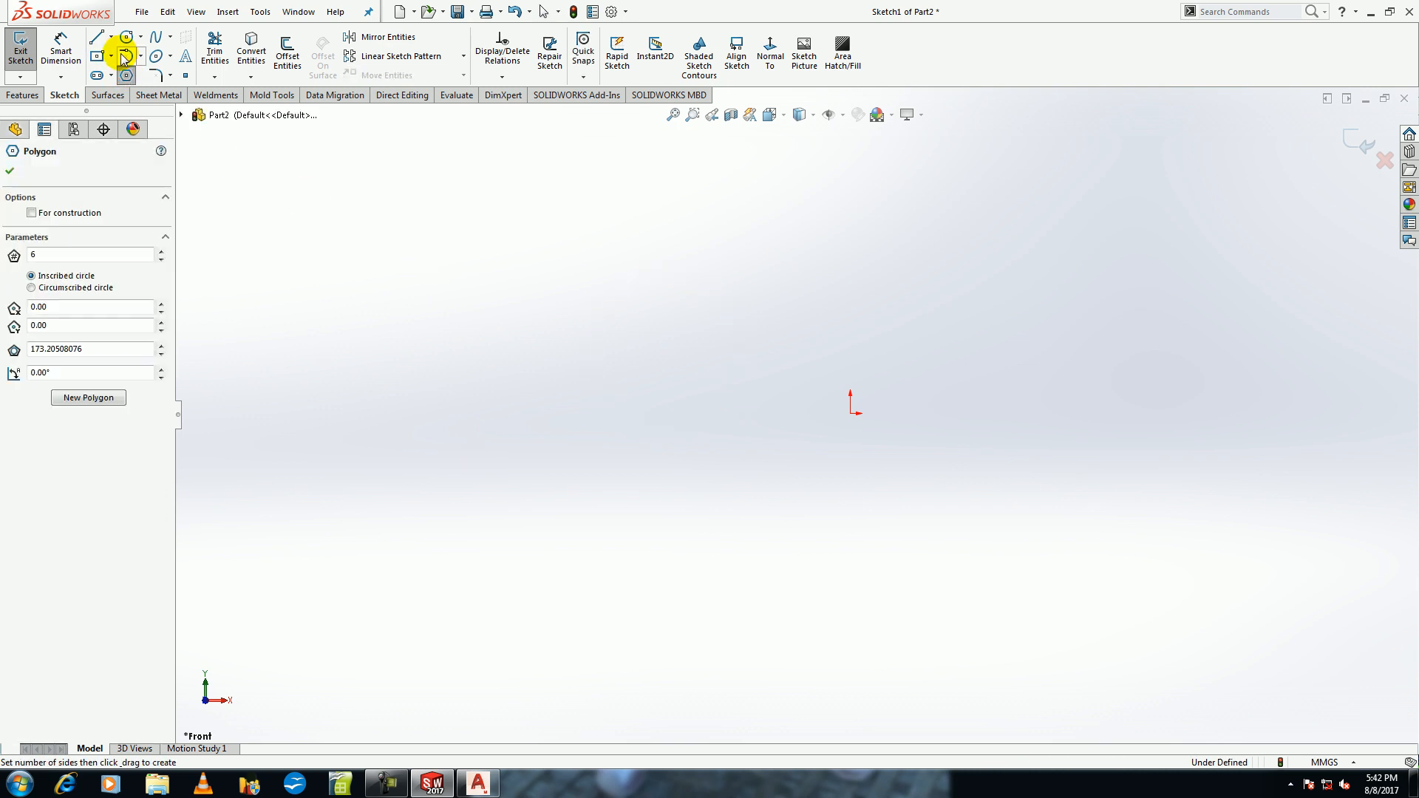
{"action": "left_click_drag", "start_coordinate": [850, 412], "coordinate": [709, 413]}
Raise the polygon's number of sides by four, return it to 6, and set the inscribed circle's diameter to 150 mm.
{"action": "double_click", "coordinate": [45, 254]}
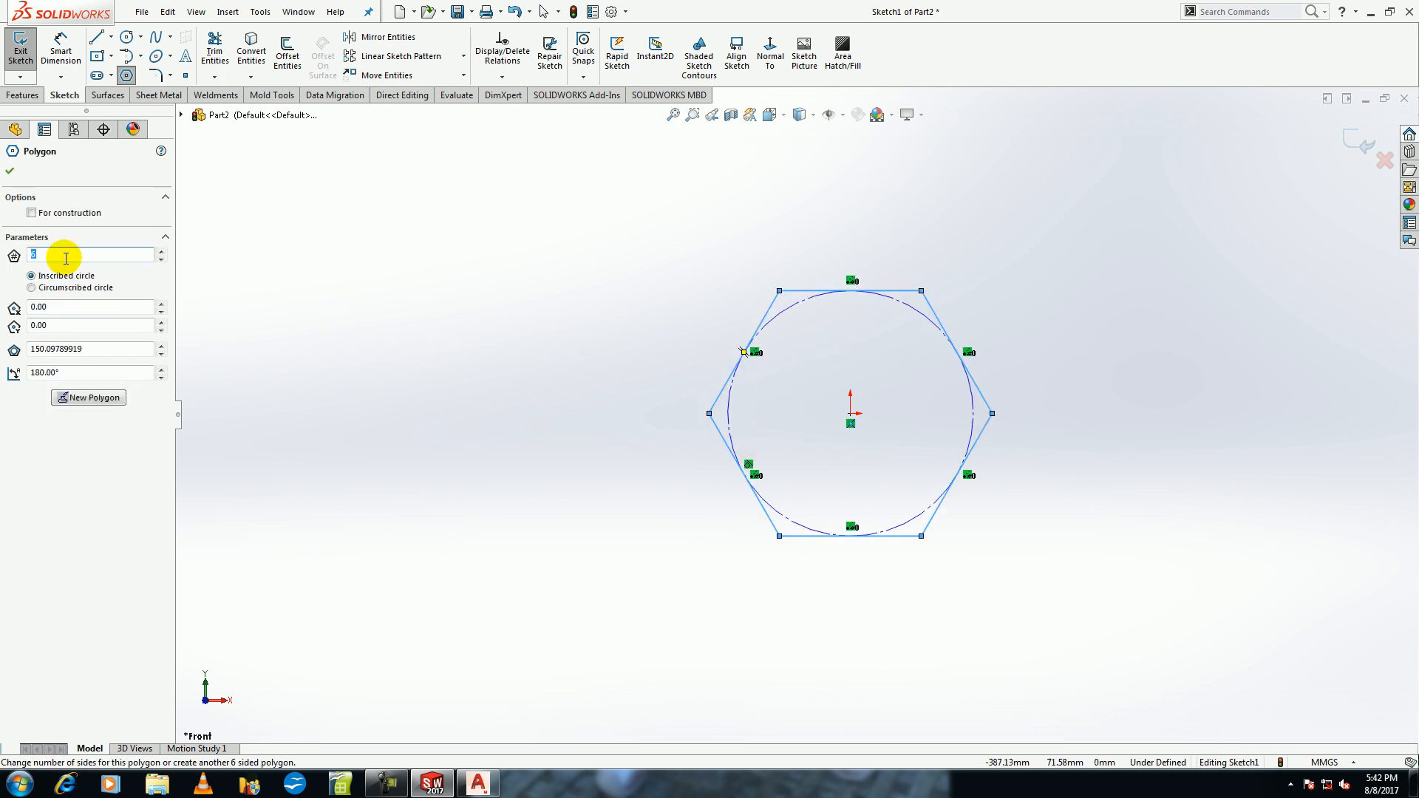
{"action": "left_click", "coordinate": [161, 252]}
{"action": "left_click", "coordinate": [161, 252]}
{"action": "left_click", "coordinate": [161, 252]}
{"action": "left_click", "coordinate": [161, 252]}
{"action": "left_click", "coordinate": [163, 260]}
{"action": "left_click", "coordinate": [162, 260]}
{"action": "left_click", "coordinate": [163, 261]}
{"action": "left_click", "coordinate": [162, 261]}
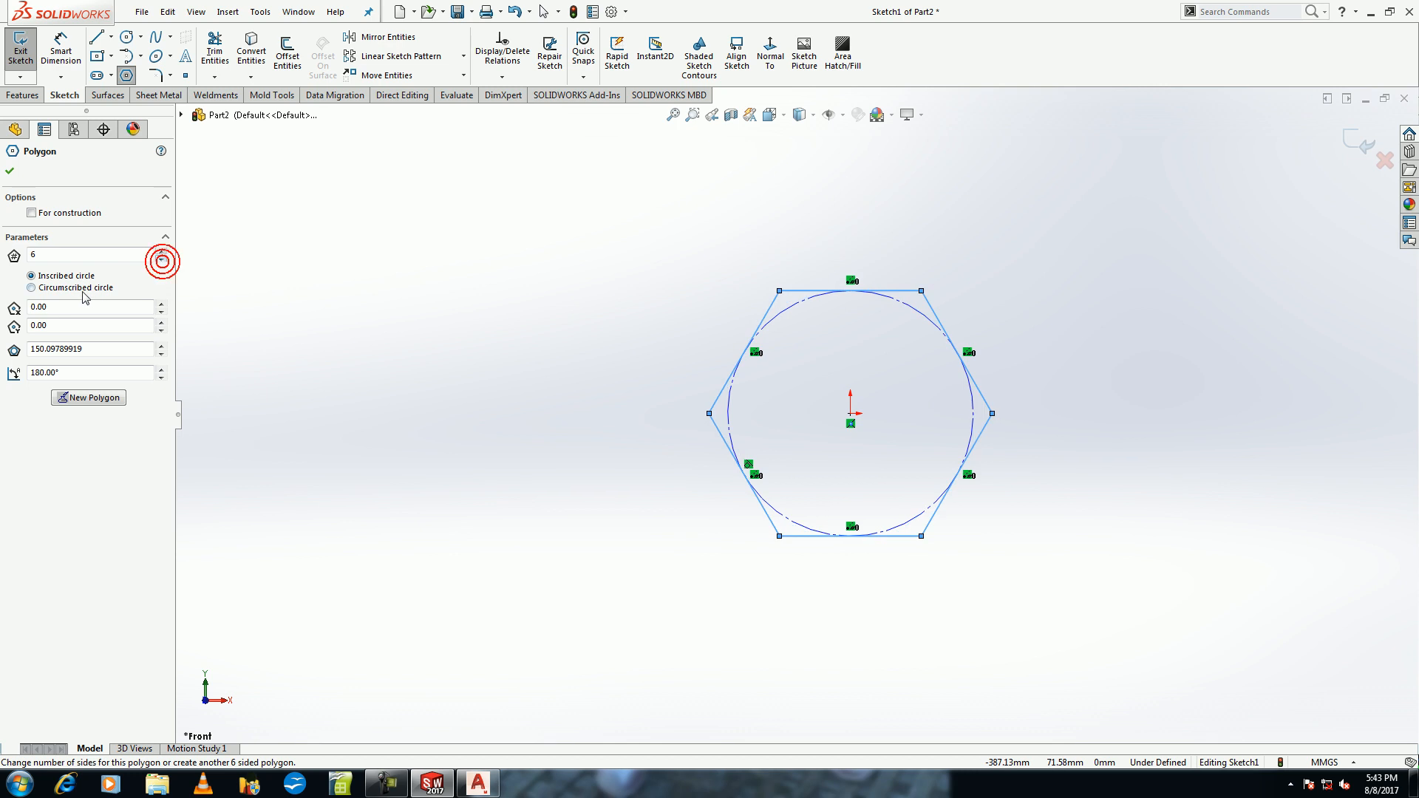
{"action": "left_click", "coordinate": [77, 289]}
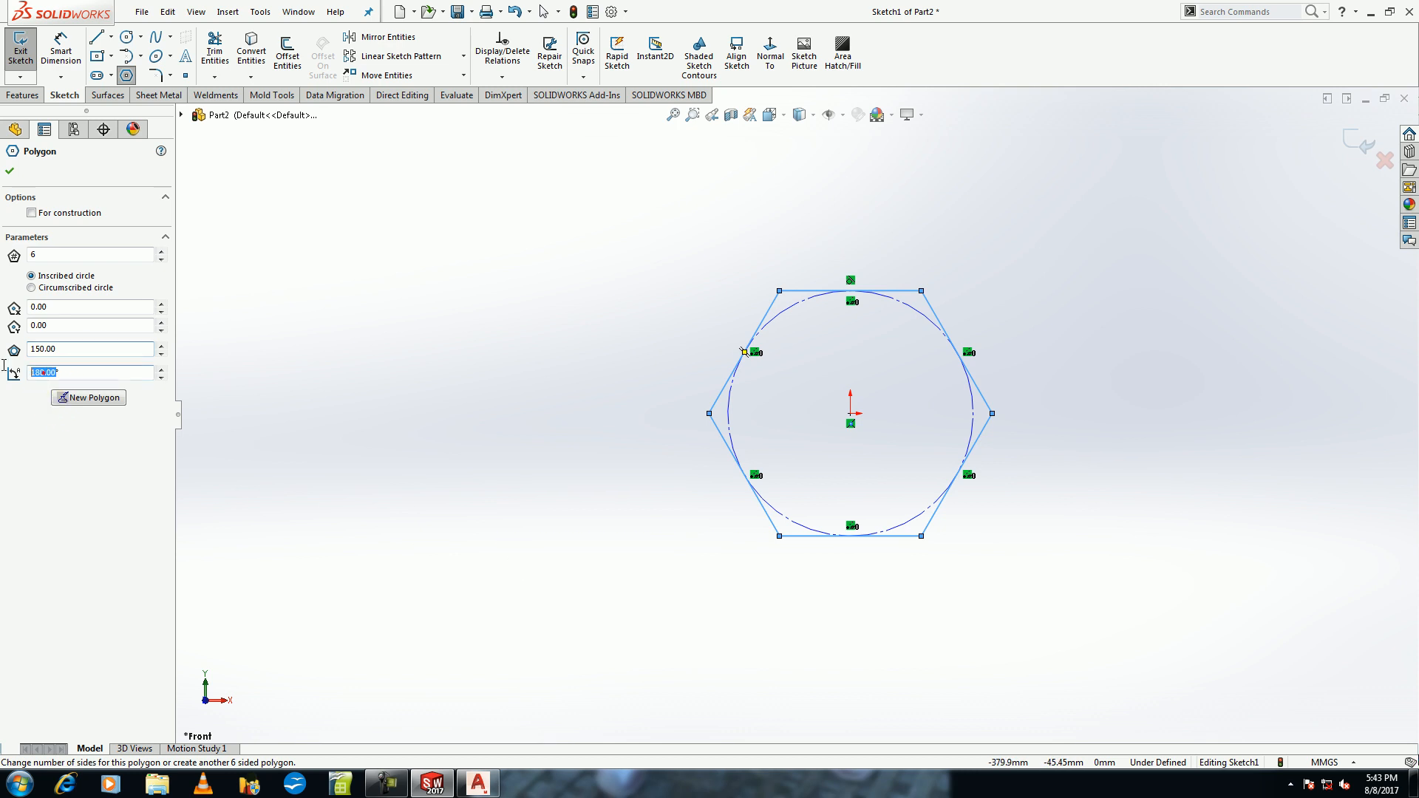
Draw a second six-sided polygon left of the first, with an inscribed circle about 145 mm in diameter.
{"action": "left_click", "coordinate": [71, 402]}
{"action": "left_click", "coordinate": [524, 397]}
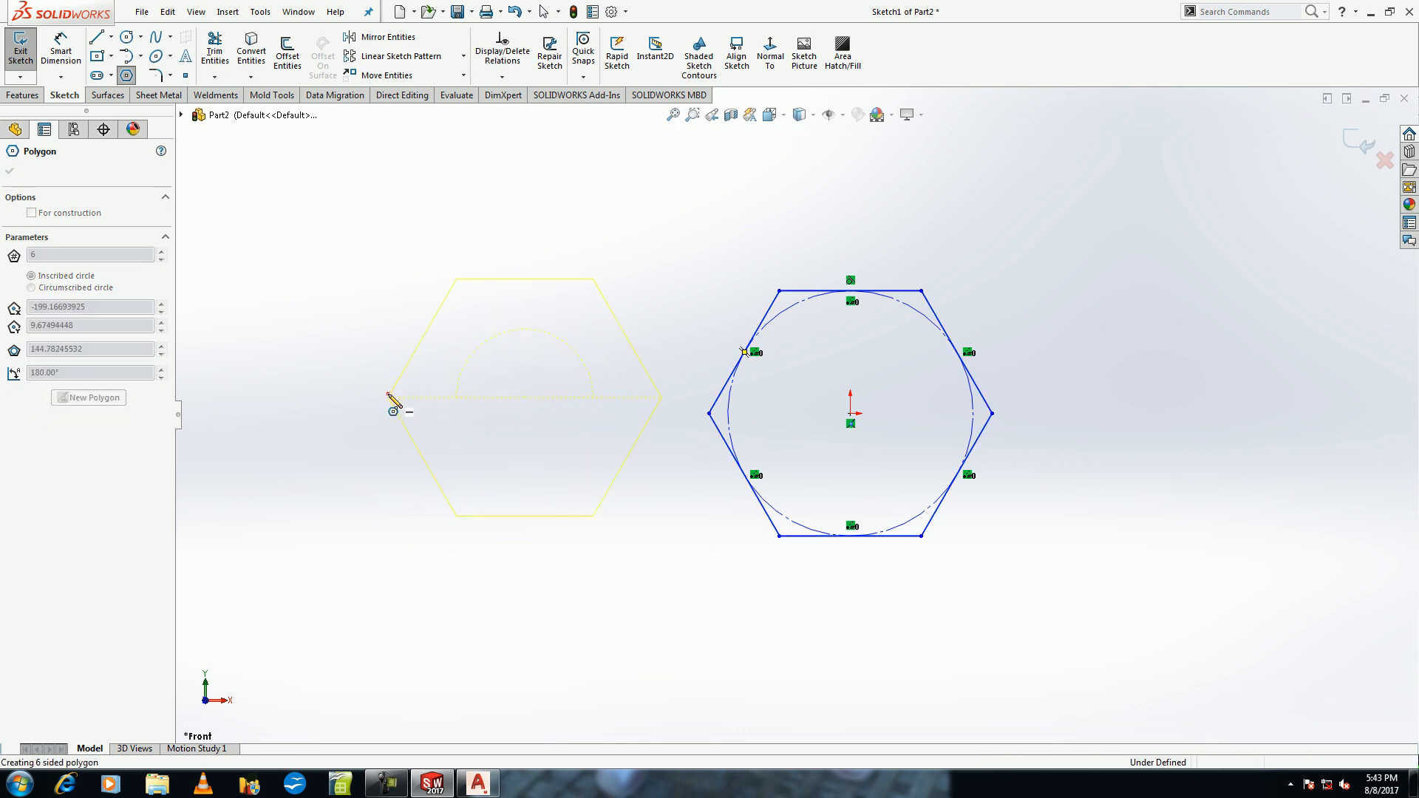
{"action": "left_click", "coordinate": [390, 398]}
{"action": "key", "text": "Escape"}
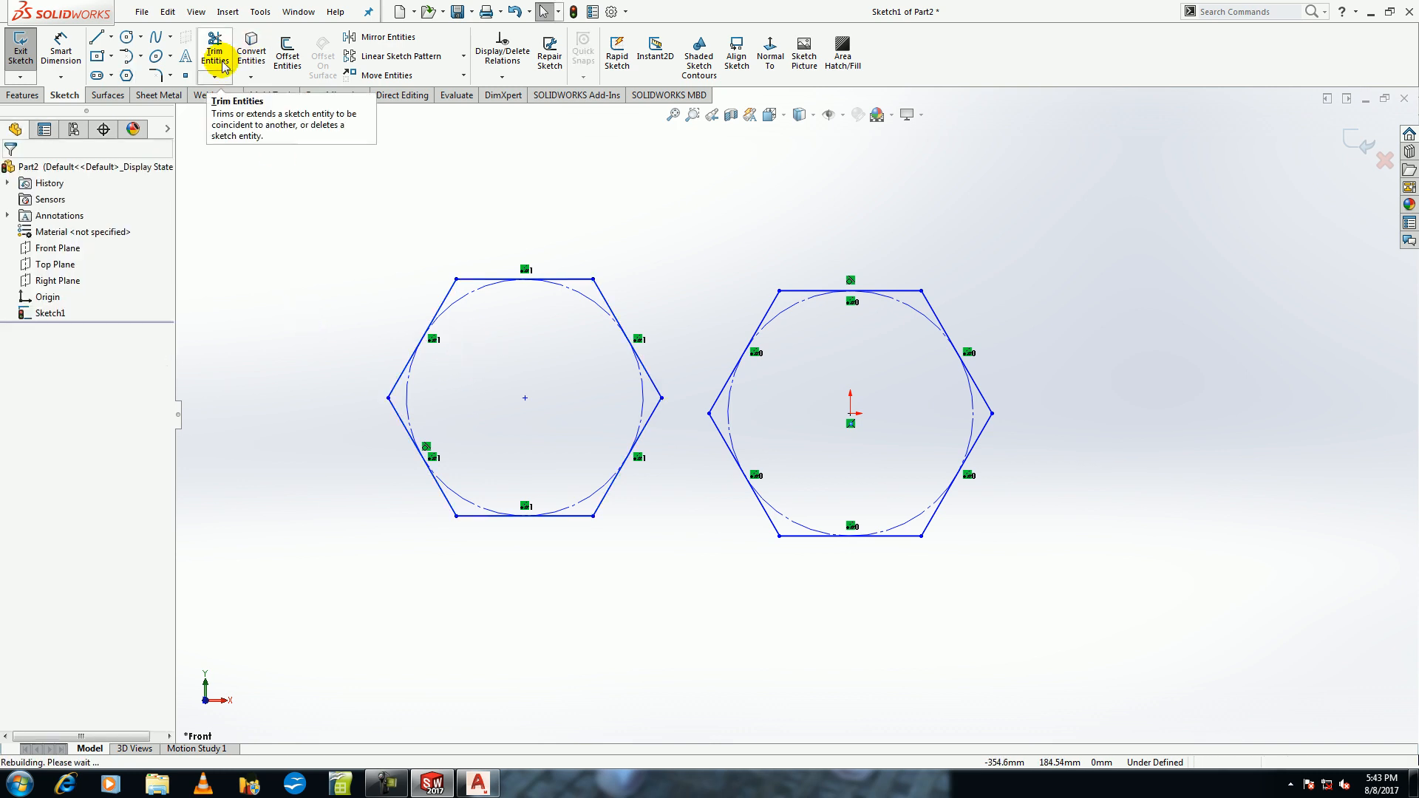
Undo both polygons to empty the sketch.
{"action": "key", "text": "ctrl+z"}
{"action": "key", "text": "ctrl+z"}
Draw a centerpoint arc to the left of the origin with an 80 mm radius and a 200° angle.
{"action": "left_click", "coordinate": [127, 58]}
{"action": "left_click", "coordinate": [675, 425]}
{"action": "left_click", "coordinate": [607, 348]}
{"action": "key", "text": "Return"}
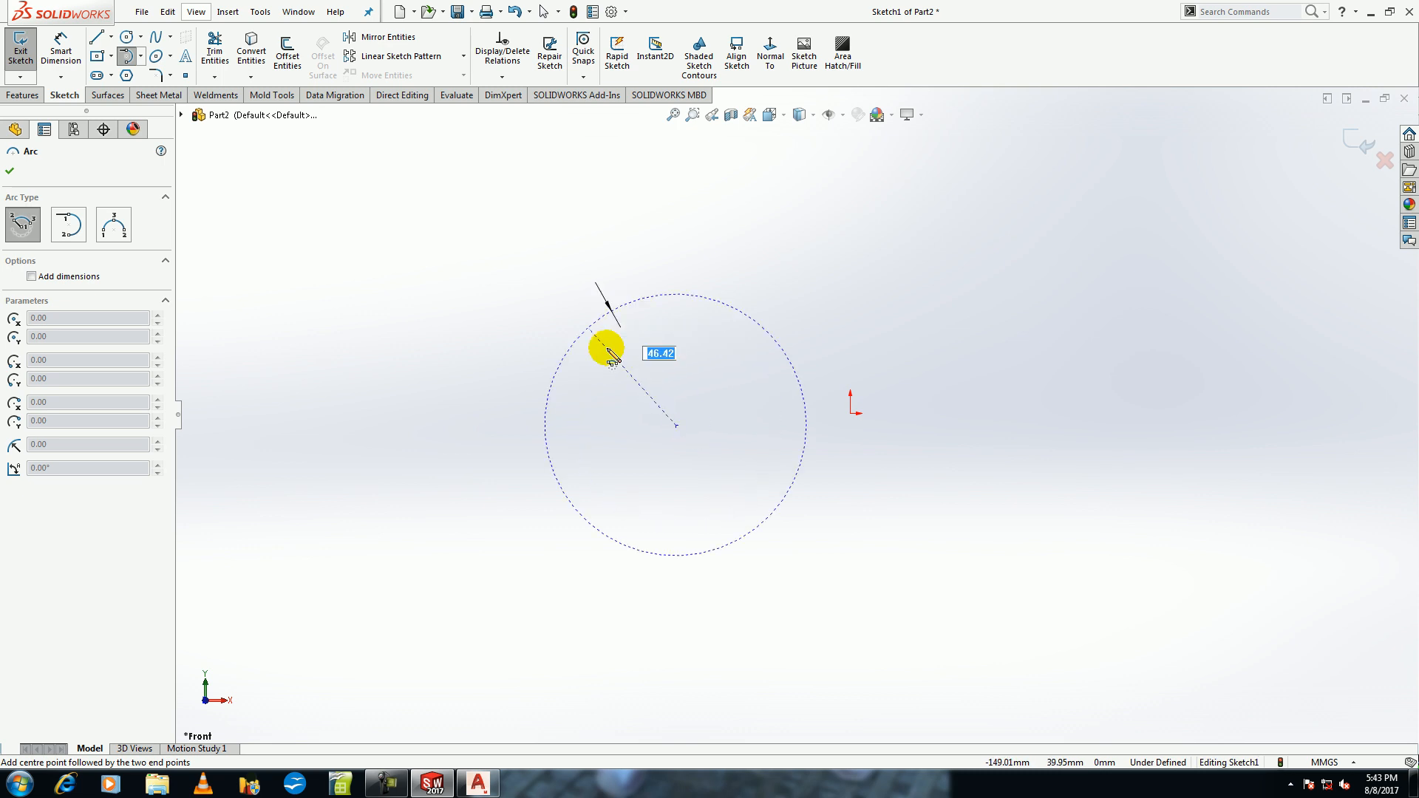
{"action": "left_click", "coordinate": [591, 329]}
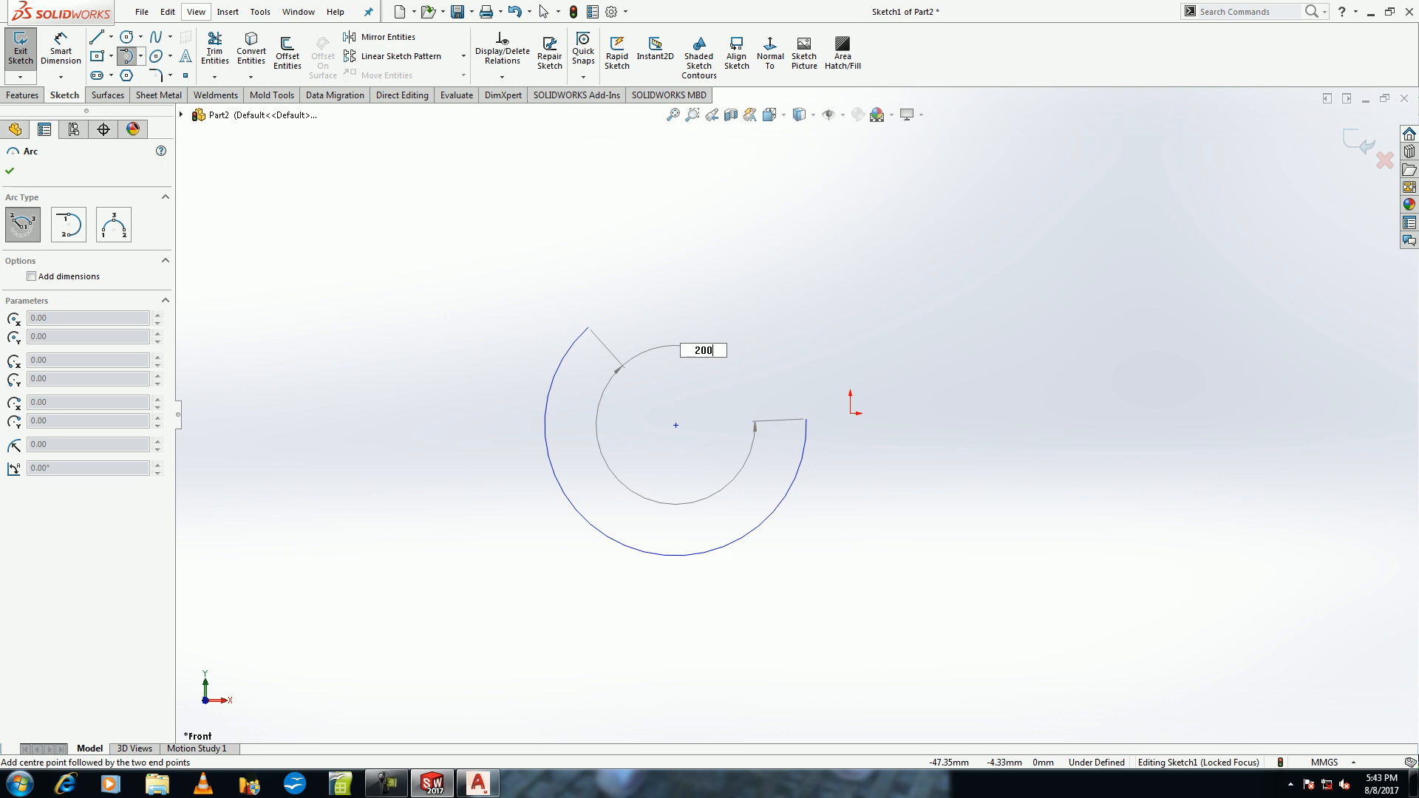
{"action": "key", "text": "Return"}
Draw a tangent arc of about 80 mm radius from the first arc's upper endpoint, forming an S shape.
{"action": "left_click", "coordinate": [68, 225]}
{"action": "left_click", "coordinate": [587, 330]}
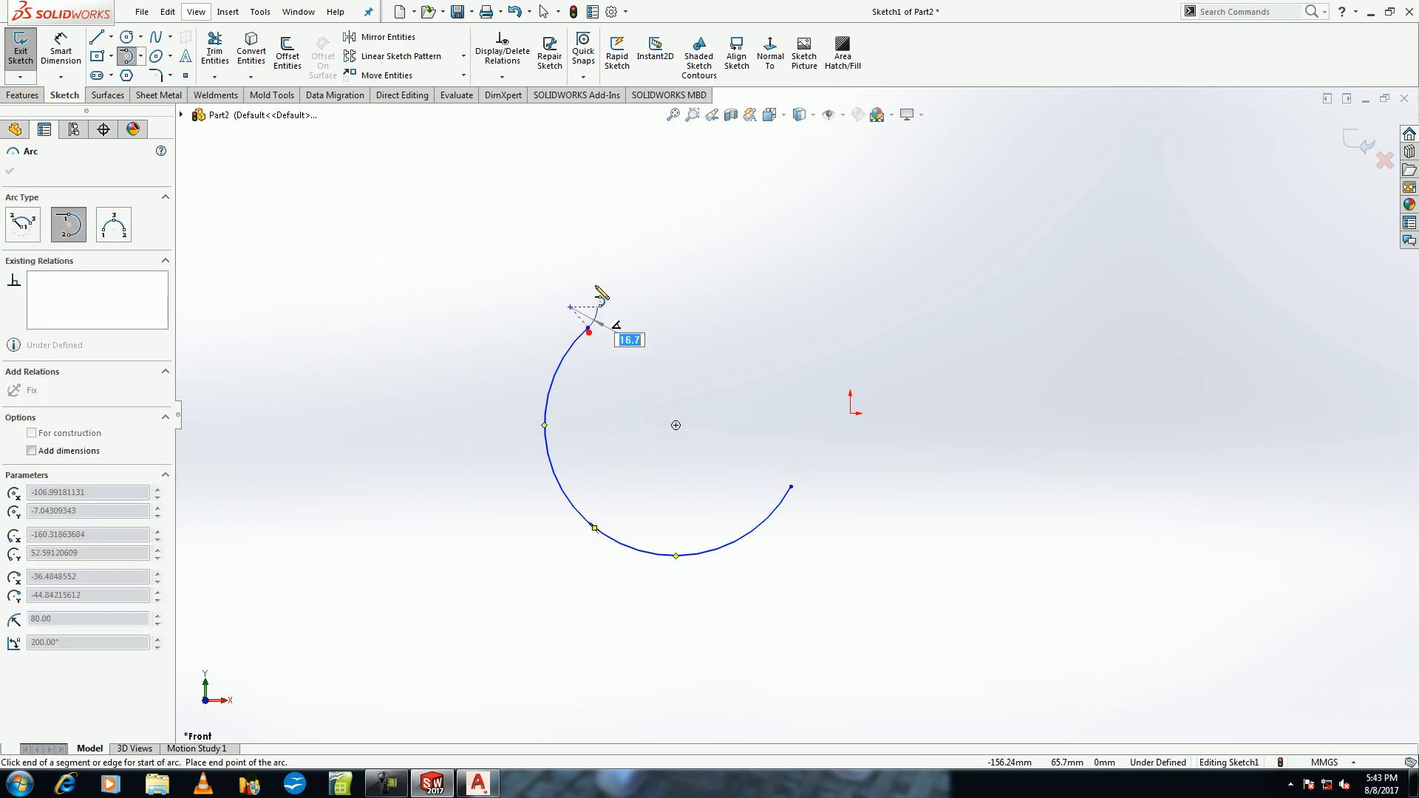
{"action": "key", "text": "Return"}
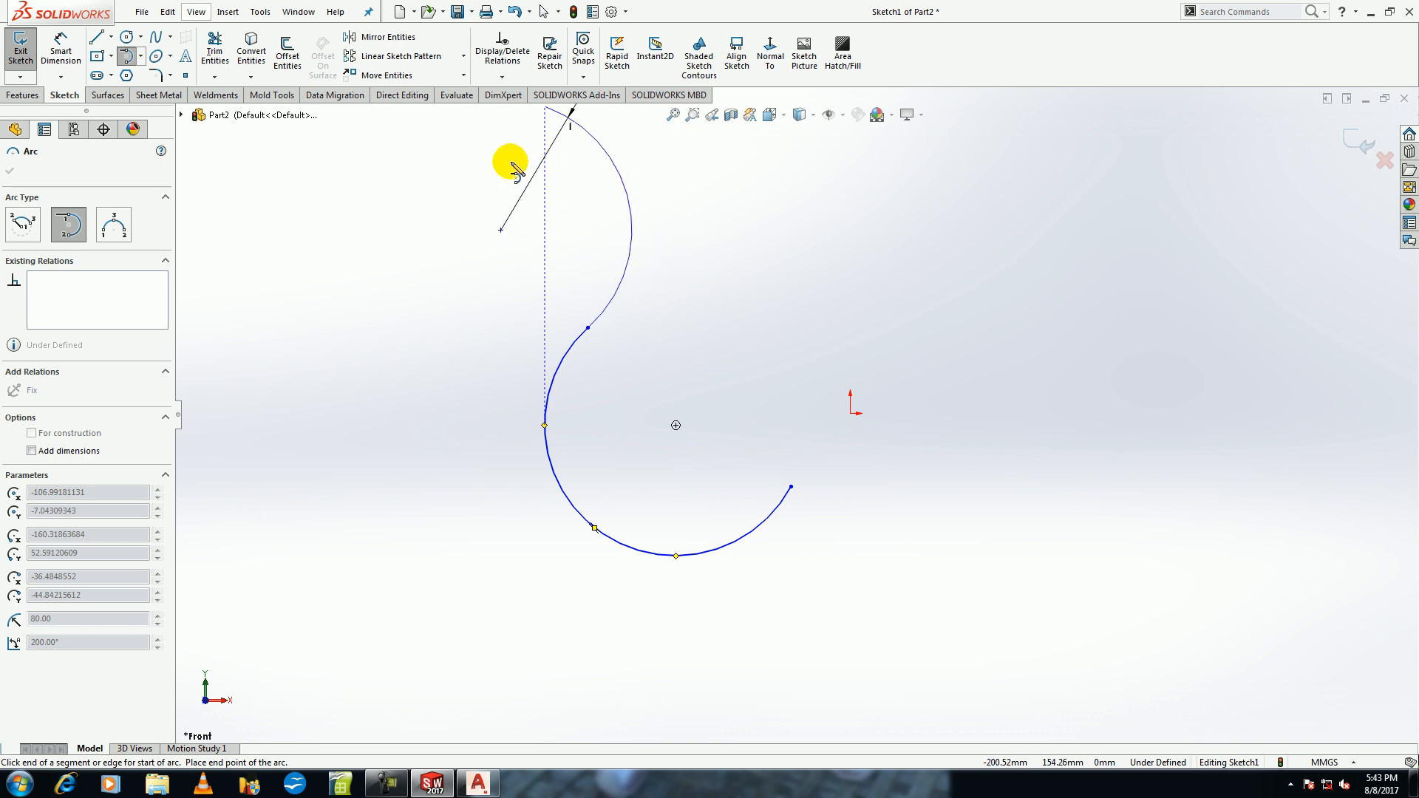
{"action": "key", "text": "Return"}
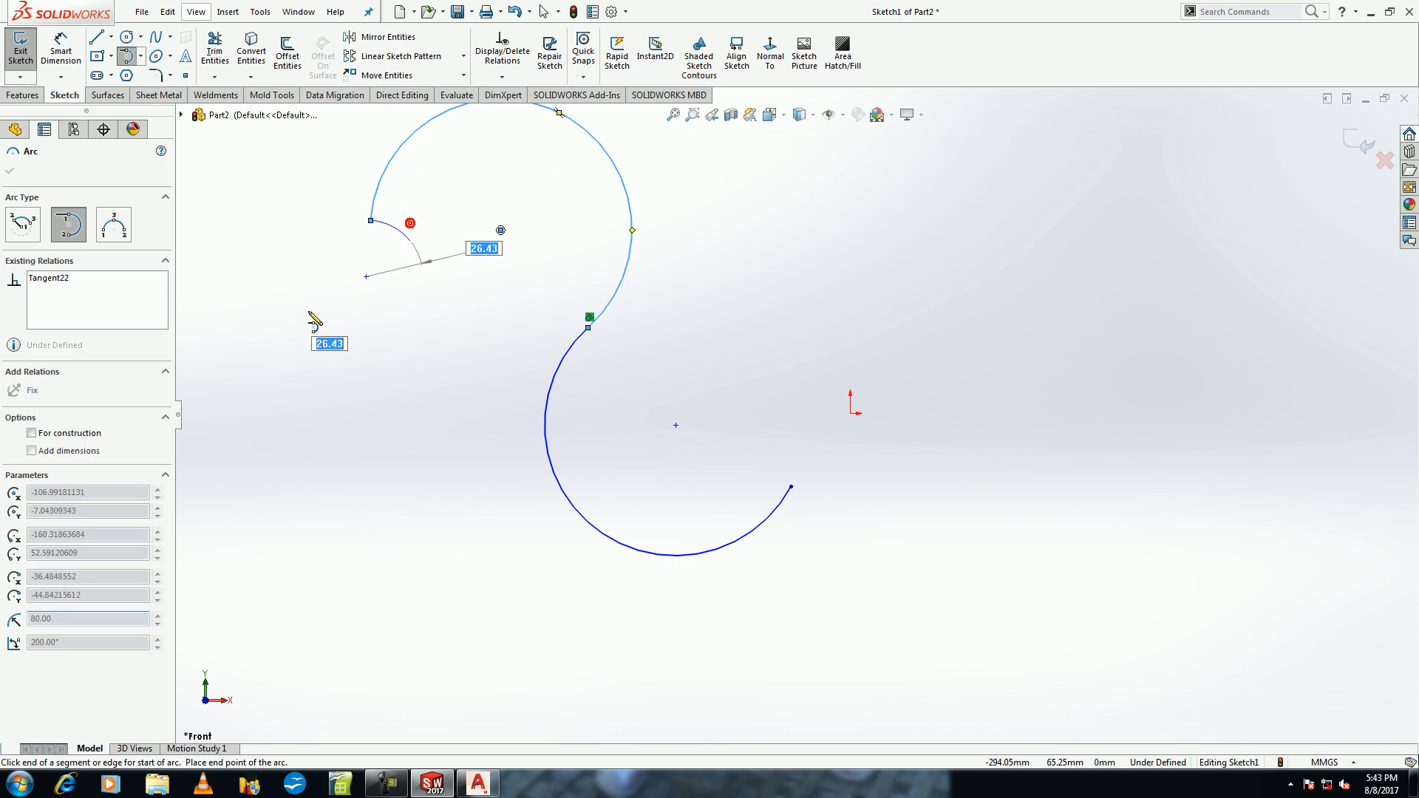
{"action": "key", "text": "Escape"}
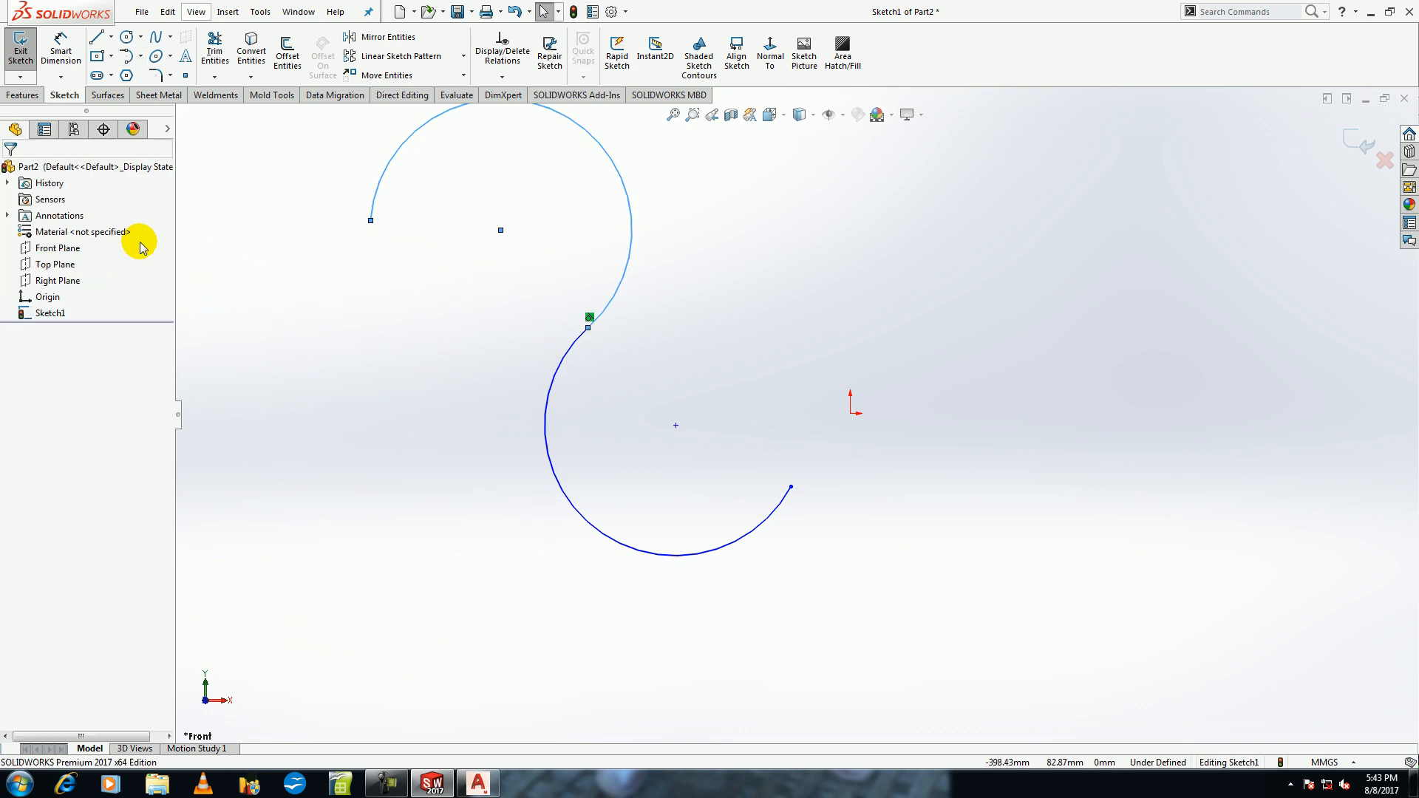
Draw a 3 point arc passing above the origin with a radius of 400 mm.
{"action": "left_click", "coordinate": [126, 56]}
{"action": "left_click", "coordinate": [113, 235]}
{"action": "left_click", "coordinate": [698, 356]}
{"action": "left_click", "coordinate": [1198, 248]}
{"action": "left_click", "coordinate": [1011, 256]}
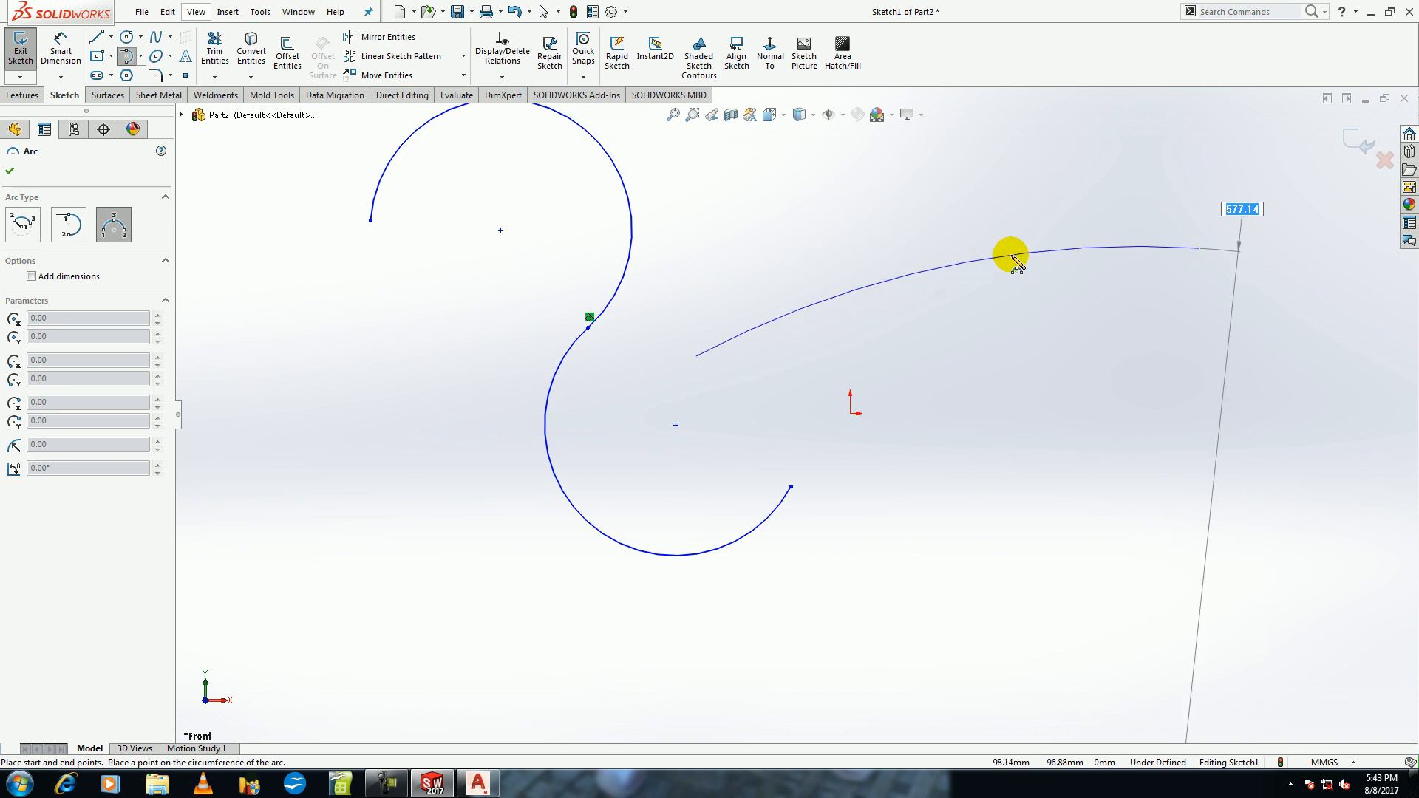
{"action": "key", "text": "Return"}
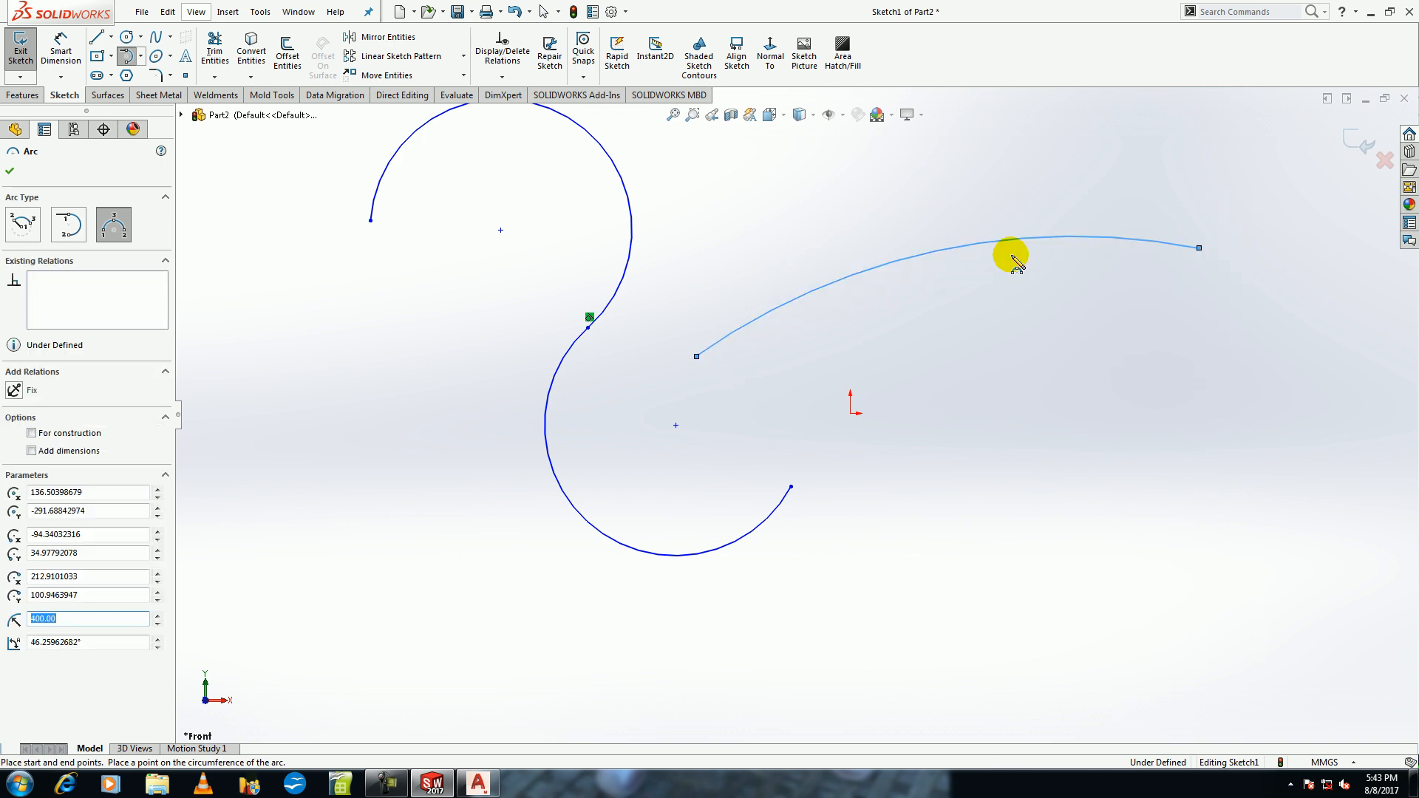
Trim away all three arcs to empty the sketch.
{"action": "left_click", "coordinate": [214, 50]}
{"action": "left_click_drag", "start_coordinate": [764, 219], "coordinate": [865, 286]}
{"action": "mouse_move", "coordinate": [902, 340]}
{"action": "left_mouse_down"}
{"action": "mouse_move", "coordinate": [553, 570]}
{"action": "mouse_move", "coordinate": [594, 558]}
{"action": "left_mouse_up"}
{"action": "key", "text": "Escape"}
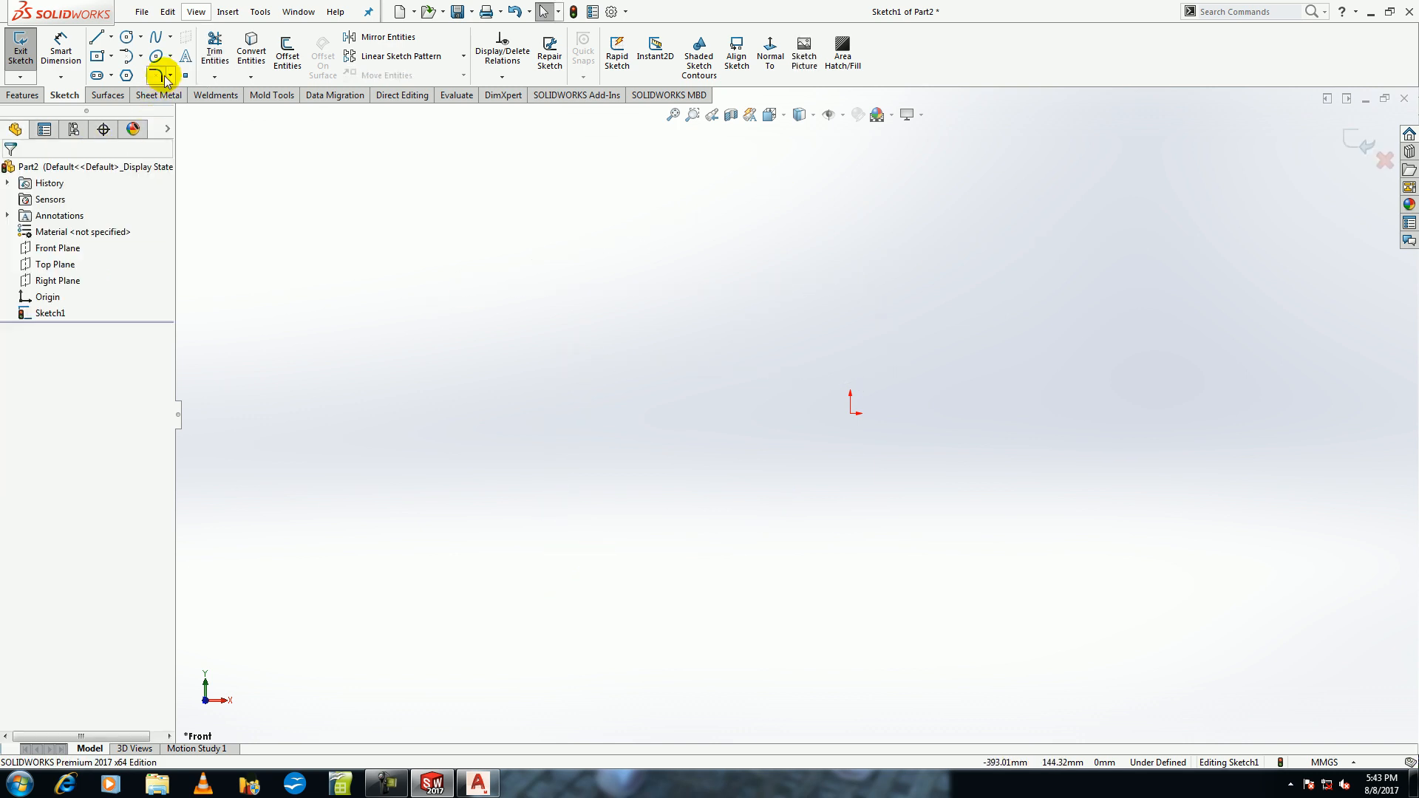
Draw a wavy open spline through eight points across the area above the origin.
{"action": "left_click", "coordinate": [155, 37]}
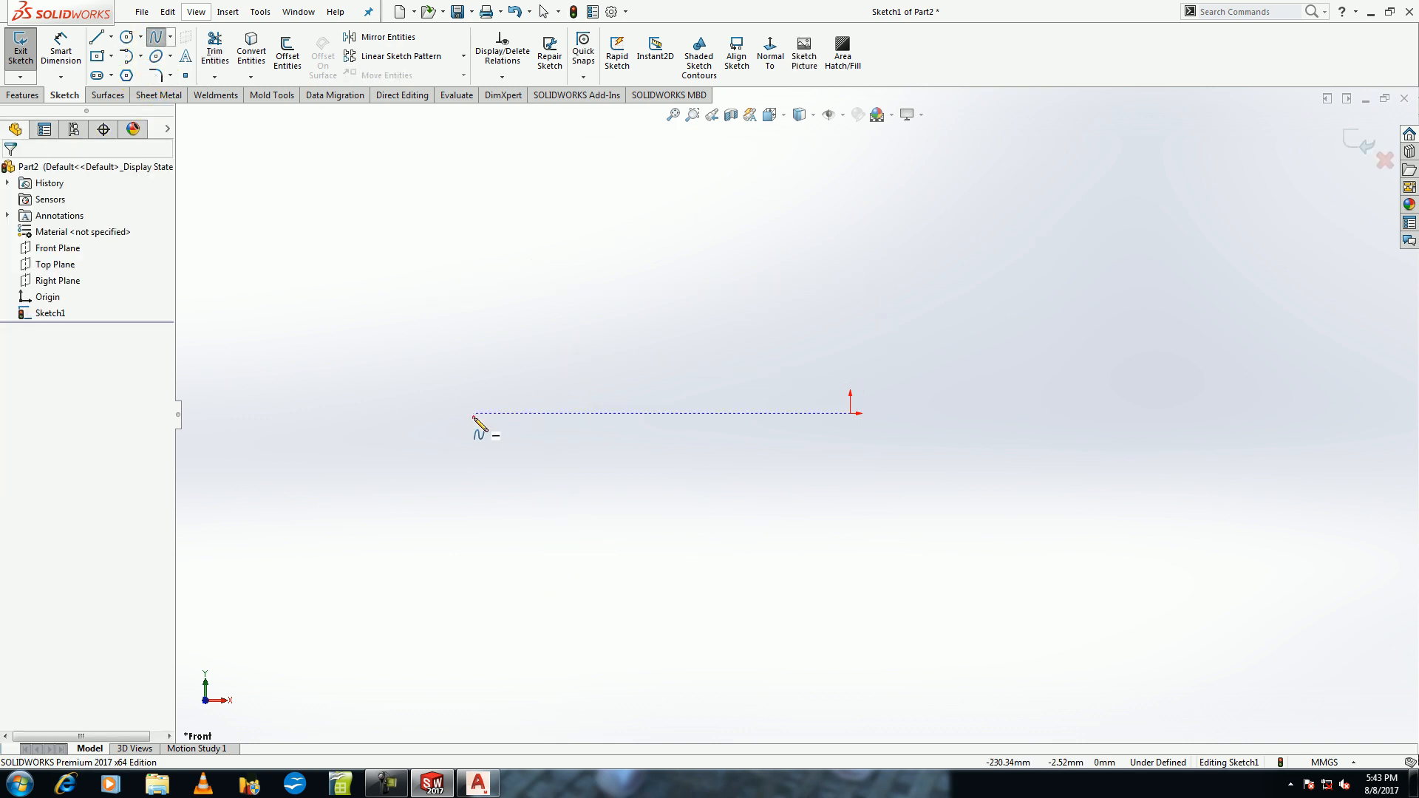
{"action": "left_click", "coordinate": [474, 413]}
{"action": "left_click", "coordinate": [557, 351]}
{"action": "left_click", "coordinate": [836, 341]}
{"action": "left_click", "coordinate": [982, 310]}
{"action": "left_click", "coordinate": [1135, 377]}
{"action": "double_click", "coordinate": [1190, 326]}
Draw a horizontal ellipse below the spline and set its radii to 60 mm and 40 mm.
{"action": "left_click", "coordinate": [156, 57]}
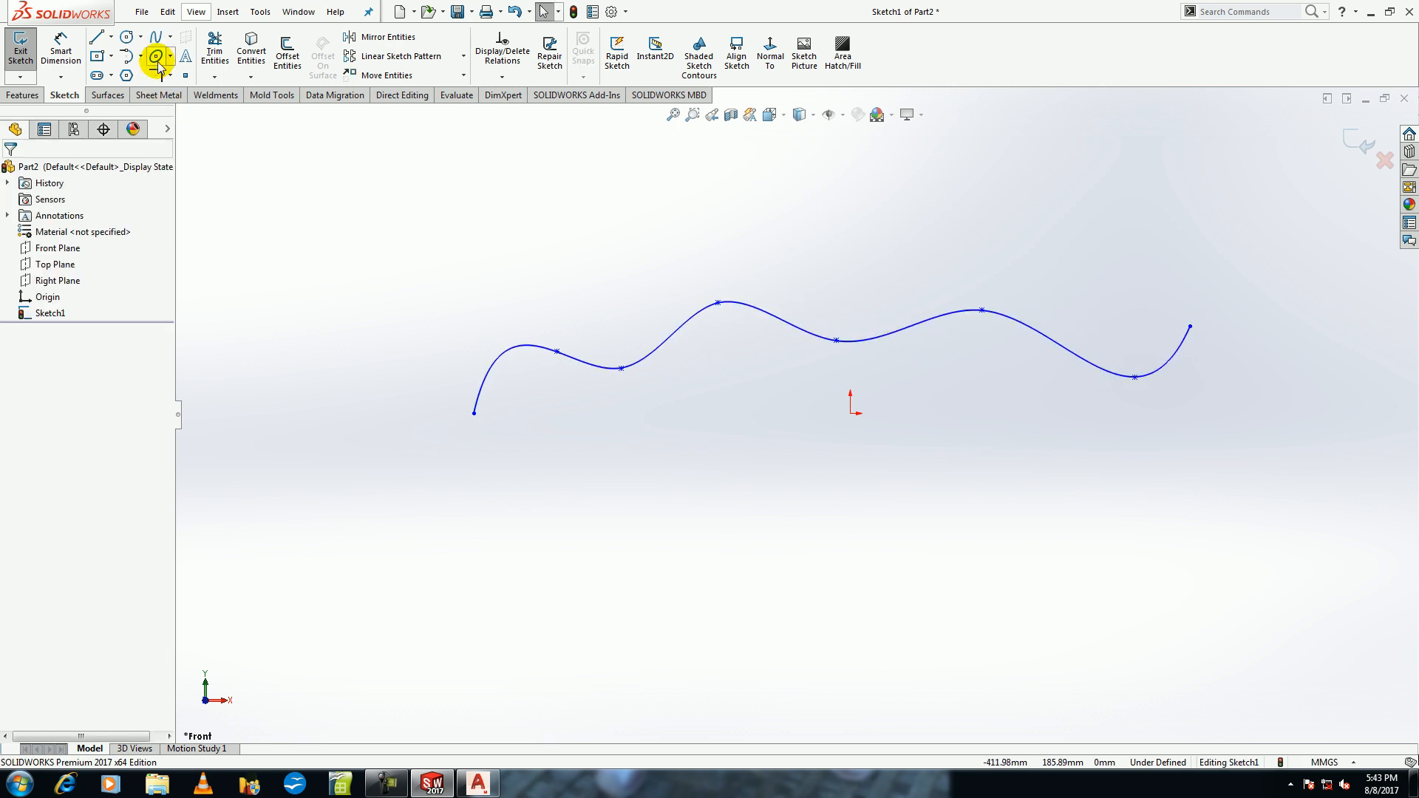
{"action": "left_click", "coordinate": [763, 468]}
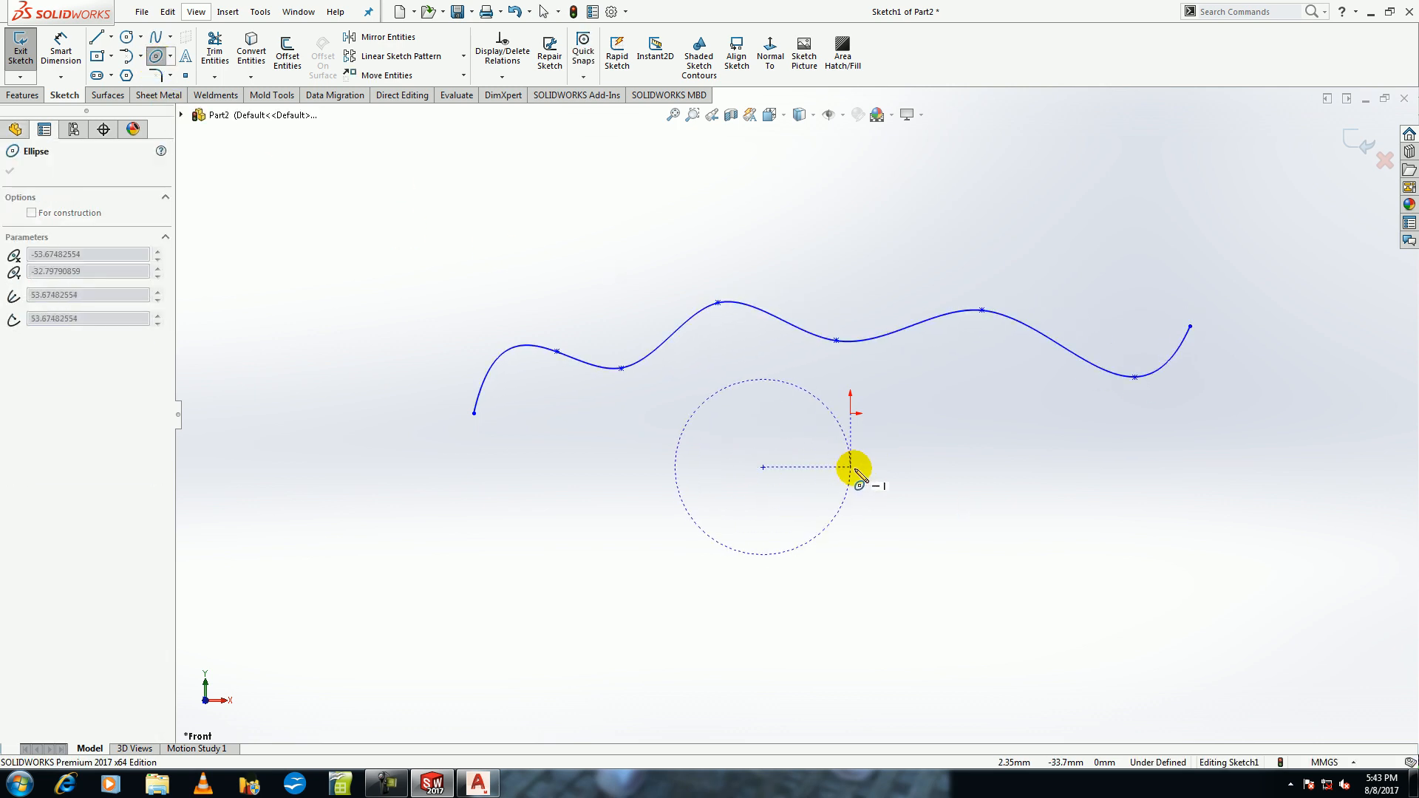
{"action": "left_click", "coordinate": [857, 468]}
{"action": "left_click", "coordinate": [774, 430]}
{"action": "left_click", "coordinate": [83, 451]}
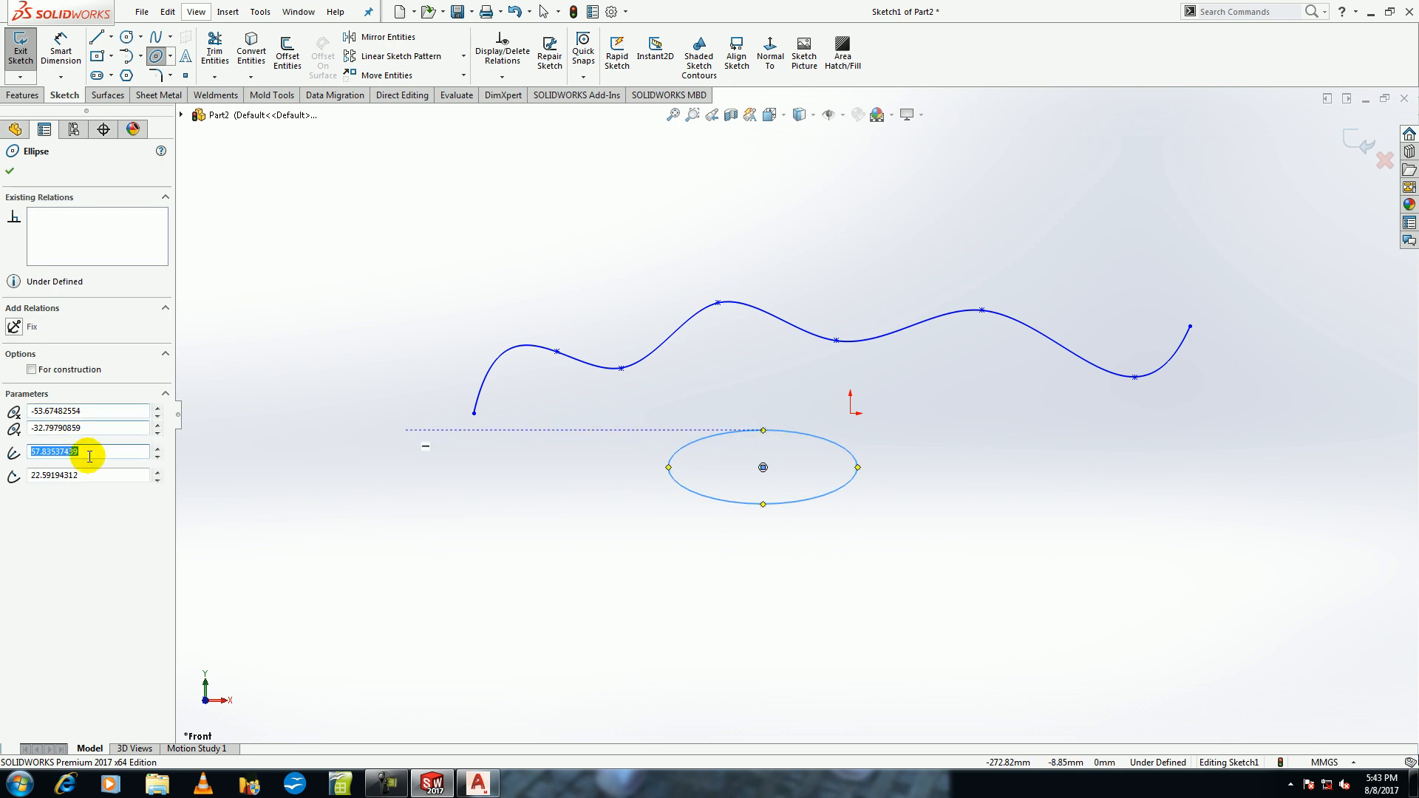
{"action": "left_click", "coordinate": [83, 471]}
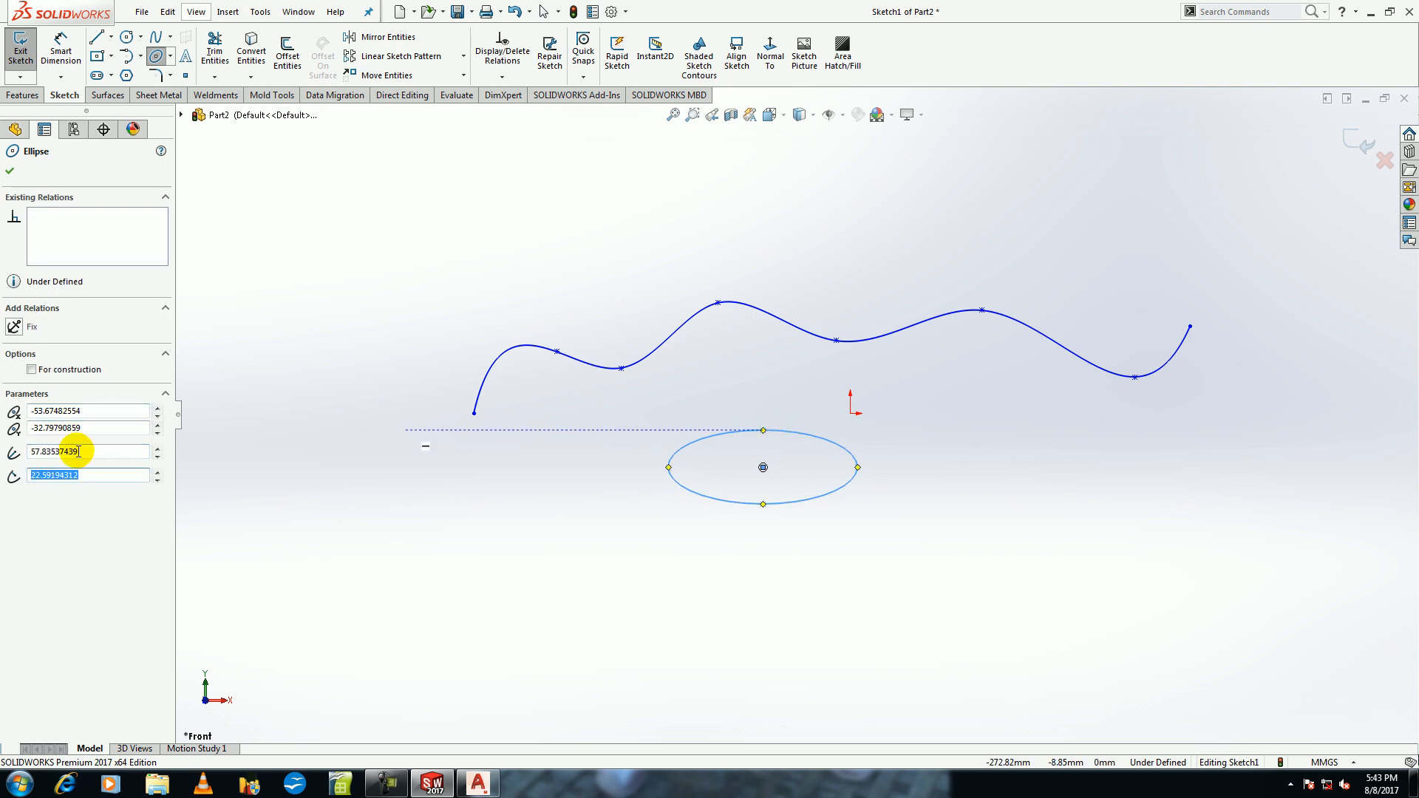
{"action": "type", "text": "60"}
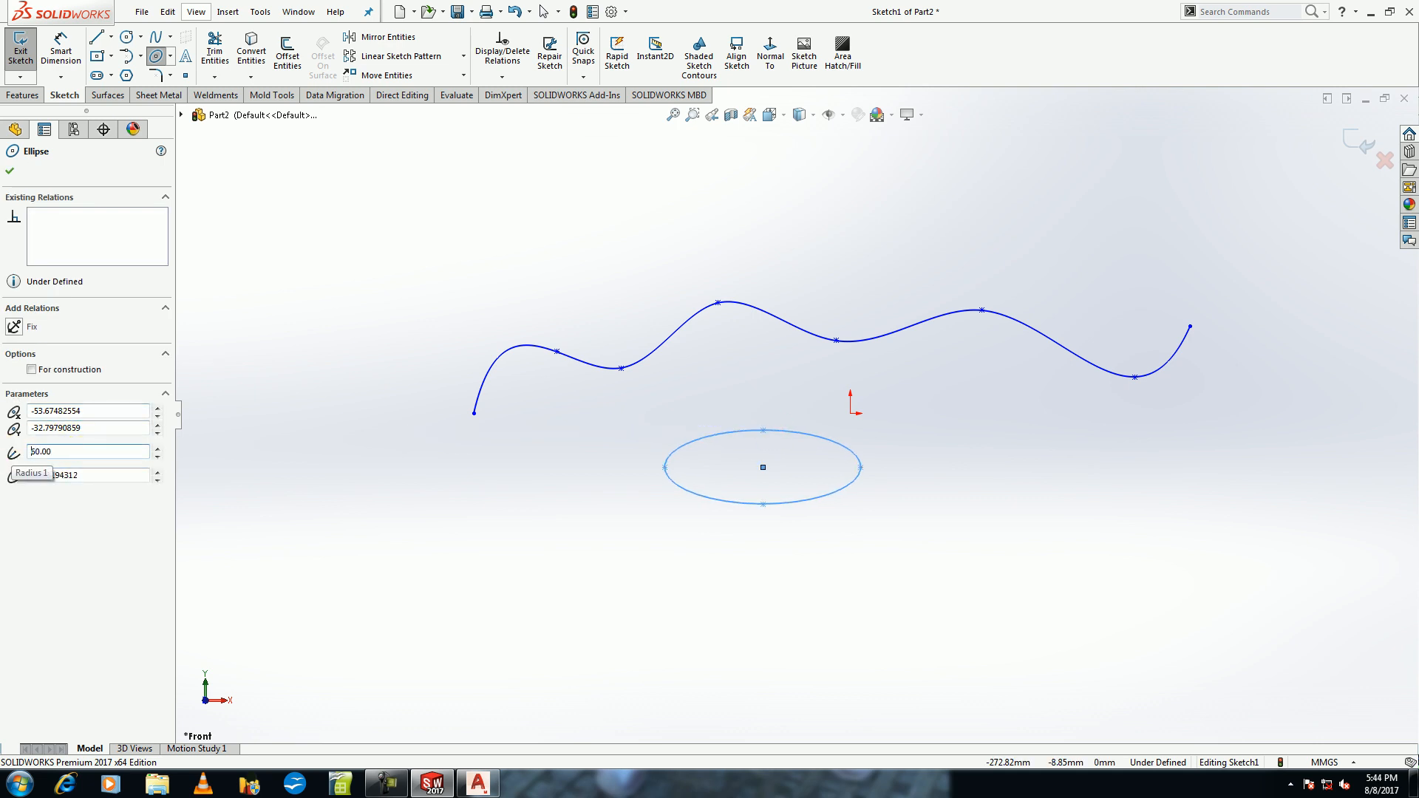
{"action": "type", "text": "40"}
{"action": "key", "text": "Return"}
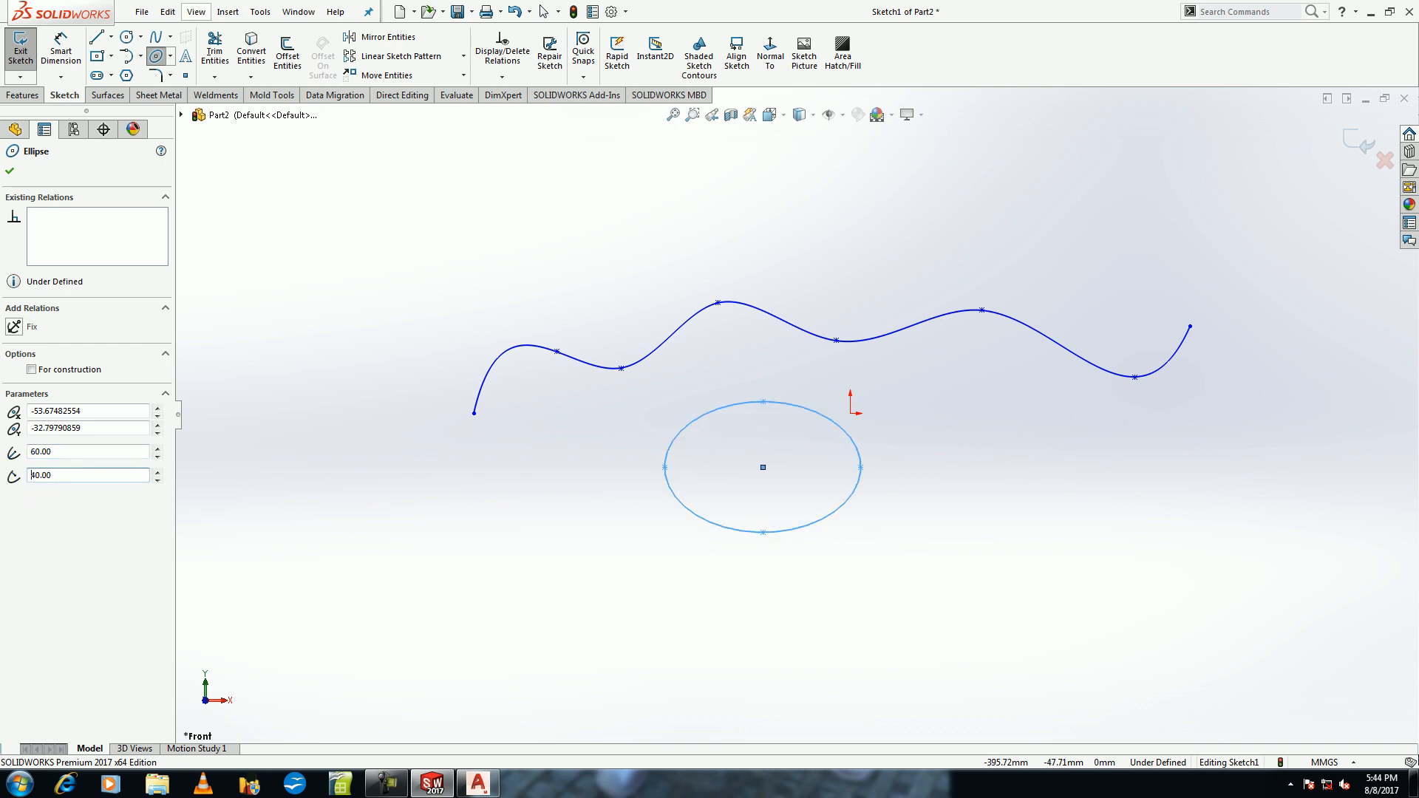
Draw a partial ellipse to the right of the full ellipse with radii of 60 mm and 30 mm and an angle of 150°.
{"action": "left_click", "coordinate": [170, 56]}
{"action": "left_click", "coordinate": [181, 73]}
{"action": "left_click", "coordinate": [987, 454]}
{"action": "left_click", "coordinate": [1061, 454]}
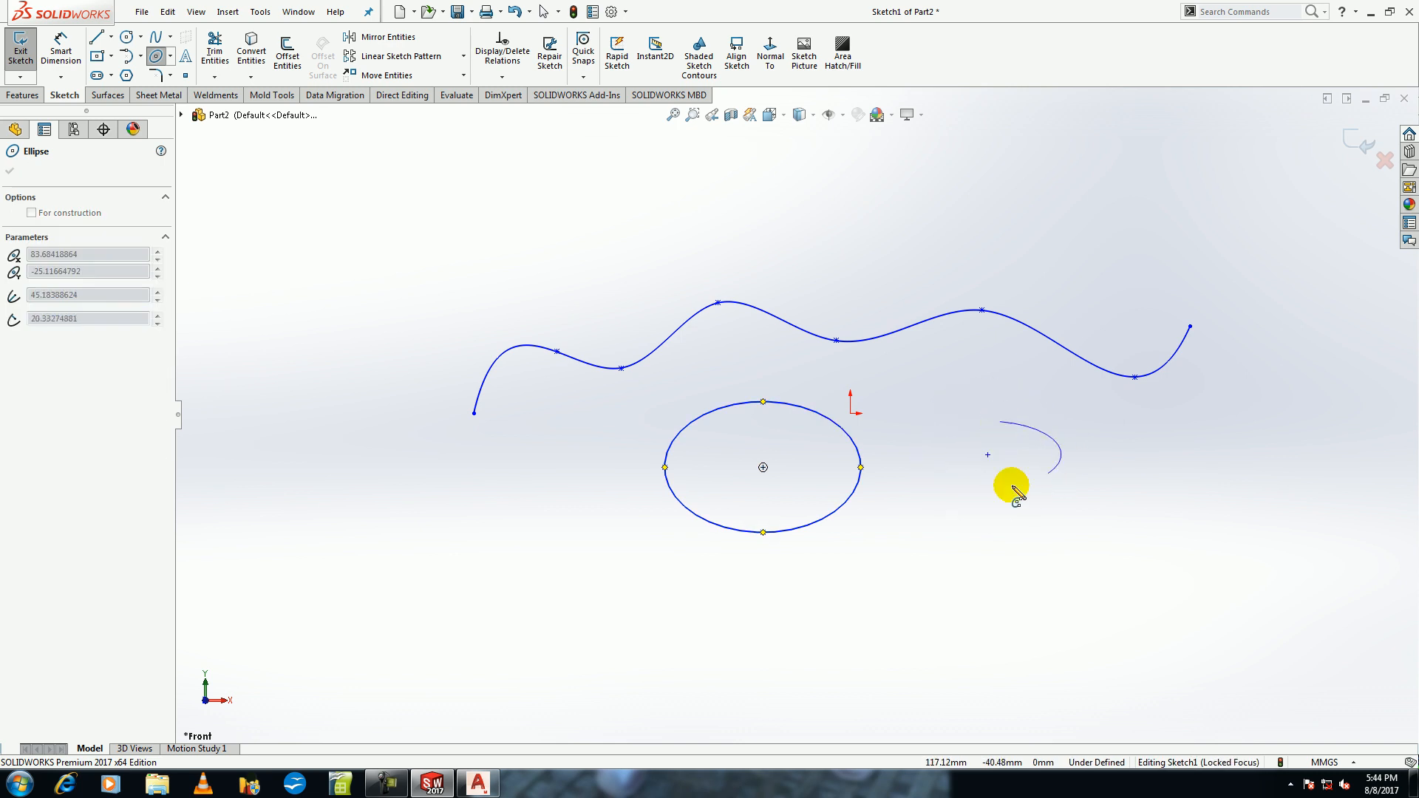
{"action": "left_click", "coordinate": [946, 482]}
{"action": "left_click", "coordinate": [70, 510]}
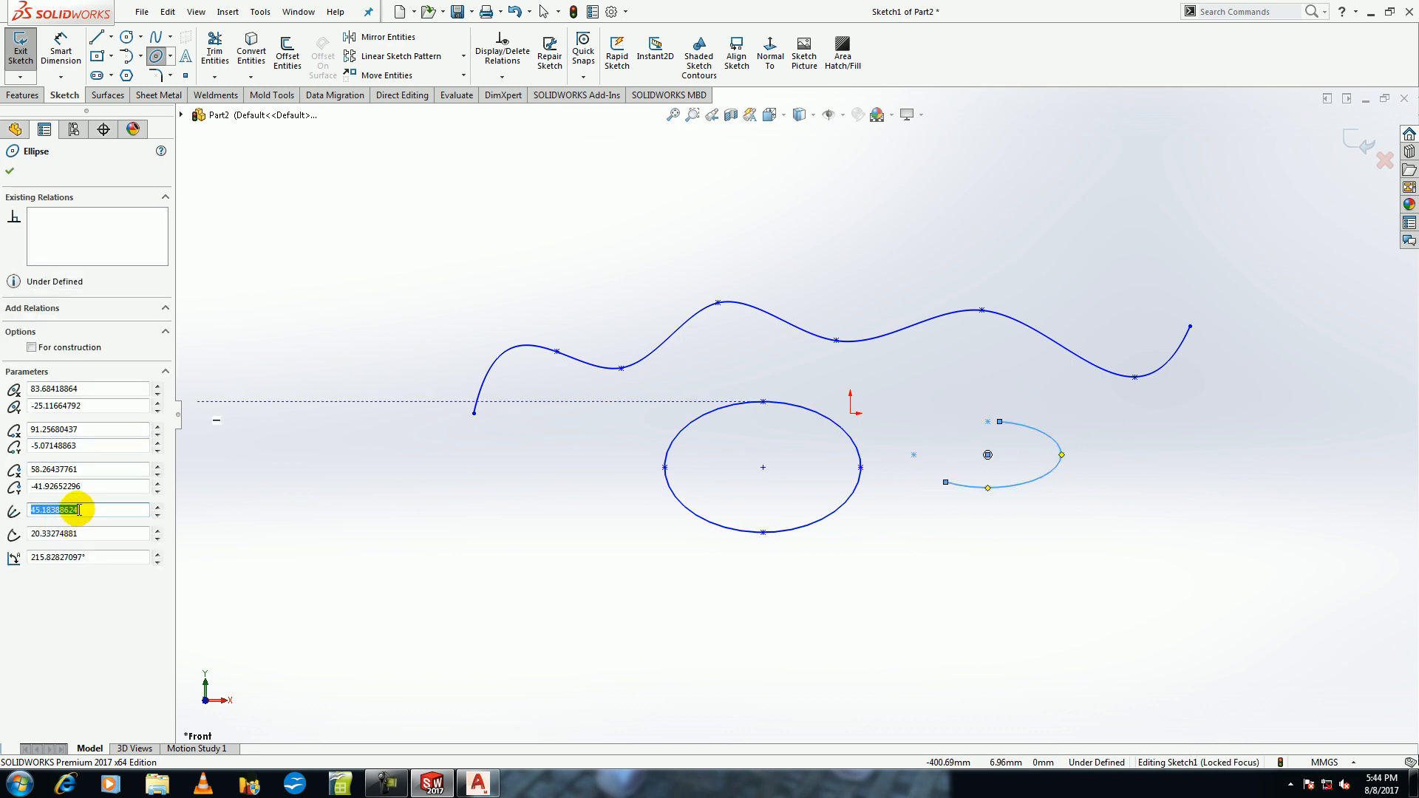
{"action": "type", "text": "60"}
{"action": "key", "text": "Return"}
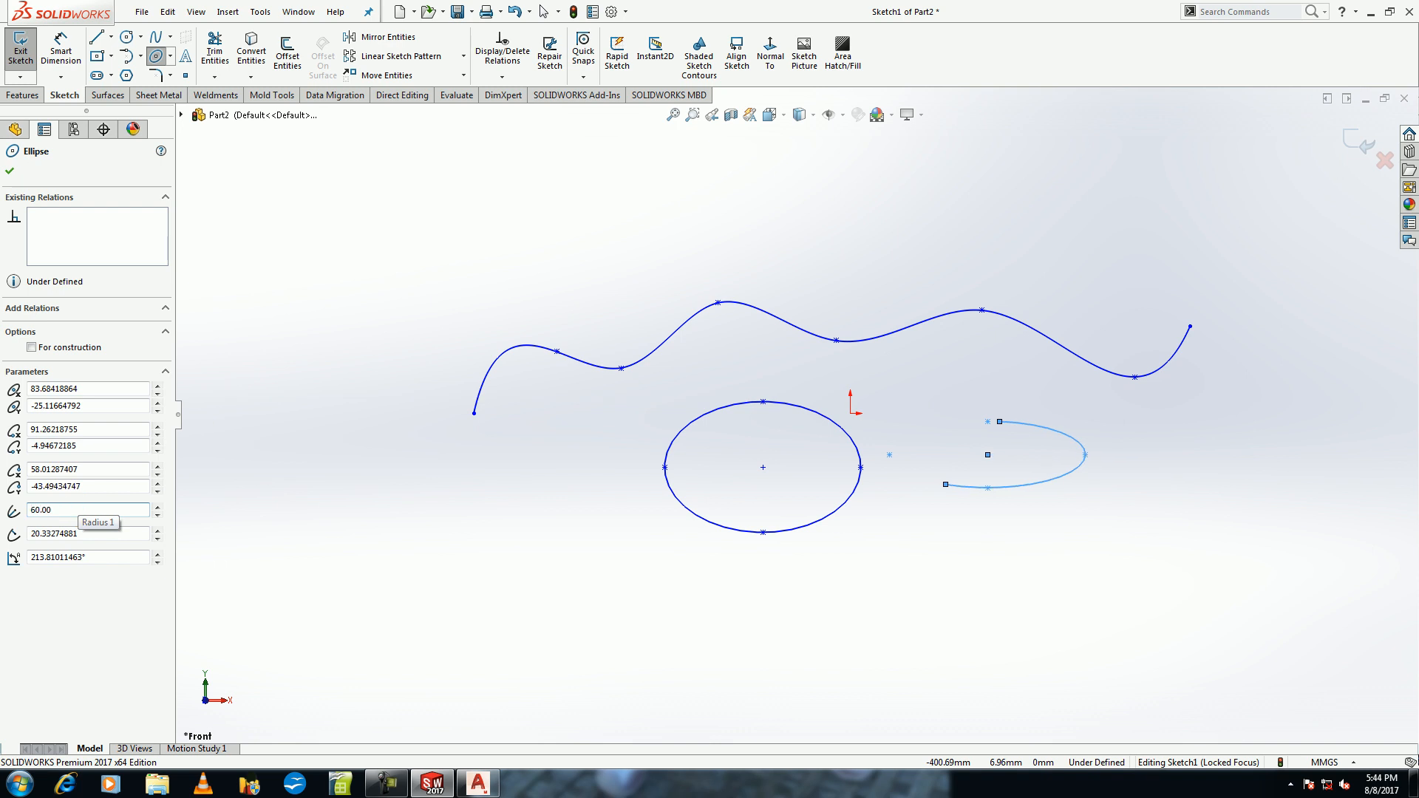
{"action": "type", "text": "30"}
{"action": "key", "text": "Return"}
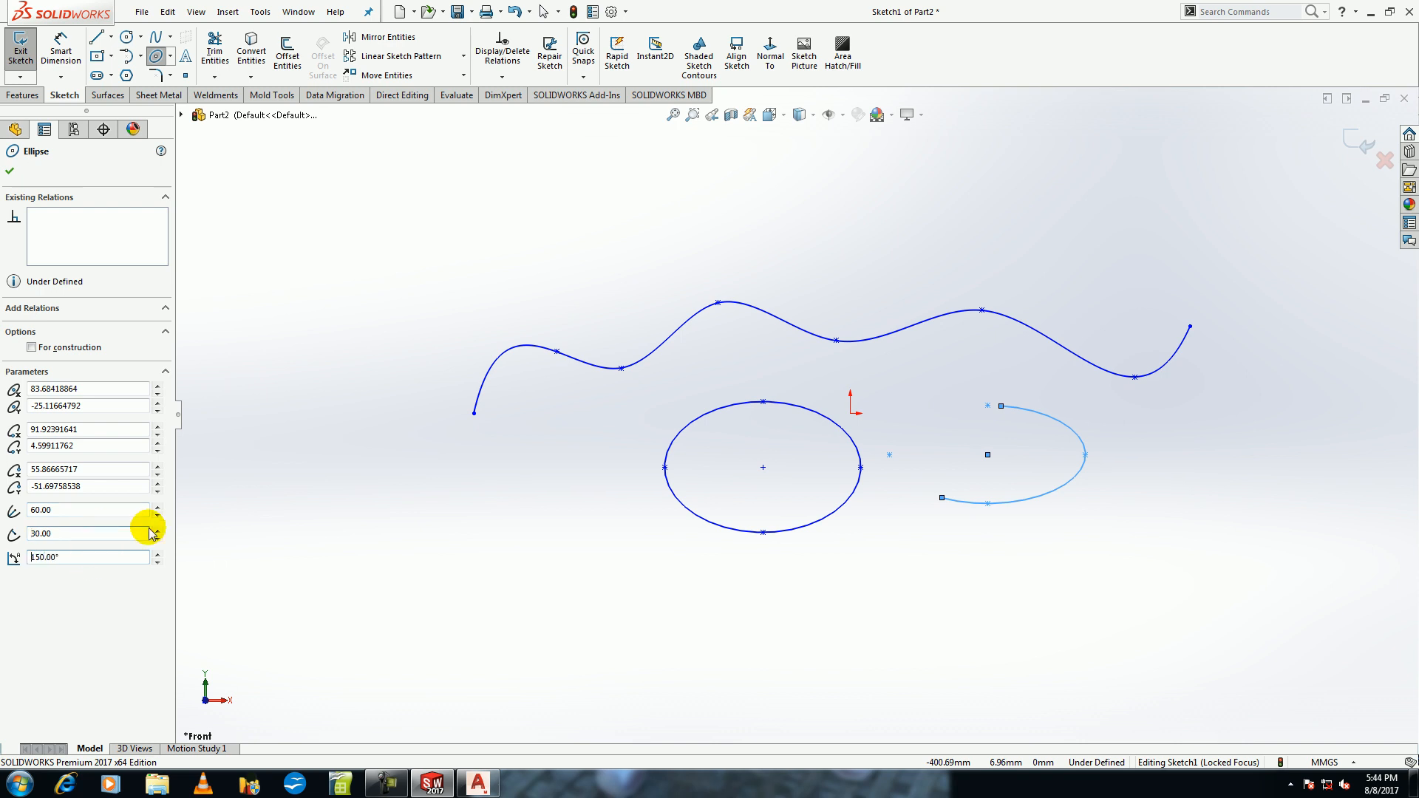
Exit the sketch and reopen it for editing.
{"action": "left_click", "coordinate": [20, 47]}
{"action": "left_click", "coordinate": [965, 442]}
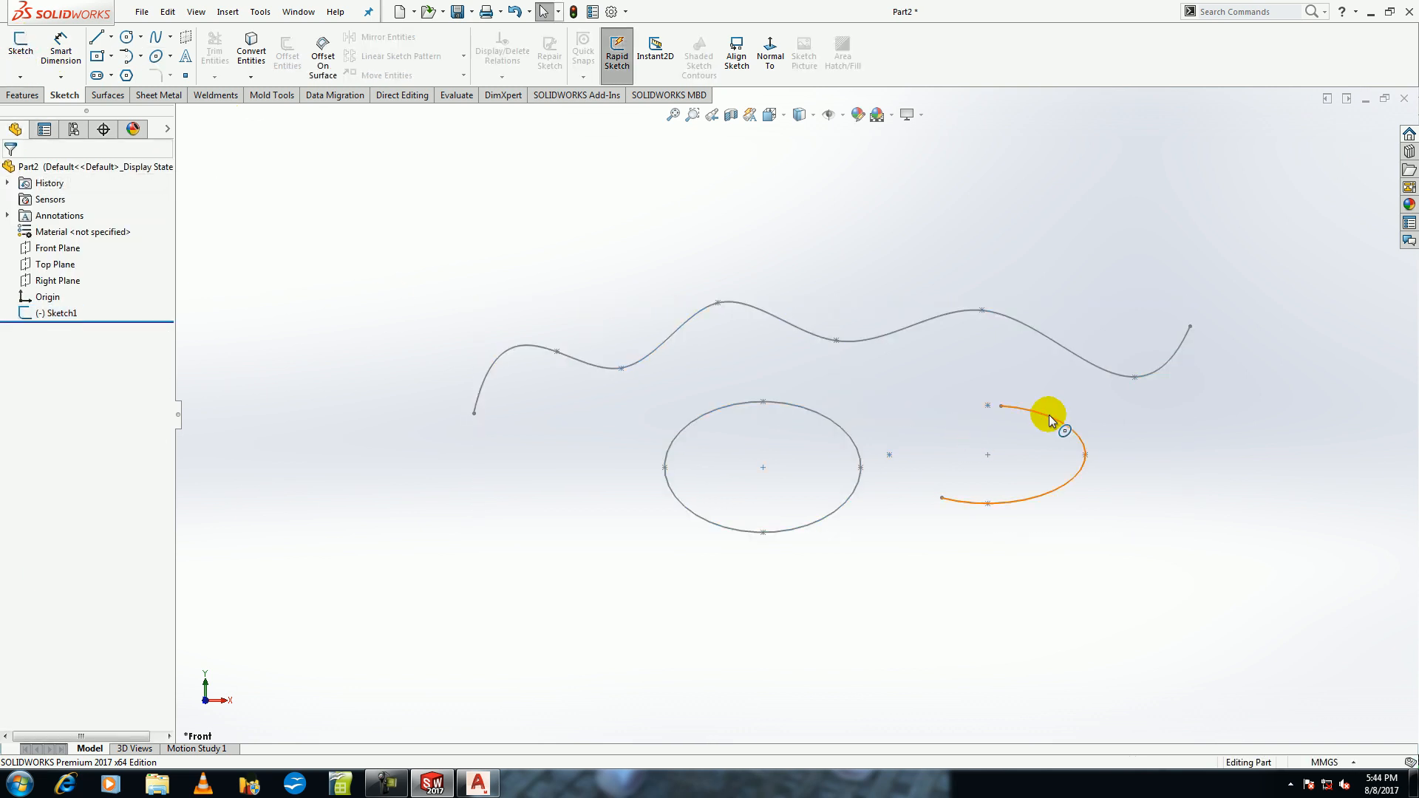
{"action": "left_click", "coordinate": [1049, 413]}
{"action": "left_click", "coordinate": [988, 454]}
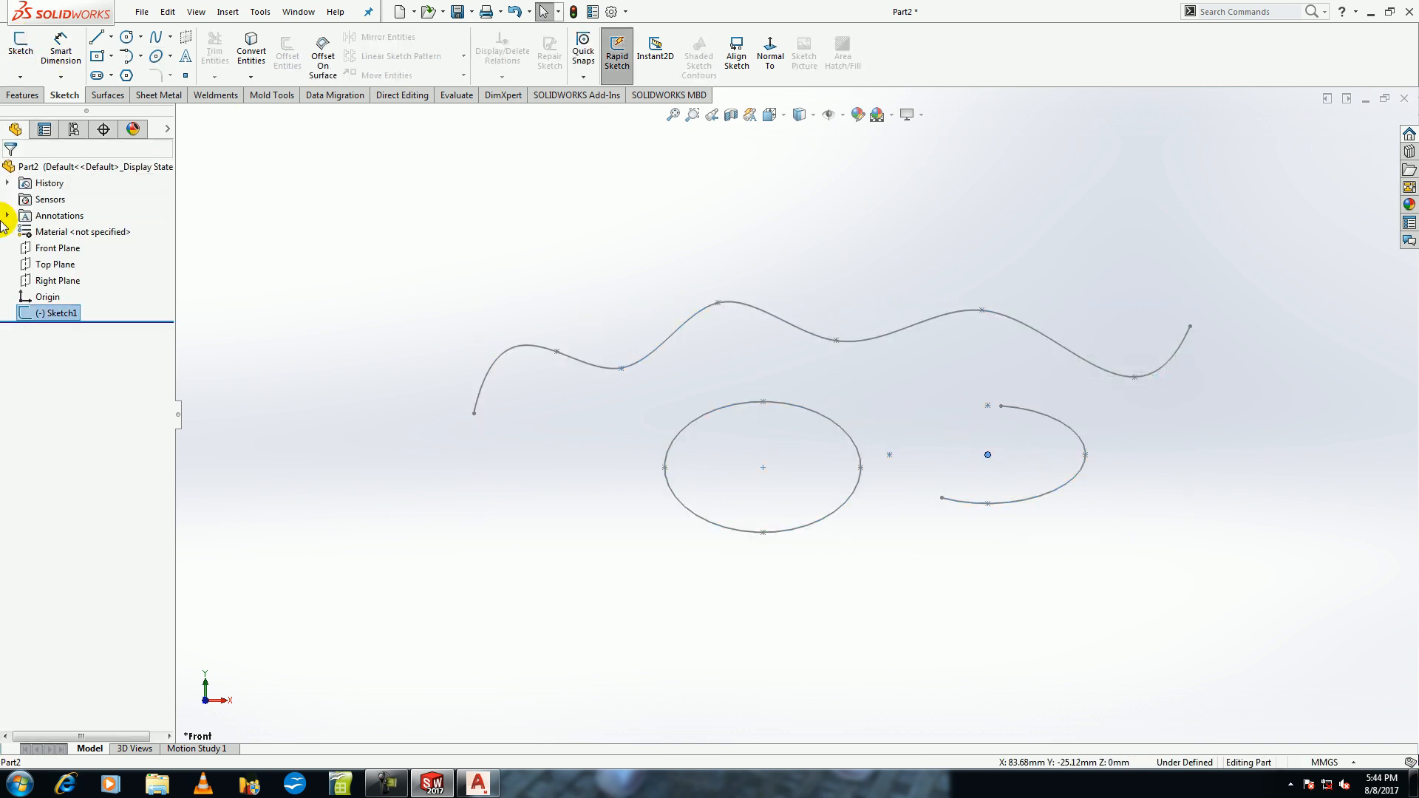
{"action": "double_click", "coordinate": [357, 317]}
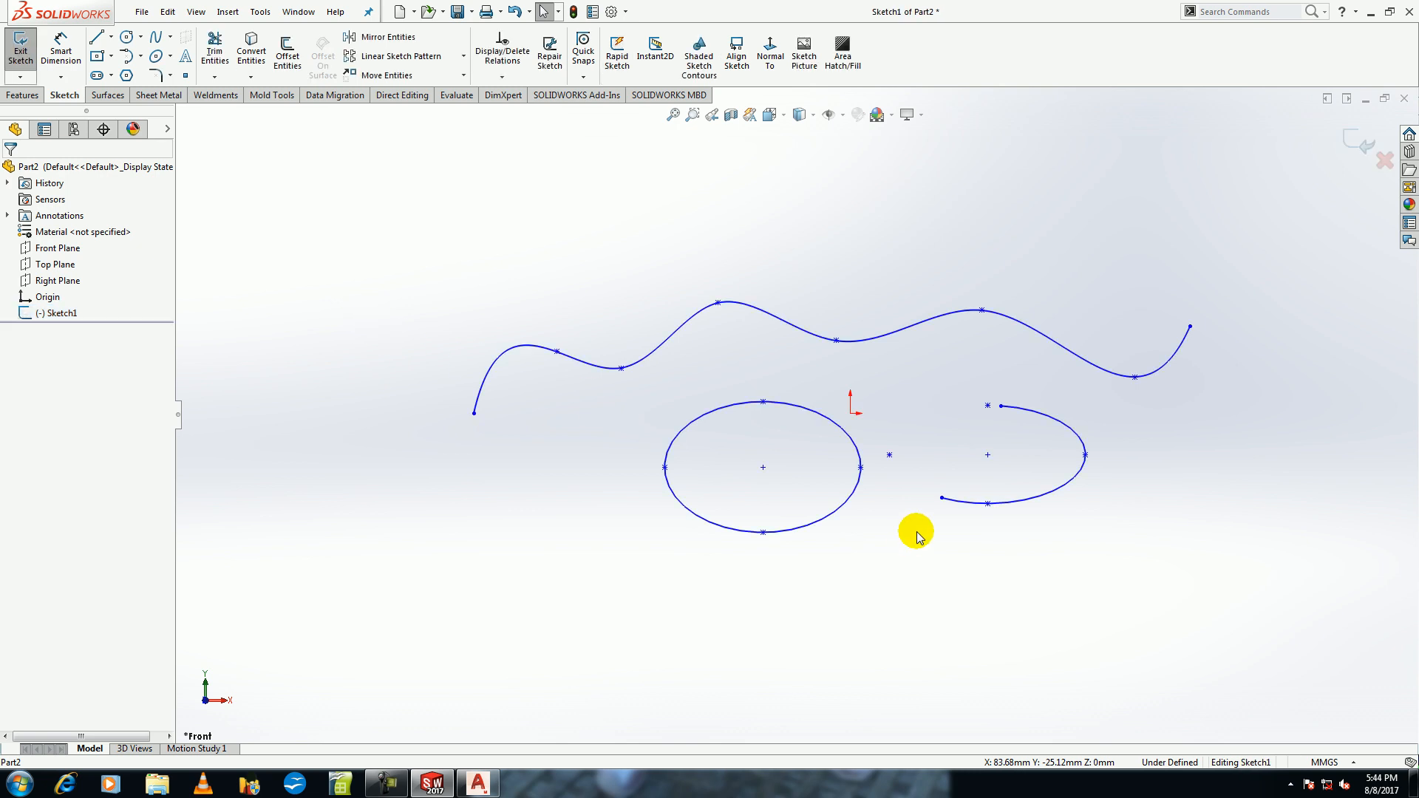
Undo the partial ellipse, ellipse and spline until the sketch is empty.
{"action": "key", "text": "ctrl+z"}
{"action": "key", "text": "ctrl+z"}
{"action": "key", "text": "ctrl+z"}
{"action": "key", "text": "ctrl+z"}
Draw an upward-opening parabola left of the origin with its focus about 78 mm above the apex, and undo it.
{"action": "left_click", "coordinate": [155, 58]}
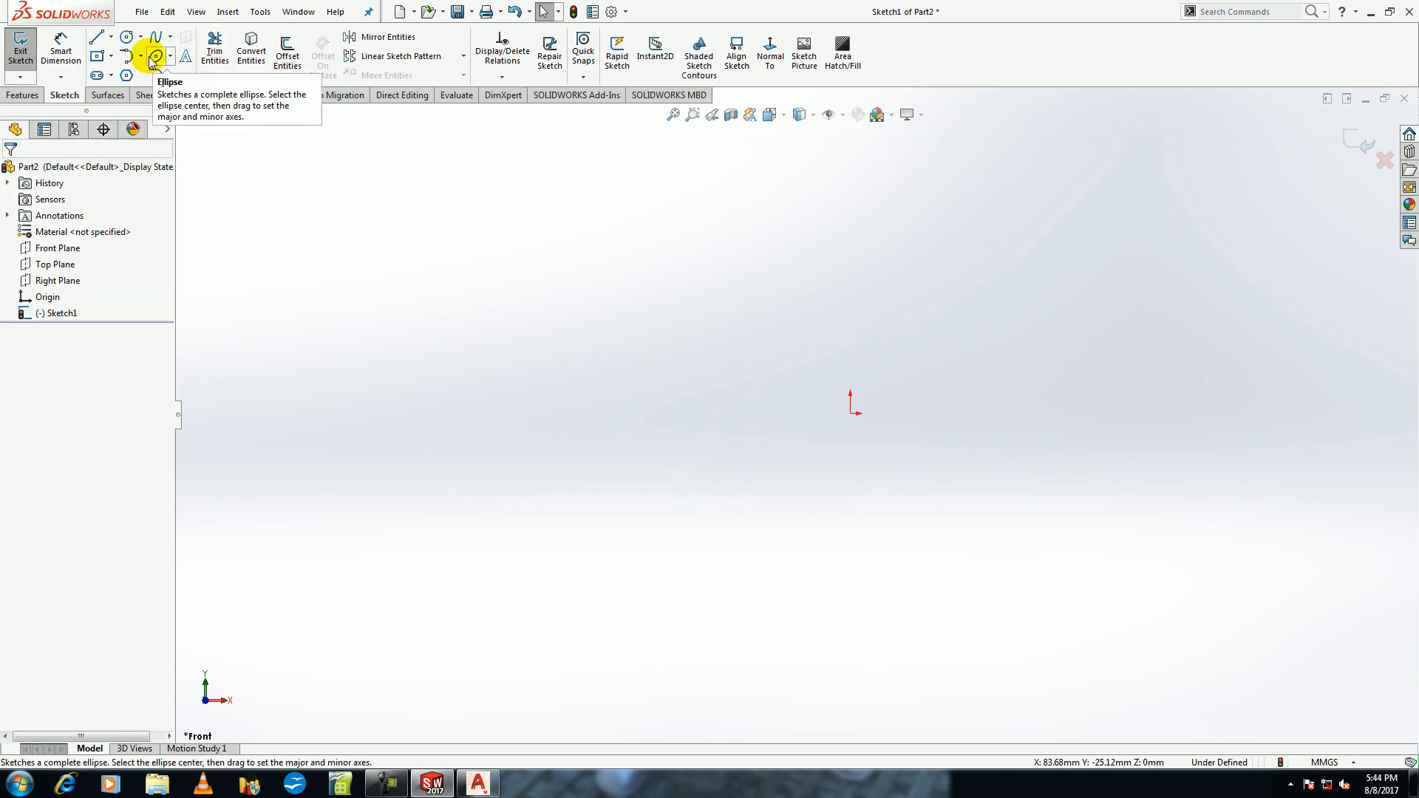
{"action": "left_click", "coordinate": [172, 58]}
{"action": "left_click", "coordinate": [183, 112]}
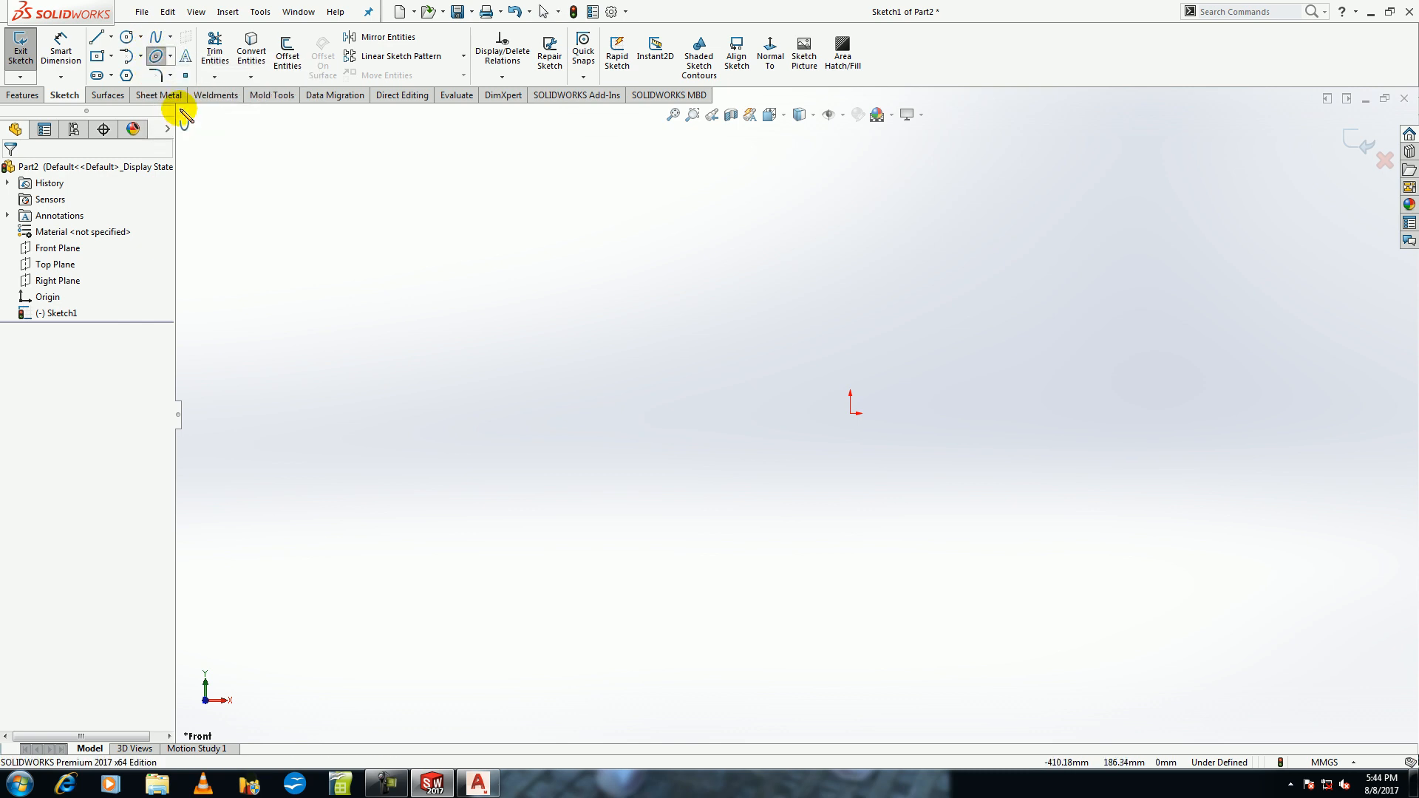
{"action": "left_click", "coordinate": [681, 305]}
{"action": "left_click", "coordinate": [681, 432]}
{"action": "left_click", "coordinate": [374, 255]}
{"action": "left_click", "coordinate": [991, 245]}
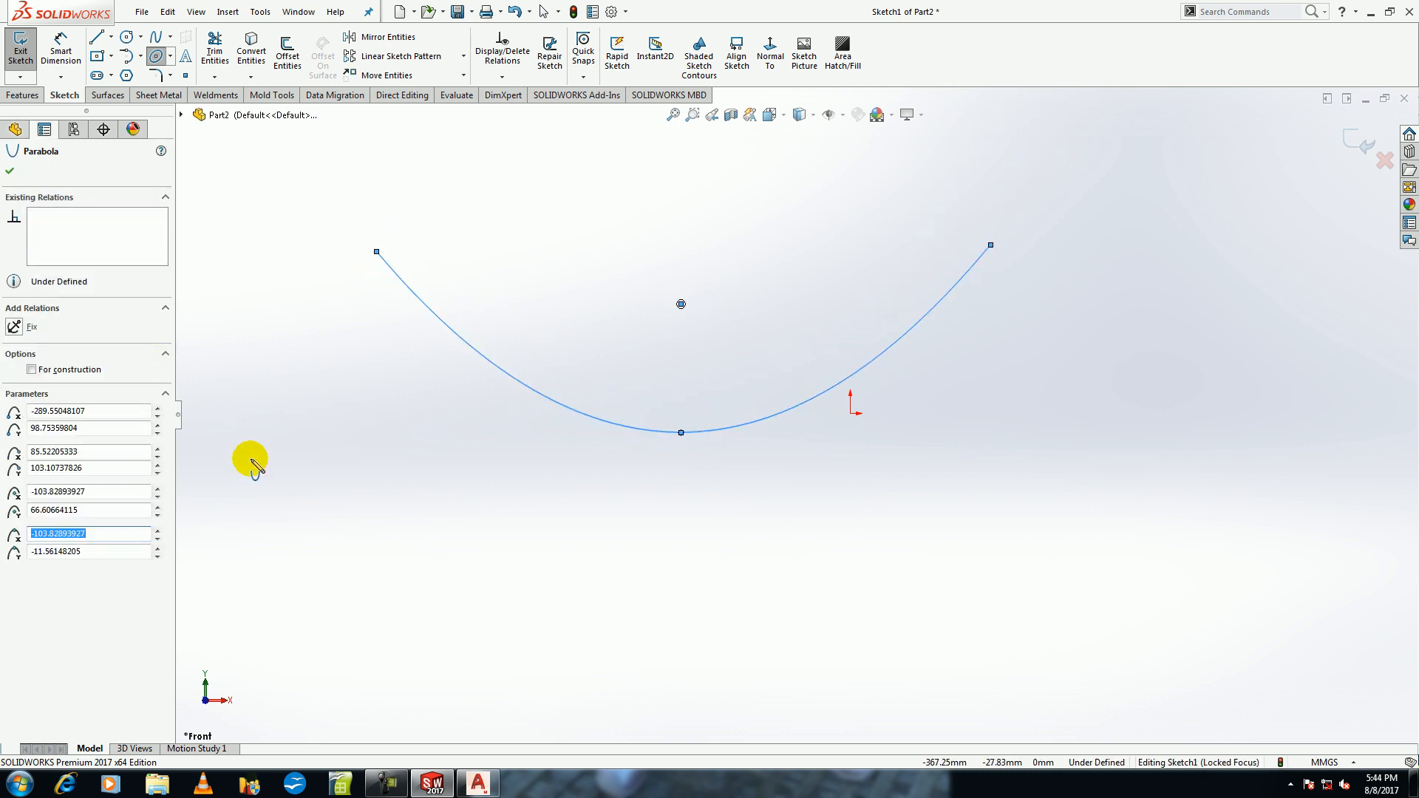
{"action": "key", "text": "ctrl+z"}
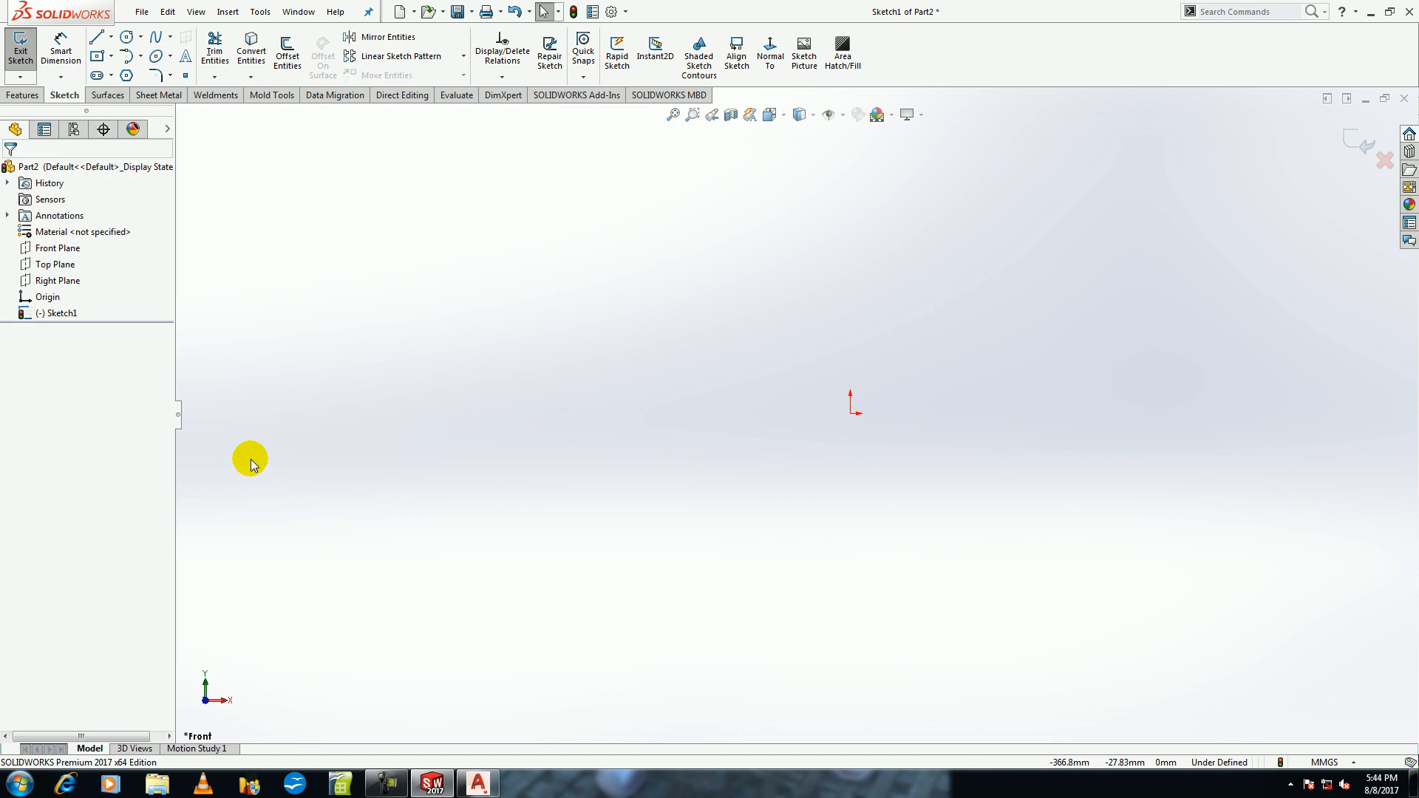
Draw a conic from about X -197, Y -34 mm to about X 6, Y 95 mm with a rho of 0.75.
{"action": "left_click", "coordinate": [172, 56]}
{"action": "left_click", "coordinate": [179, 135]}
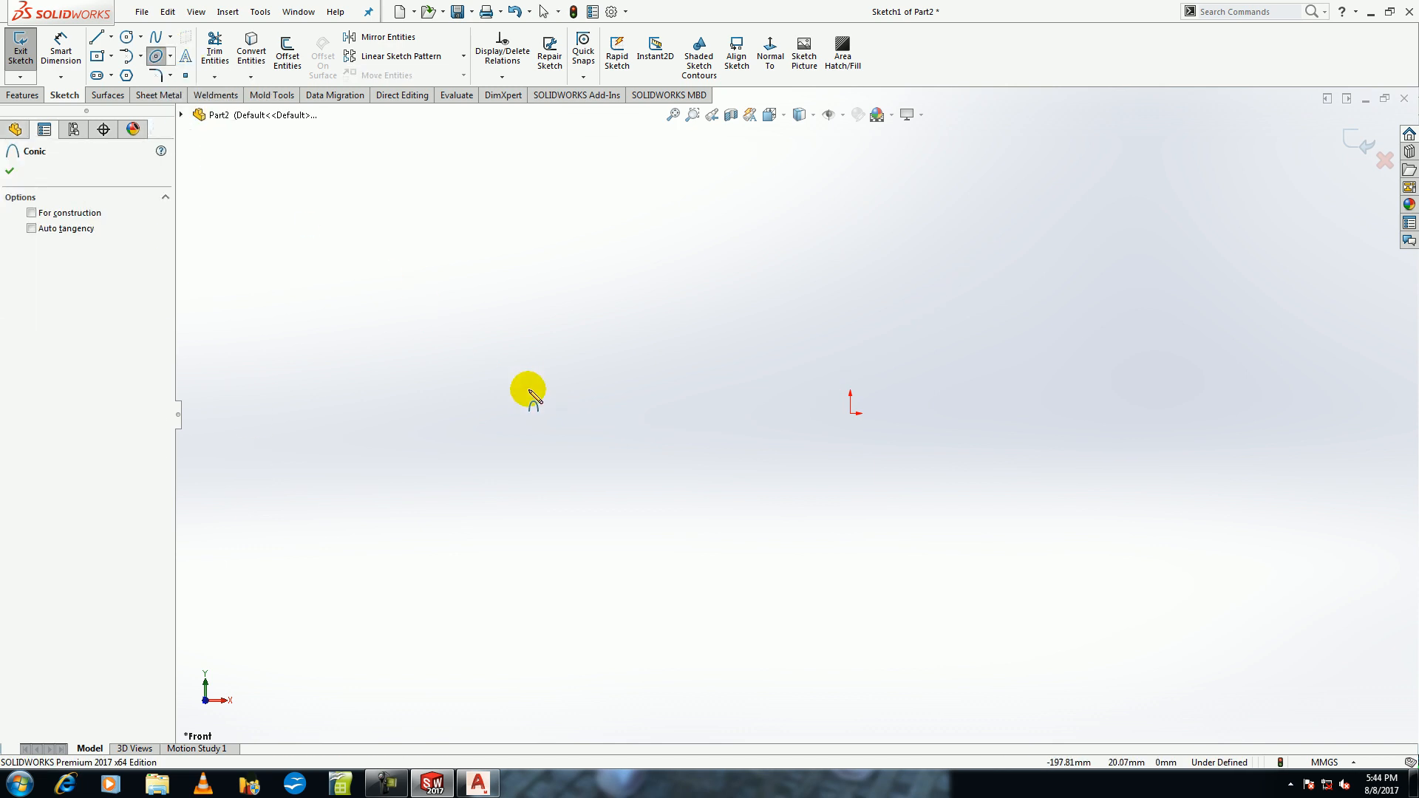
{"action": "left_click", "coordinate": [529, 469]}
{"action": "left_click", "coordinate": [767, 279]}
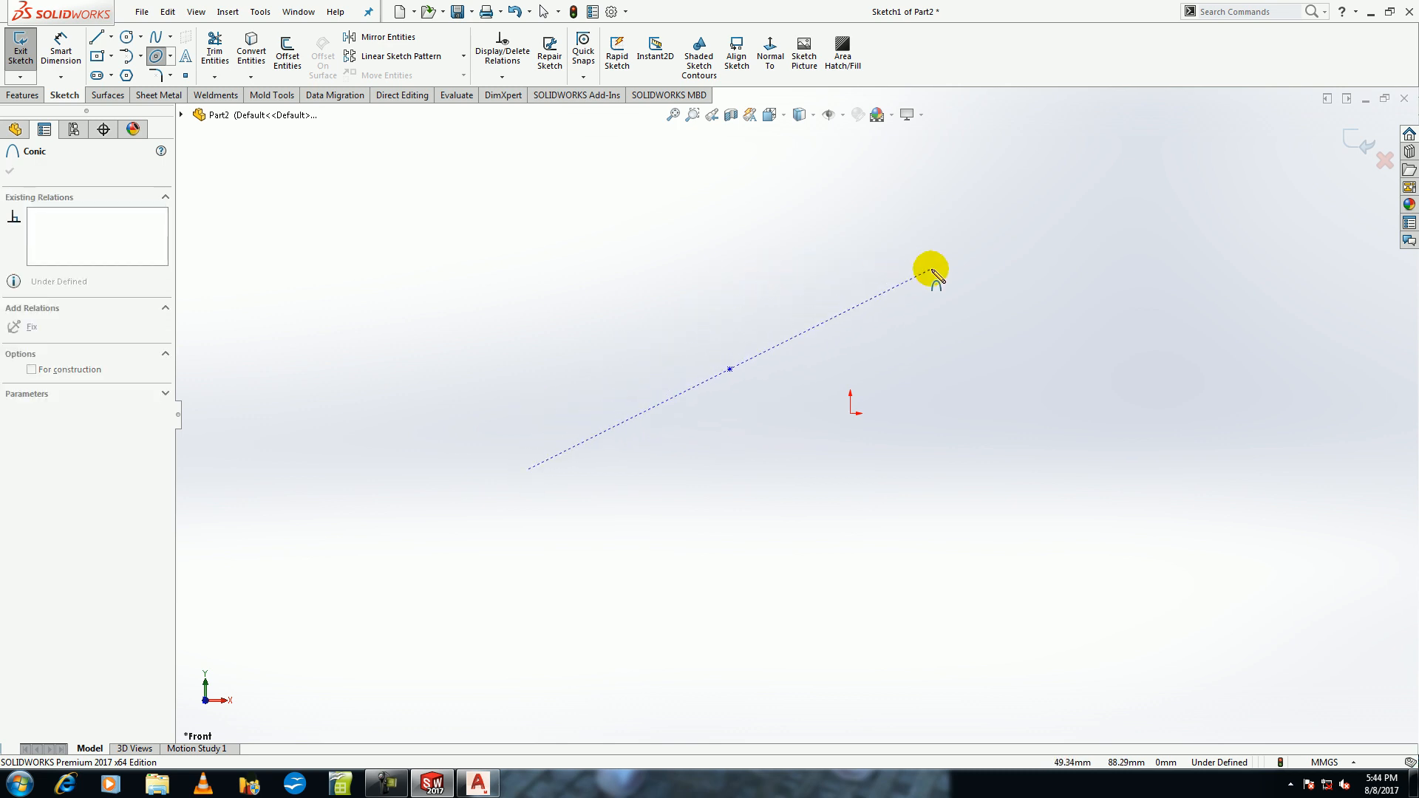
{"action": "left_click", "coordinate": [392, 778]}
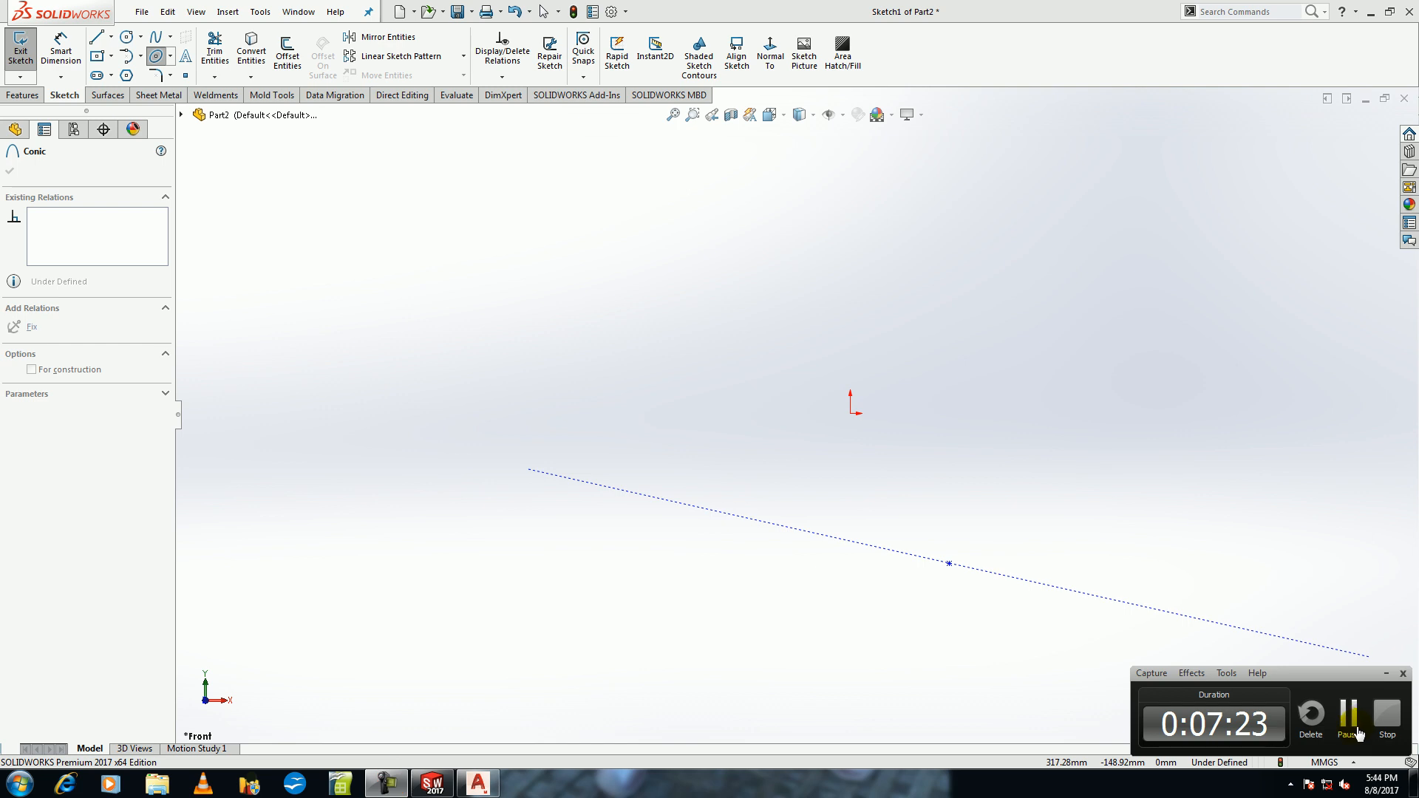
{"action": "left_click", "coordinate": [1349, 714]}
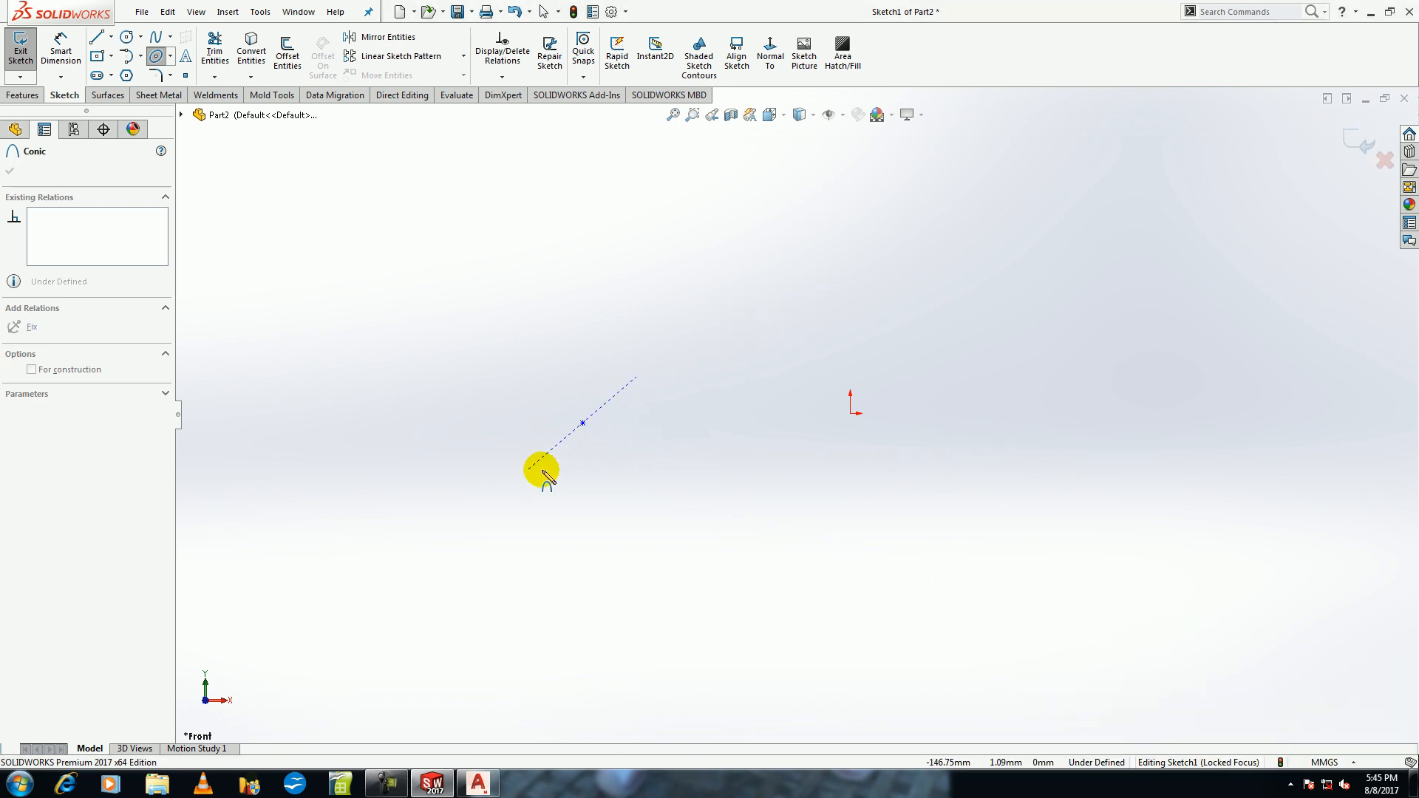
{"action": "left_click", "coordinate": [859, 257]}
{"action": "left_click", "coordinate": [542, 226]}
{"action": "left_click", "coordinate": [475, 250]}
{"action": "left_click", "coordinate": [16, 397]}
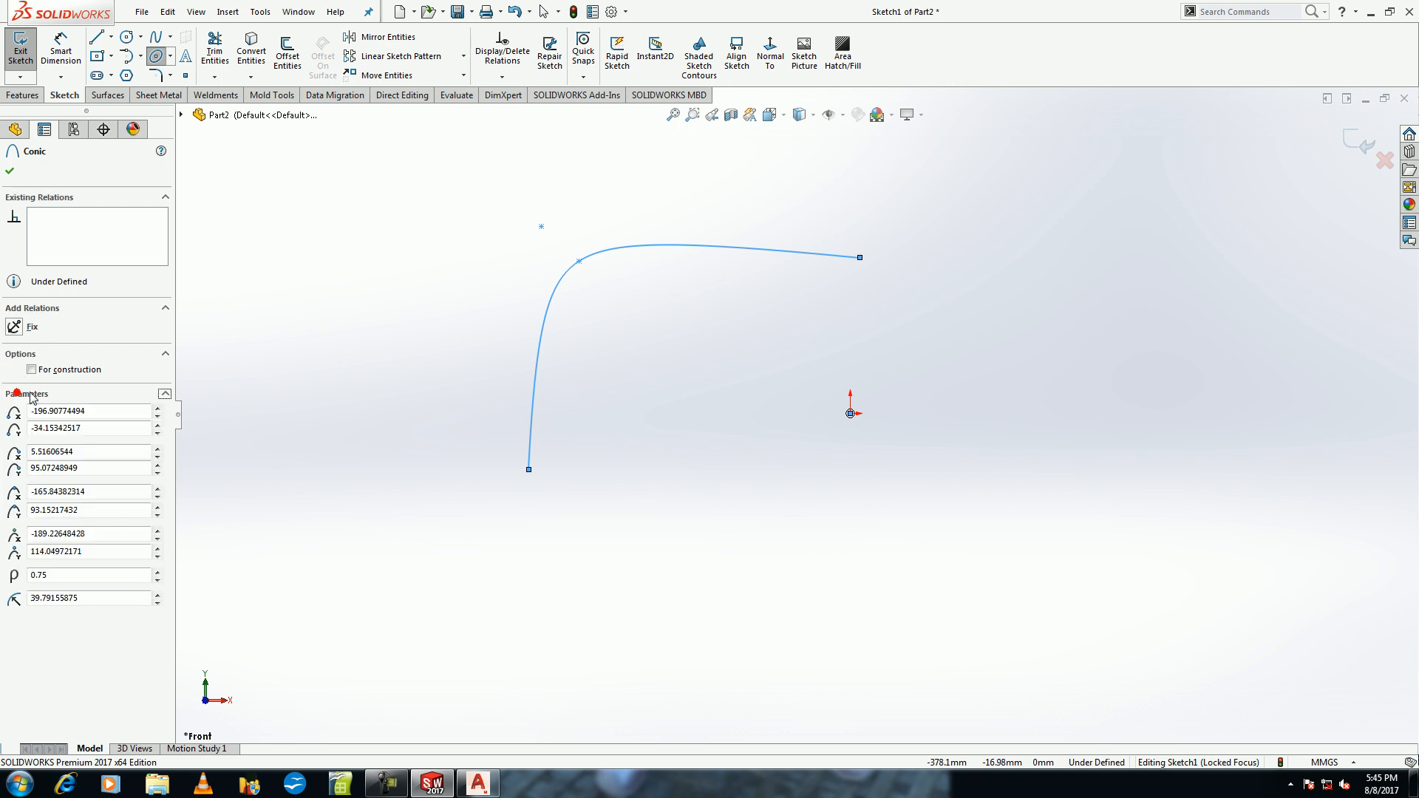
Set the conic's radius of curvature to 80 mm, and undo the conic.
{"action": "type", "text": "80"}
{"action": "key", "text": "Return"}
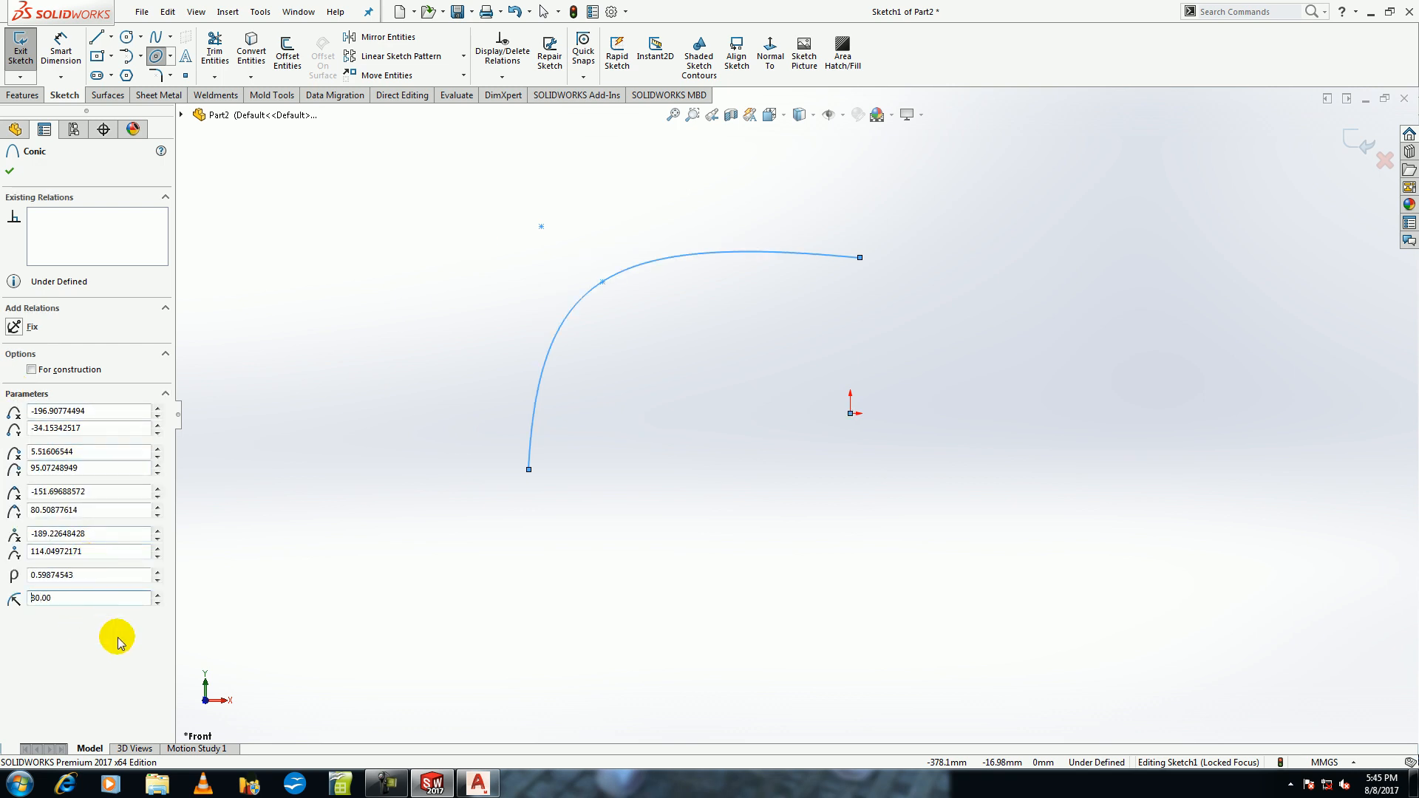
{"action": "left_click", "coordinate": [9, 171]}
{"action": "key", "text": "ctrl+z"}
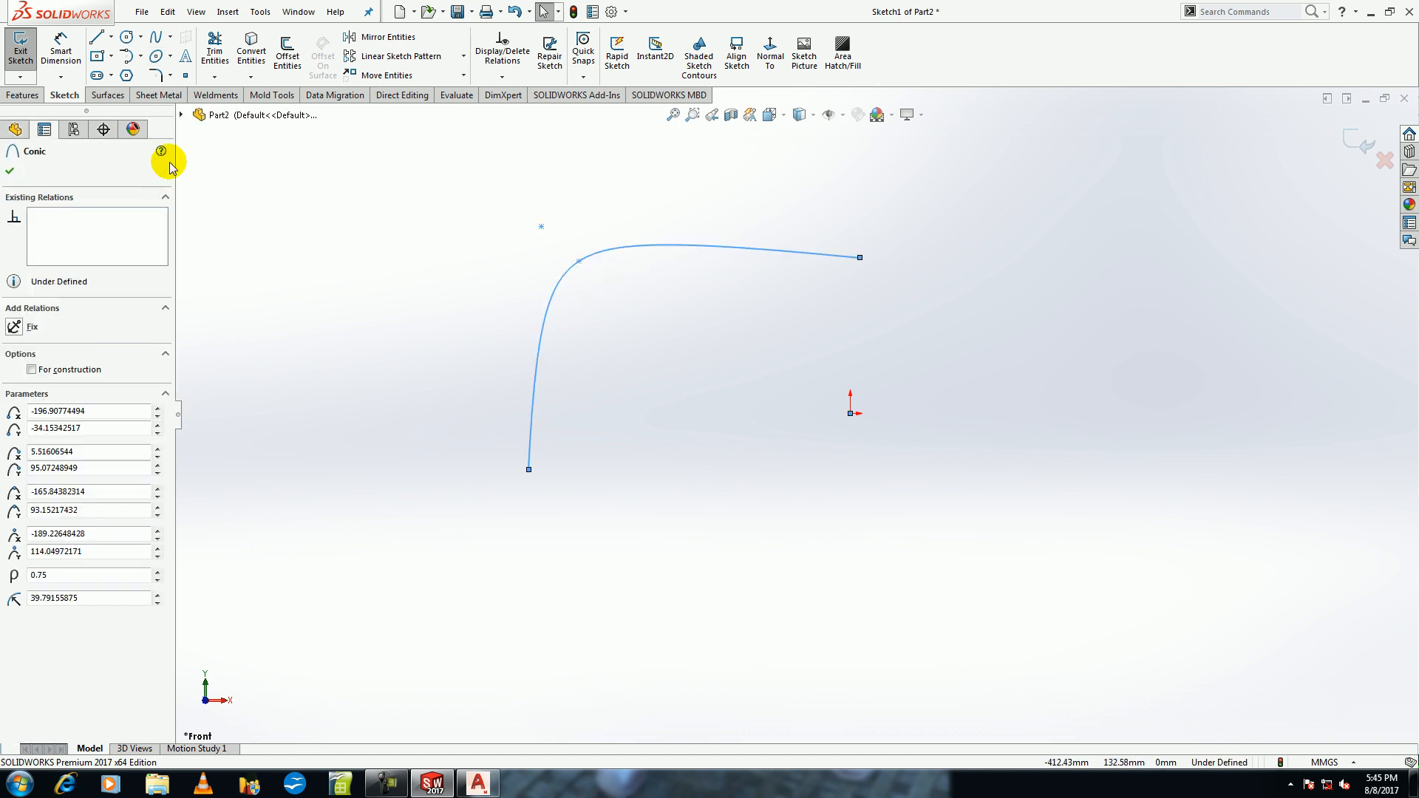
{"action": "key", "text": "ctrl+z"}
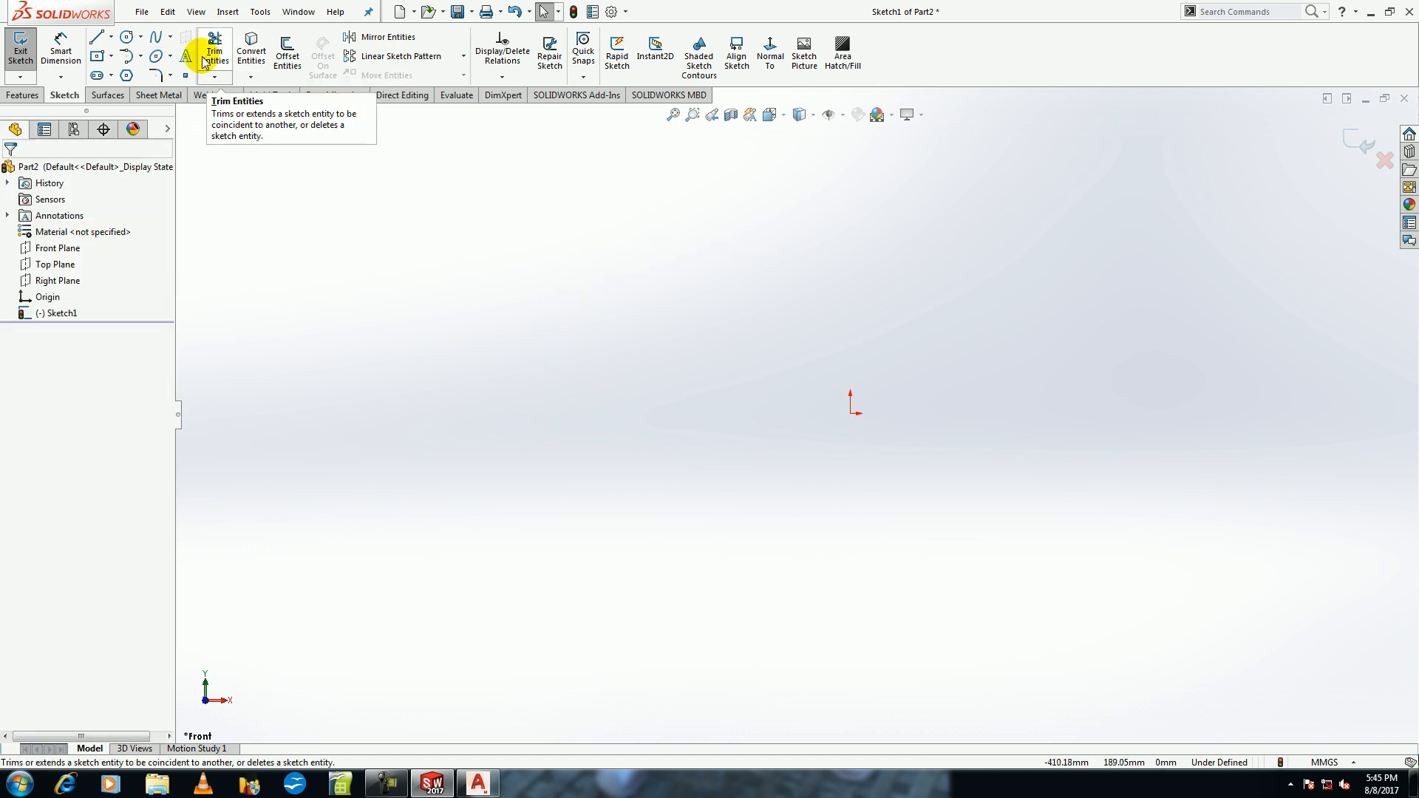
{"action": "left_click", "coordinate": [185, 57]}
{"action": "left_click", "coordinate": [26, 281]}
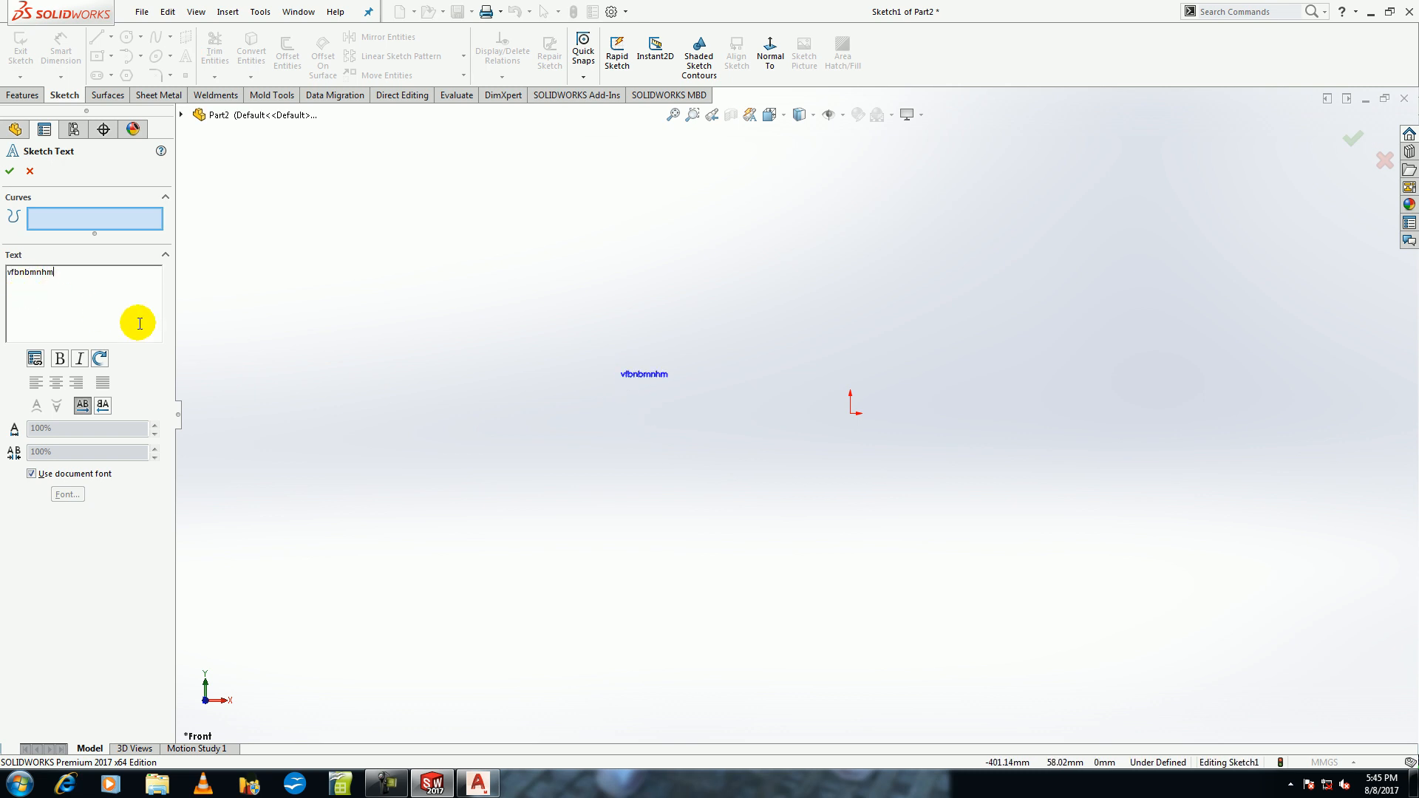
{"action": "key", "text": "Escape"}
Draw a wavy five-point spline from left of the origin to about X 135, Y 61 mm.
{"action": "left_click", "coordinate": [155, 37]}
{"action": "left_click", "coordinate": [475, 399]}
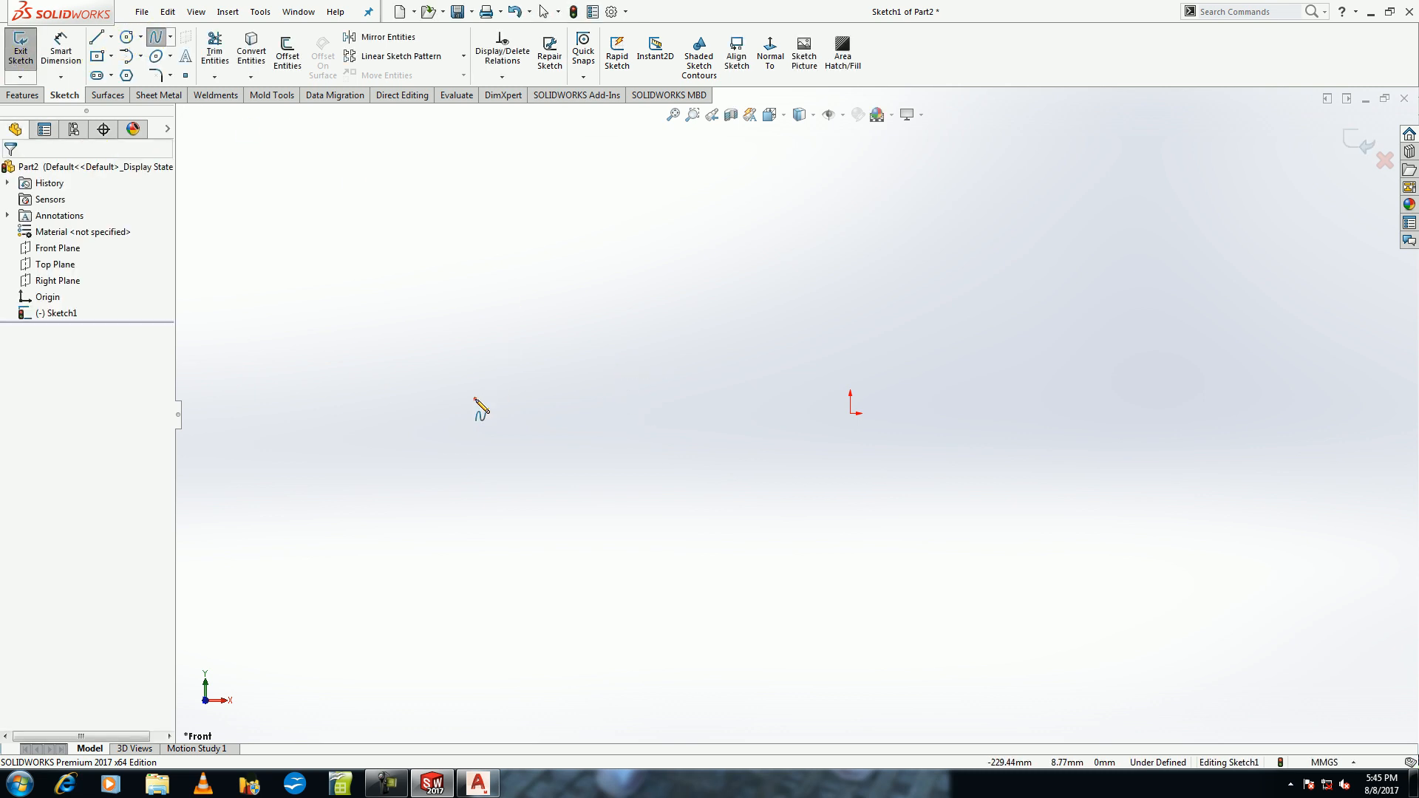
{"action": "left_click", "coordinate": [562, 346]}
{"action": "left_click", "coordinate": [704, 380]}
{"action": "left_click", "coordinate": [839, 317]}
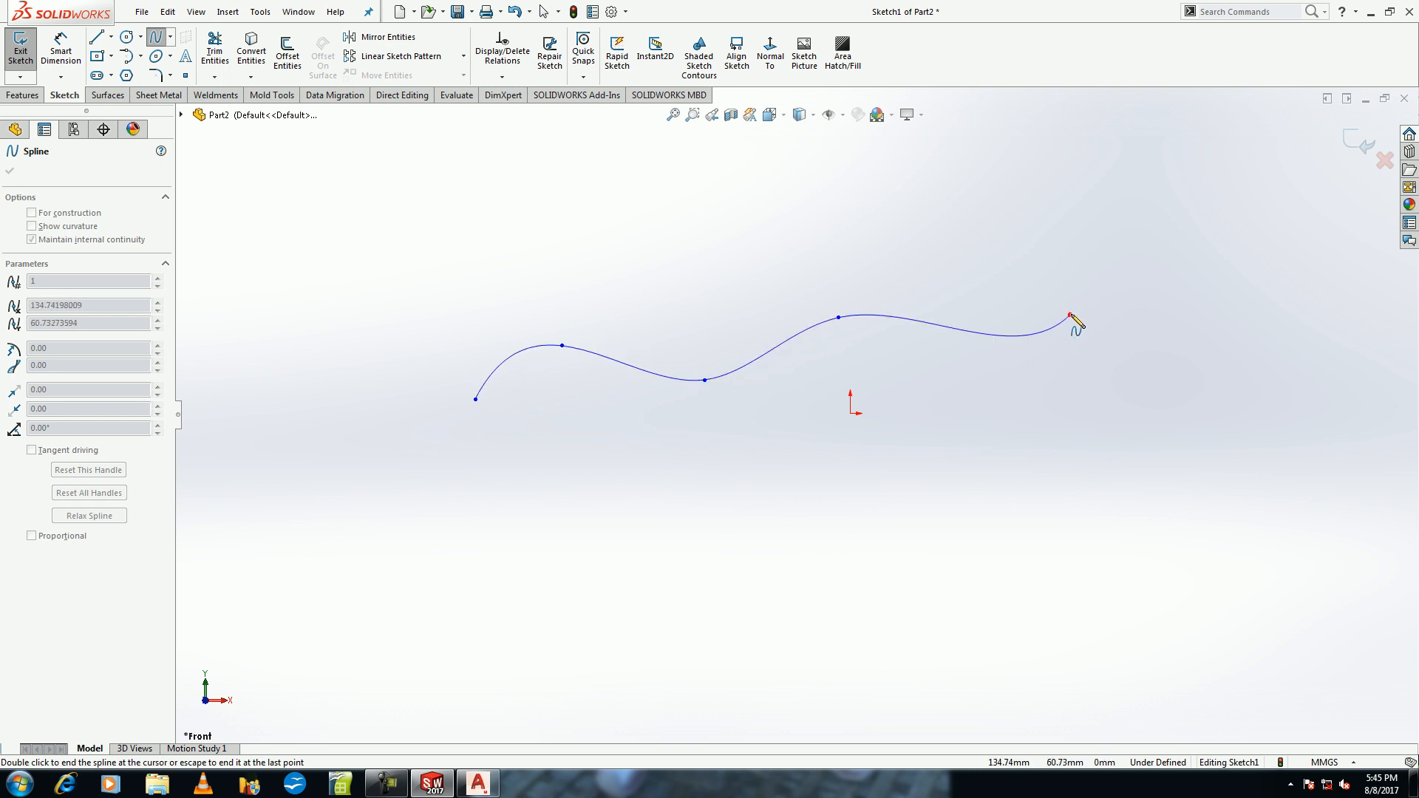
{"action": "double_click", "coordinate": [1071, 315]}
Add the sketch text "bnhmjhjjk" along the spline, fully justified, trying it flipped horizontally and restoring the normal direction.
{"action": "left_click", "coordinate": [186, 56]}
{"action": "left_click", "coordinate": [506, 365]}
{"action": "left_click", "coordinate": [120, 341]}
{"action": "left_click", "coordinate": [109, 316]}
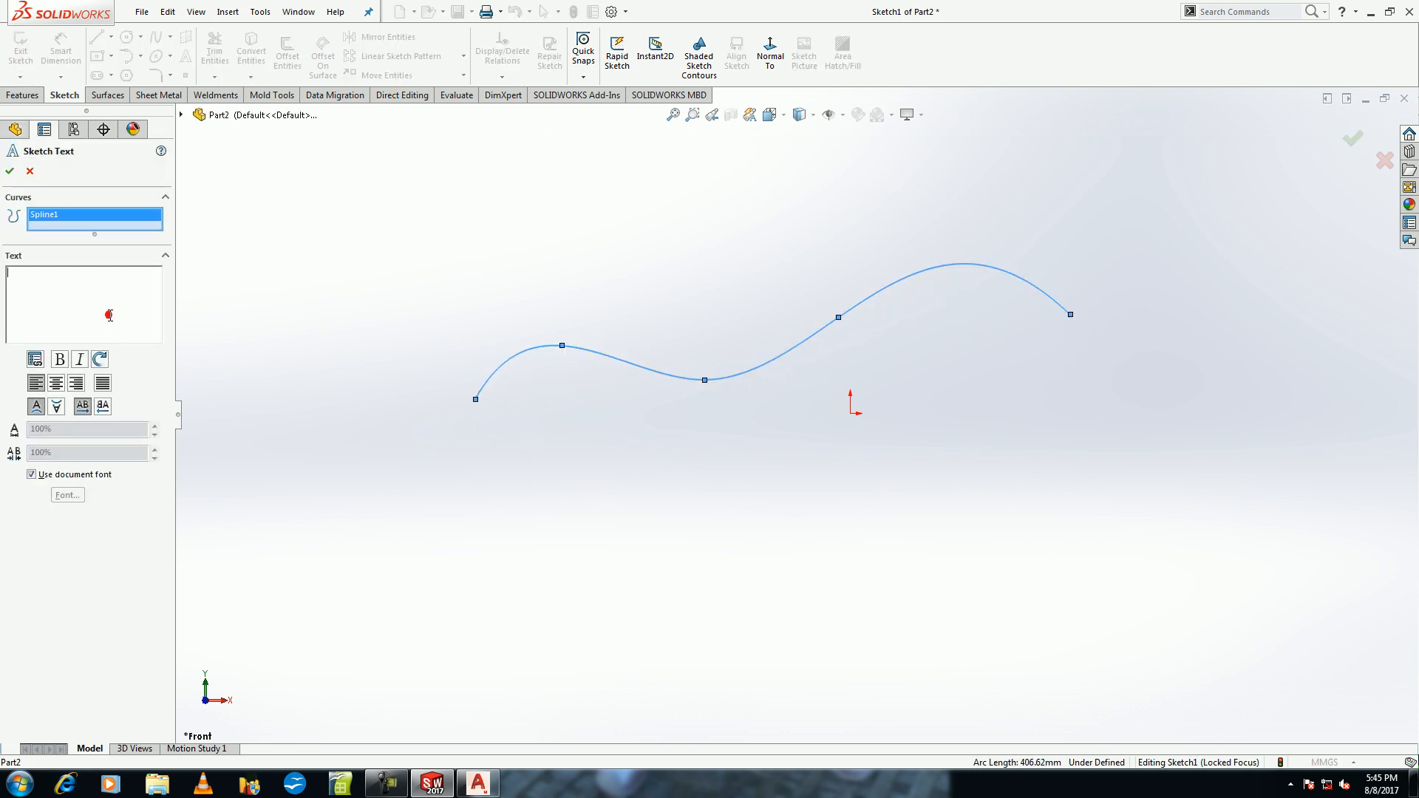
{"action": "type", "text": "bnhmjhjjk"}
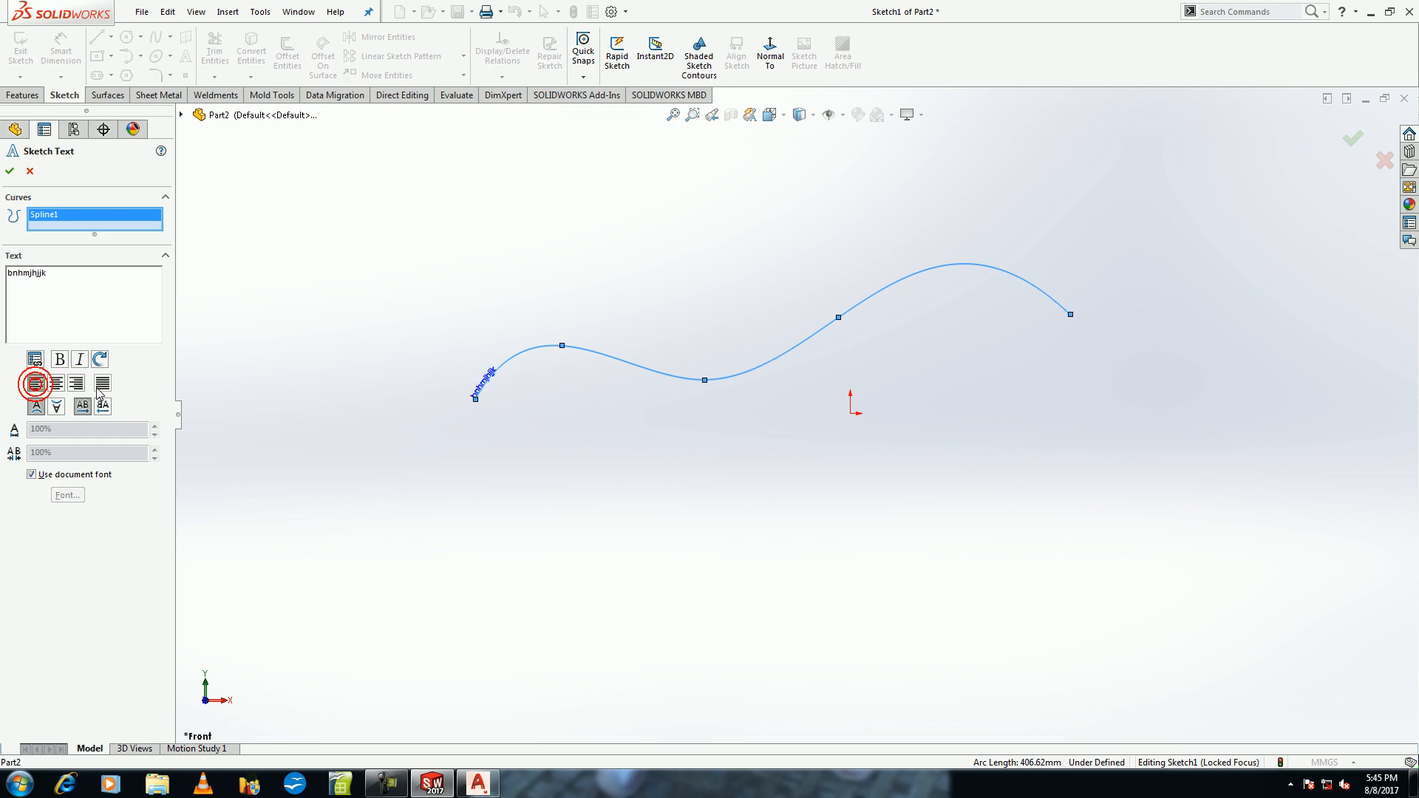
{"action": "left_click", "coordinate": [104, 408]}
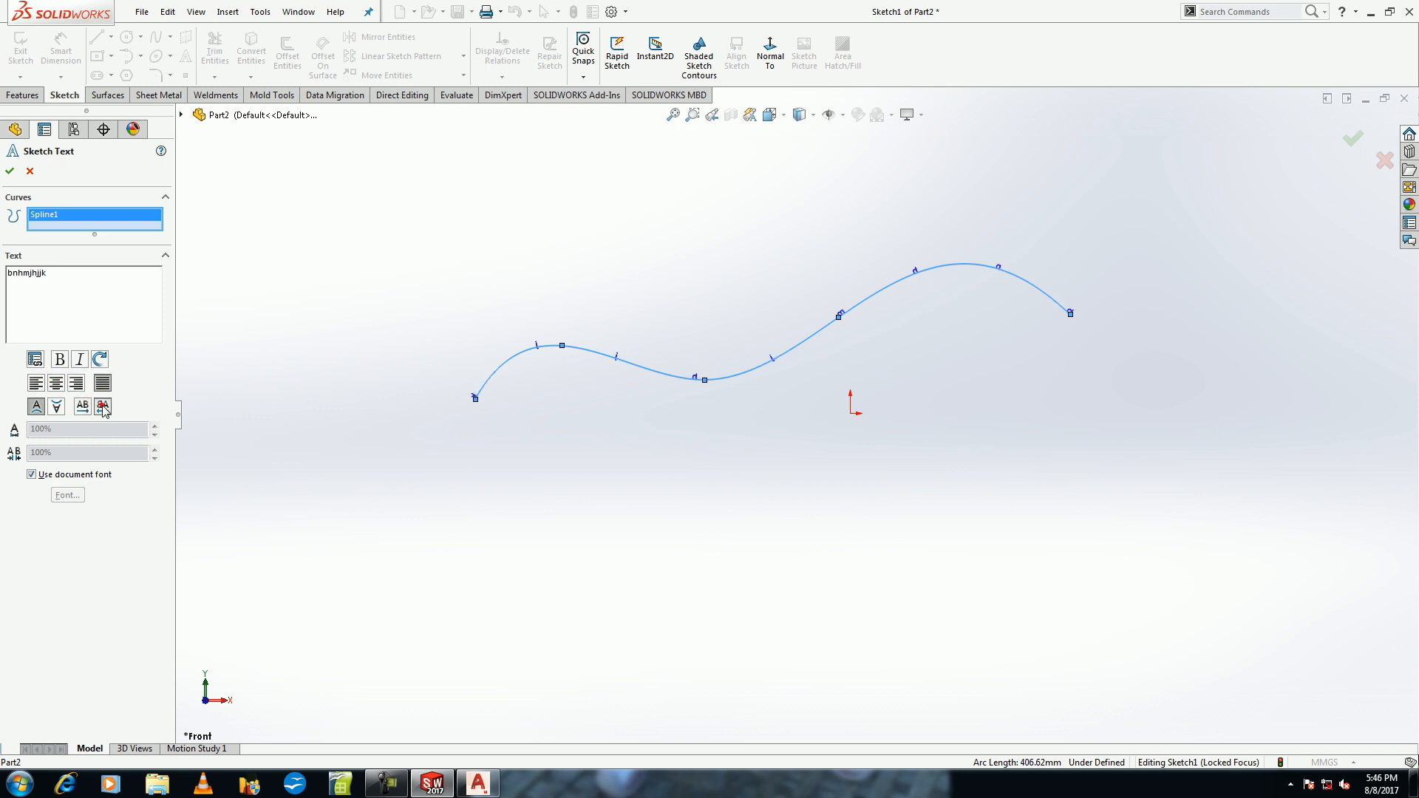
{"action": "left_click", "coordinate": [83, 409]}
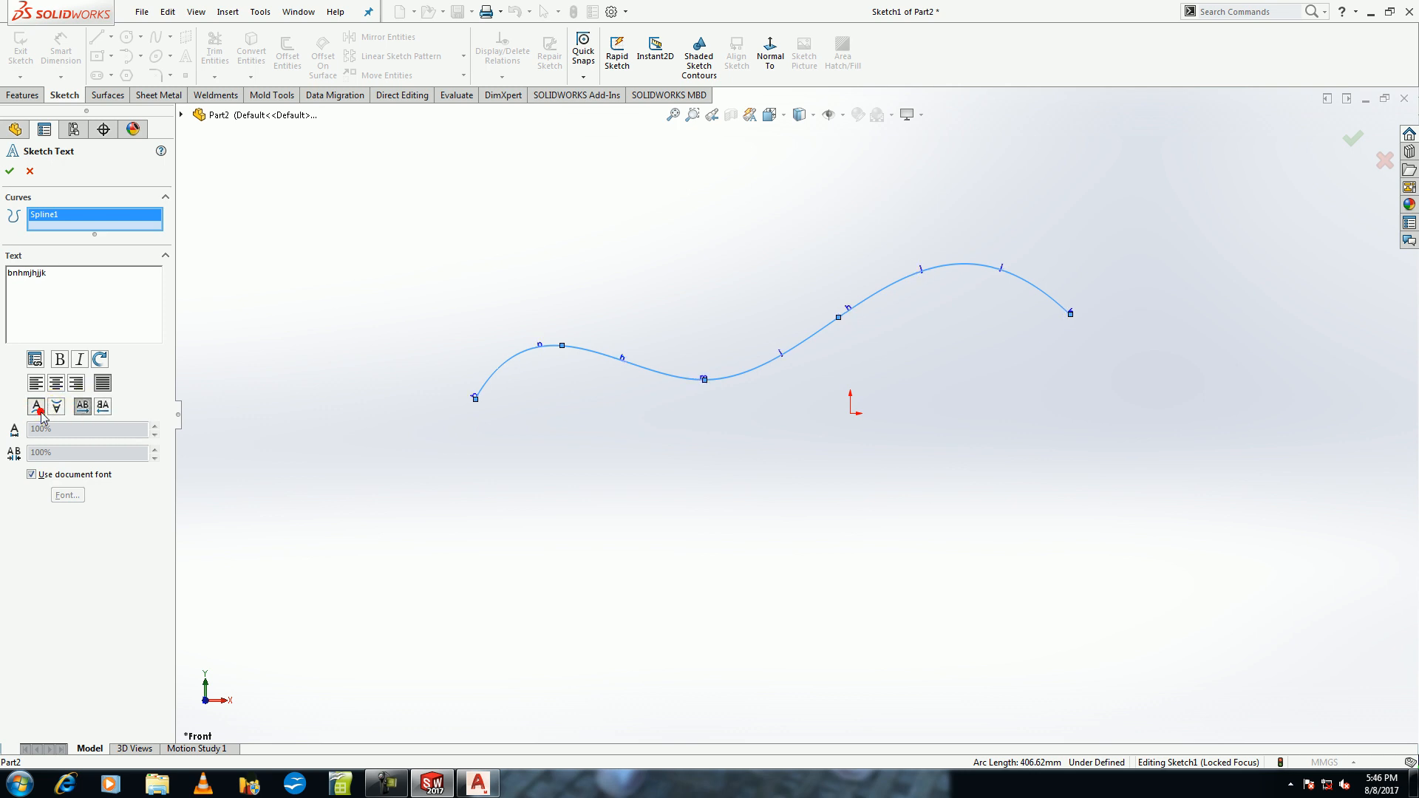
Replace the document font of the spline text with Chiller at a height of 10 mm, and accept the text.
{"action": "left_click", "coordinate": [32, 474]}
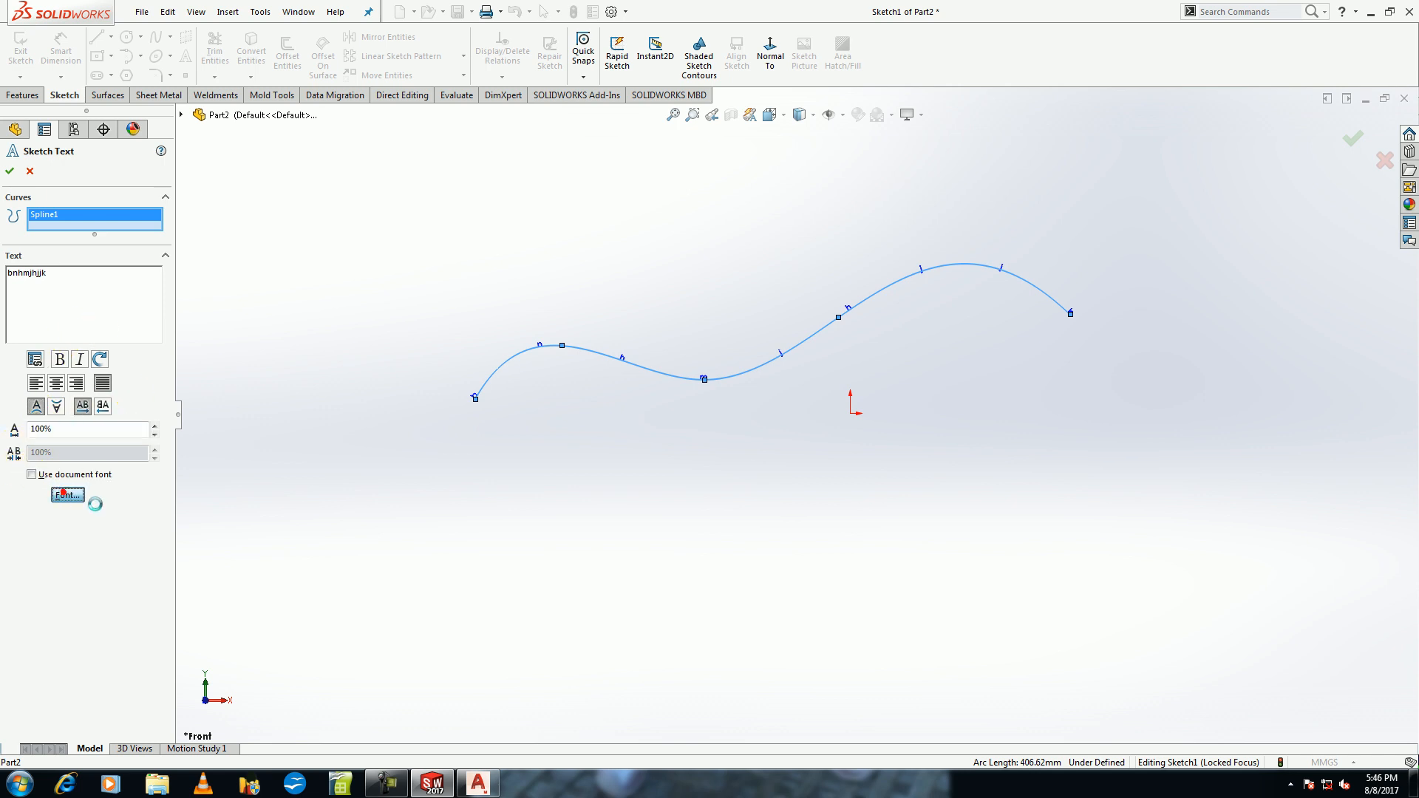
{"action": "left_click", "coordinate": [66, 495]}
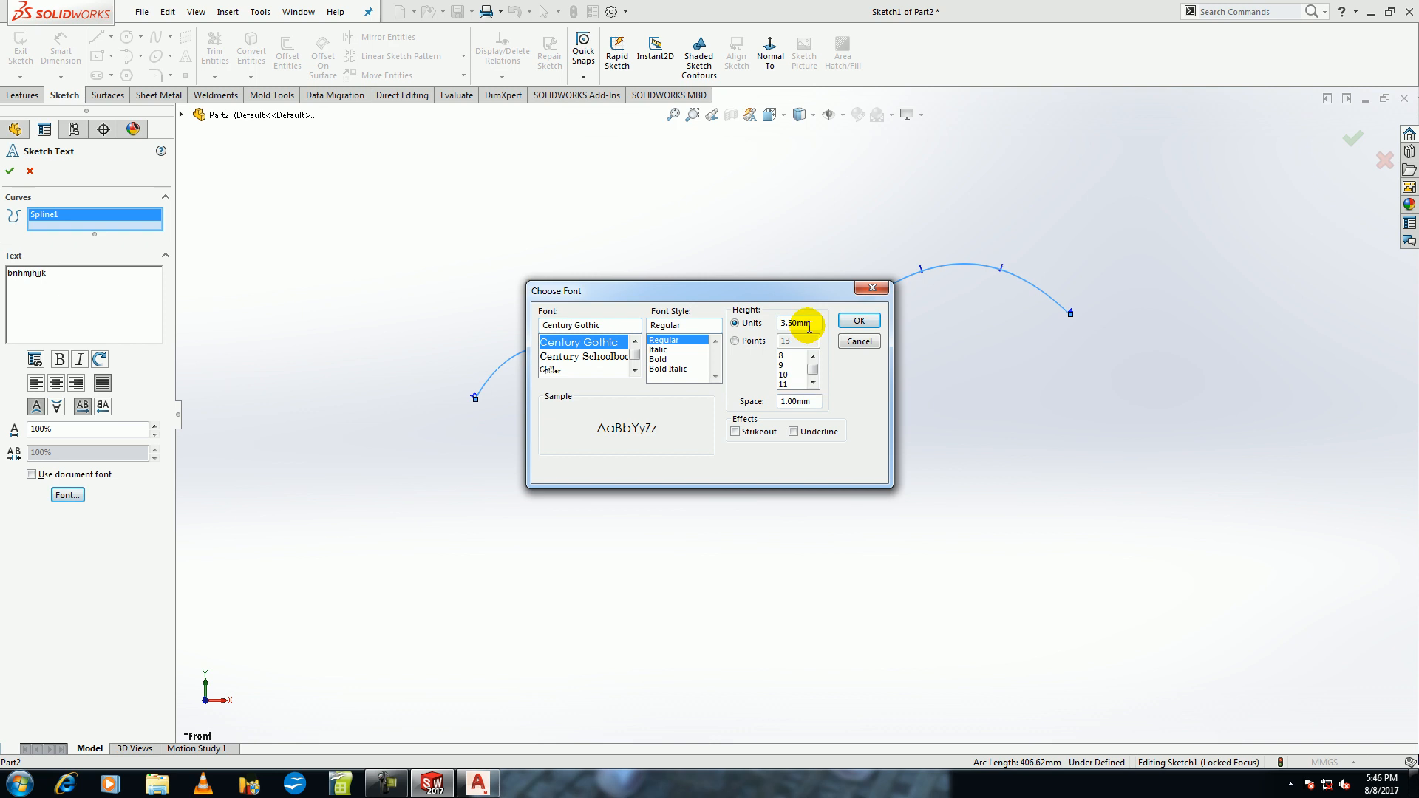
{"action": "left_click", "coordinate": [566, 370]}
{"action": "left_click", "coordinate": [794, 326]}
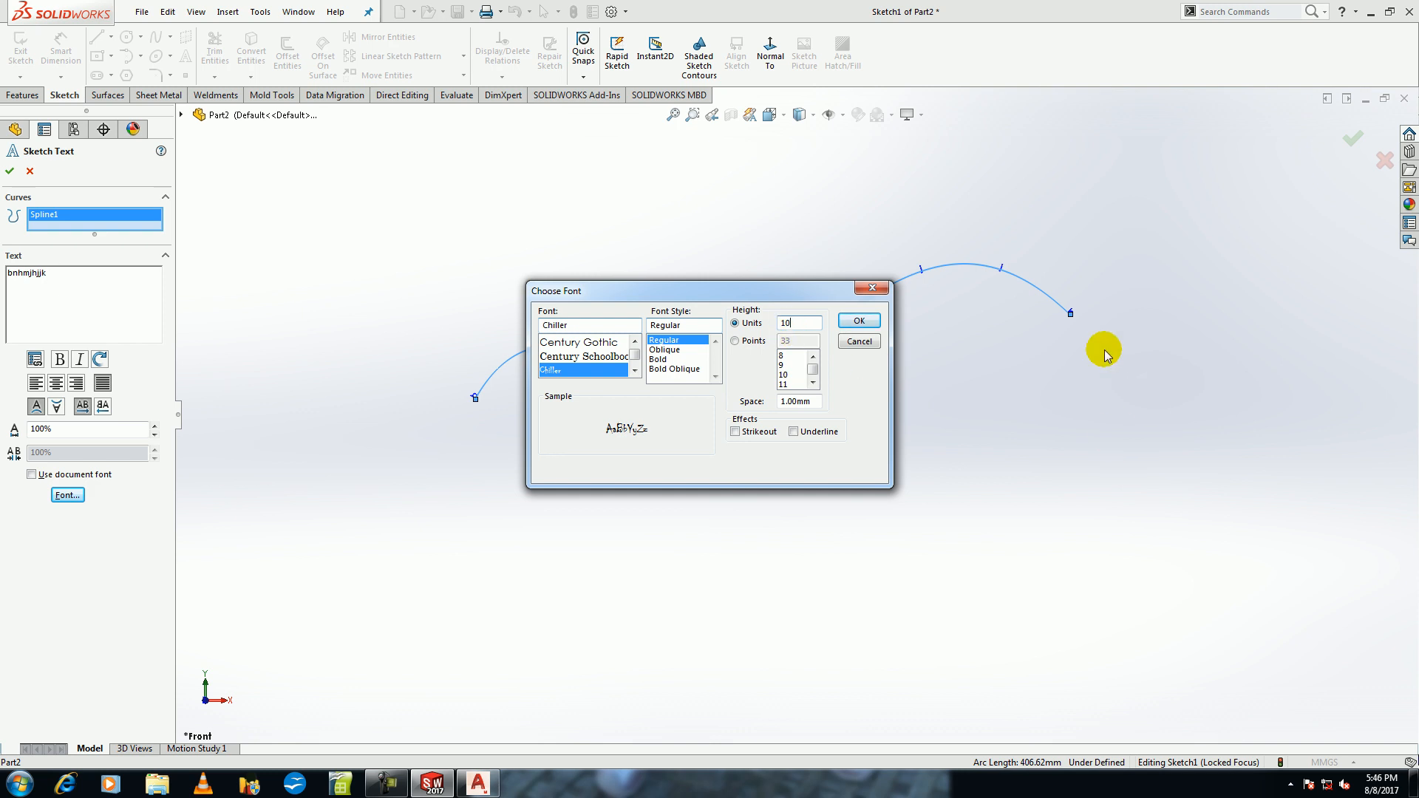
{"action": "left_click", "coordinate": [874, 321]}
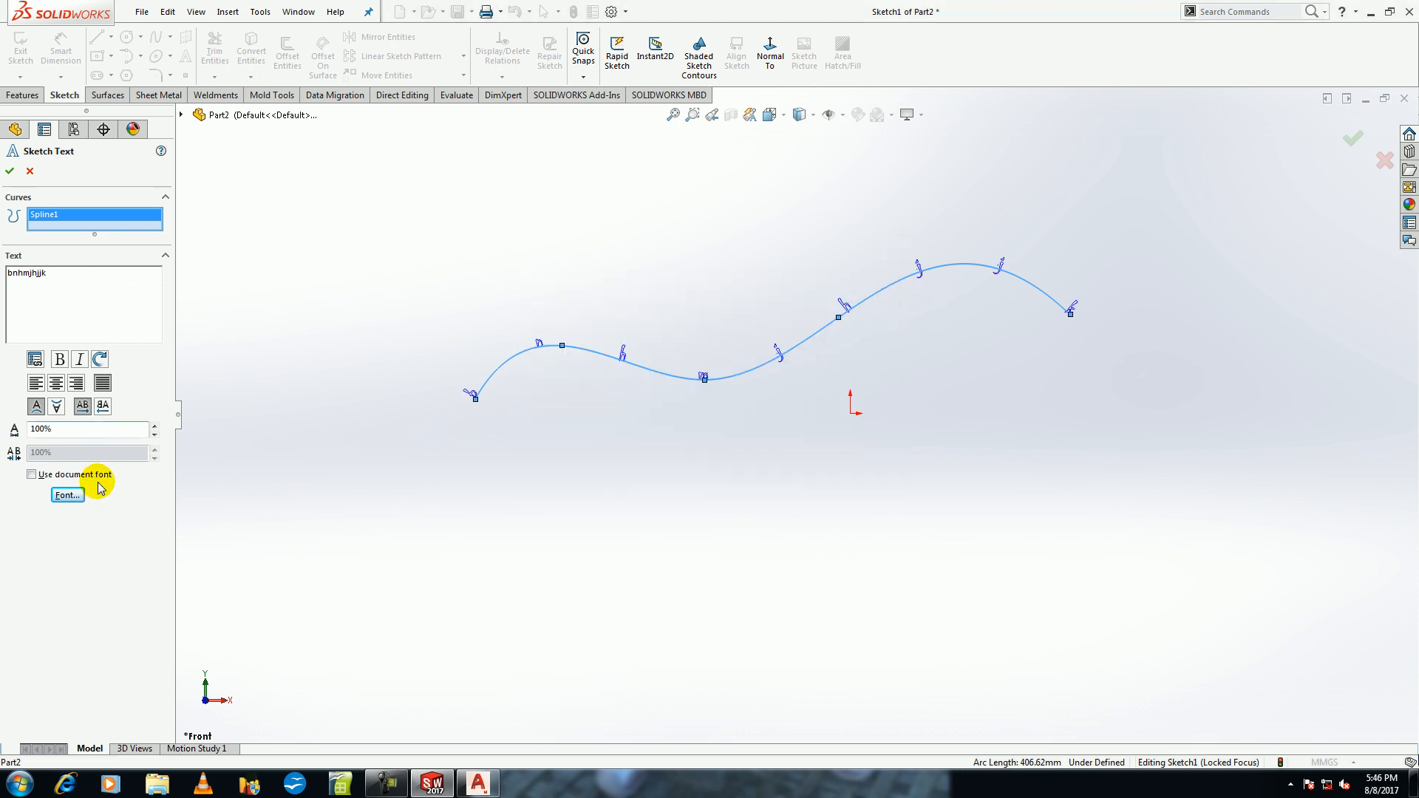
{"action": "left_click", "coordinate": [8, 173]}
Place a sketch point at X 50 mm and Y 60 mm.
{"action": "left_click", "coordinate": [186, 75]}
{"action": "left_click", "coordinate": [873, 224]}
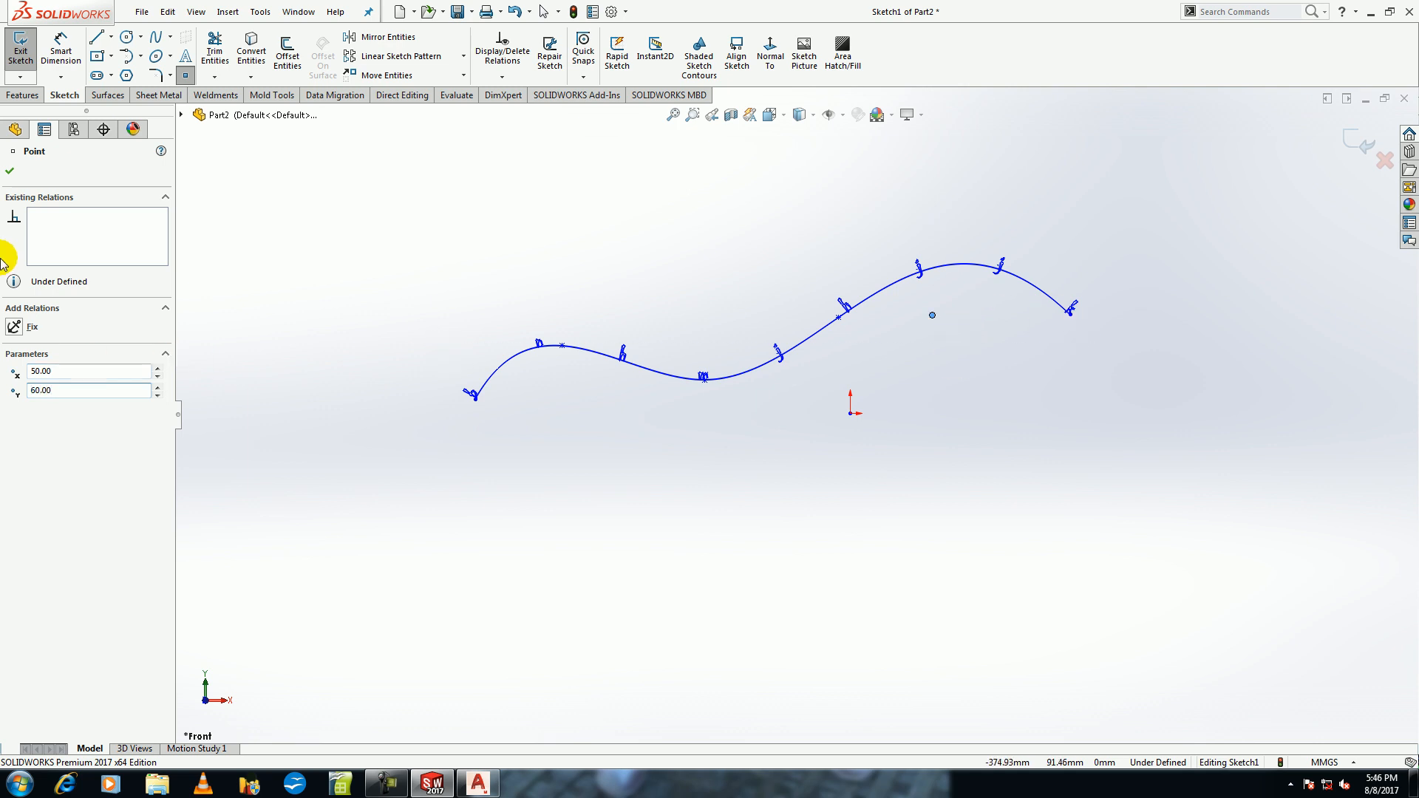
{"action": "left_click", "coordinate": [11, 173]}
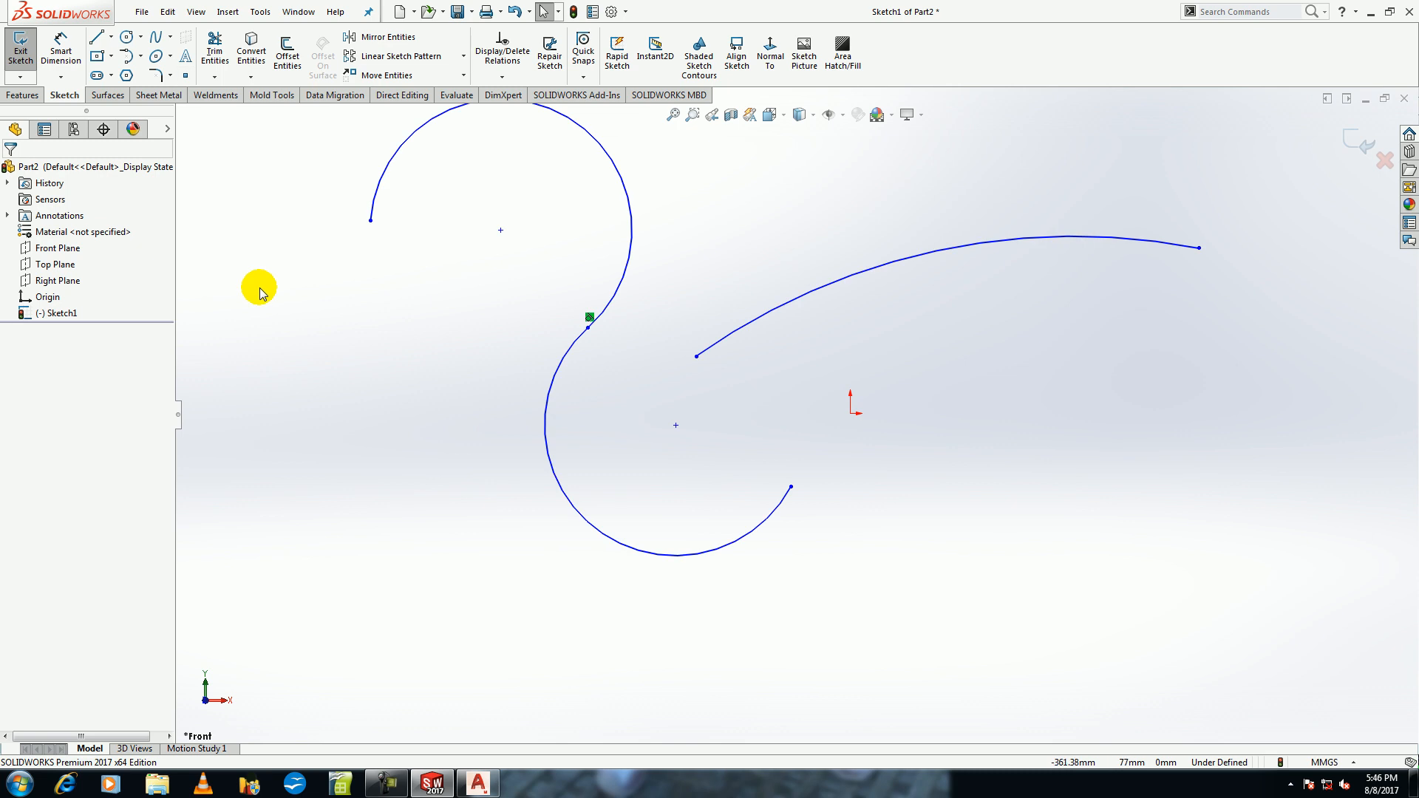
Undo the sketch entities until the sketch is empty.
{"action": "key", "text": "ctrl+z"}
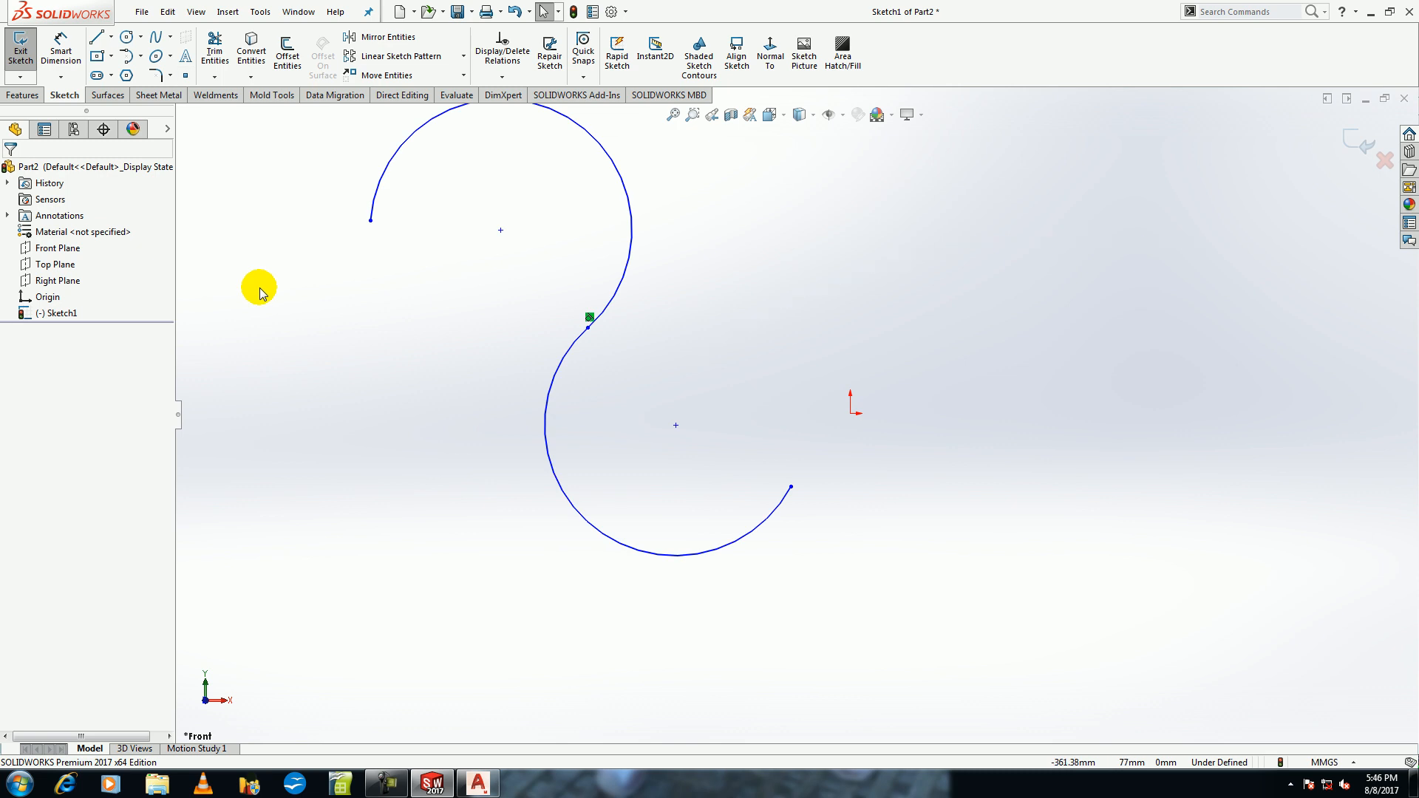
{"action": "key", "text": "ctrl+z"}
{"action": "key", "text": "ctrl+z"}
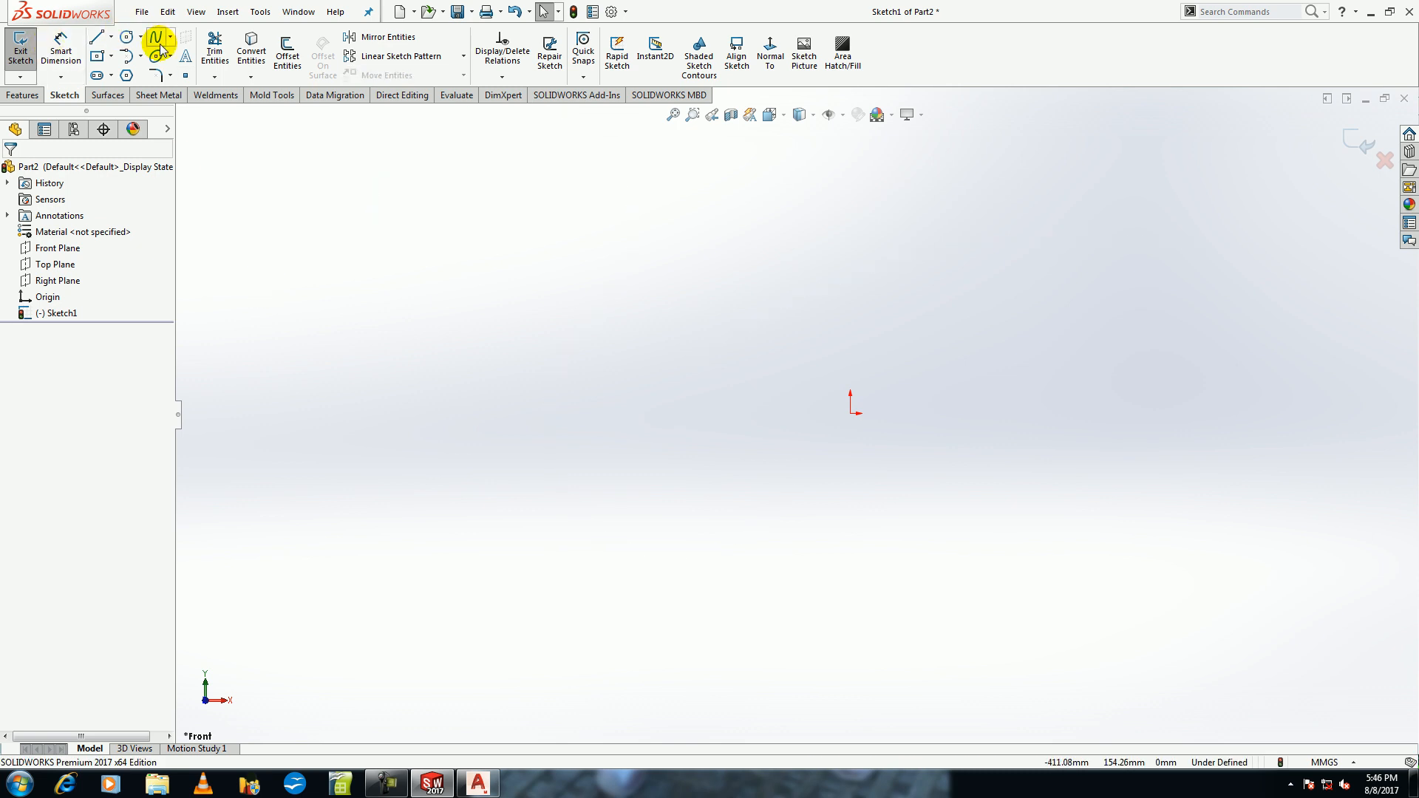
Draw five spaced vertical lines across the sketch, the leftmost about 261 mm long.
{"action": "left_click", "coordinate": [97, 41]}
{"action": "left_click", "coordinate": [38, 287]}
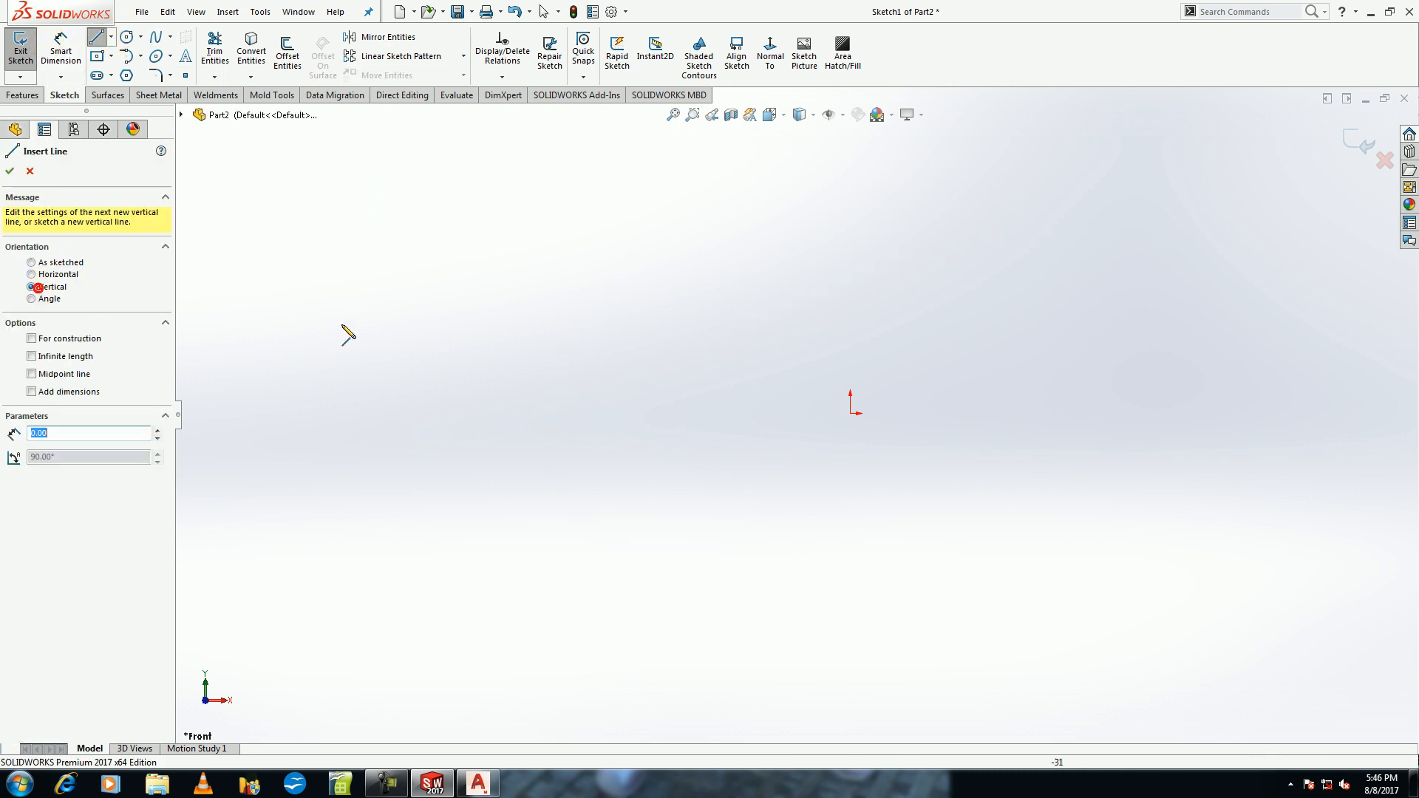
{"action": "left_click_drag", "start_coordinate": [384, 193], "coordinate": [384, 621]}
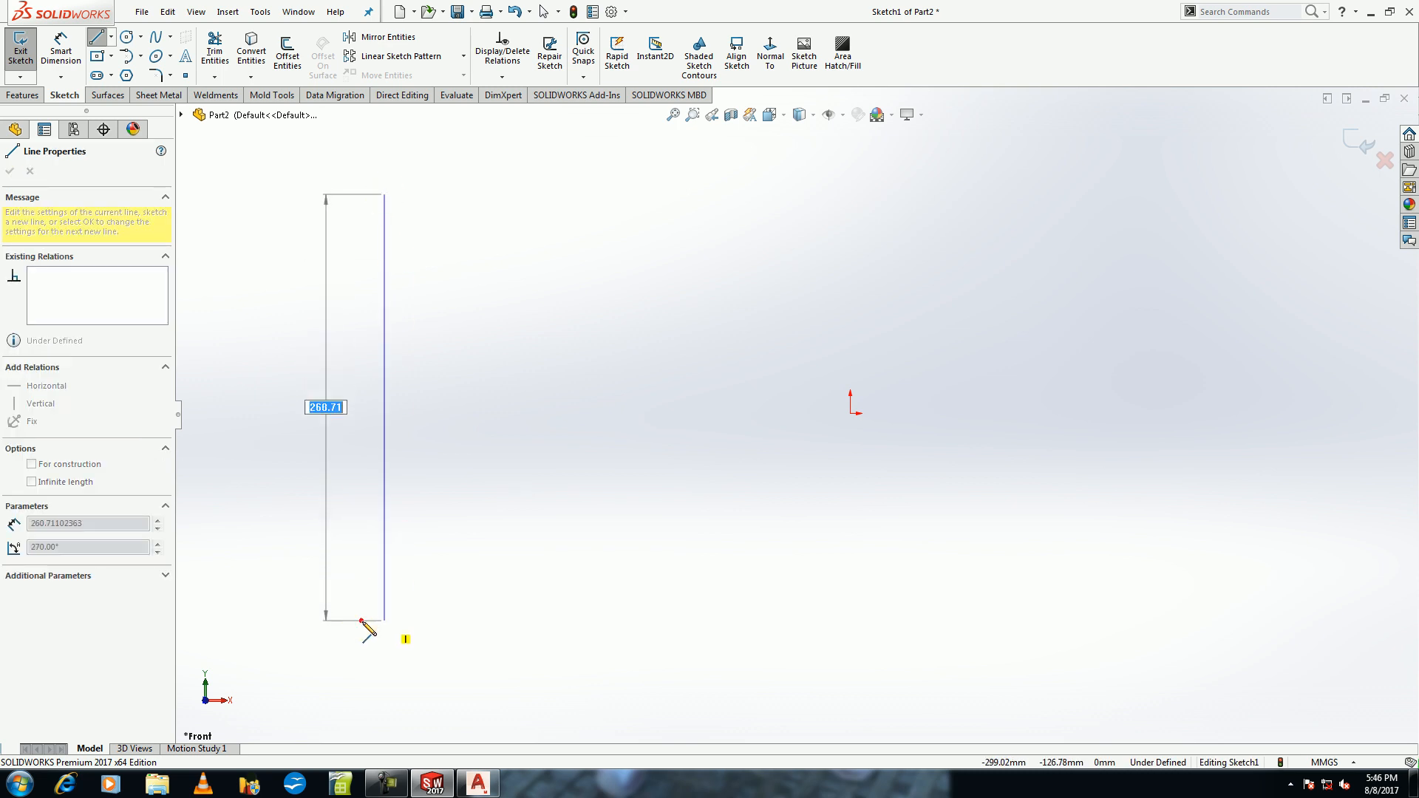
{"action": "mouse_move", "coordinate": [719, 185]}
{"action": "left_mouse_down"}
{"action": "mouse_move", "coordinate": [681, 564]}
{"action": "mouse_move", "coordinate": [738, 596]}
{"action": "mouse_move", "coordinate": [719, 587]}
{"action": "left_mouse_up"}
{"action": "mouse_move", "coordinate": [942, 175]}
{"action": "left_mouse_down"}
{"action": "mouse_move", "coordinate": [953, 326]}
{"action": "mouse_move", "coordinate": [911, 585]}
{"action": "left_mouse_up"}
{"action": "mouse_move", "coordinate": [1169, 151]}
{"action": "left_mouse_down"}
{"action": "mouse_move", "coordinate": [1190, 522]}
{"action": "mouse_move", "coordinate": [1160, 593]}
{"action": "mouse_move", "coordinate": [1171, 605]}
{"action": "left_mouse_up"}
{"action": "left_click_drag", "start_coordinate": [1330, 142], "coordinate": [1286, 595]}
{"action": "key", "text": "Escape"}
Draw three horizontal lines crossing the vertical lines, the middle one through the origin and the lowest about 664 mm long.
{"action": "left_click", "coordinate": [102, 37]}
{"action": "left_click", "coordinate": [67, 279]}
{"action": "left_click_drag", "start_coordinate": [301, 264], "coordinate": [1376, 264]}
{"action": "left_click_drag", "start_coordinate": [1377, 413], "coordinate": [276, 418]}
{"action": "left_click_drag", "start_coordinate": [291, 539], "coordinate": [1376, 539]}
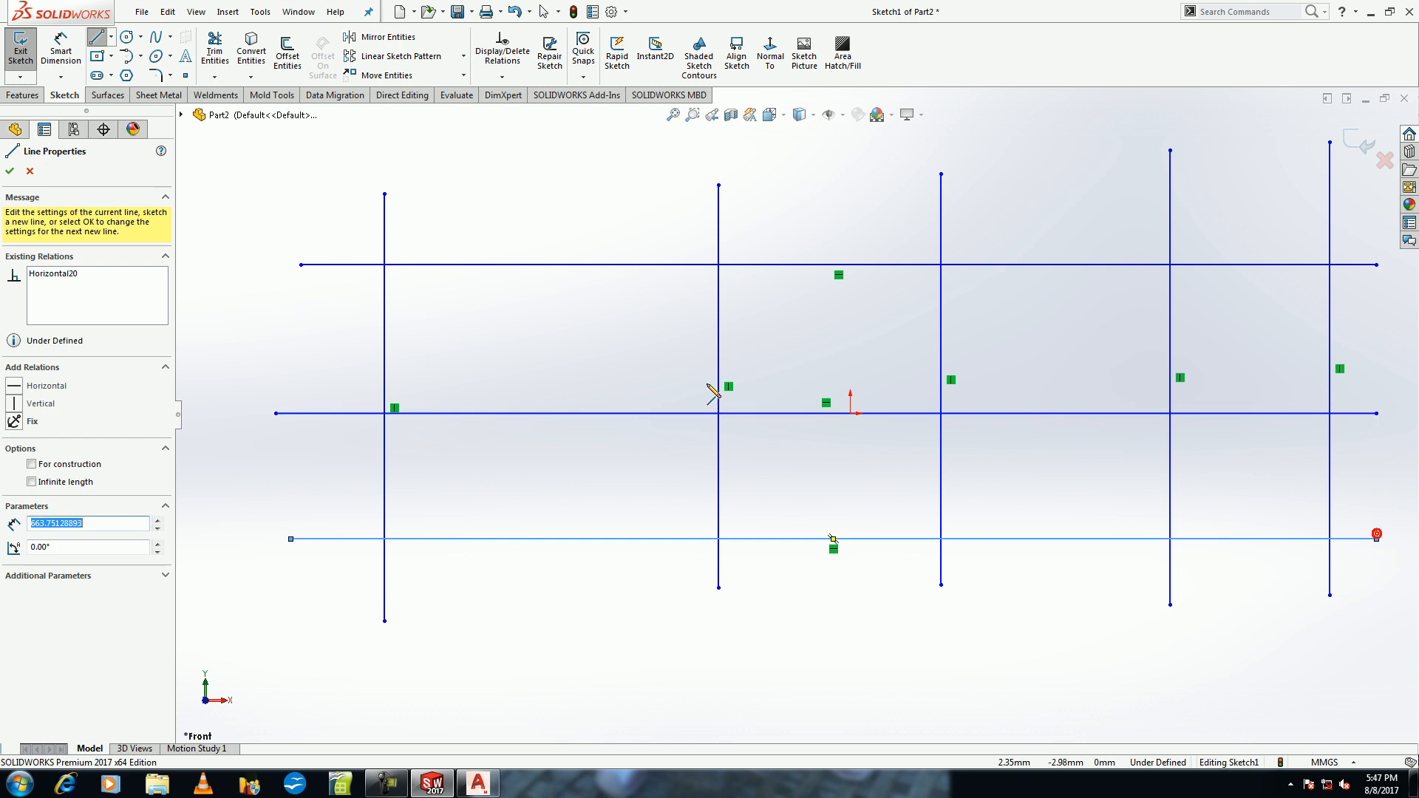
Power-trim the overhang at the grid's upper-left corner and corner-trim the upper horizontal line with the rightmost vertical line.
{"action": "left_click", "coordinate": [213, 46]}
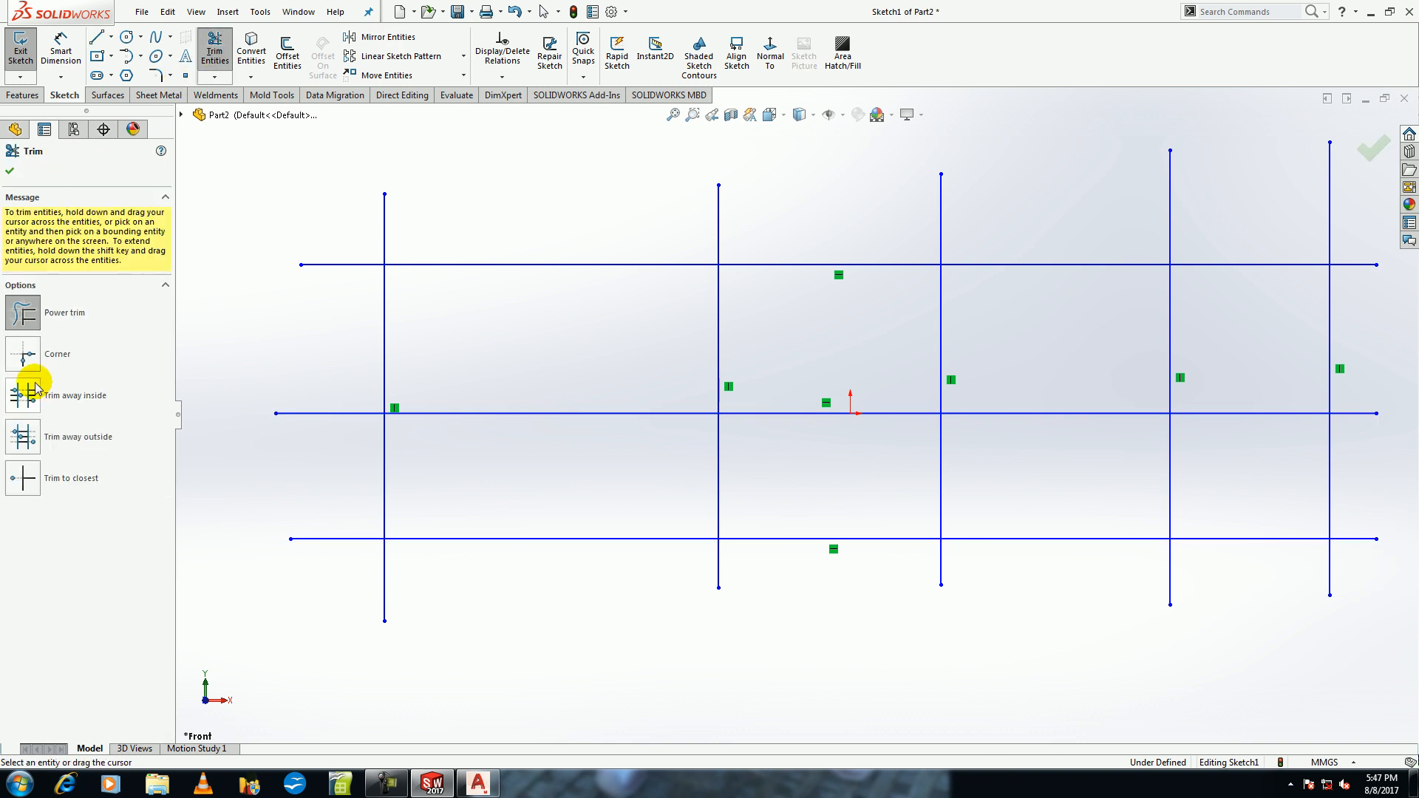
{"action": "left_click_drag", "start_coordinate": [359, 224], "coordinate": [331, 300]}
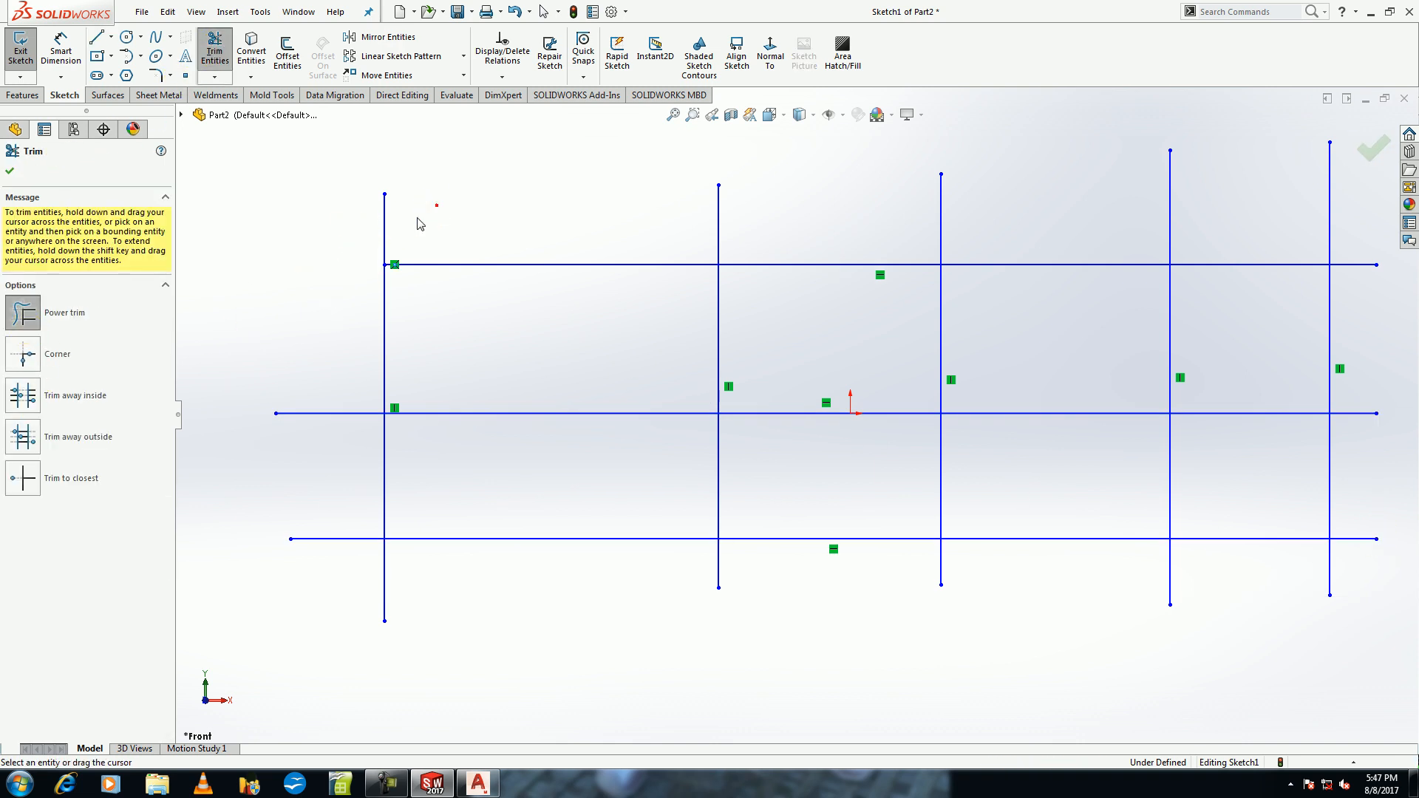
{"action": "left_click", "coordinate": [33, 363]}
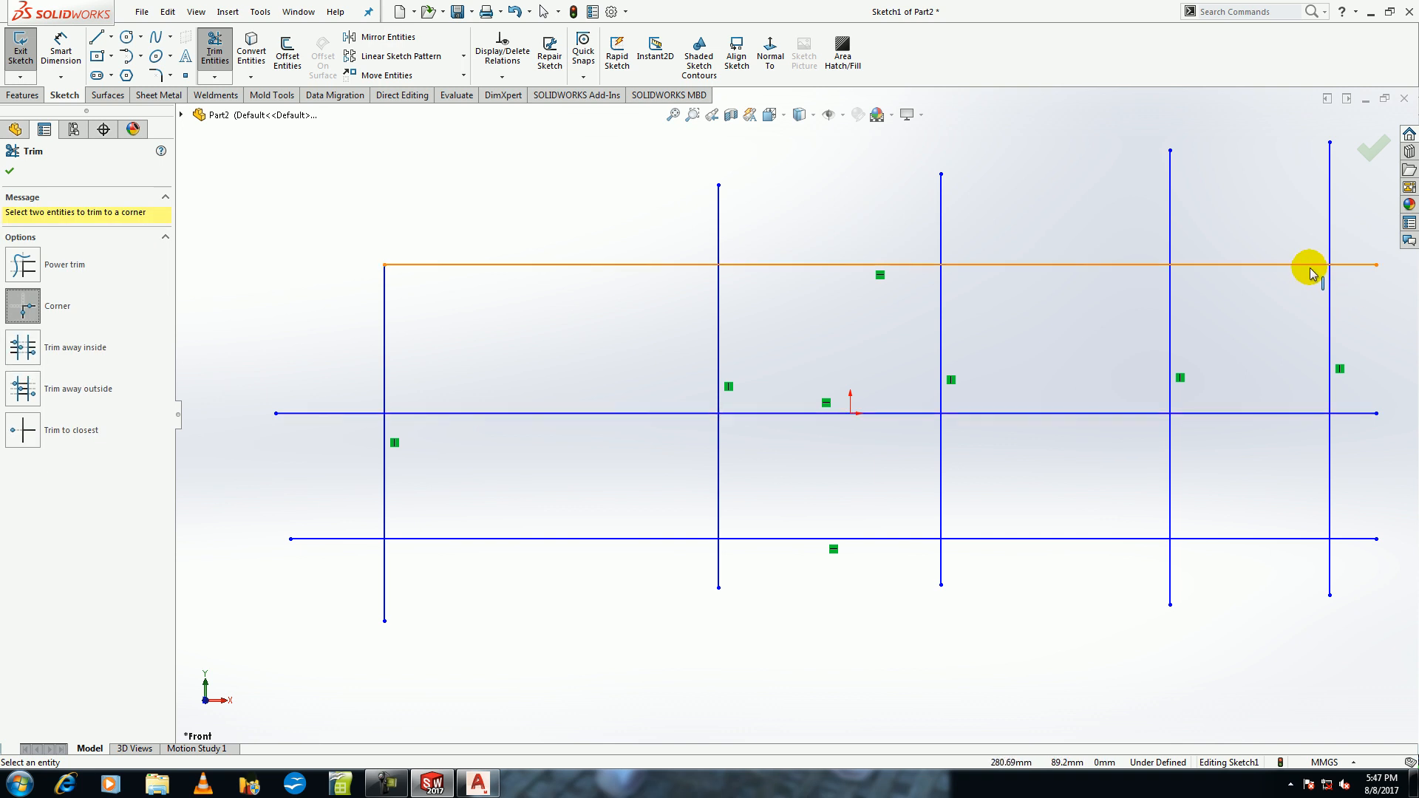
{"action": "left_click", "coordinate": [1330, 295]}
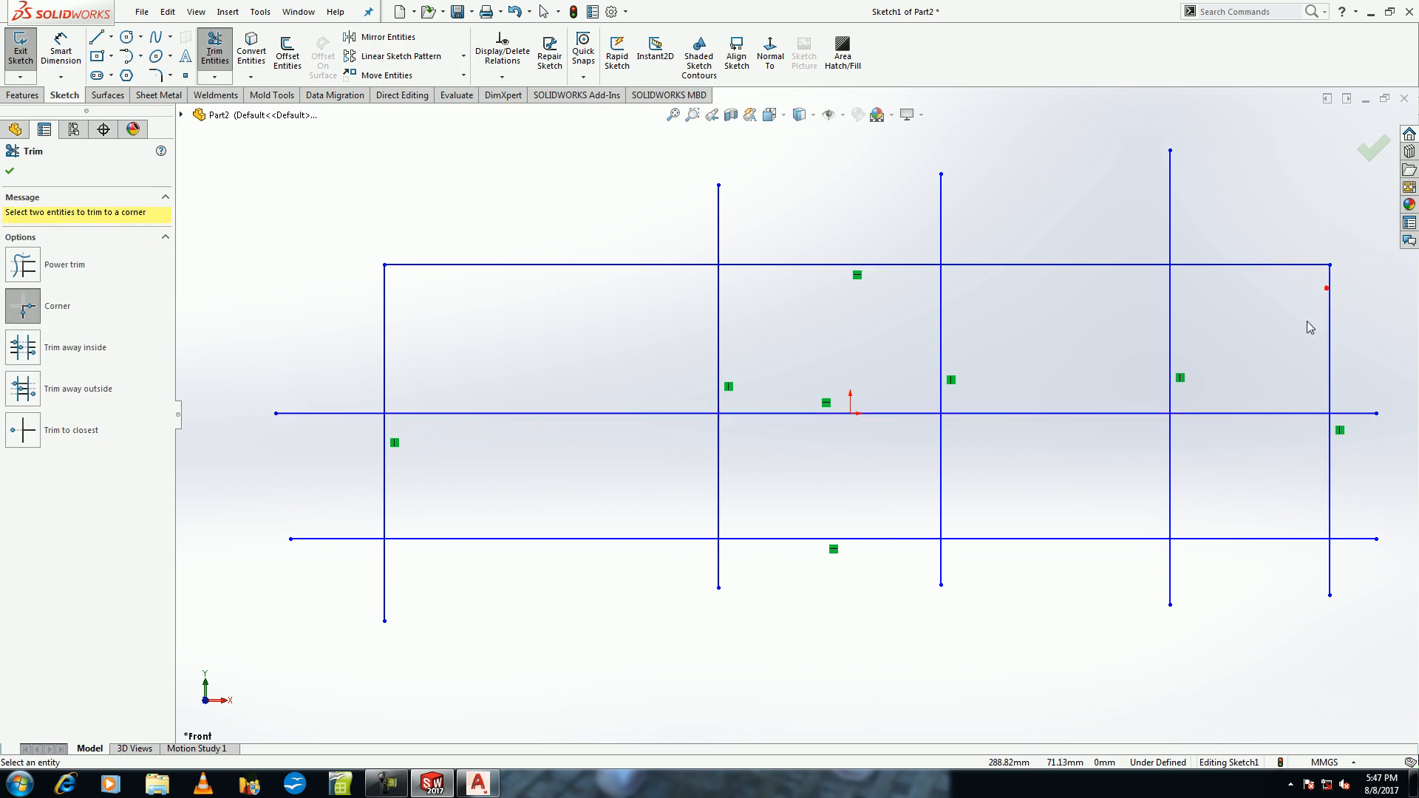
Using the second and third vertical lines as bounds, trim the upper horizontal line inside them and the middle one outside them.
{"action": "left_click", "coordinate": [30, 348]}
{"action": "left_click", "coordinate": [717, 366]}
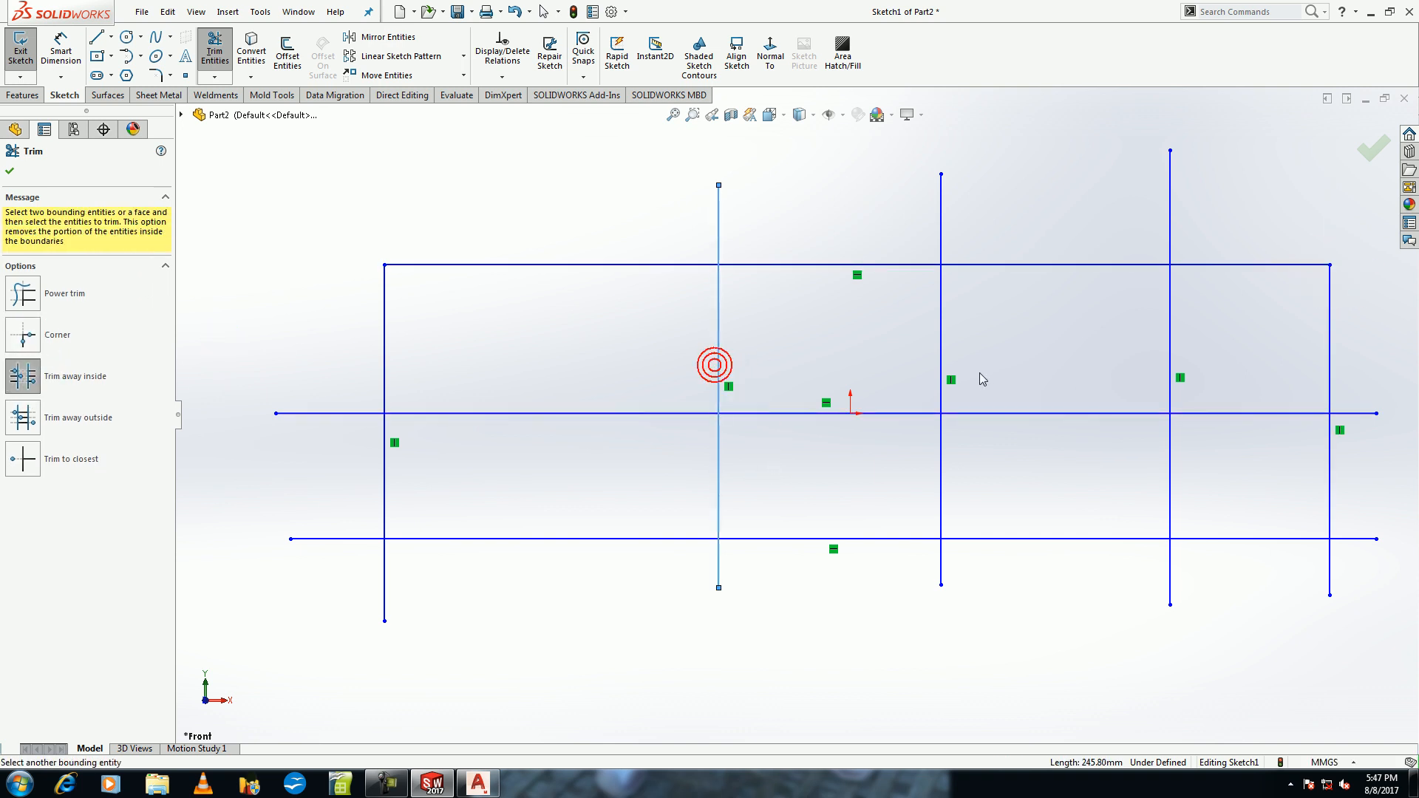
{"action": "left_click", "coordinate": [938, 362]}
{"action": "left_click", "coordinate": [886, 274]}
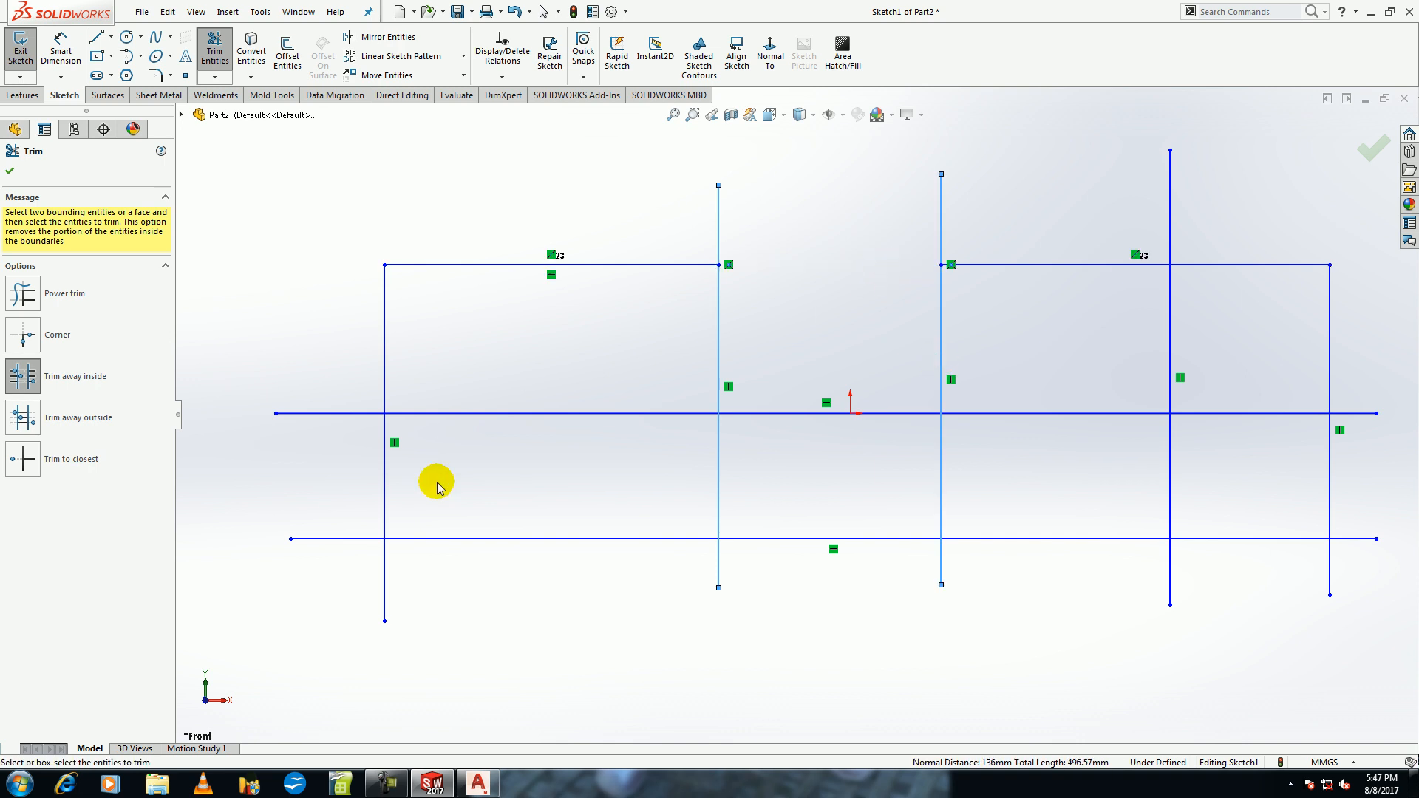
{"action": "left_click", "coordinate": [25, 403]}
{"action": "left_click", "coordinate": [819, 412]}
Trim both overhanging line ends at the grid's lower-left corner with Trim to closest.
{"action": "left_click", "coordinate": [22, 458]}
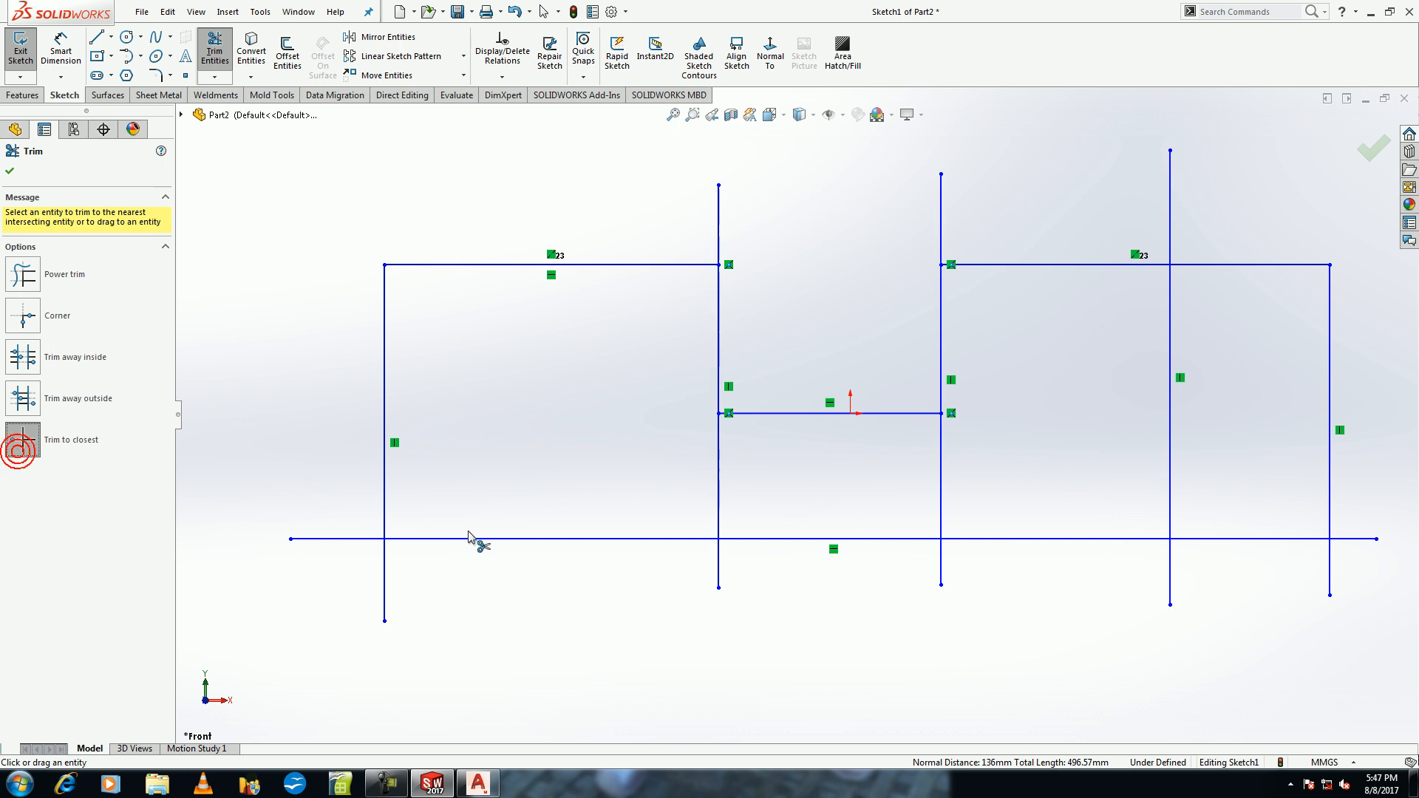
{"action": "left_click", "coordinate": [355, 540]}
{"action": "left_click", "coordinate": [385, 573]}
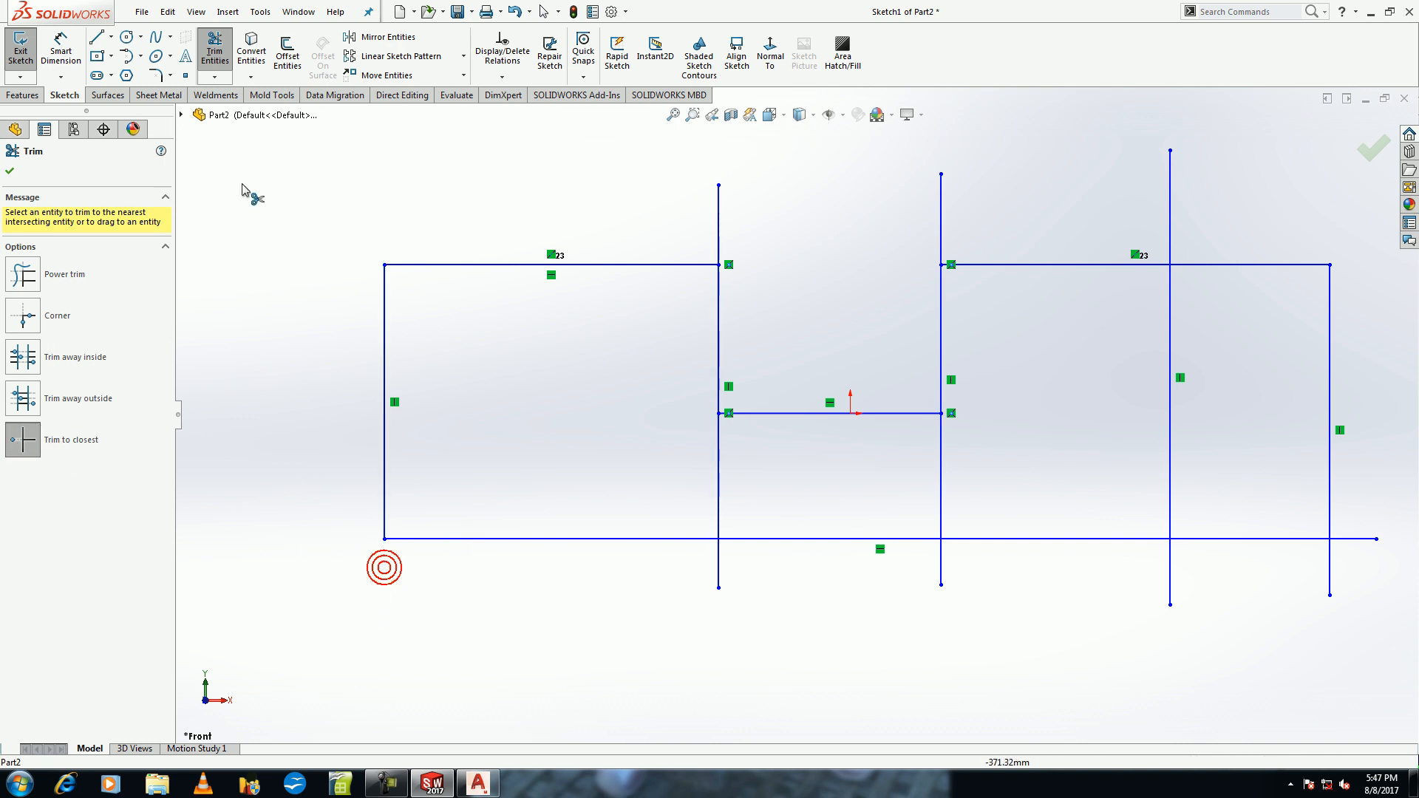
Extend the middle horizontal line at both ends to the leftmost and rightmost vertical lines.
{"action": "left_click", "coordinate": [213, 77]}
{"action": "left_click", "coordinate": [248, 112]}
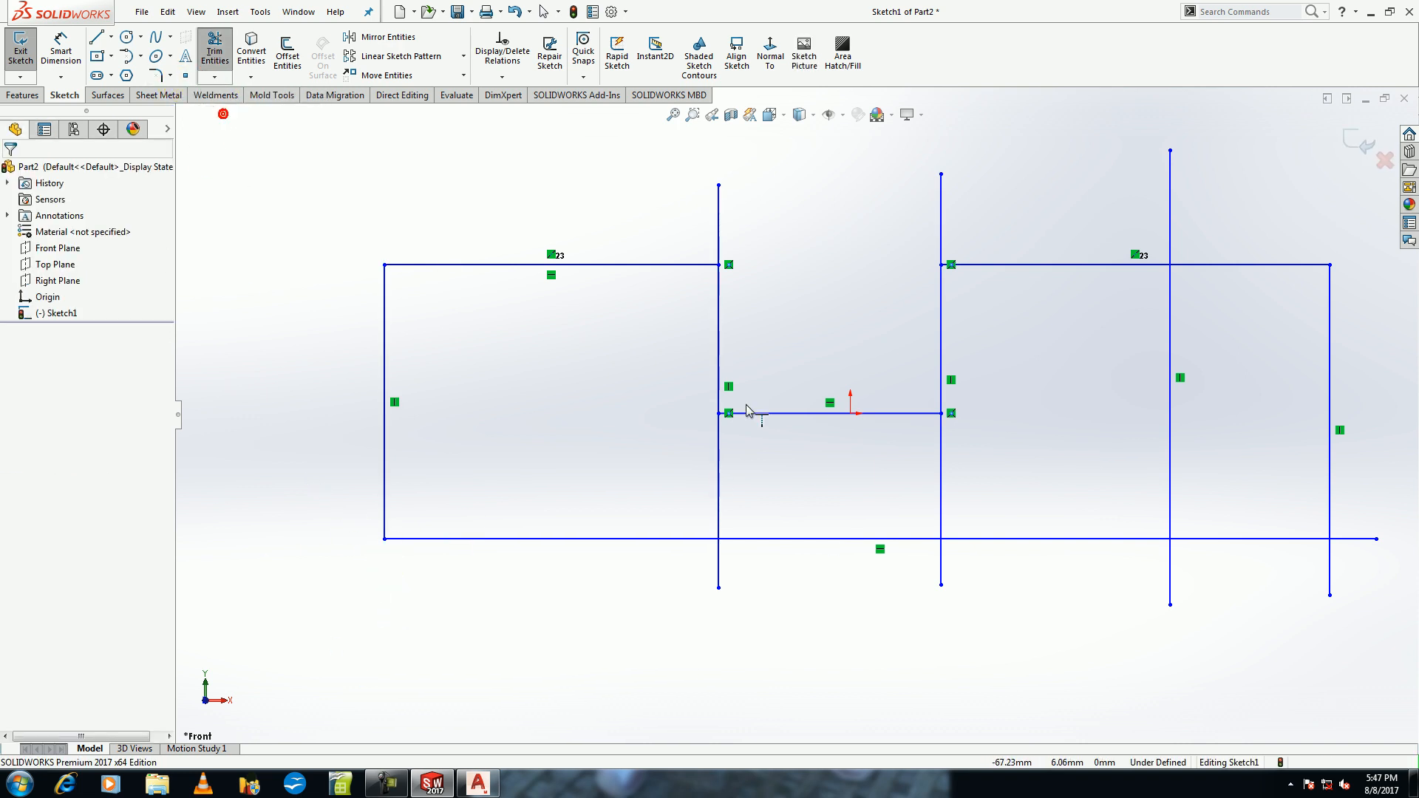
{"action": "left_click", "coordinate": [748, 414]}
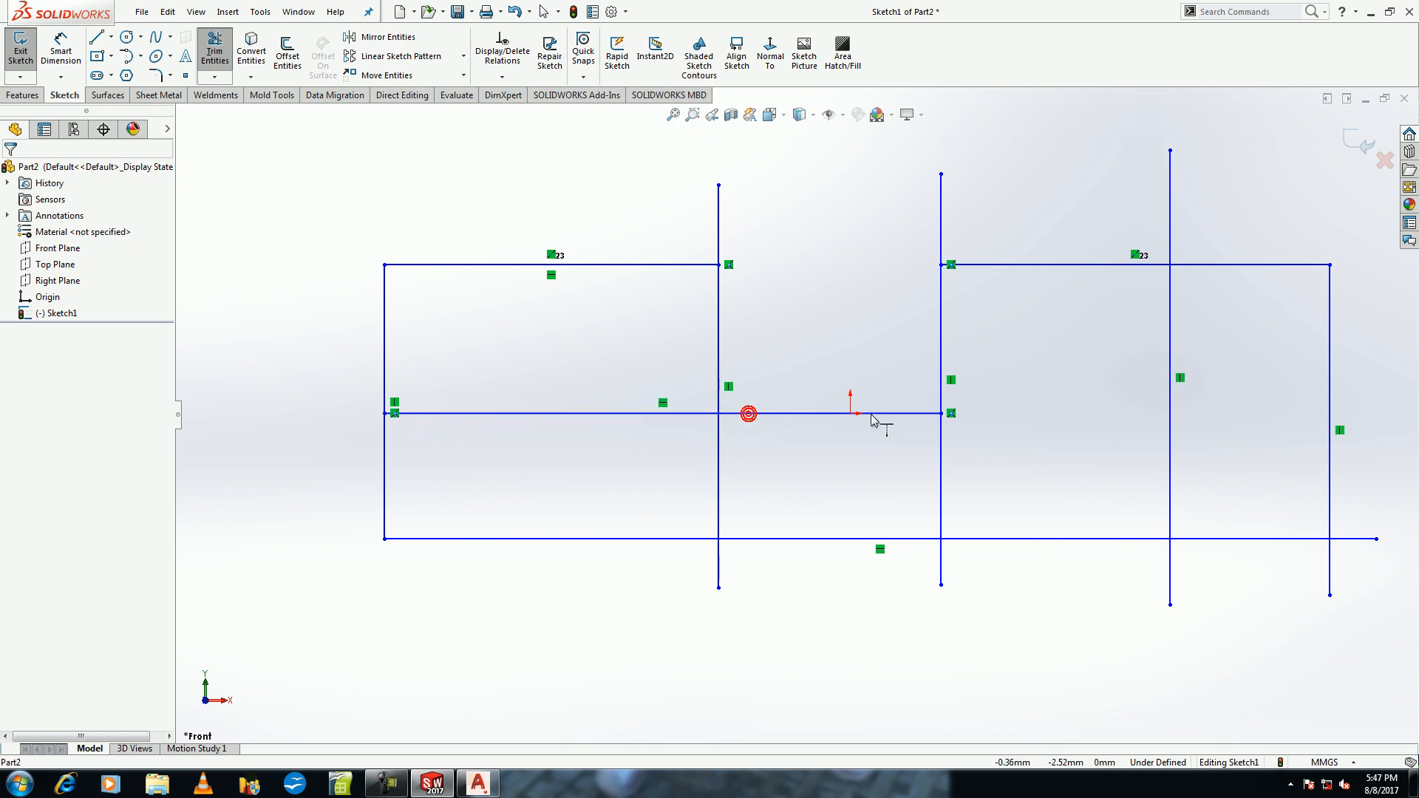
{"action": "left_click", "coordinate": [1053, 415]}
{"action": "left_click", "coordinate": [1053, 418]}
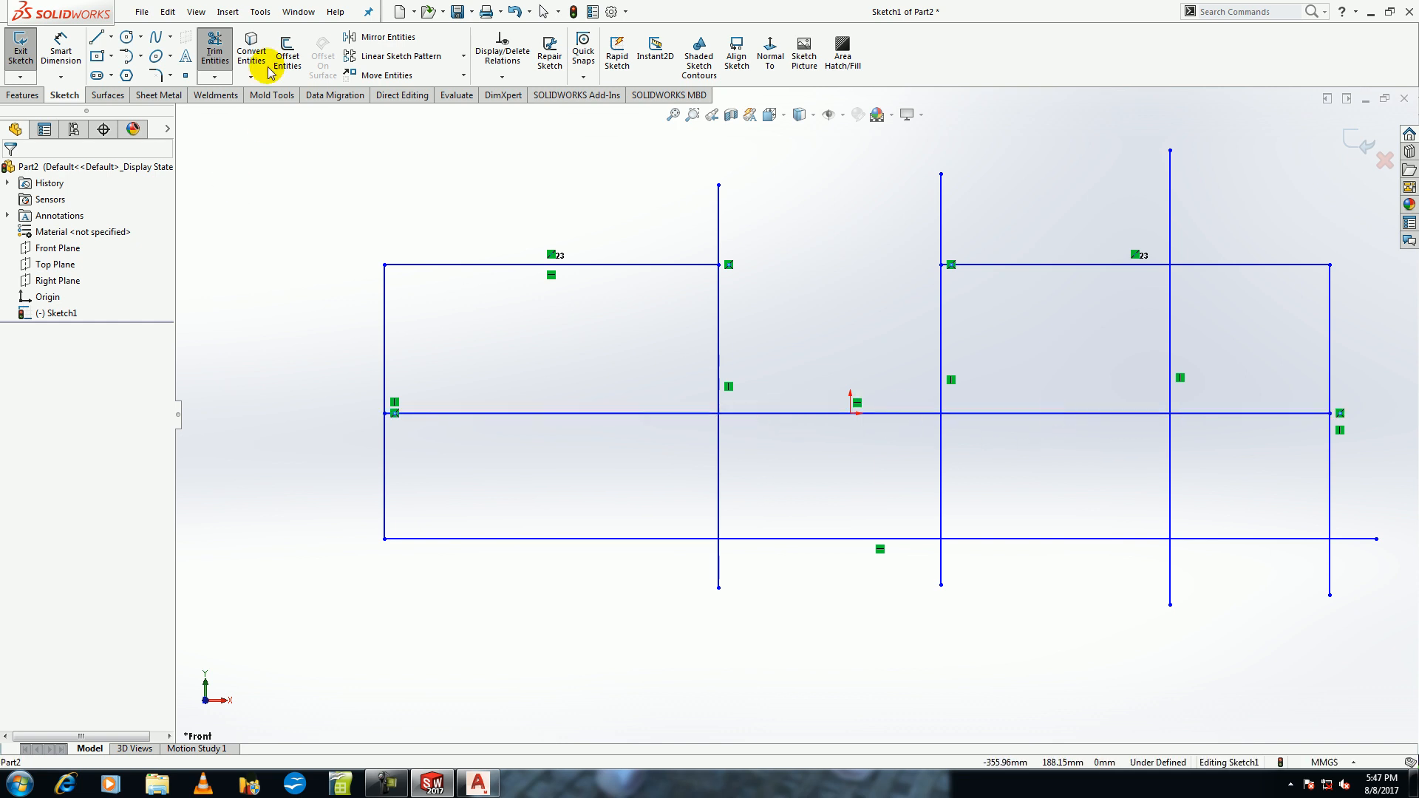
Clear the whole line grid from the sketch with Power trim.
{"action": "left_click", "coordinate": [213, 51]}
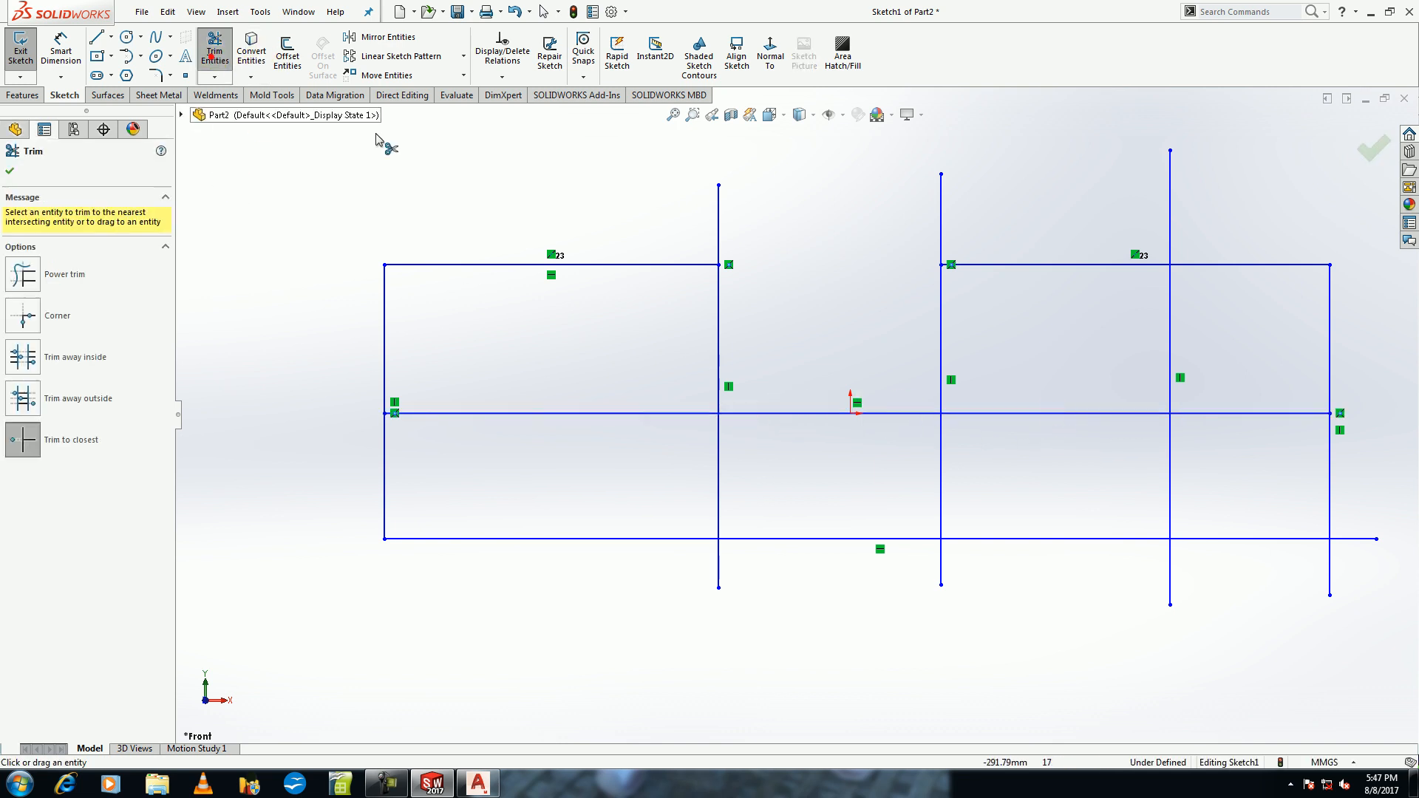
{"action": "left_click", "coordinate": [24, 281]}
{"action": "mouse_move", "coordinate": [567, 213]}
{"action": "left_mouse_down"}
{"action": "mouse_move", "coordinate": [516, 640]}
{"action": "mouse_move", "coordinate": [342, 308]}
{"action": "mouse_move", "coordinate": [641, 257]}
{"action": "mouse_move", "coordinate": [854, 326]}
{"action": "mouse_move", "coordinate": [664, 499]}
{"action": "mouse_move", "coordinate": [916, 307]}
{"action": "mouse_move", "coordinate": [1015, 207]}
{"action": "mouse_move", "coordinate": [1298, 221]}
{"action": "mouse_move", "coordinate": [1158, 544]}
{"action": "mouse_move", "coordinate": [1365, 482]}
{"action": "mouse_move", "coordinate": [1239, 579]}
{"action": "mouse_move", "coordinate": [810, 537]}
{"action": "left_mouse_up"}
{"action": "left_click", "coordinate": [251, 57]}
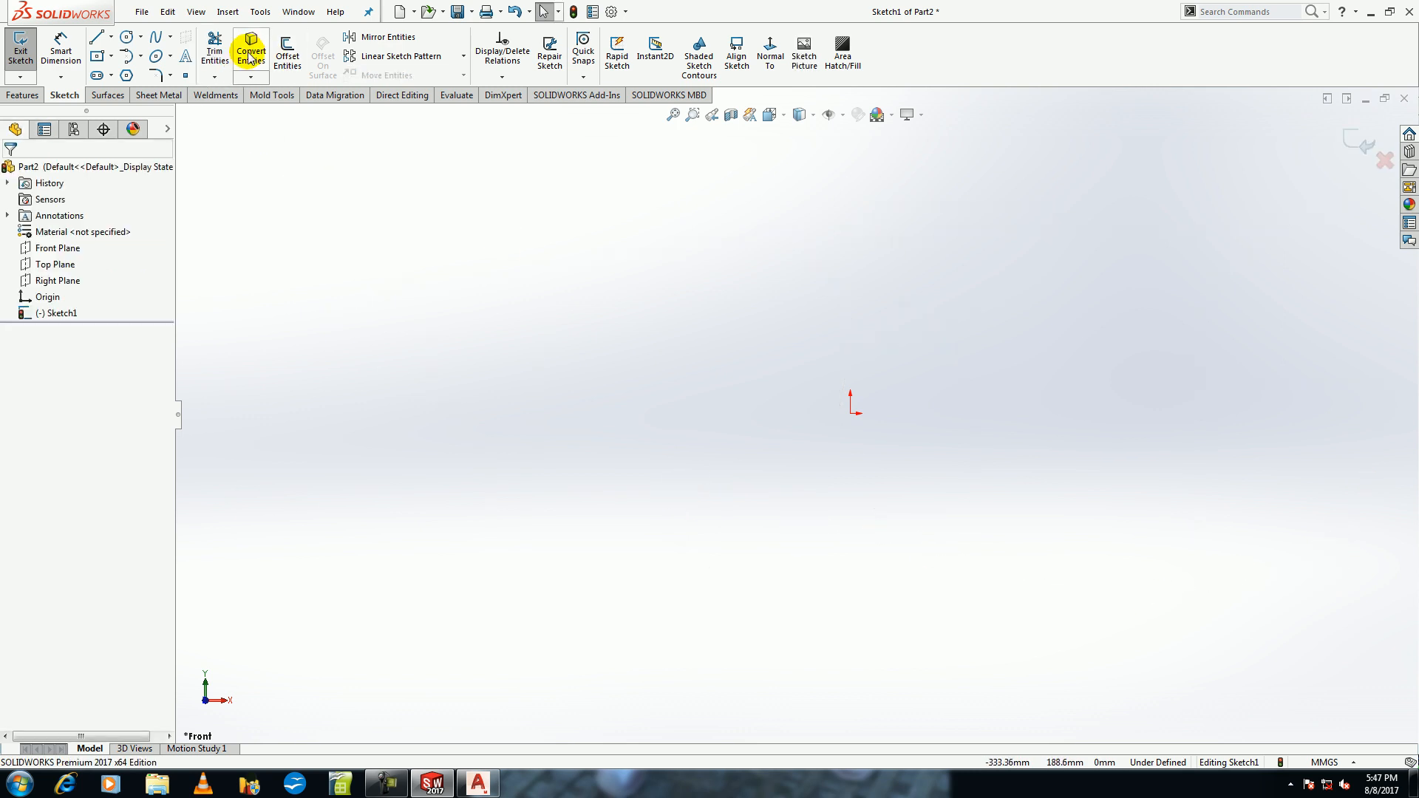
{"action": "left_click", "coordinate": [394, 782]}
{"action": "left_click", "coordinate": [1343, 716]}
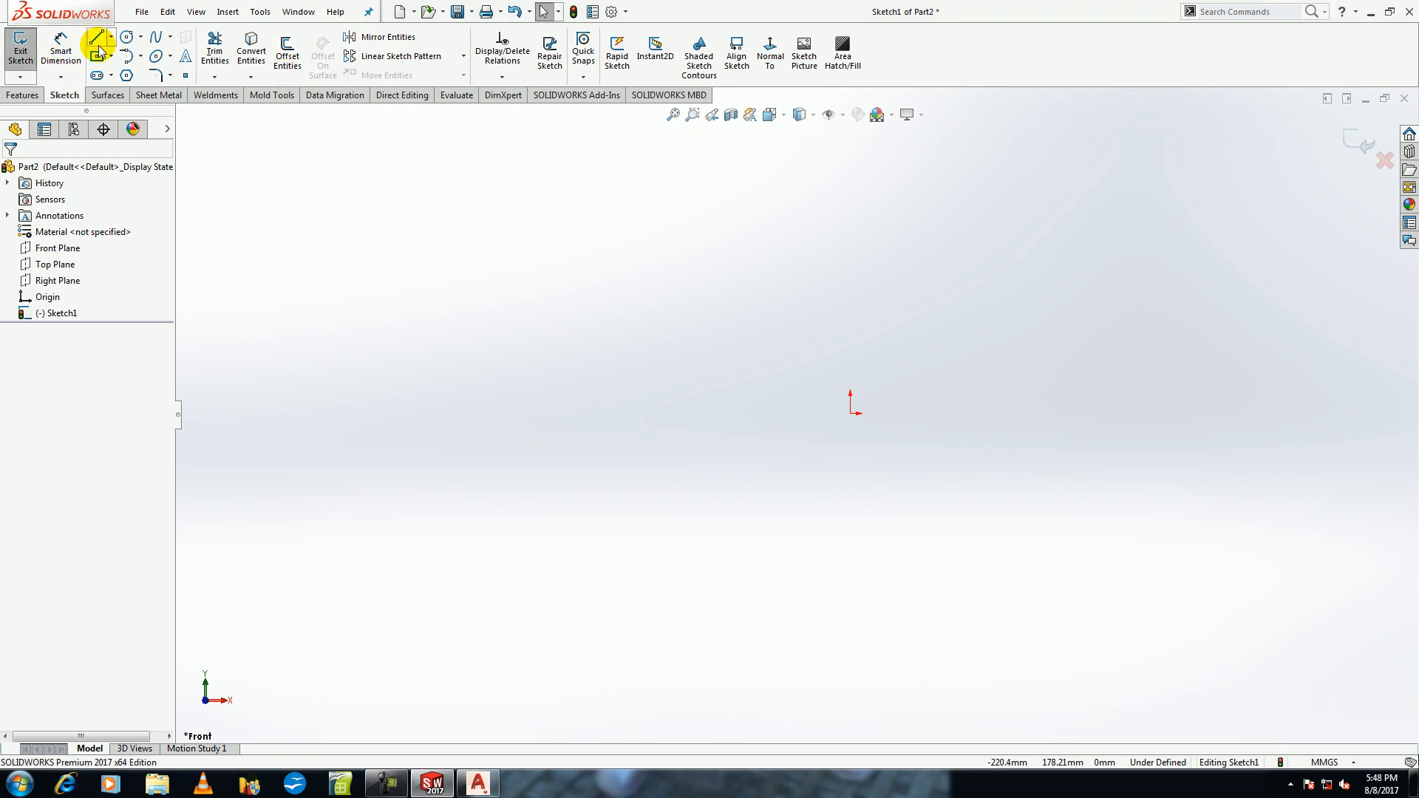
Draw a connected chain of three lines: a horizontal one, a slanted one rising to the right, and a higher horizontal one.
{"action": "left_click", "coordinate": [96, 39]}
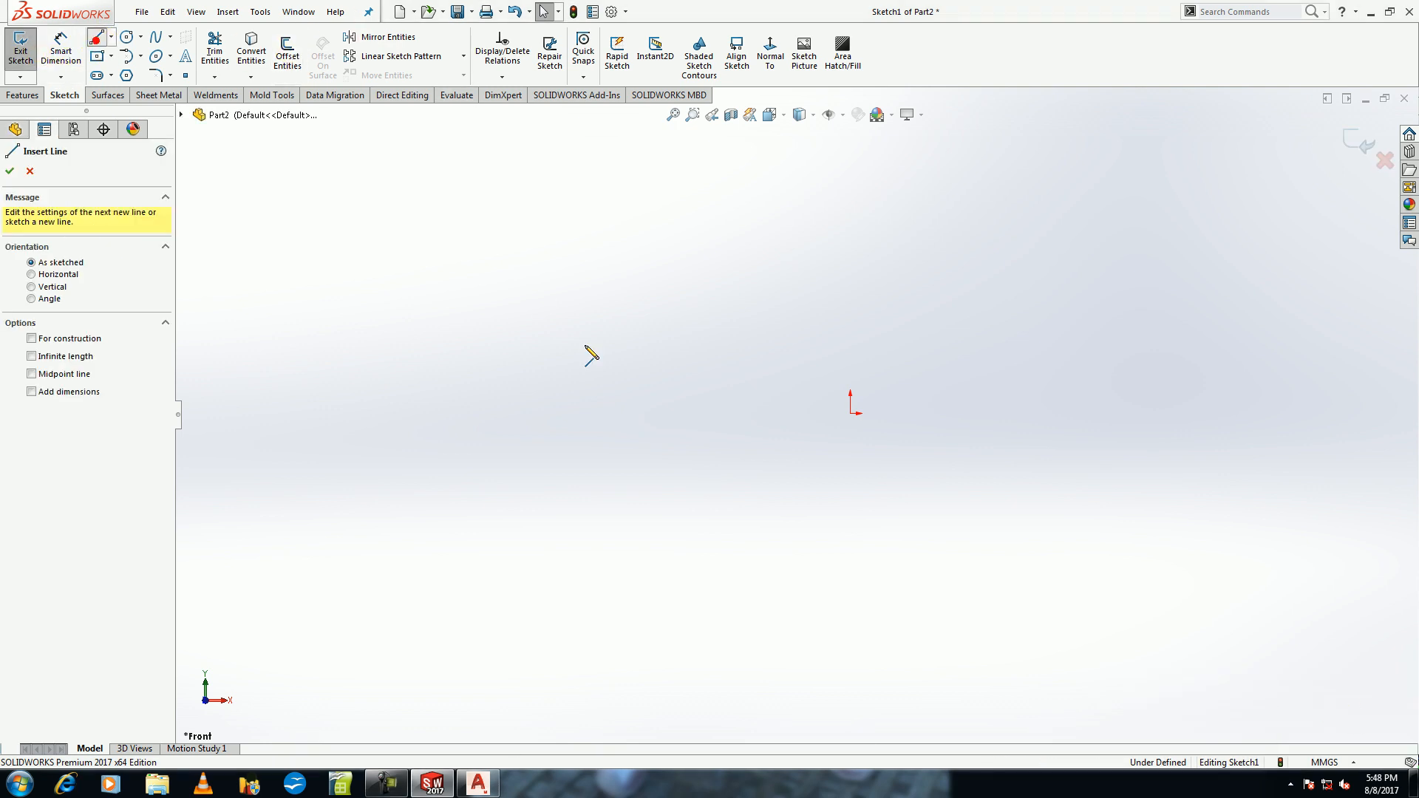
{"action": "left_click", "coordinate": [417, 397]}
{"action": "left_click", "coordinate": [592, 397]}
{"action": "left_click", "coordinate": [779, 285]}
{"action": "left_click", "coordinate": [1076, 285]}
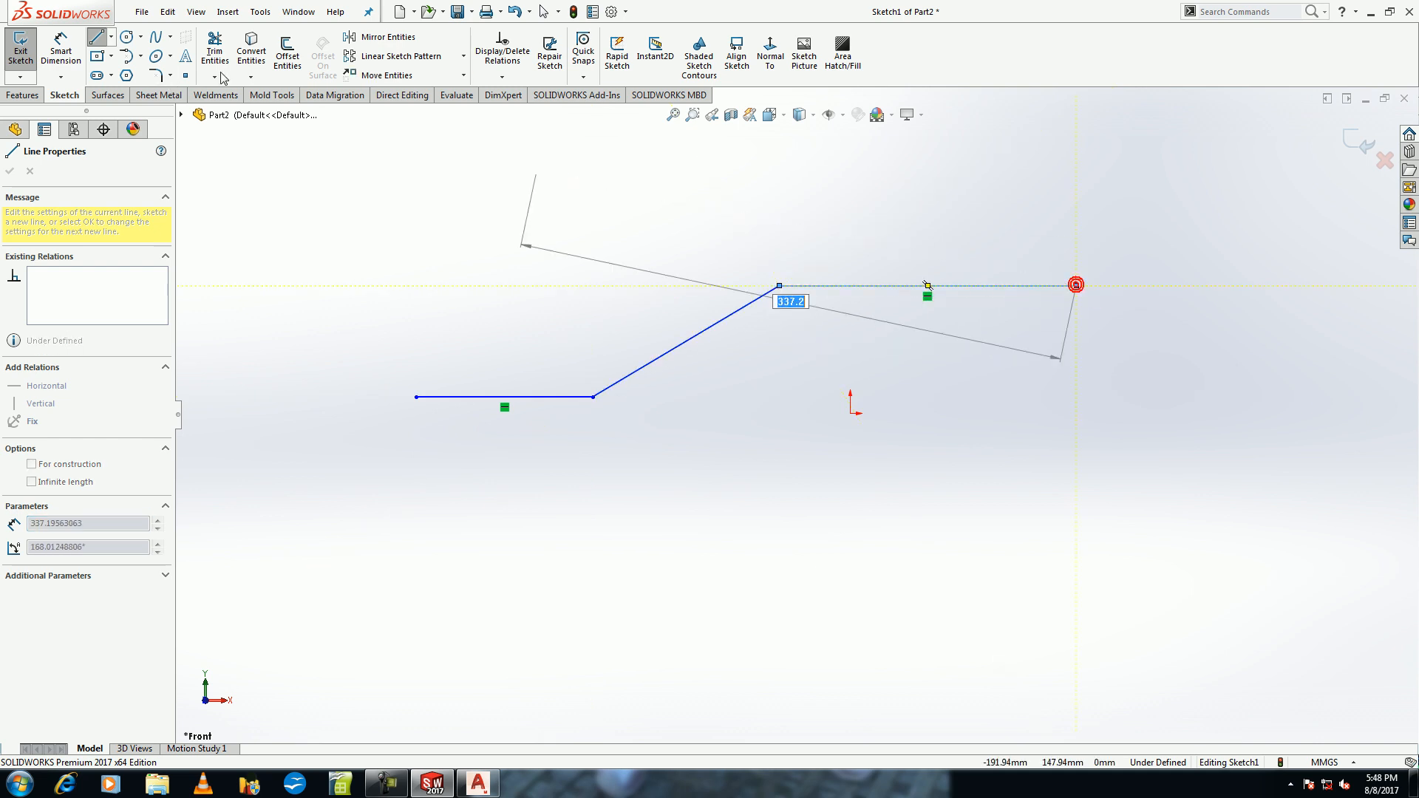
Offset the whole line chain 40 mm bi-directionally with Select chain on and the ends capped with lines.
{"action": "left_click", "coordinate": [287, 52]}
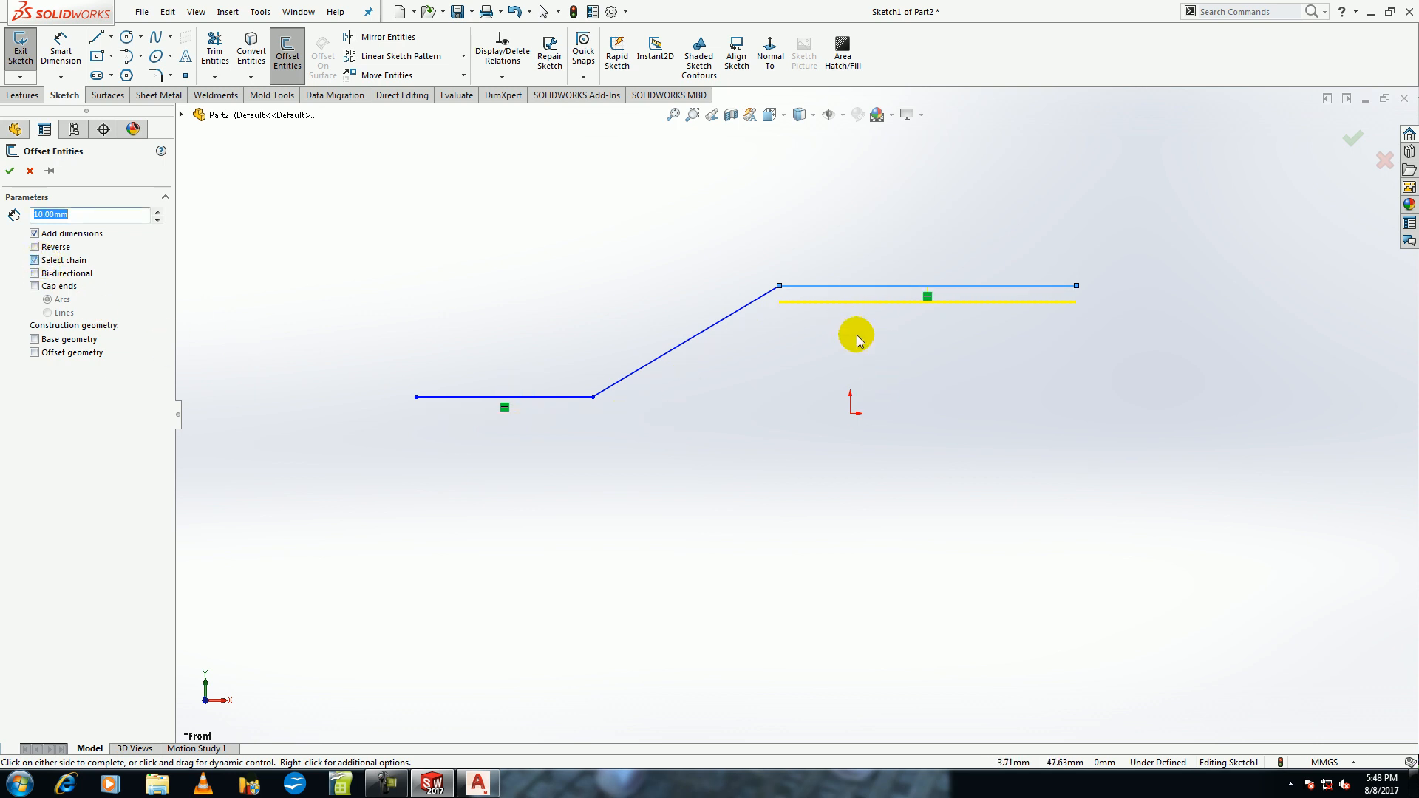
{"action": "left_click", "coordinate": [689, 345]}
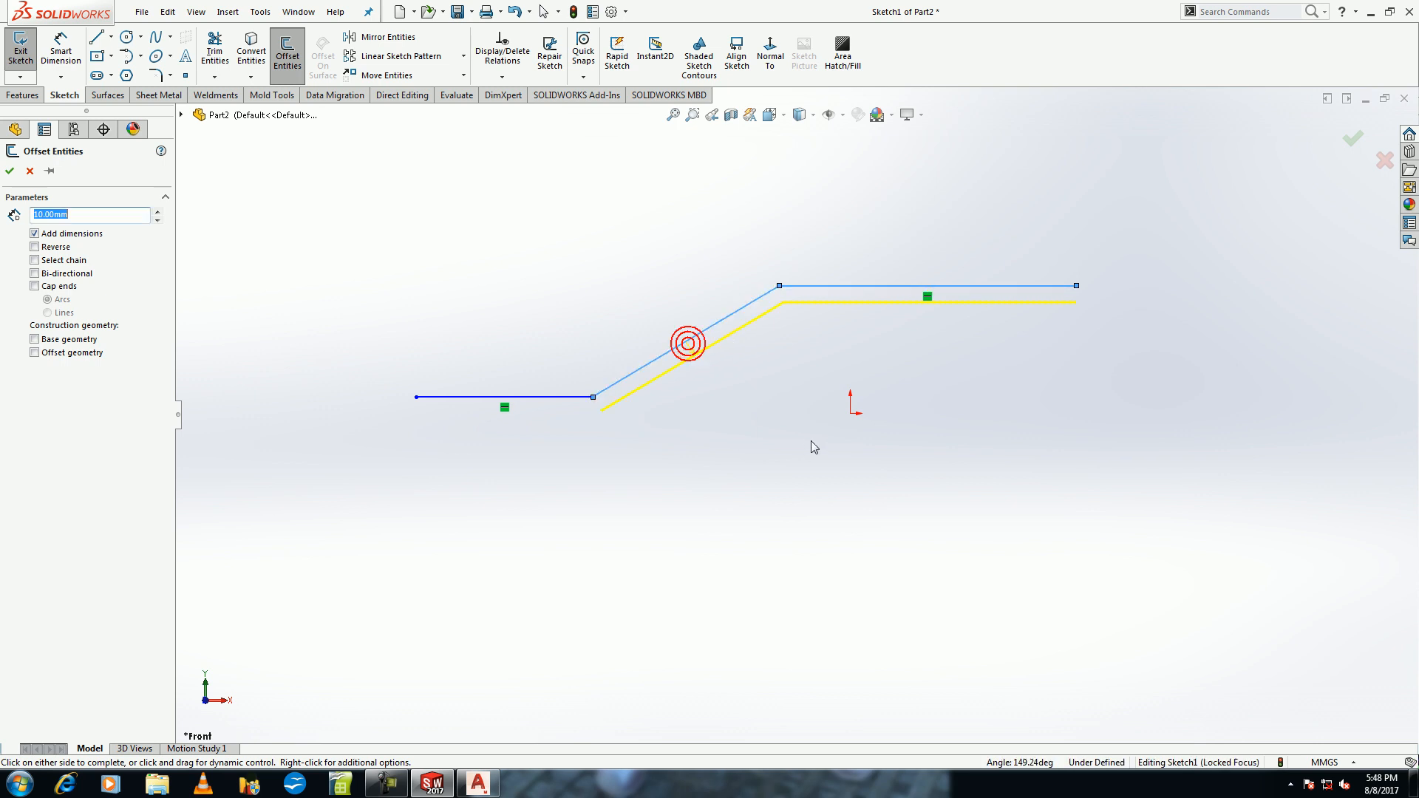
{"action": "left_click", "coordinate": [61, 260]}
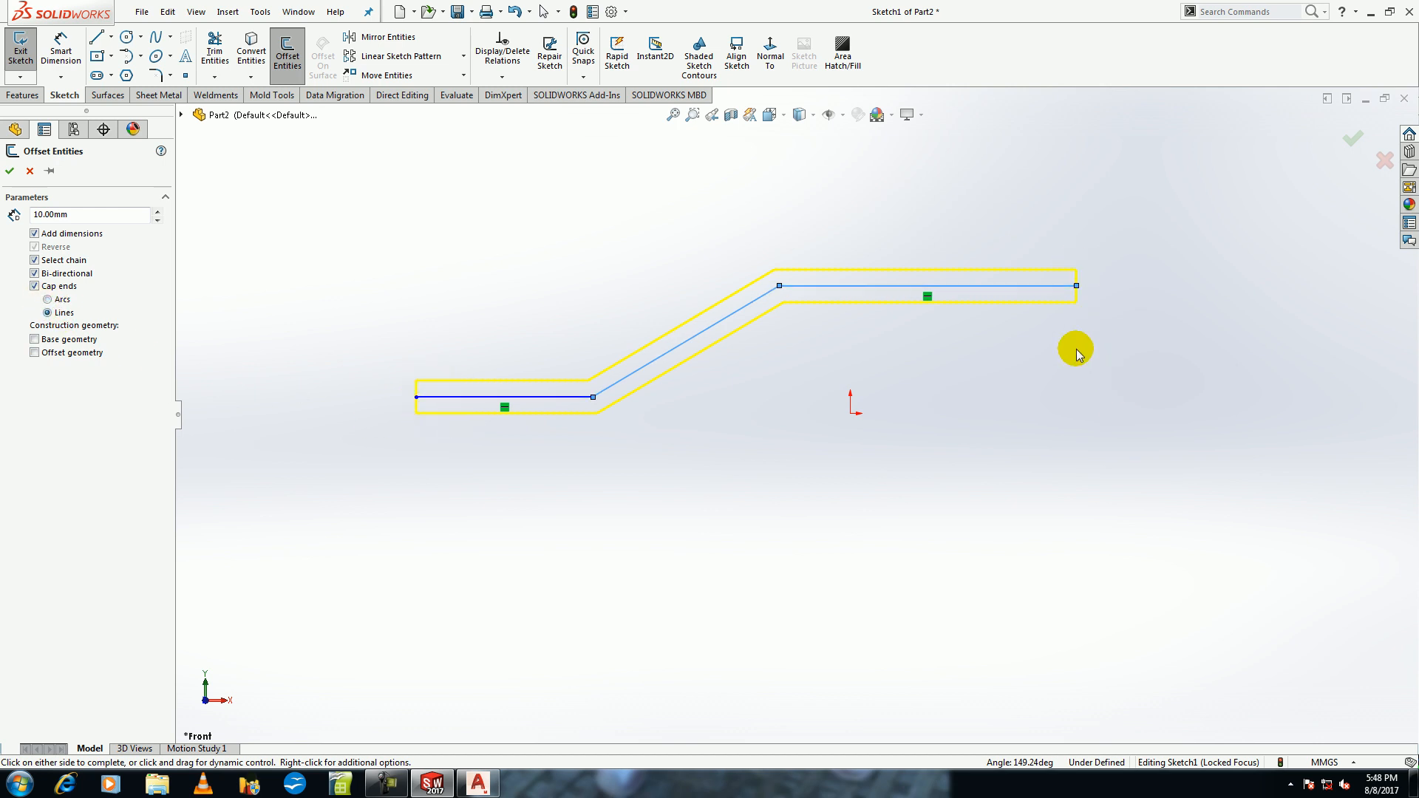
{"action": "left_click", "coordinate": [158, 212]}
{"action": "left_click", "coordinate": [158, 212]}
{"action": "left_click", "coordinate": [158, 212]}
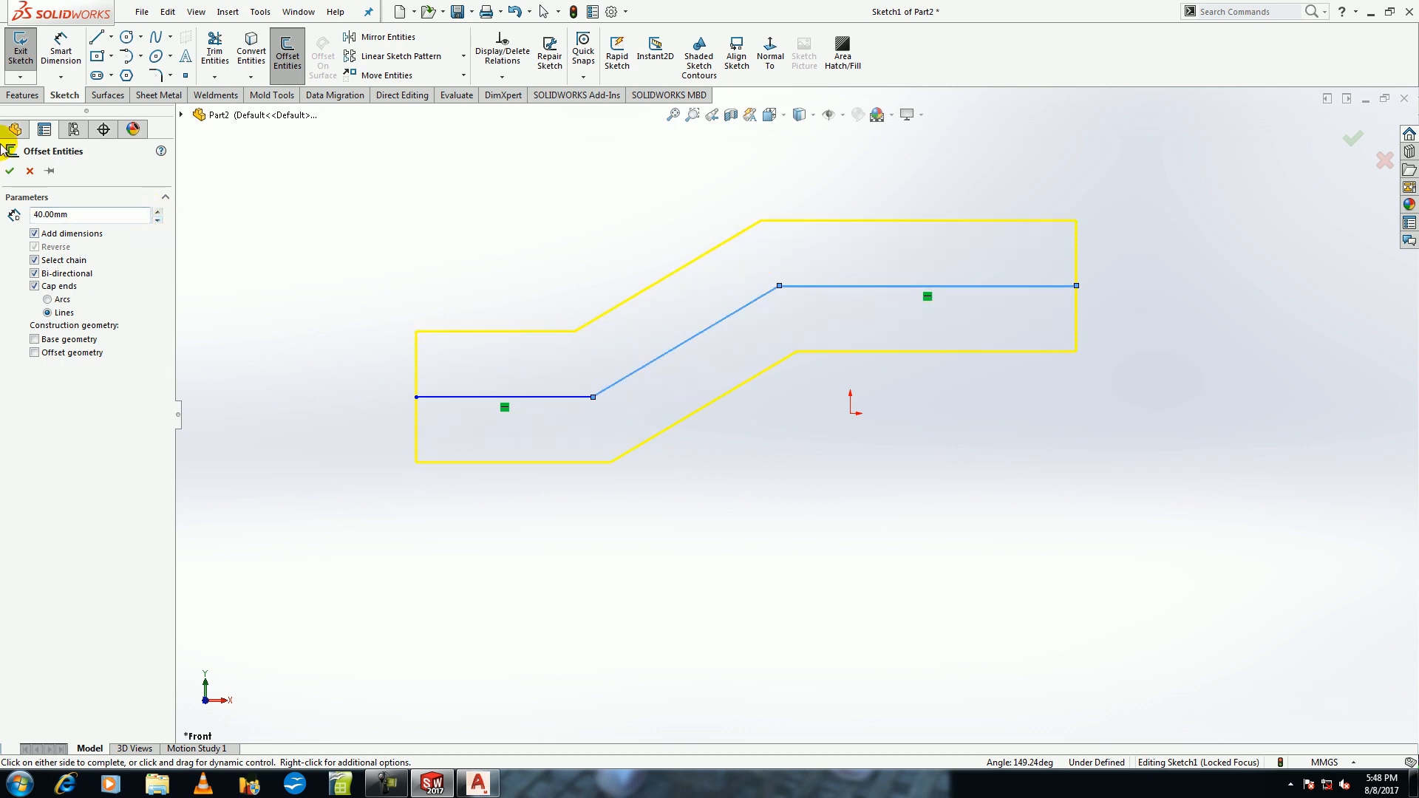
{"action": "left_click", "coordinate": [9, 170]}
Remove the line chain and its offset outline with Power trim.
{"action": "left_click", "coordinate": [215, 50]}
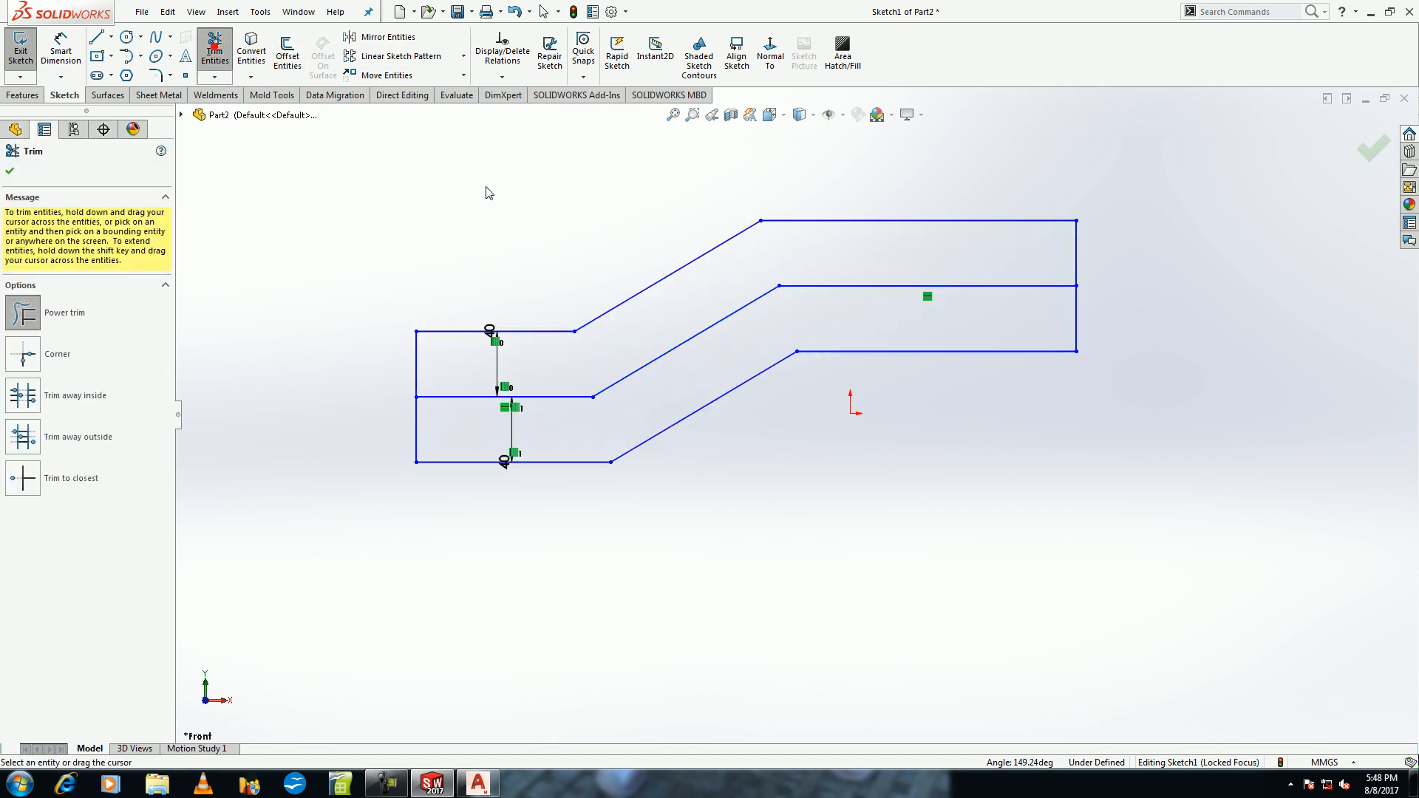
{"action": "mouse_move", "coordinate": [515, 502]}
{"action": "left_mouse_down"}
{"action": "mouse_move", "coordinate": [508, 317]}
{"action": "mouse_move", "coordinate": [681, 329]}
{"action": "mouse_move", "coordinate": [862, 225]}
{"action": "mouse_move", "coordinate": [1073, 268]}
{"action": "mouse_move", "coordinate": [878, 326]}
{"action": "left_mouse_up"}
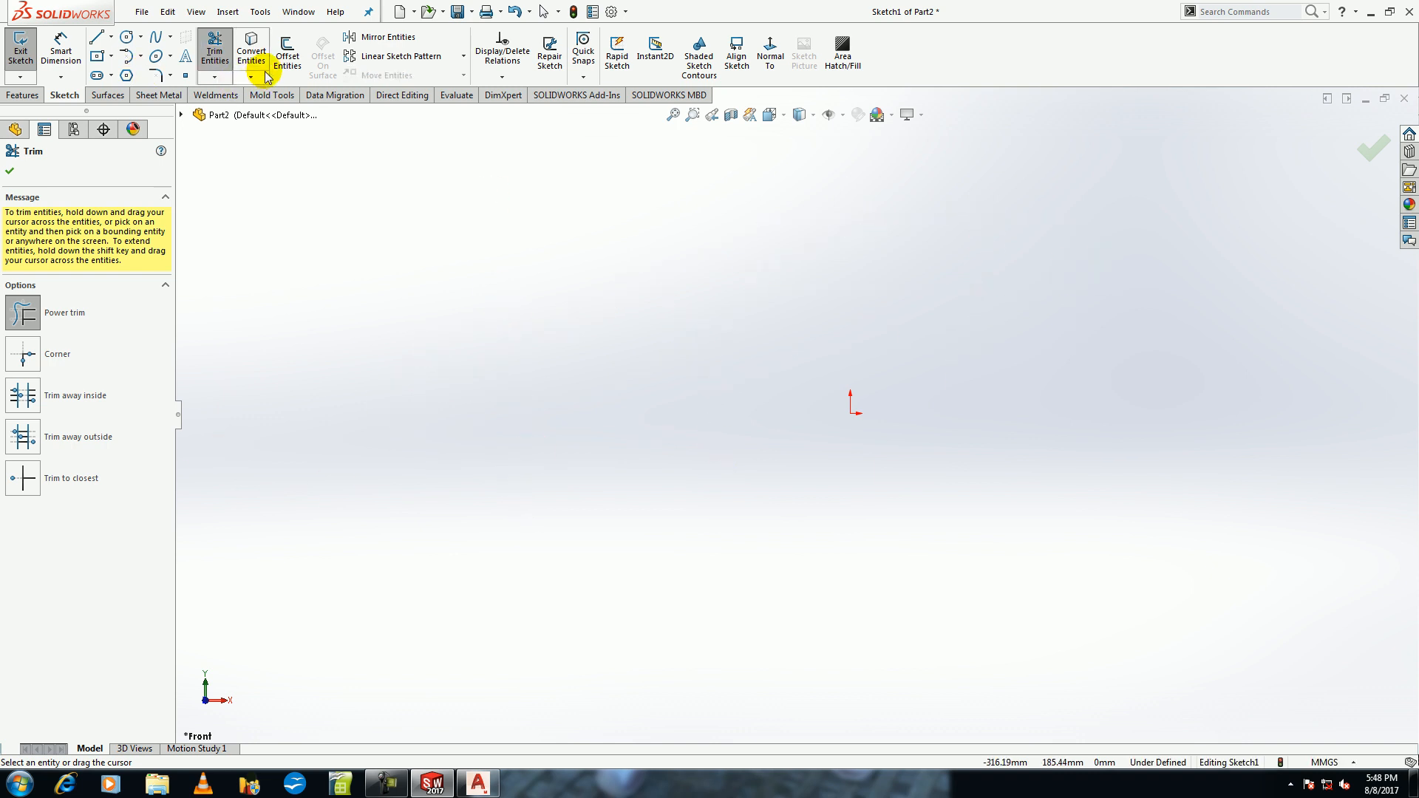
Draw a circle of about 46 mm radius and two circles of about 10 mm radius centred on its lowest and rightmost points.
{"action": "left_click", "coordinate": [127, 37]}
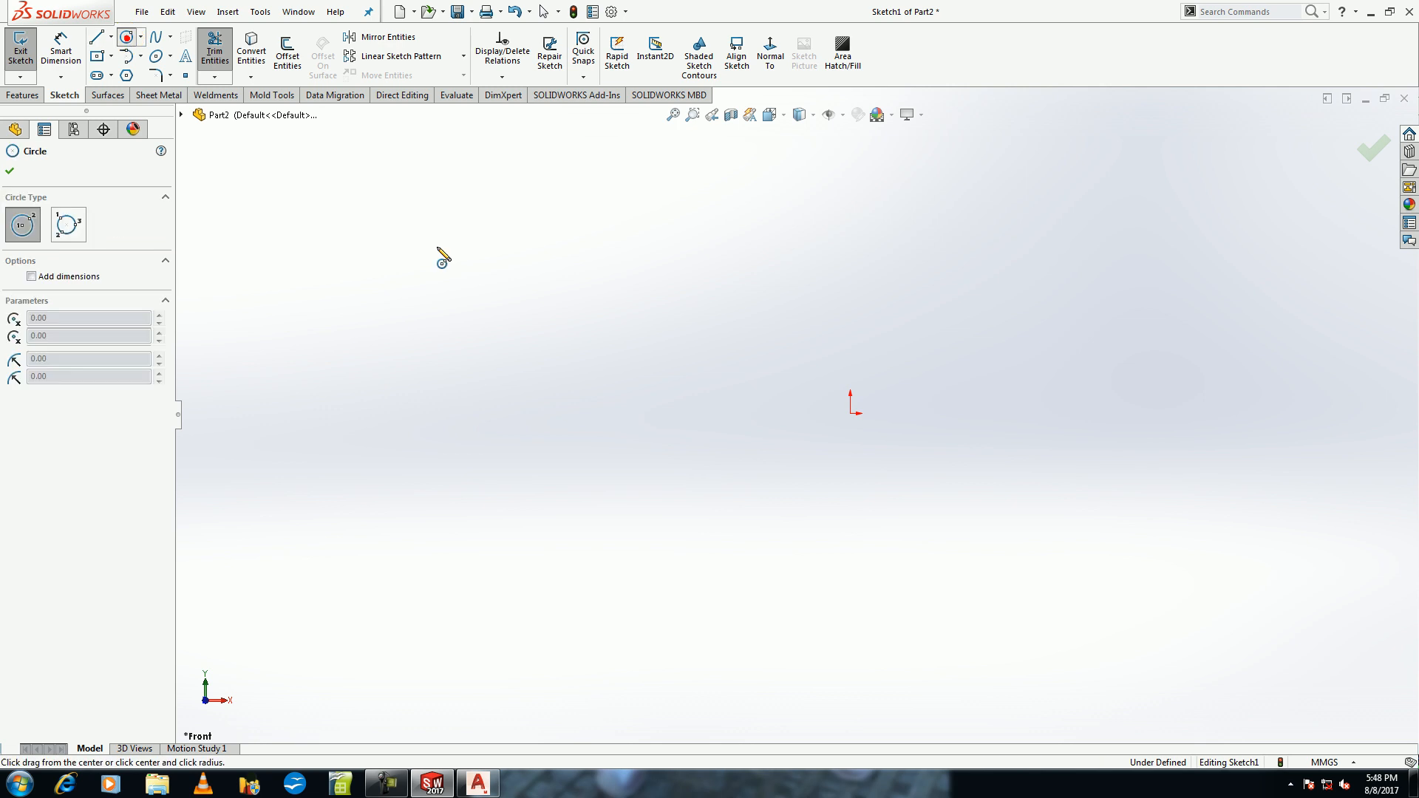
{"action": "left_click", "coordinate": [491, 312]}
{"action": "left_click", "coordinate": [490, 386]}
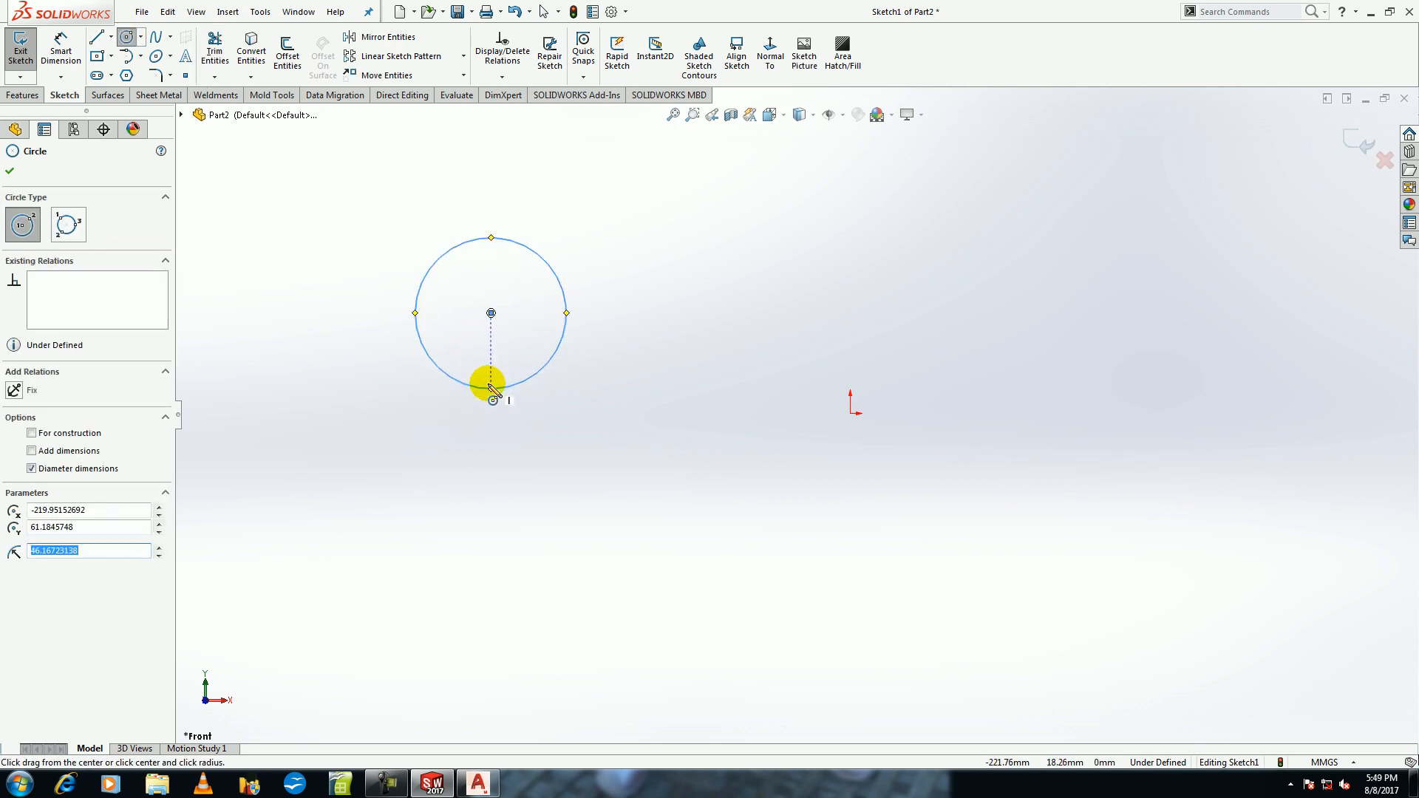
{"action": "left_click", "coordinate": [491, 389]}
{"action": "left_click", "coordinate": [491, 406]}
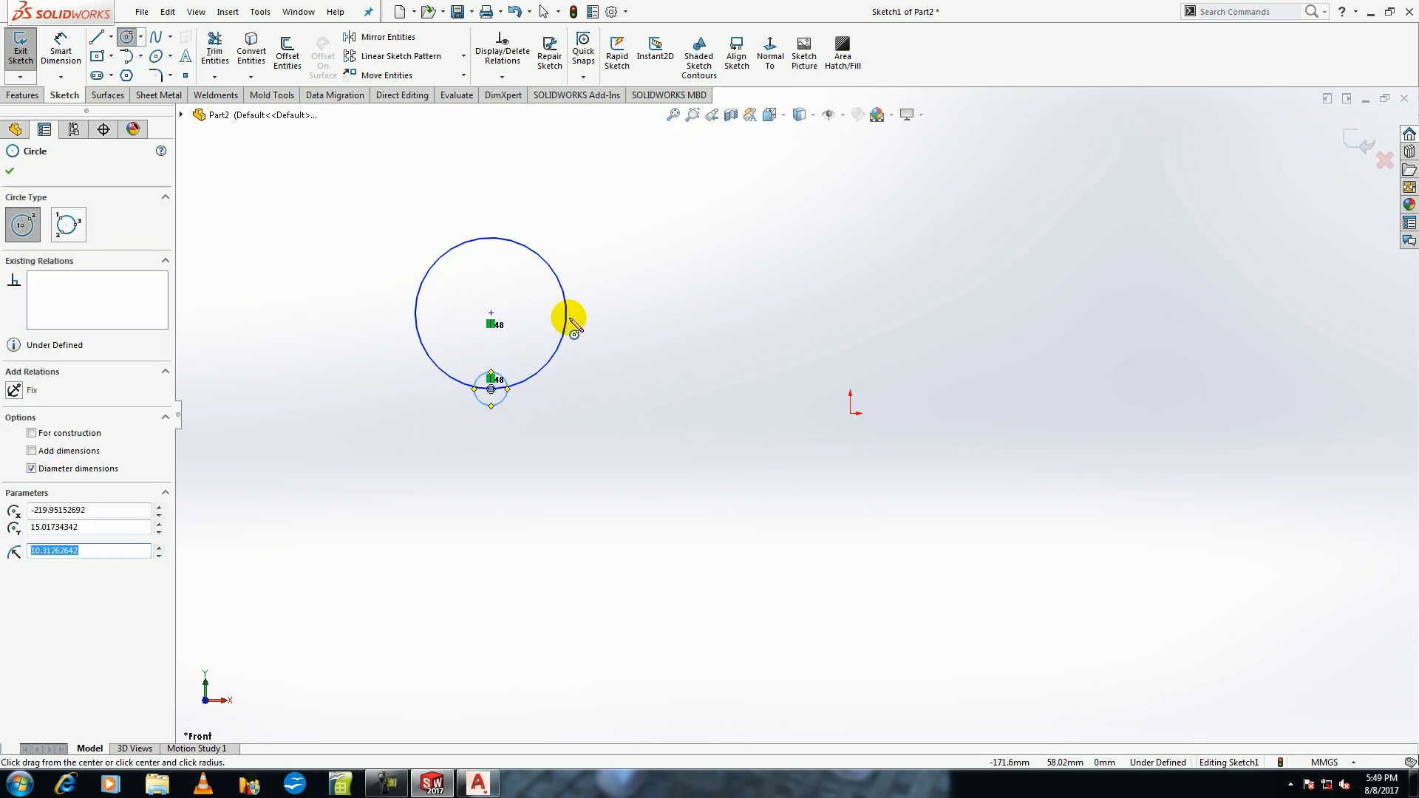
{"action": "left_click", "coordinate": [566, 313]}
{"action": "left_click", "coordinate": [570, 329]}
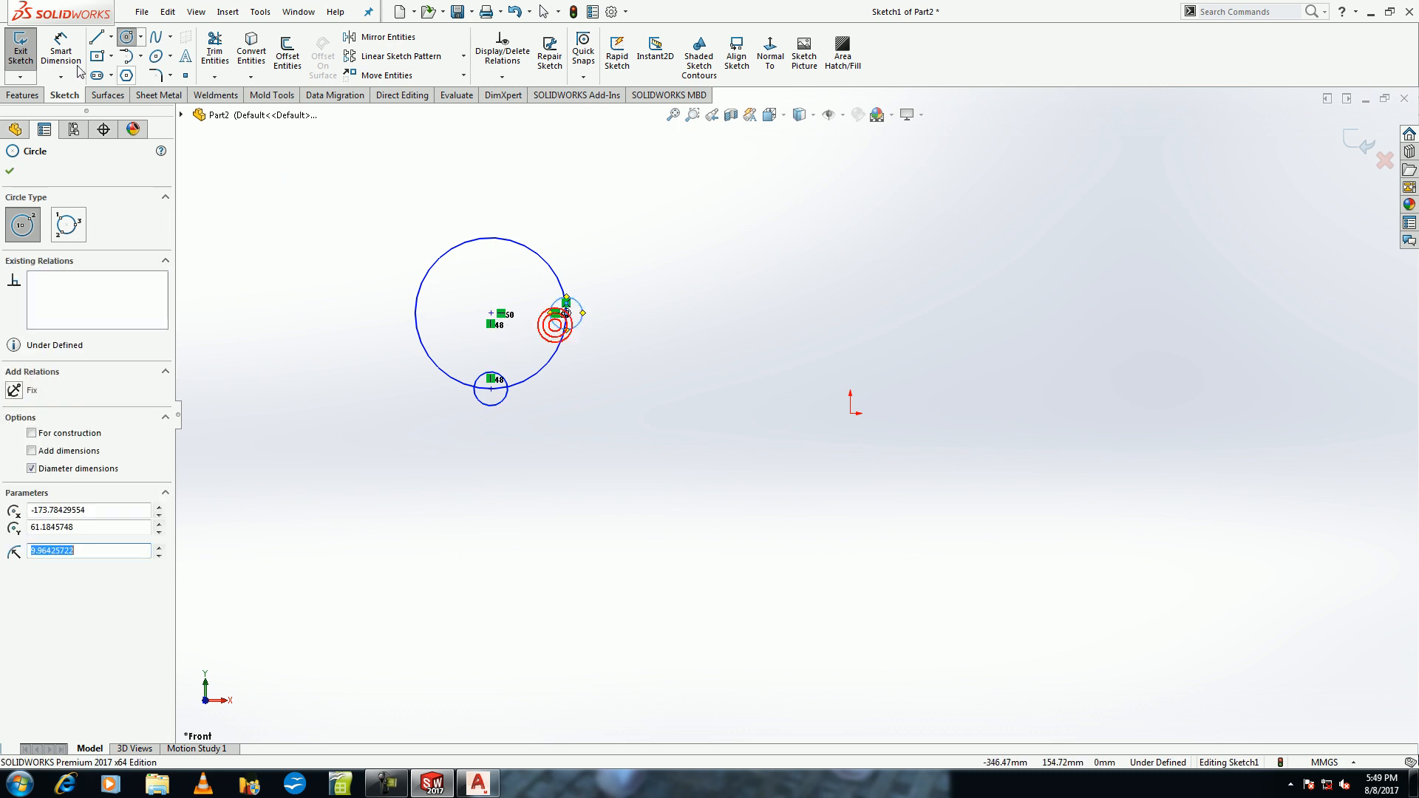
Draw a single vertical line to the right of the three circles.
{"action": "left_click", "coordinate": [96, 39]}
{"action": "left_click", "coordinate": [705, 205]}
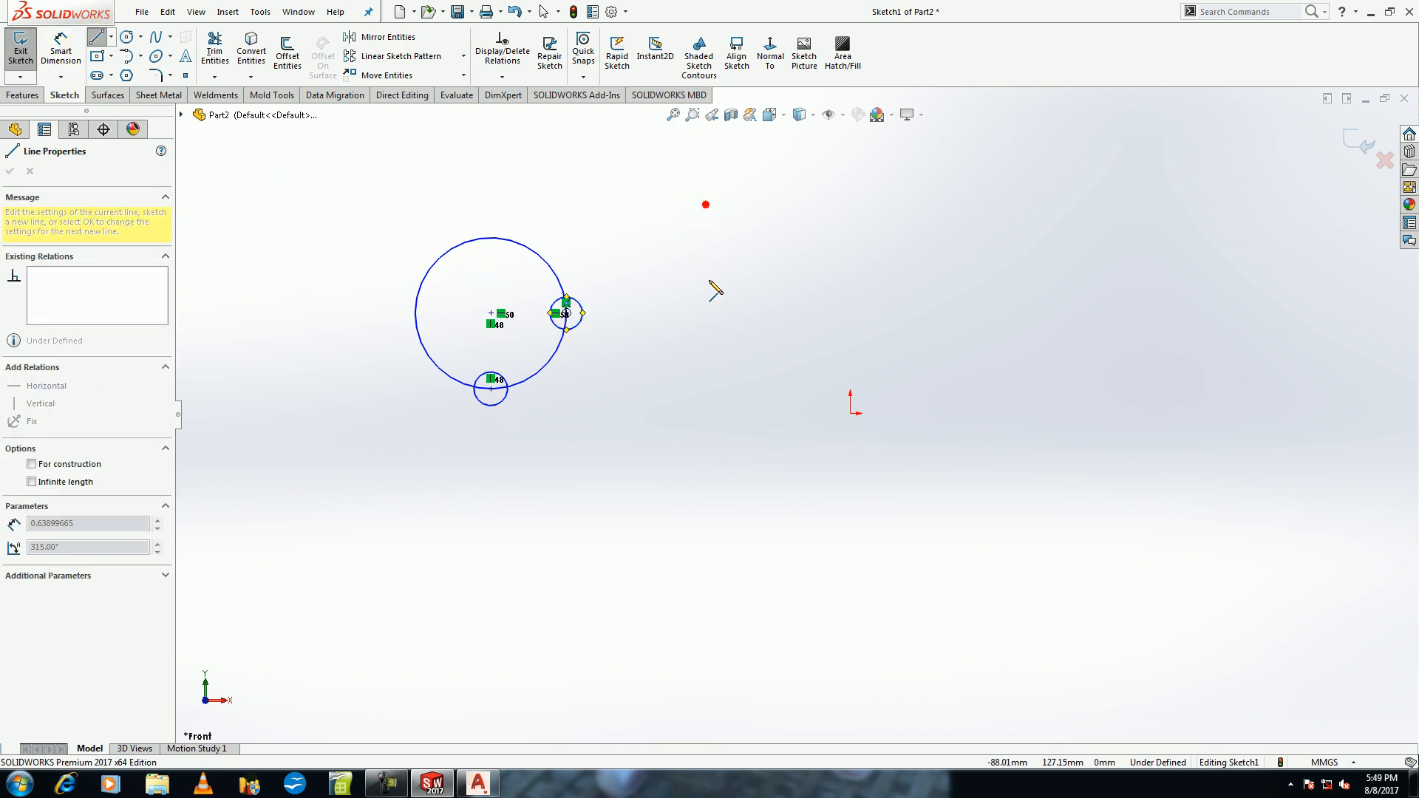
{"action": "left_click", "coordinate": [706, 364]}
{"action": "right_click", "coordinate": [703, 364]}
{"action": "left_click", "coordinate": [596, 254]}
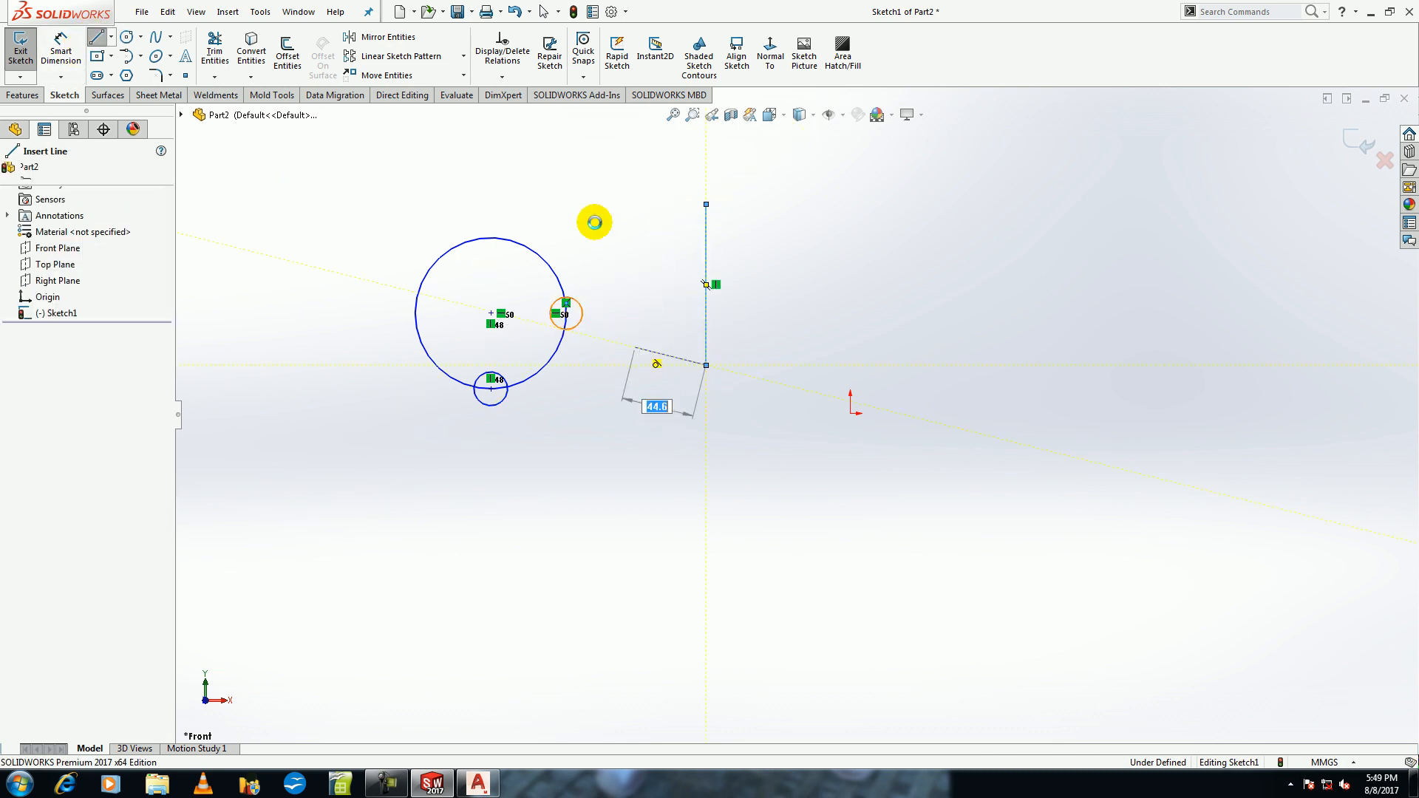
Mirror the three circles about the vertical line with Copy turned off.
{"action": "mouse_move", "coordinate": [618, 200]}
{"action": "left_mouse_down"}
{"action": "mouse_move", "coordinate": [397, 432]}
{"action": "mouse_move", "coordinate": [370, 432]}
{"action": "left_mouse_up"}
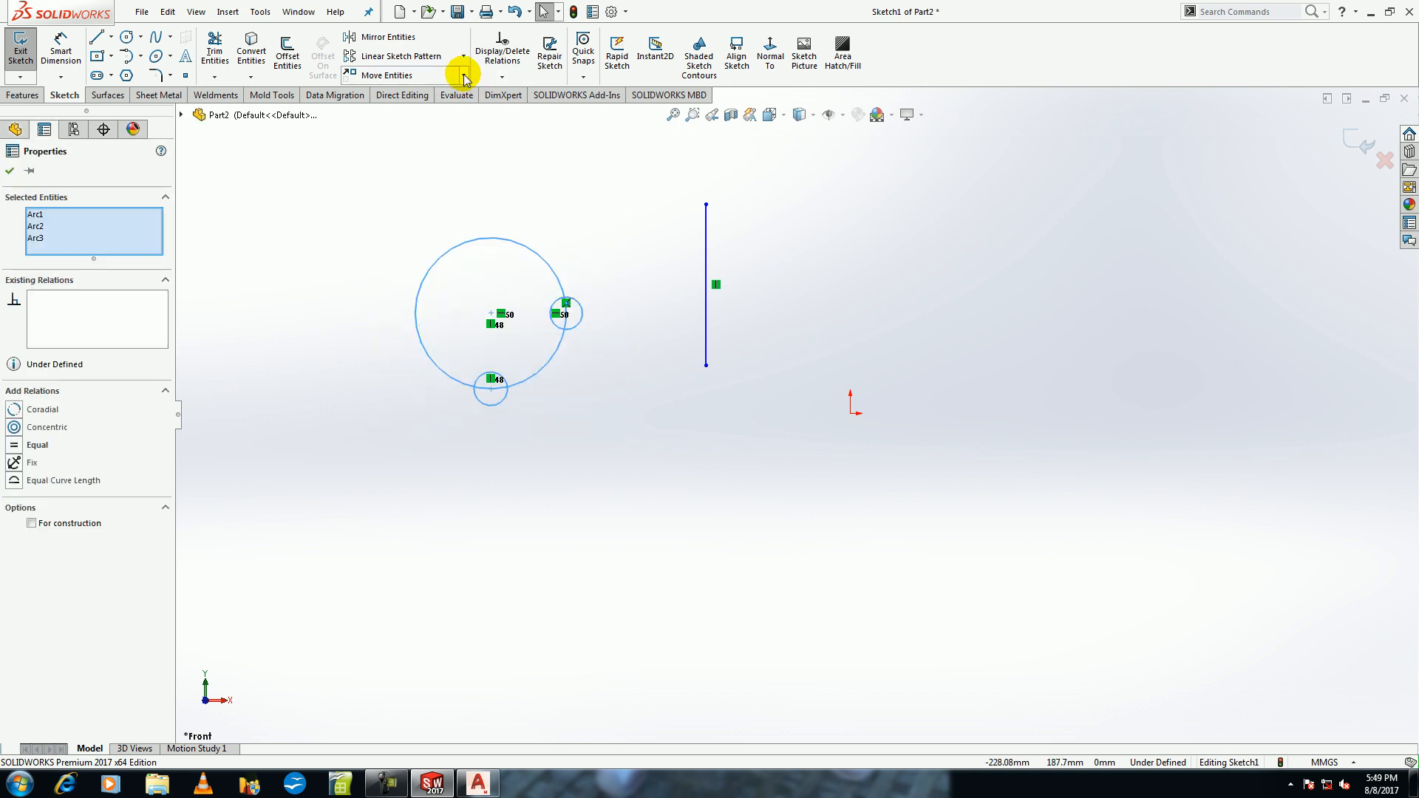
{"action": "left_click", "coordinate": [371, 37]}
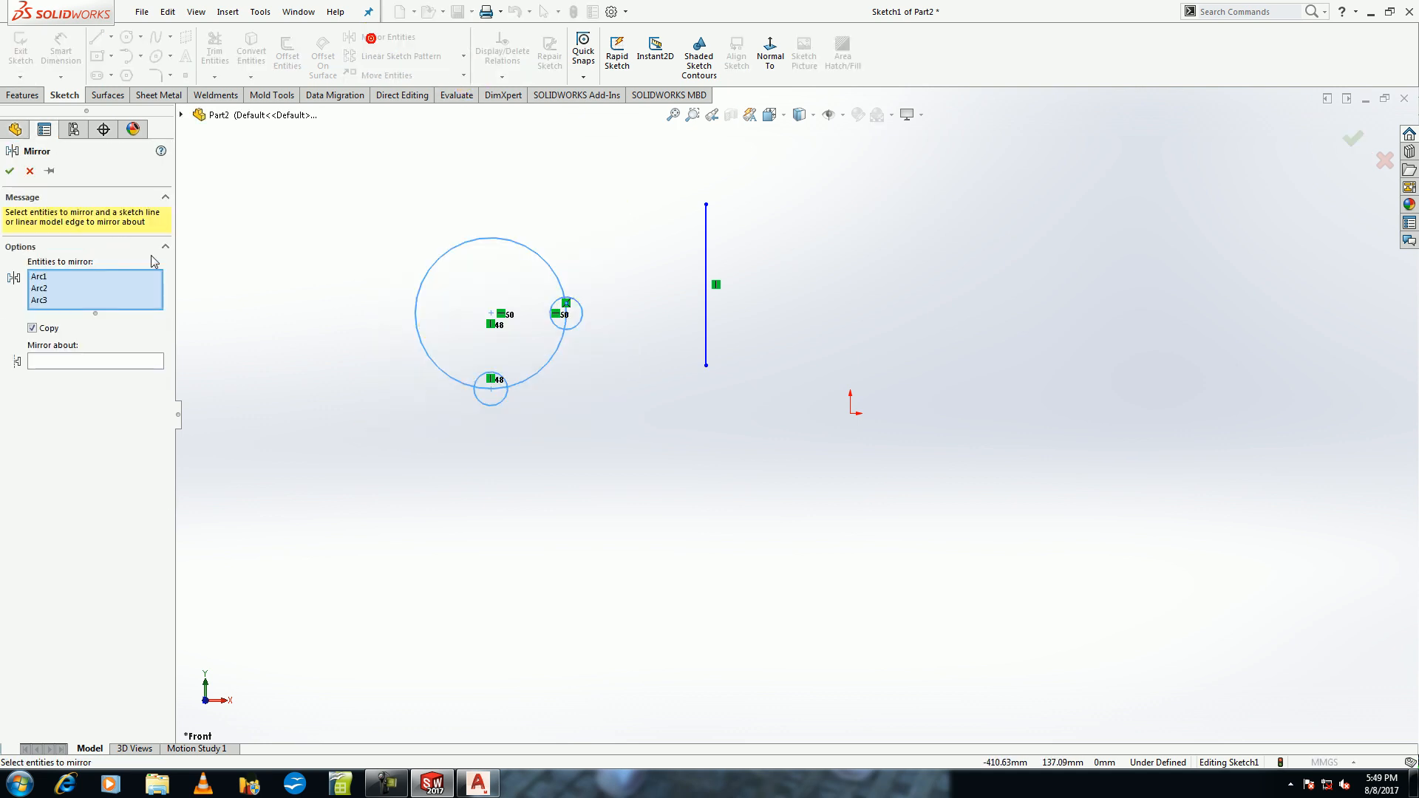
{"action": "left_click", "coordinate": [93, 360]}
{"action": "left_click", "coordinate": [706, 311]}
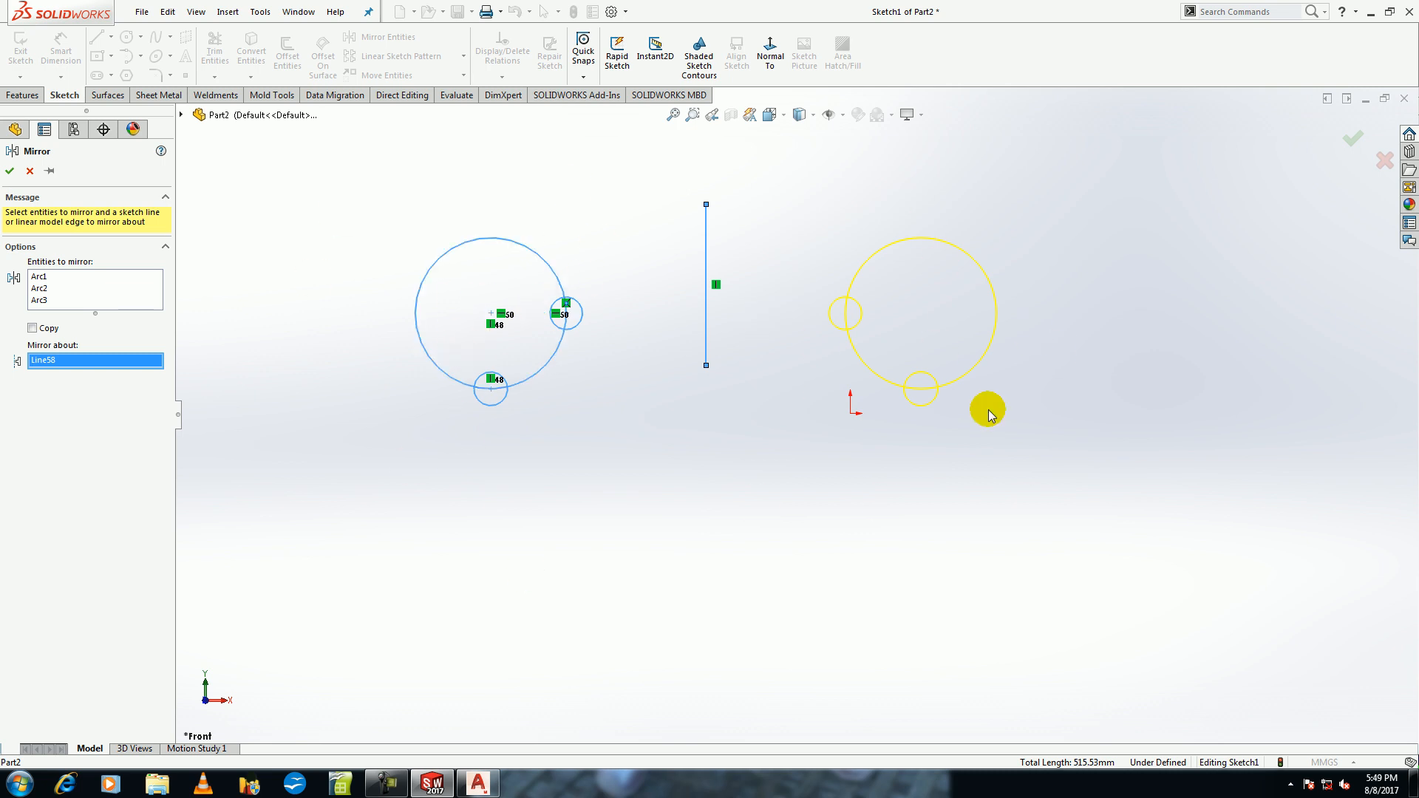
{"action": "left_click", "coordinate": [10, 171]}
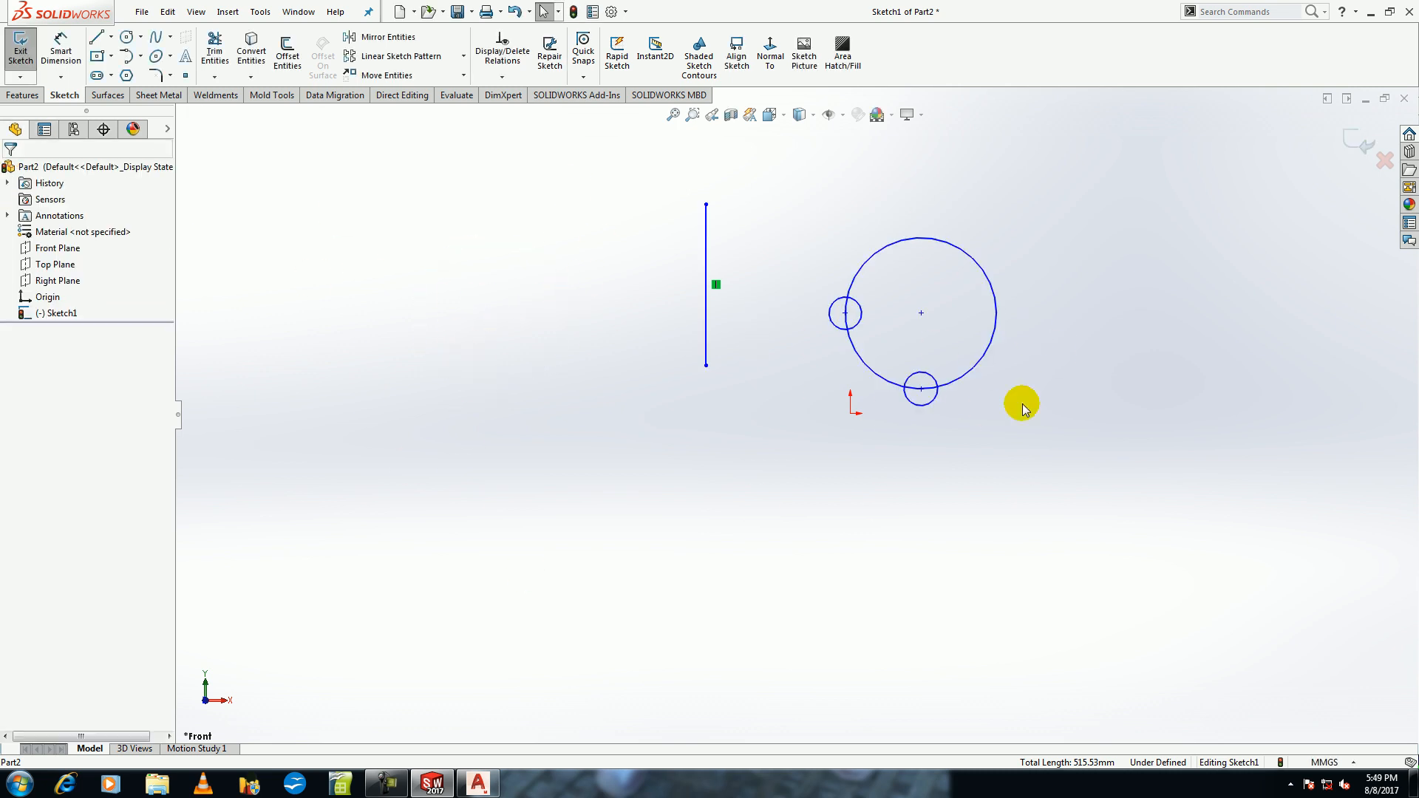
Undo the mirror, the vertical line and the three circles.
{"action": "key", "text": "ctrl+z"}
{"action": "key", "text": "ctrl+z"}
{"action": "key", "text": "ctrl+z"}
{"action": "key", "text": "ctrl+z"}
{"action": "key", "text": "ctrl+z"}
{"action": "key", "text": "ctrl+z"}
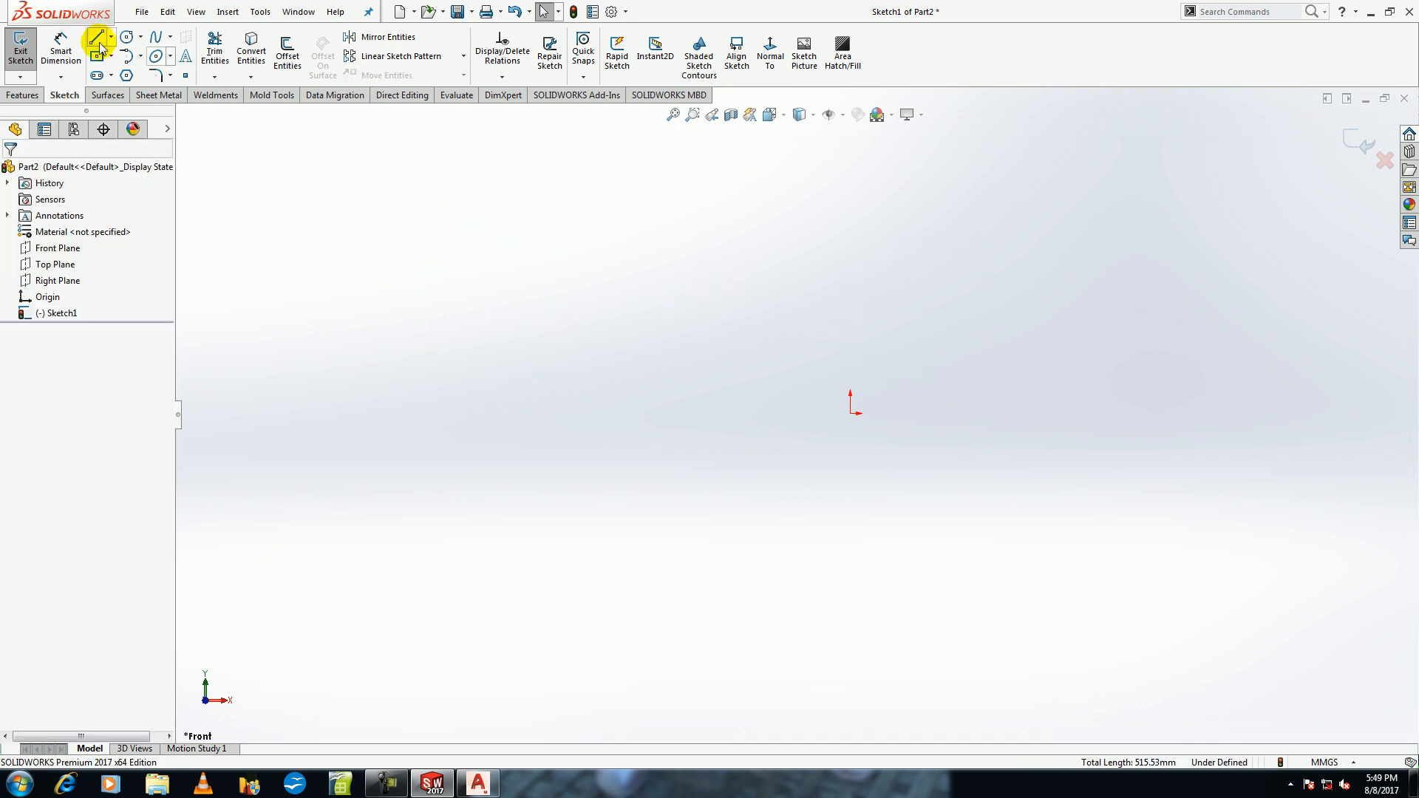
Draw a corner rectangle starting at the origin, 10 mm high and 10 mm wide.
{"action": "left_click", "coordinate": [103, 57]}
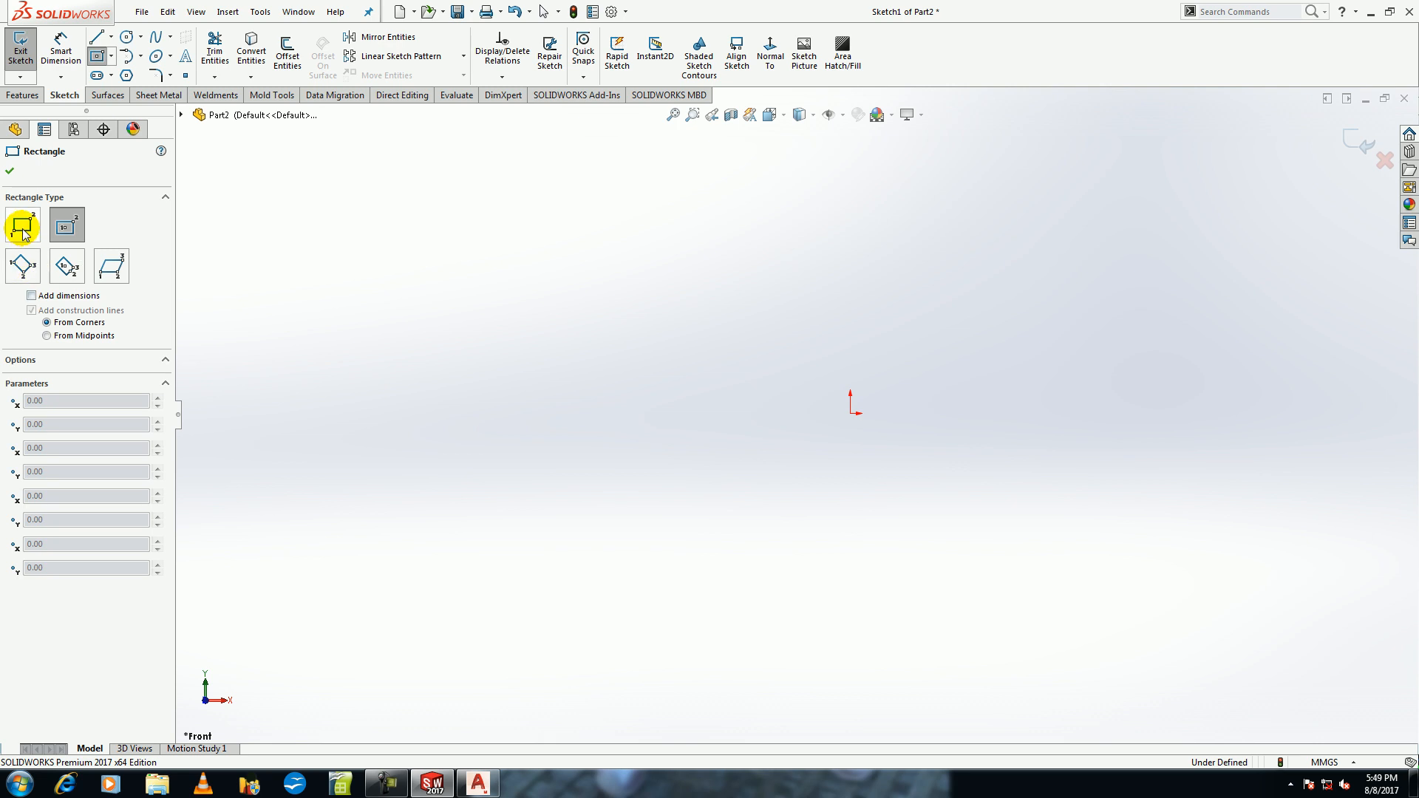
{"action": "left_click_drag", "start_coordinate": [851, 414], "coordinate": [891, 384]}
{"action": "type", "text": "10"}
{"action": "key", "text": "Return"}
{"action": "type", "text": "1"}
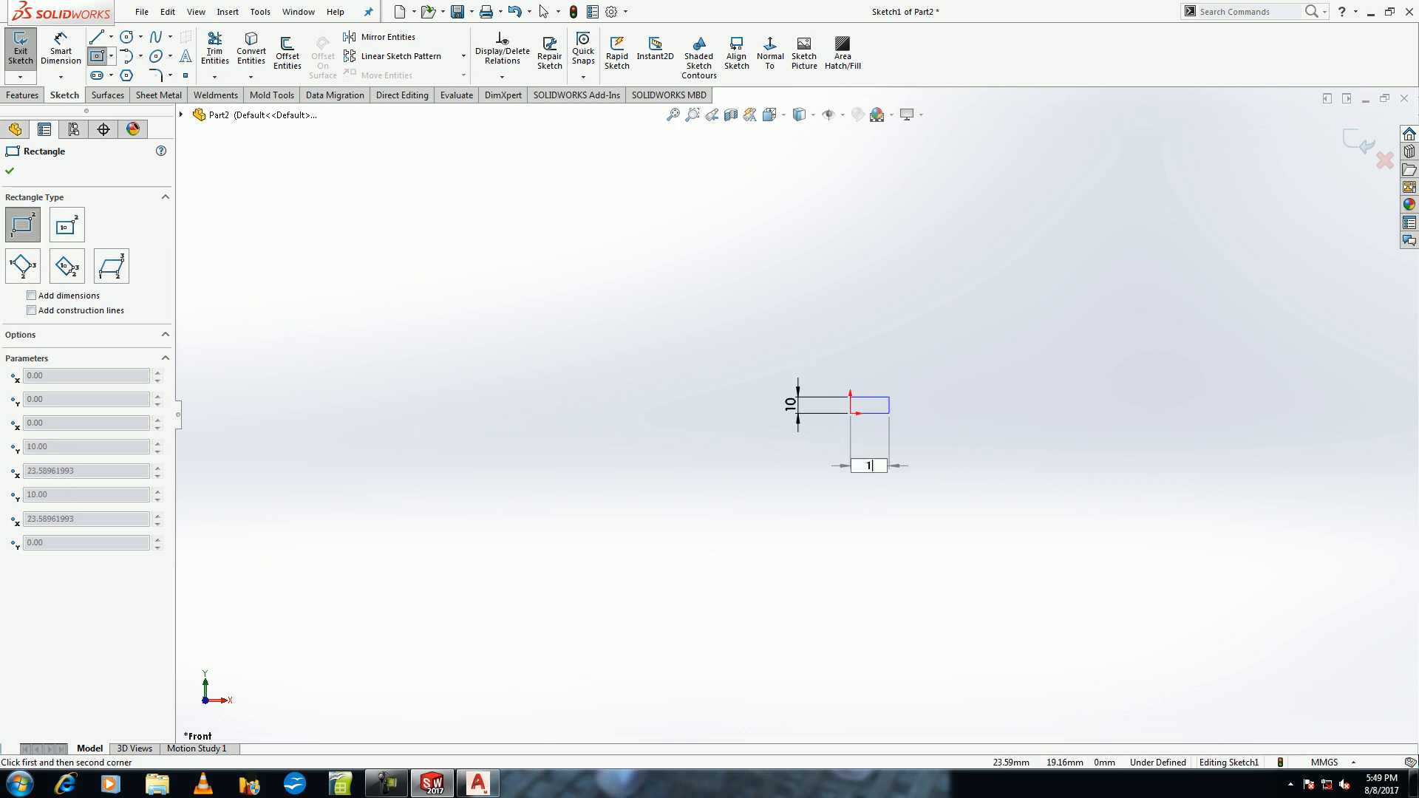
{"action": "type", "text": "0"}
{"action": "key", "text": "Return"}
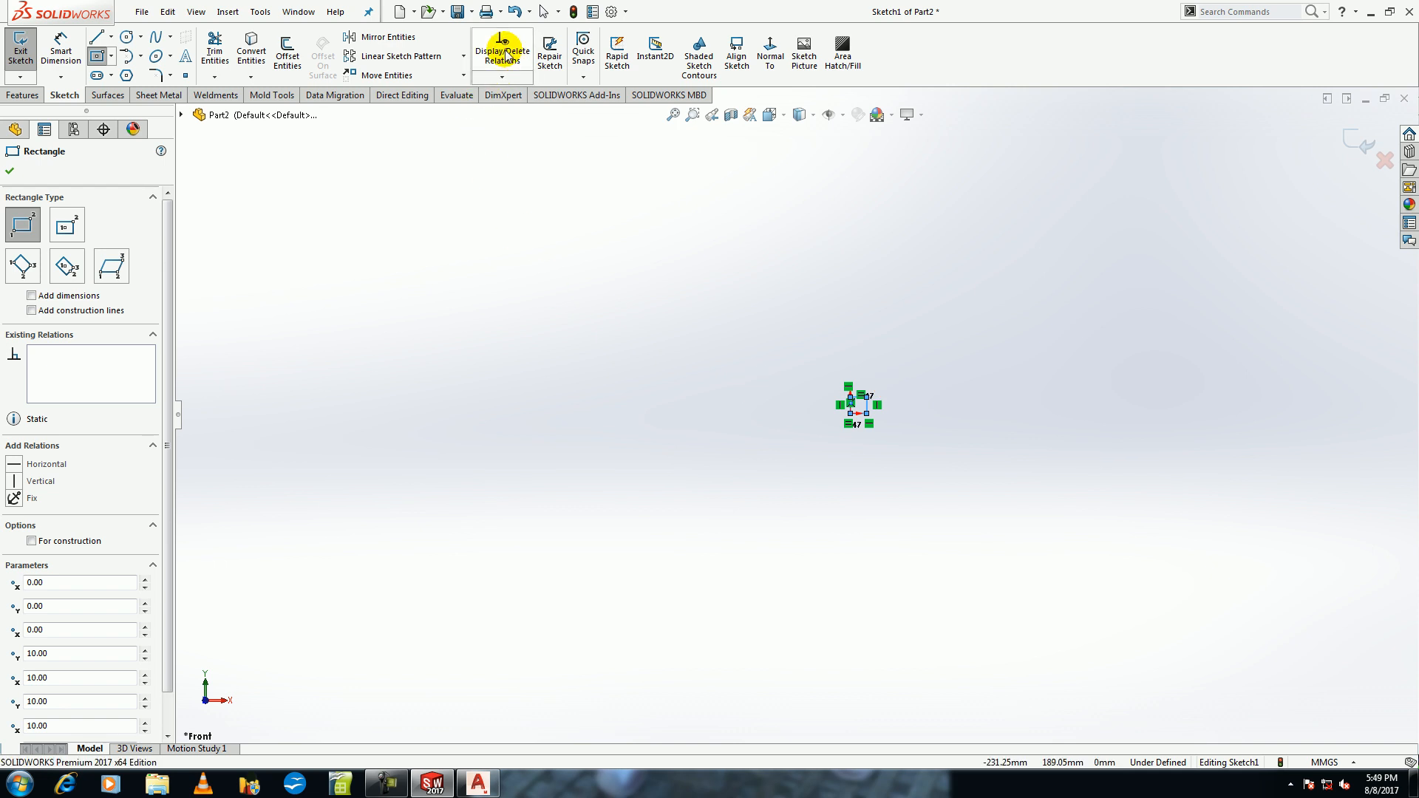
Start a linear sketch pattern of the square along the X-axis with 30 mm spacing and 5 instances.
{"action": "left_click", "coordinate": [435, 57]}
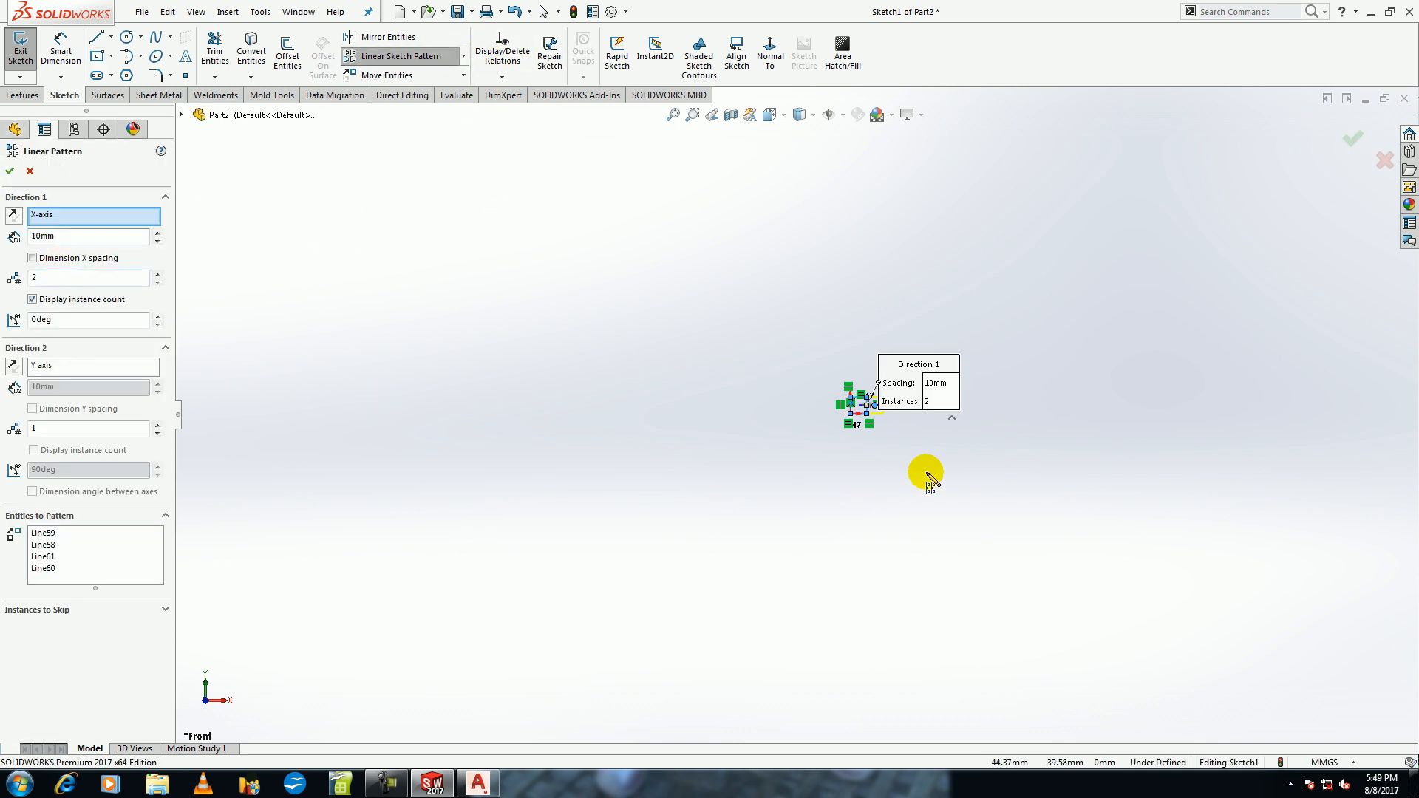
{"action": "scroll", "coordinate": [869, 421], "scroll_direction": "down", "scroll_amount": 10}
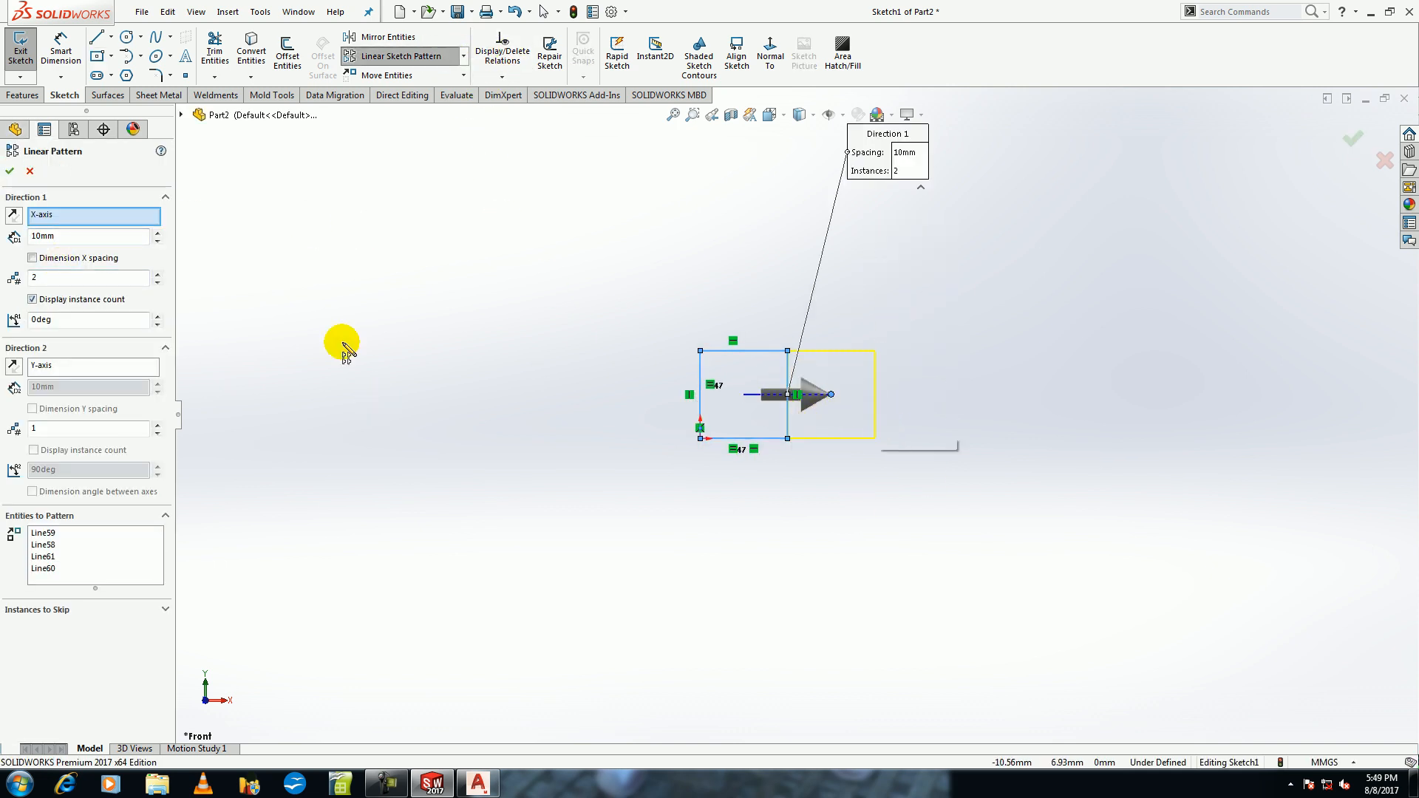
{"action": "double_click", "coordinate": [158, 232]}
{"action": "left_click", "coordinate": [157, 273]}
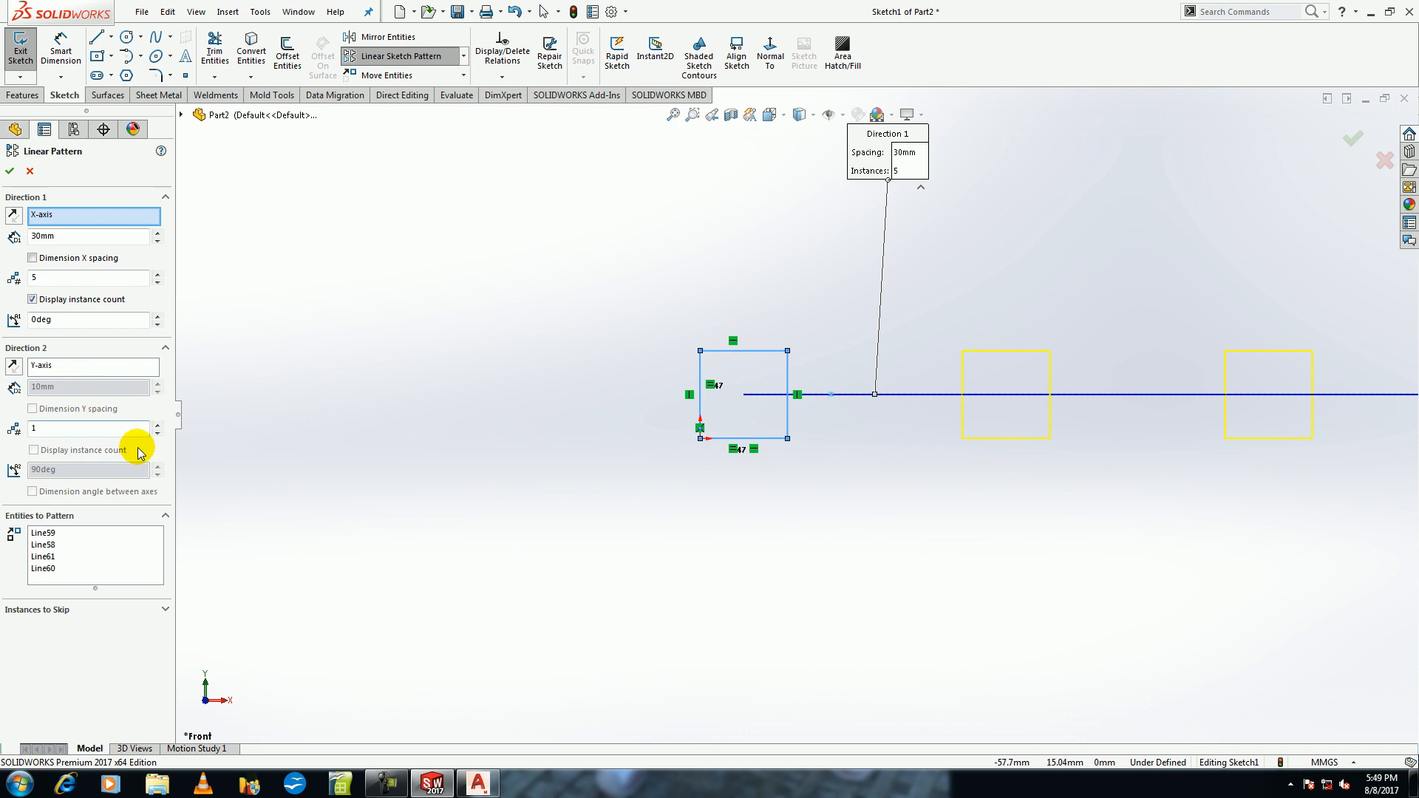
Set the pattern's Y-axis direction to 4 instances with 20 mm spacing.
{"action": "left_click", "coordinate": [157, 425]}
{"action": "left_click", "coordinate": [157, 425]}
{"action": "left_click", "coordinate": [158, 425]}
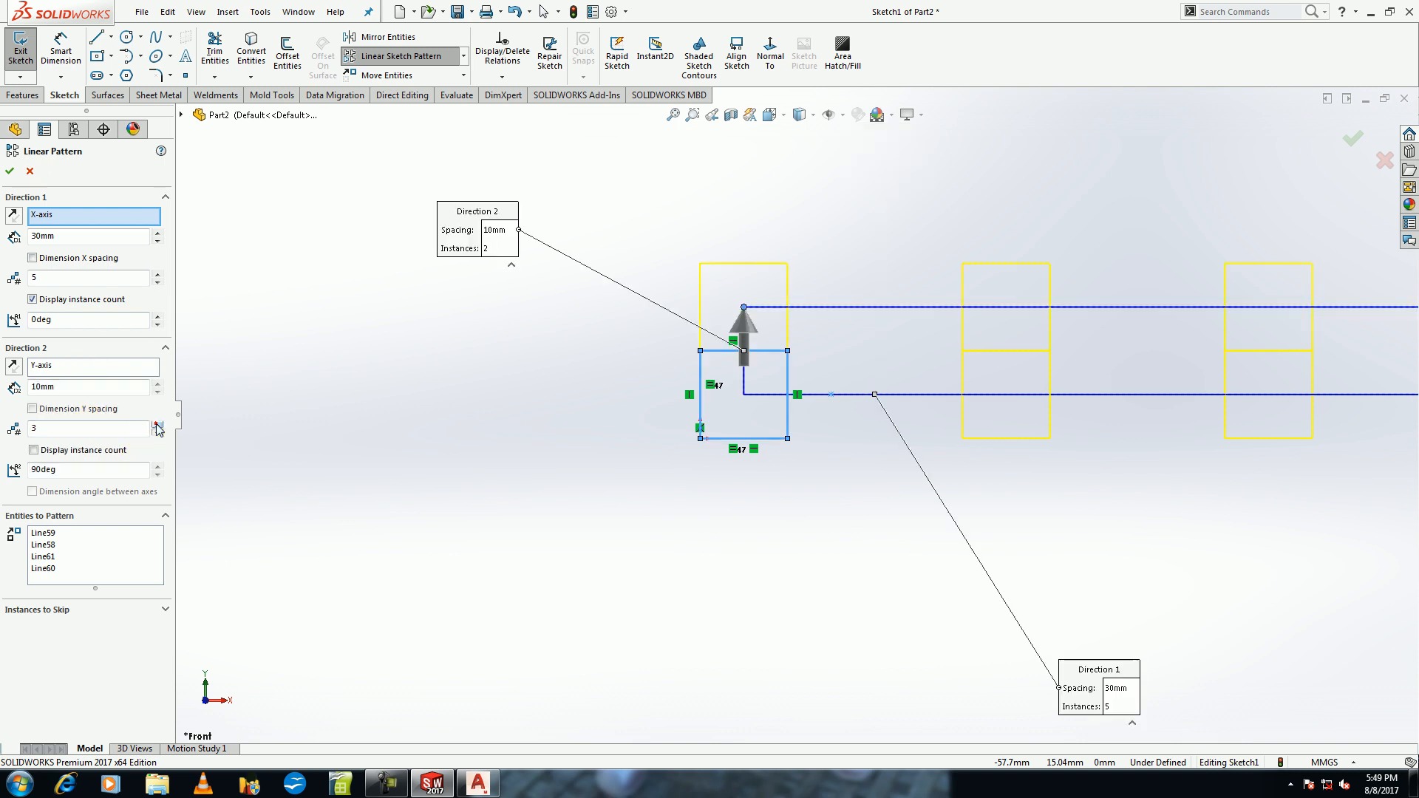
{"action": "left_click", "coordinate": [158, 384]}
{"action": "left_click", "coordinate": [157, 384]}
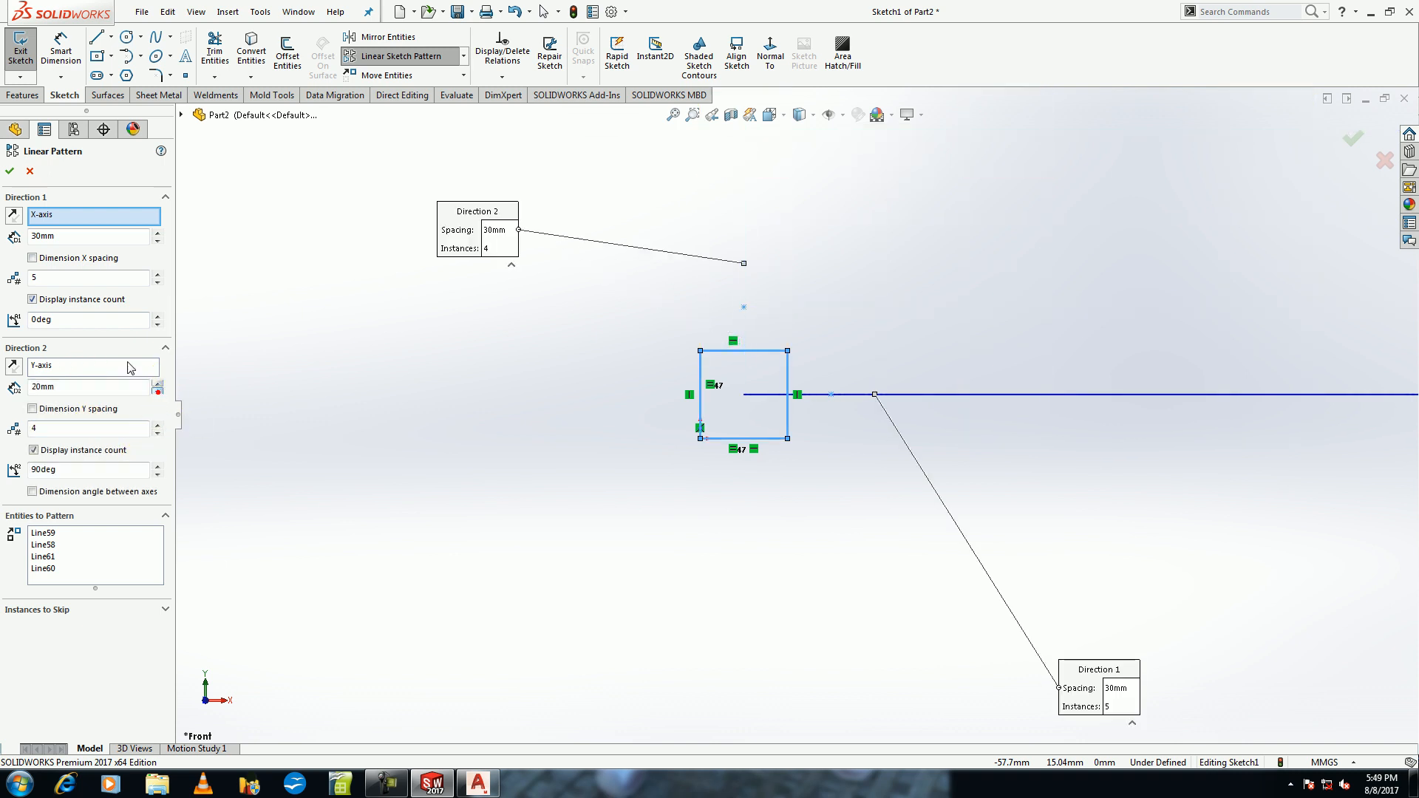
Reverse the pattern's X-axis direction, and flip its Y-axis direction and back again.
{"action": "left_click", "coordinate": [13, 215]}
{"action": "scroll", "coordinate": [739, 369], "scroll_direction": "down", "scroll_amount": 5}
{"action": "scroll", "coordinate": [849, 370], "scroll_direction": "up", "scroll_amount": 6}
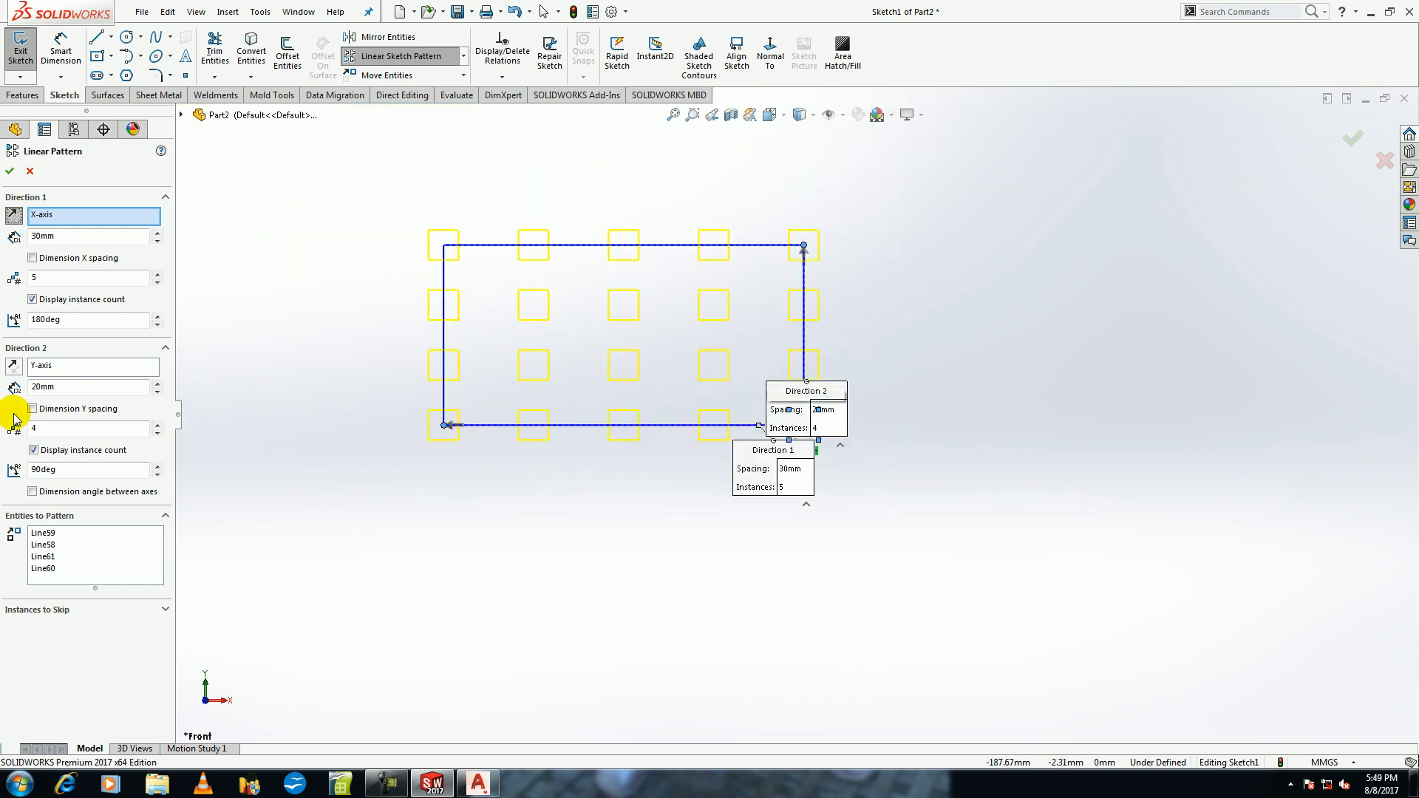
{"action": "left_click", "coordinate": [13, 366]}
{"action": "left_click", "coordinate": [13, 366]}
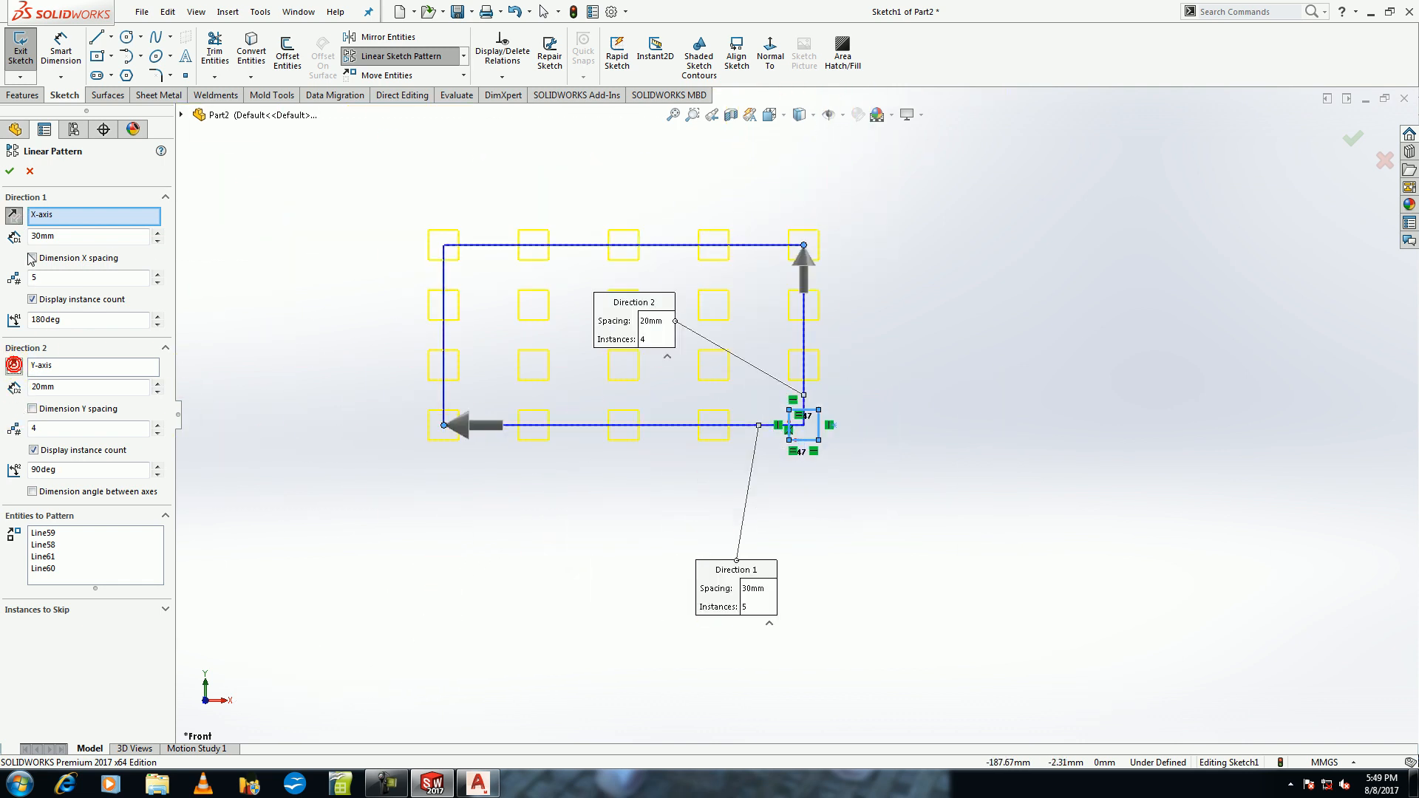
Flip the pattern's X-axis direction back and set the angles to 60° for direction 1 and 90+60° for direction 2.
{"action": "left_click", "coordinate": [15, 216]}
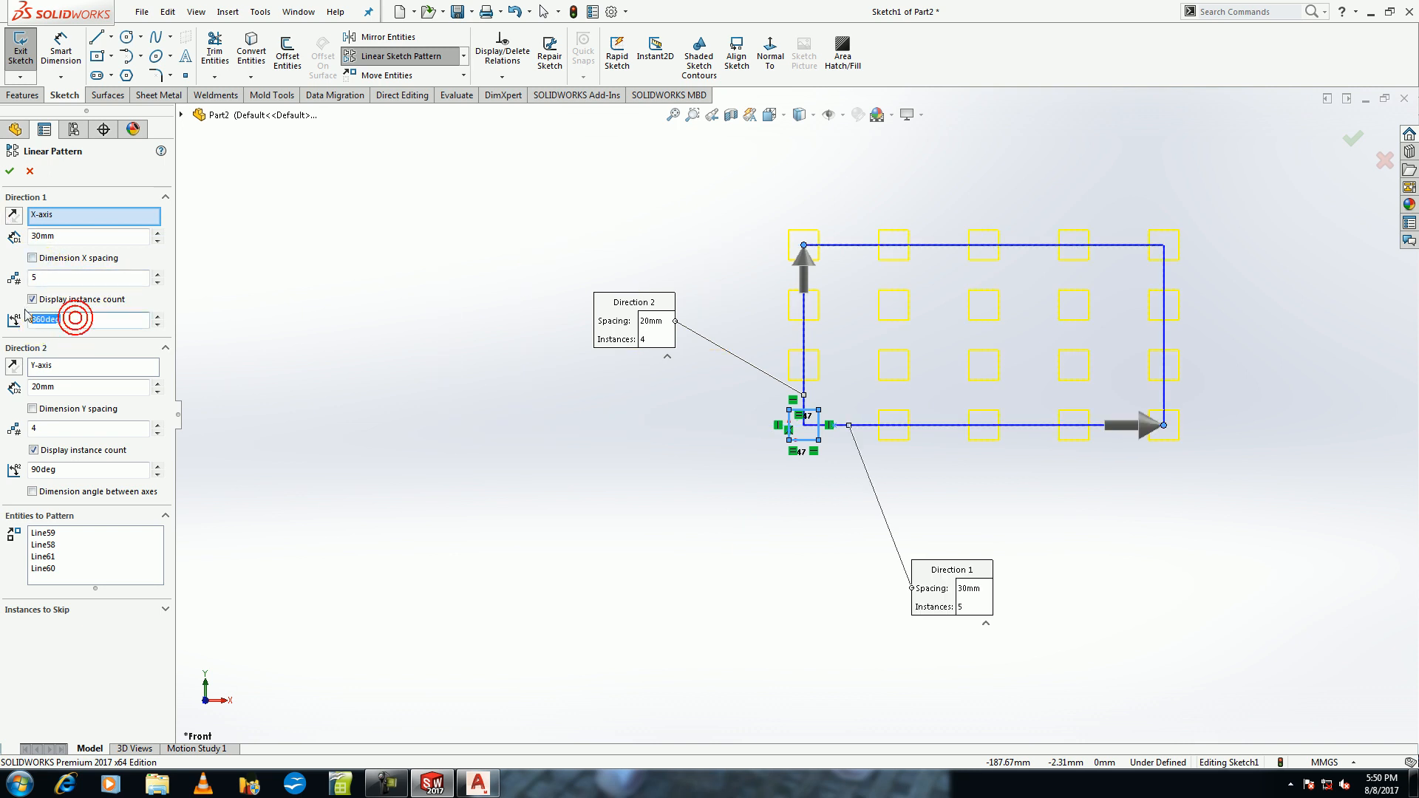
{"action": "type", "text": "60"}
{"action": "key", "text": "Return"}
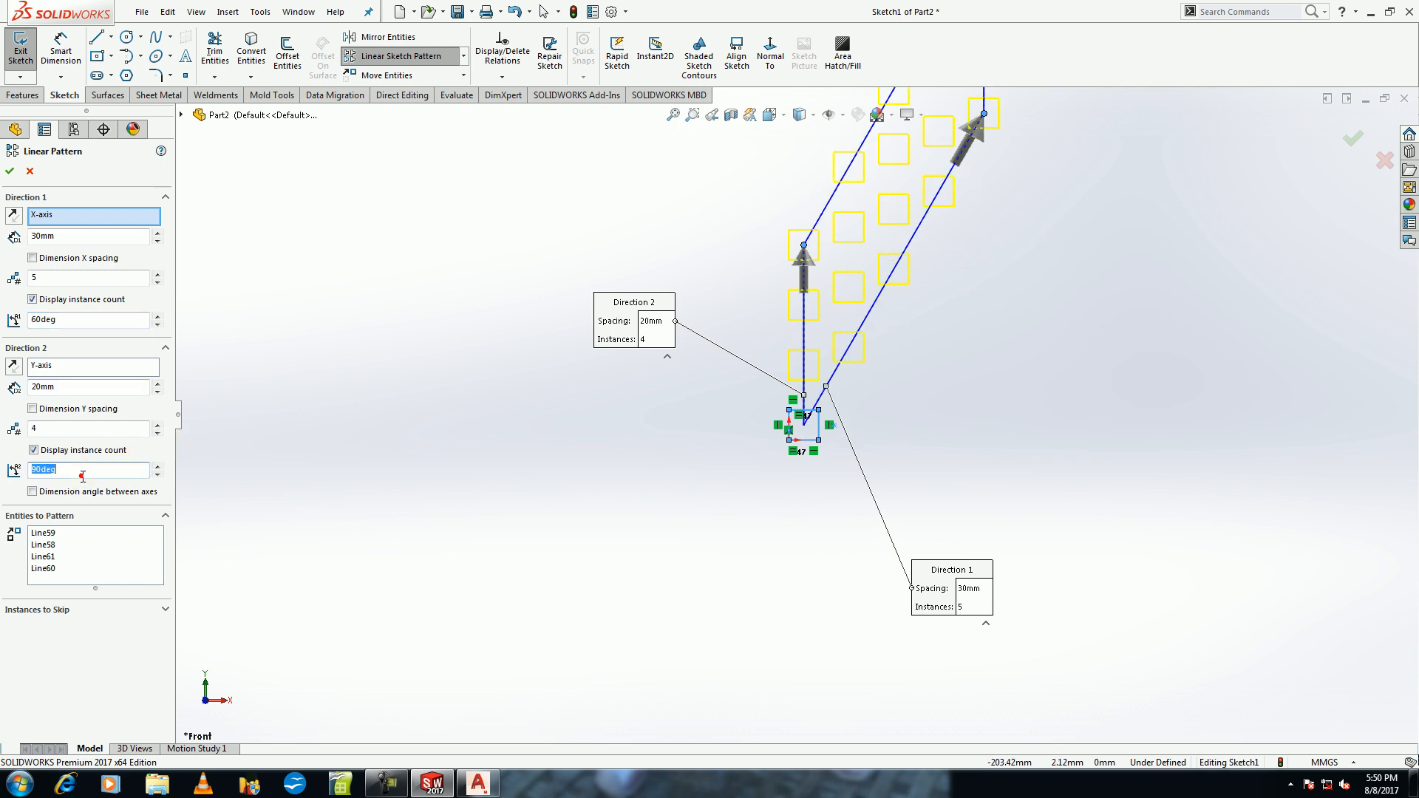
{"action": "type", "text": "90+60"}
{"action": "key", "text": "Return"}
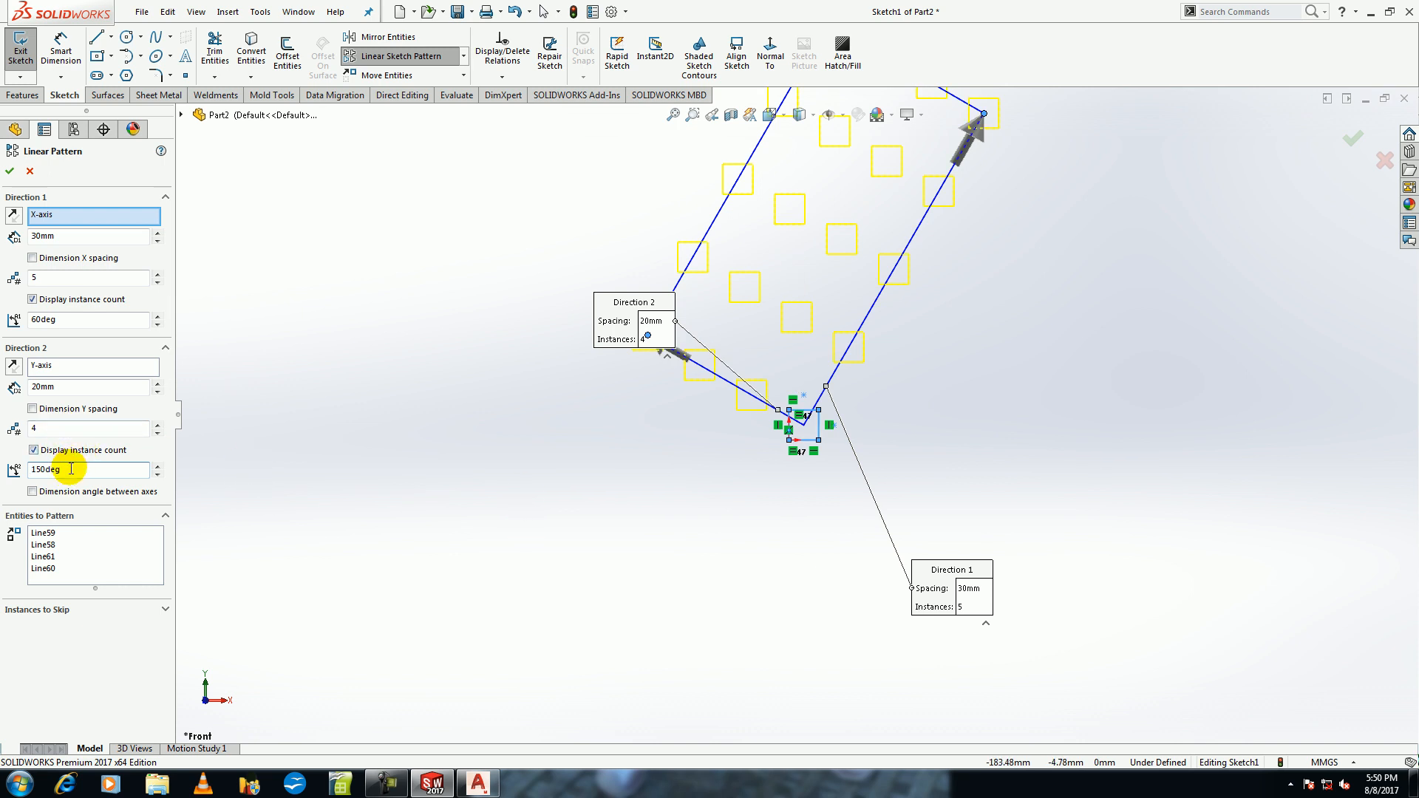
Set direction 2's angle to 90° and direction 1's angle to 0°, and create the linear sketch pattern.
{"action": "type", "text": "0"}
{"action": "key", "text": "Return"}
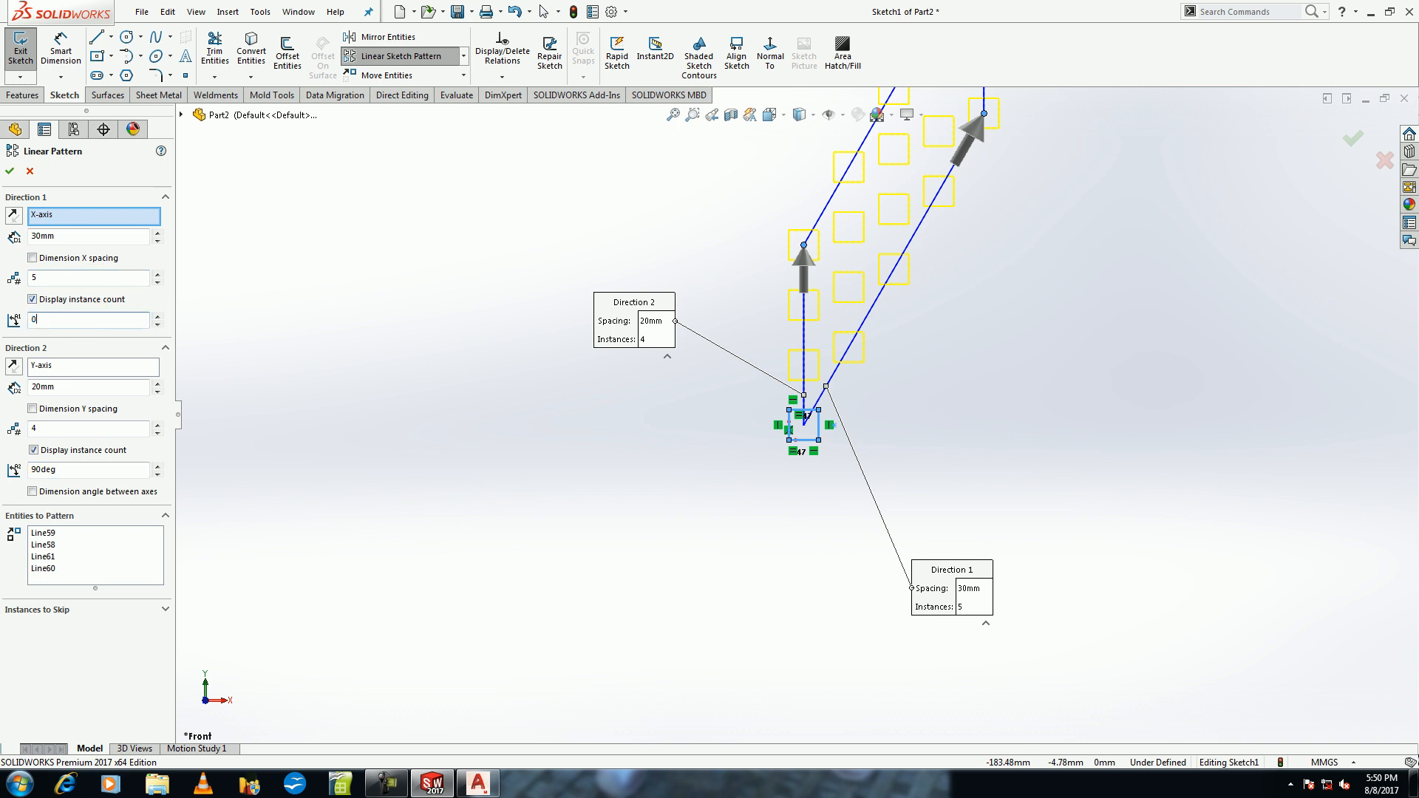
{"action": "key", "text": "Return"}
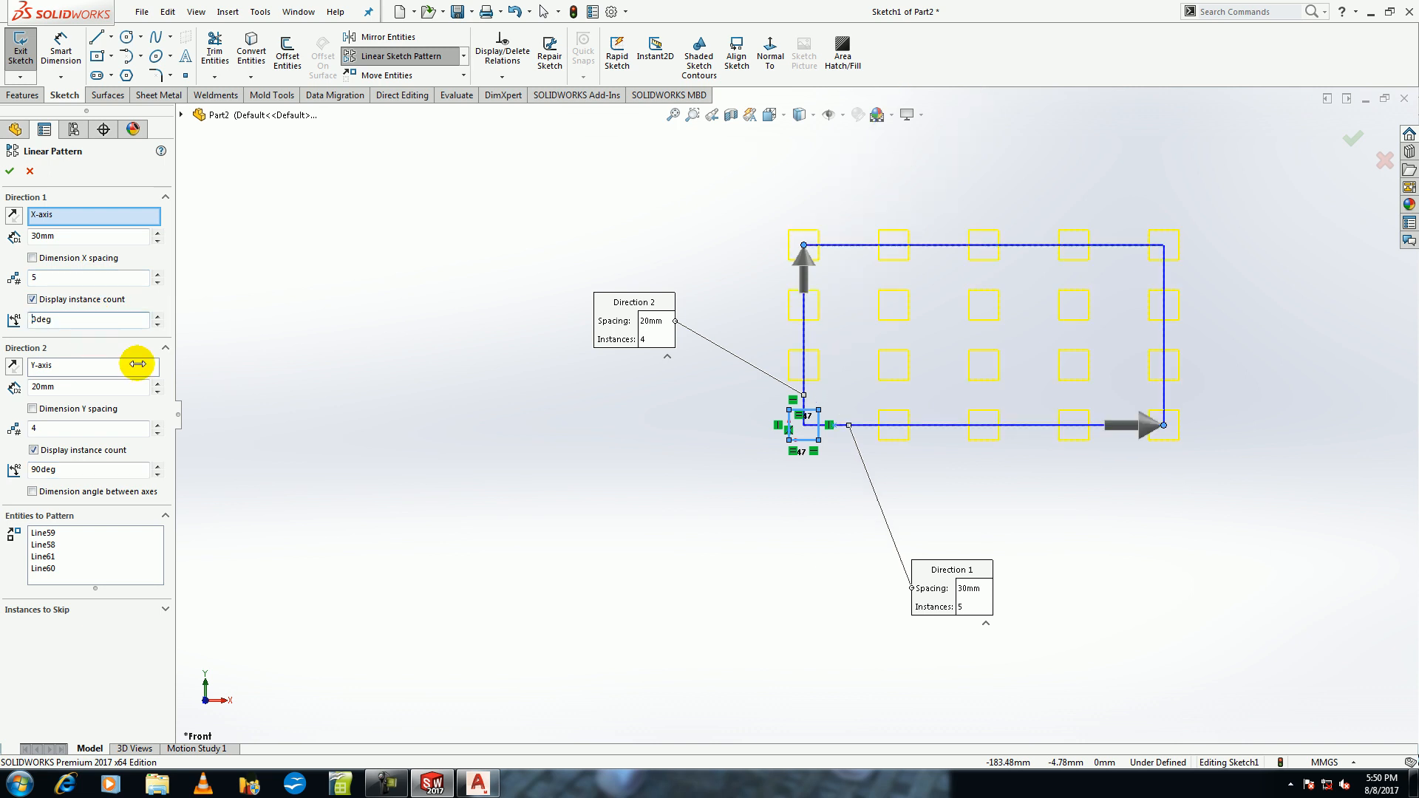
{"action": "left_click", "coordinate": [9, 174]}
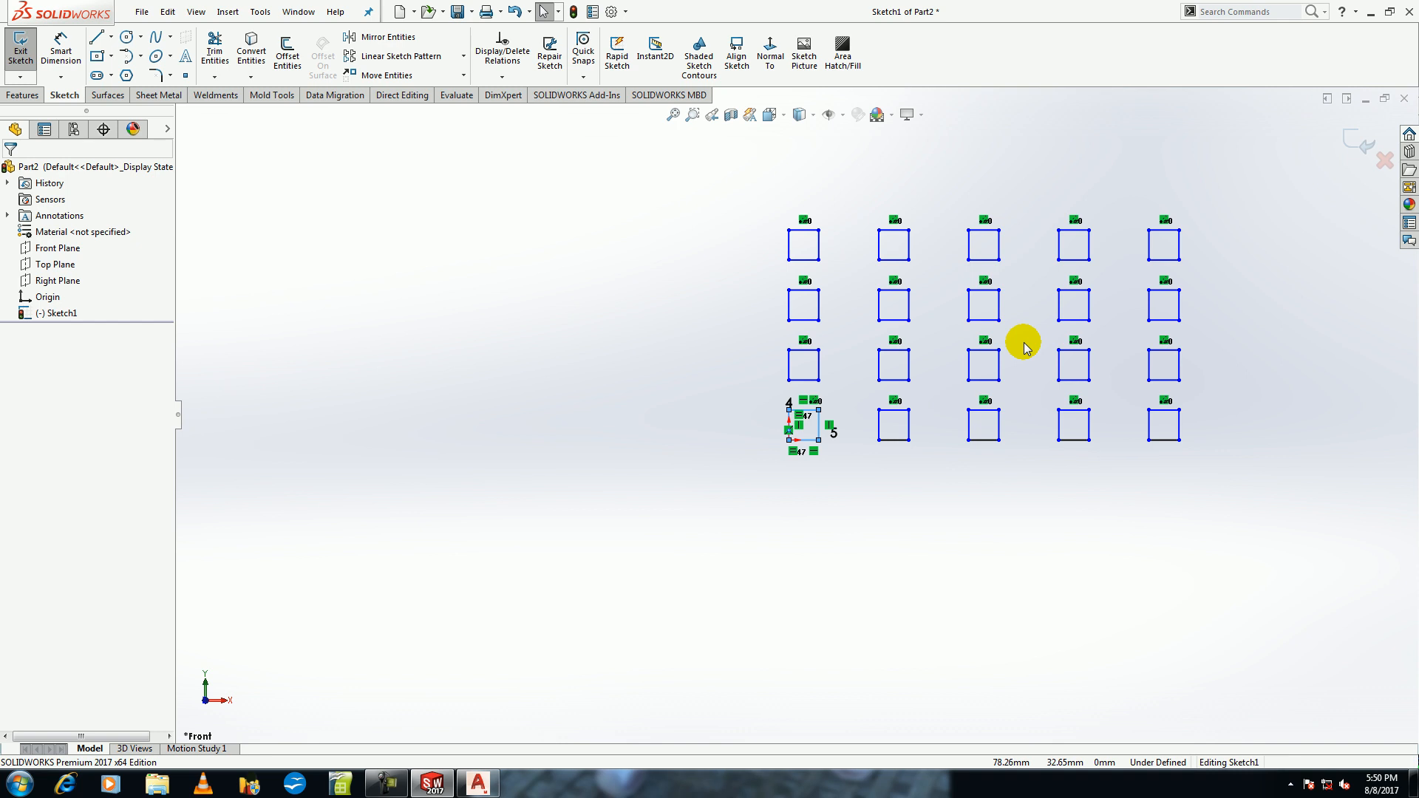
Undo the linear pattern and delete the original square at the origin.
{"action": "key", "text": "ctrl+z"}
{"action": "key", "text": "Delete"}
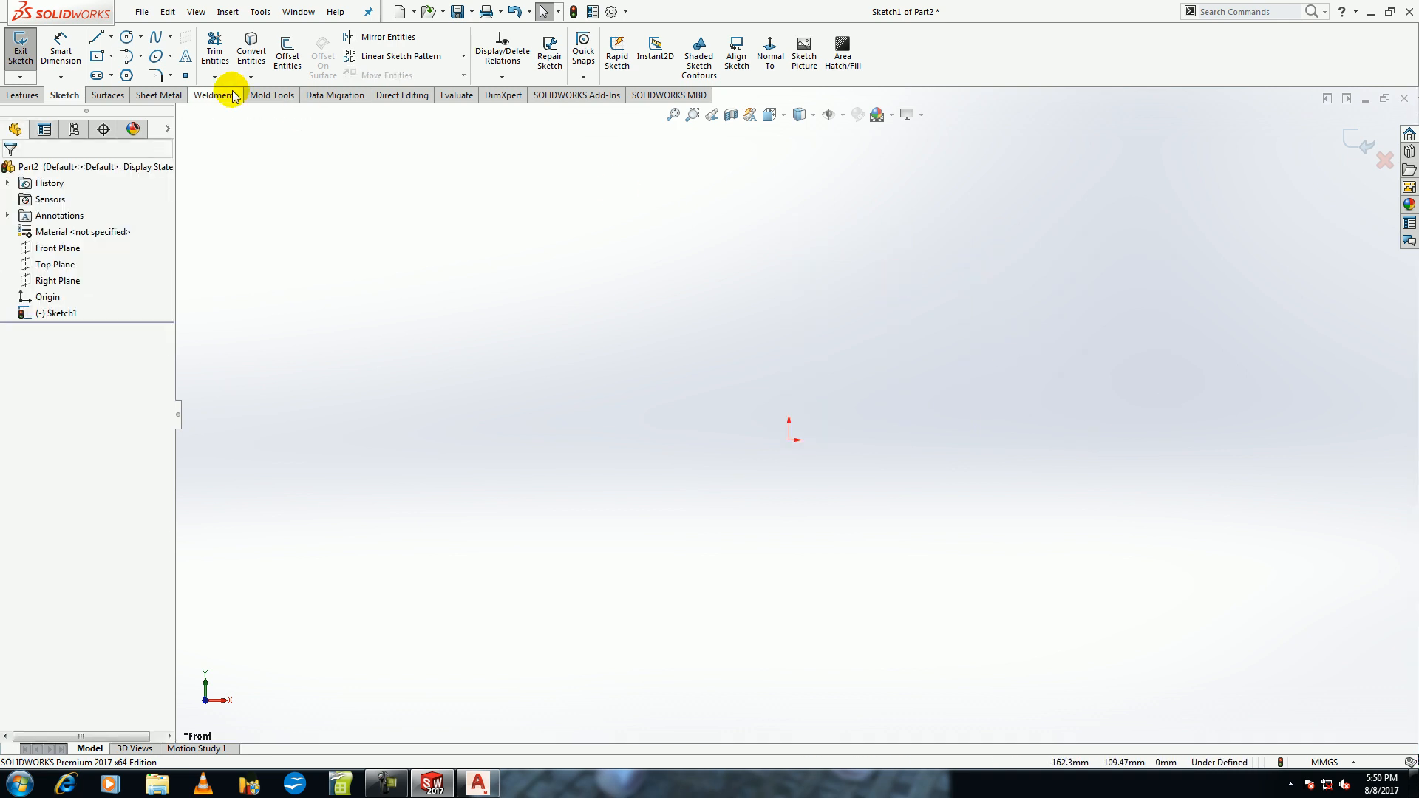
Draw a 150 mm diameter circle centred on the origin and a 20 mm diameter circle centred on its topmost point.
{"action": "left_click", "coordinate": [127, 36]}
{"action": "left_click", "coordinate": [789, 440]}
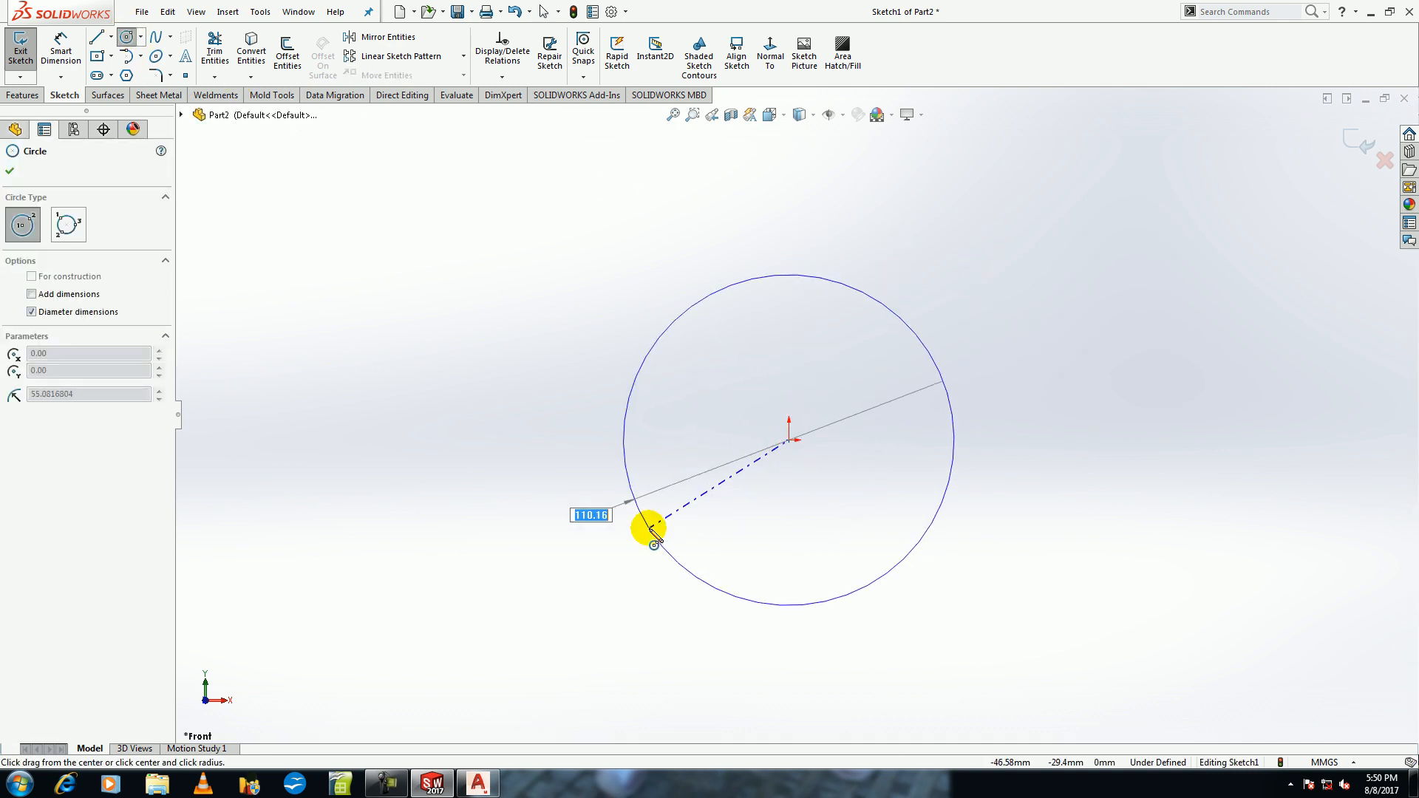
{"action": "type", "text": "150"}
{"action": "key", "text": "Return"}
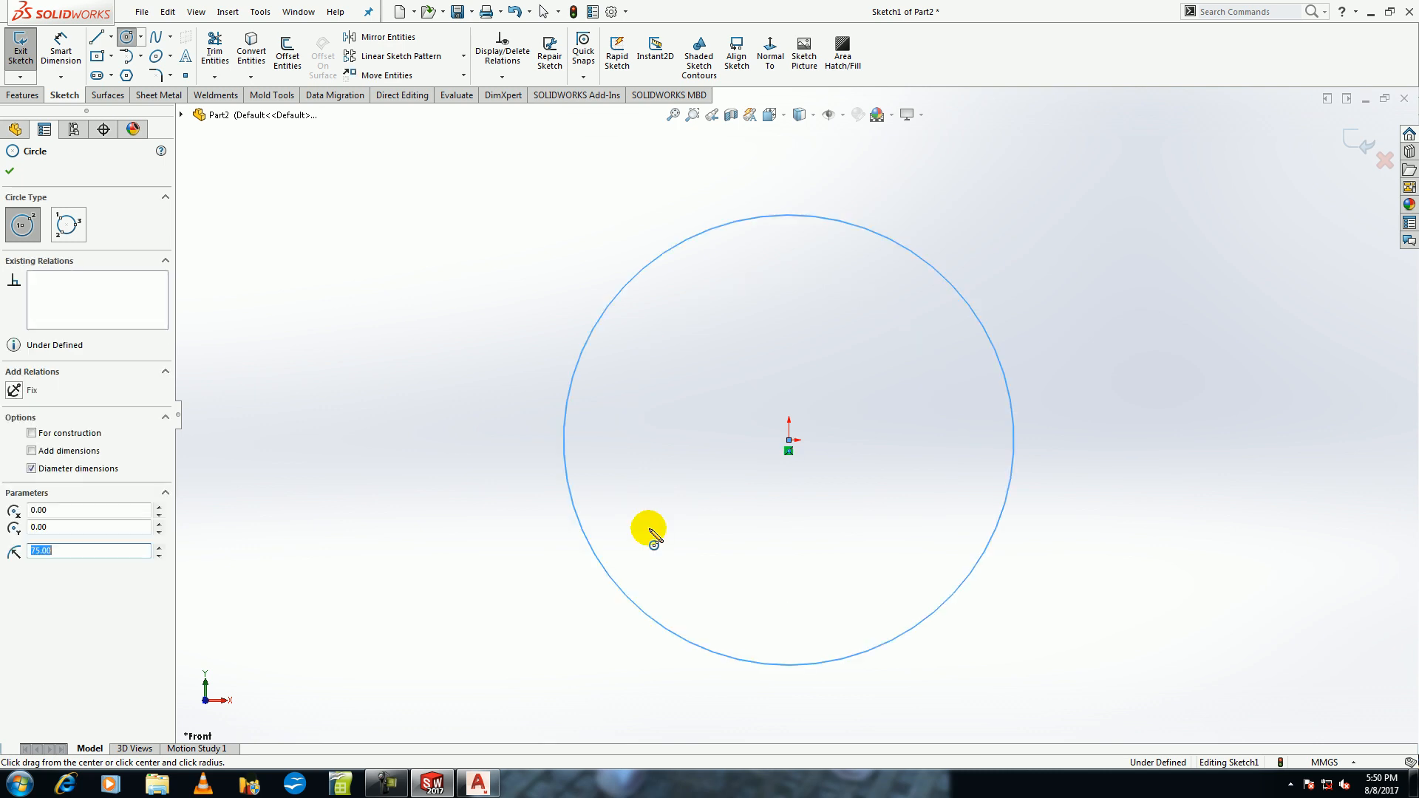
{"action": "left_click", "coordinate": [790, 215]}
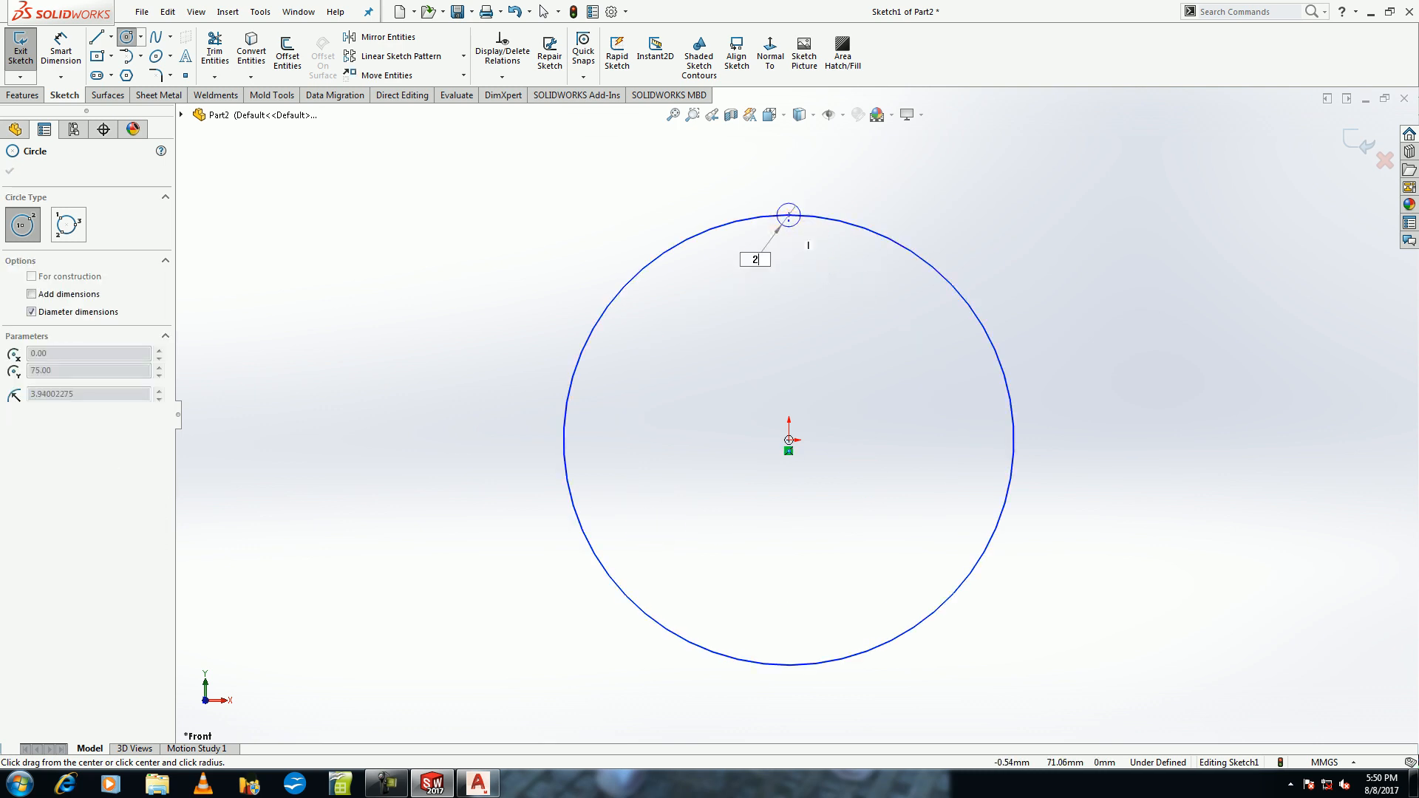
{"action": "type", "text": "20"}
{"action": "key", "text": "Return"}
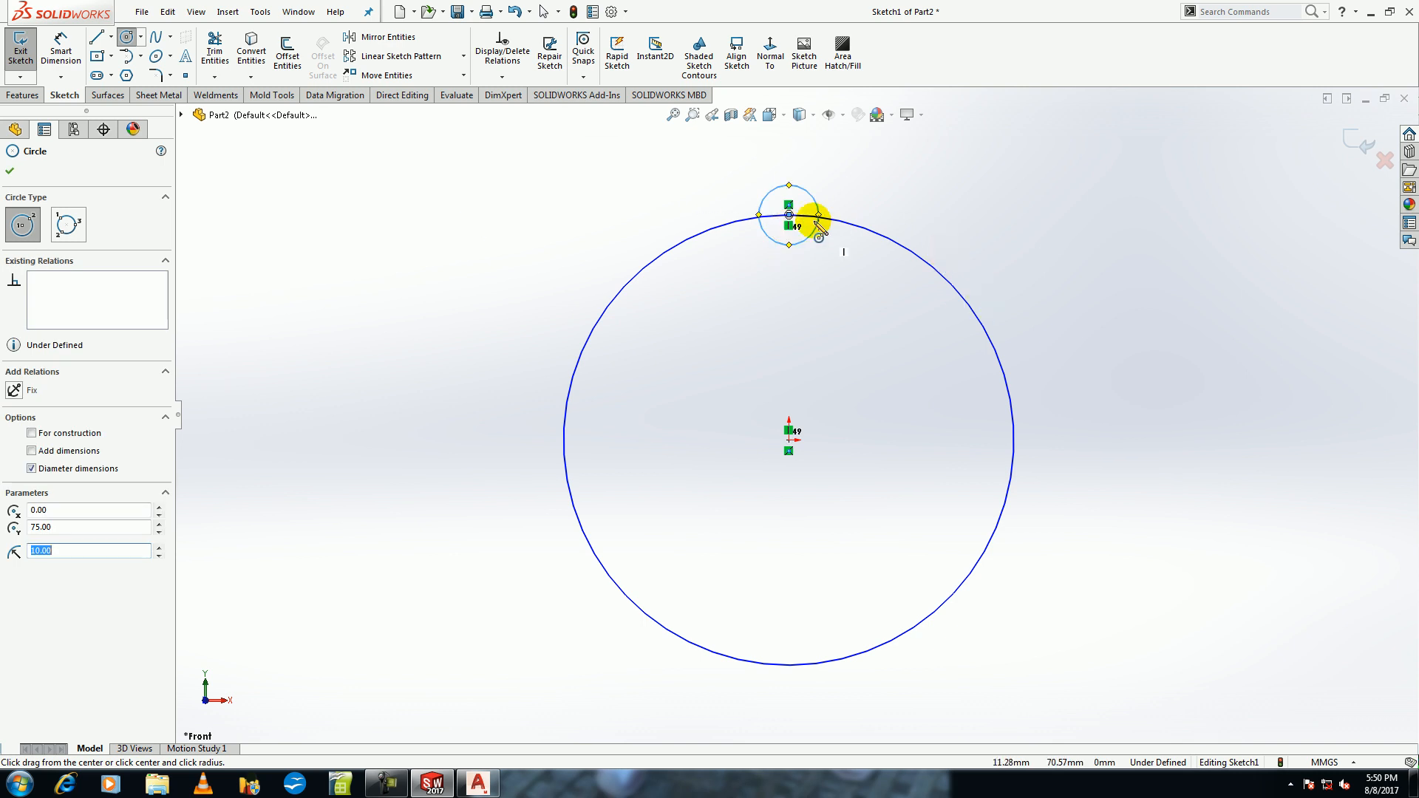
Start a circular sketch pattern of the 20 mm circle about the origin with 8 equally spaced instances.
{"action": "left_click", "coordinate": [463, 56]}
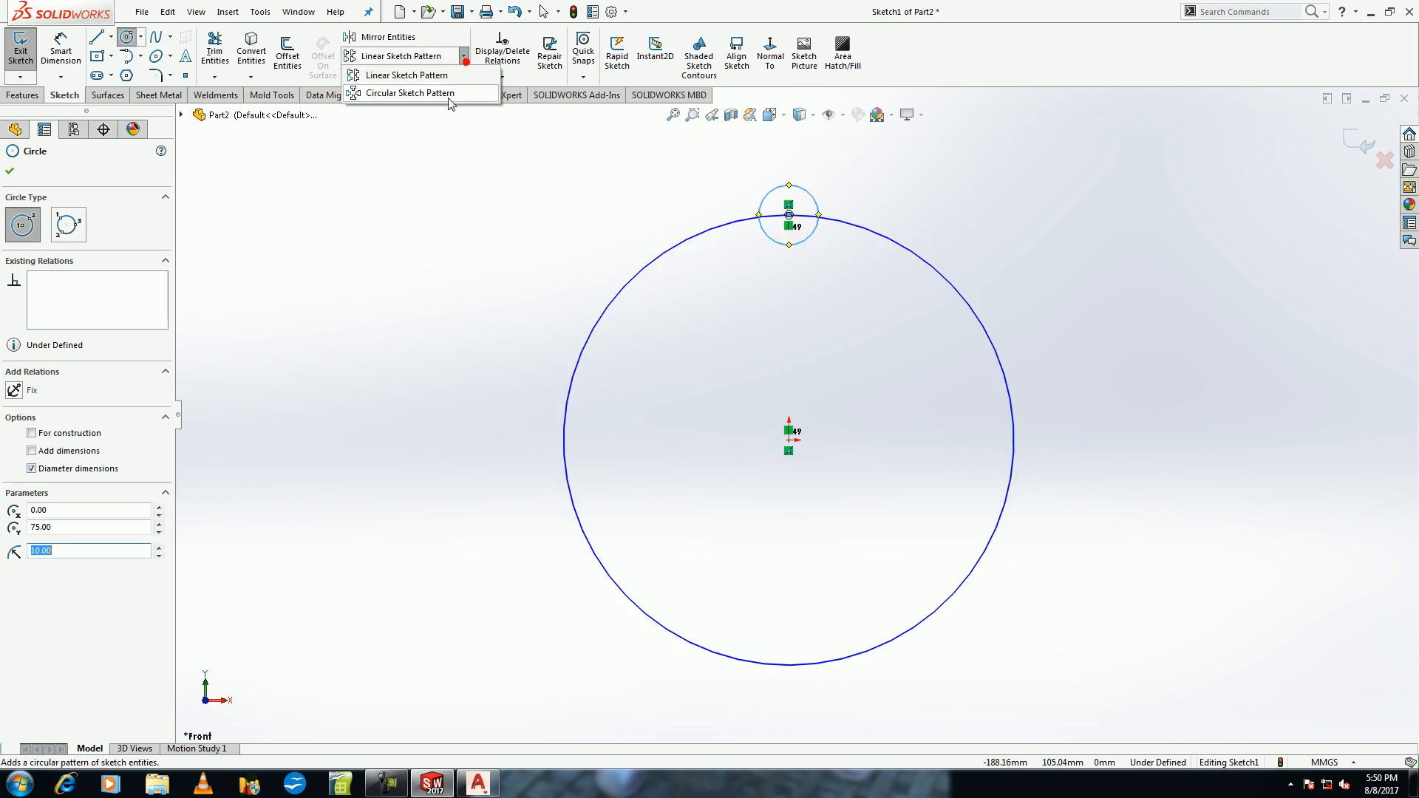
{"action": "left_click", "coordinate": [430, 95]}
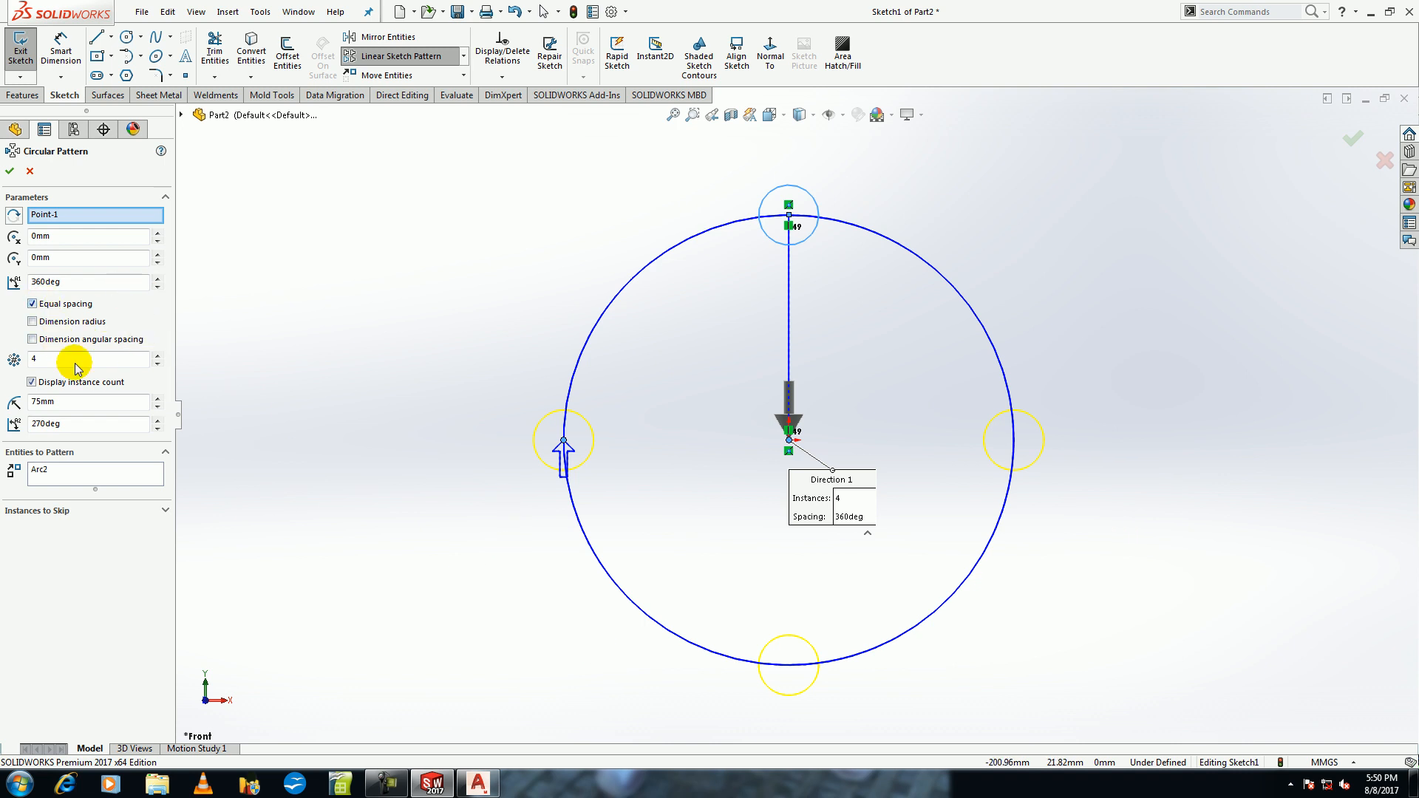
{"action": "left_click", "coordinate": [157, 355]}
{"action": "left_click", "coordinate": [158, 355]}
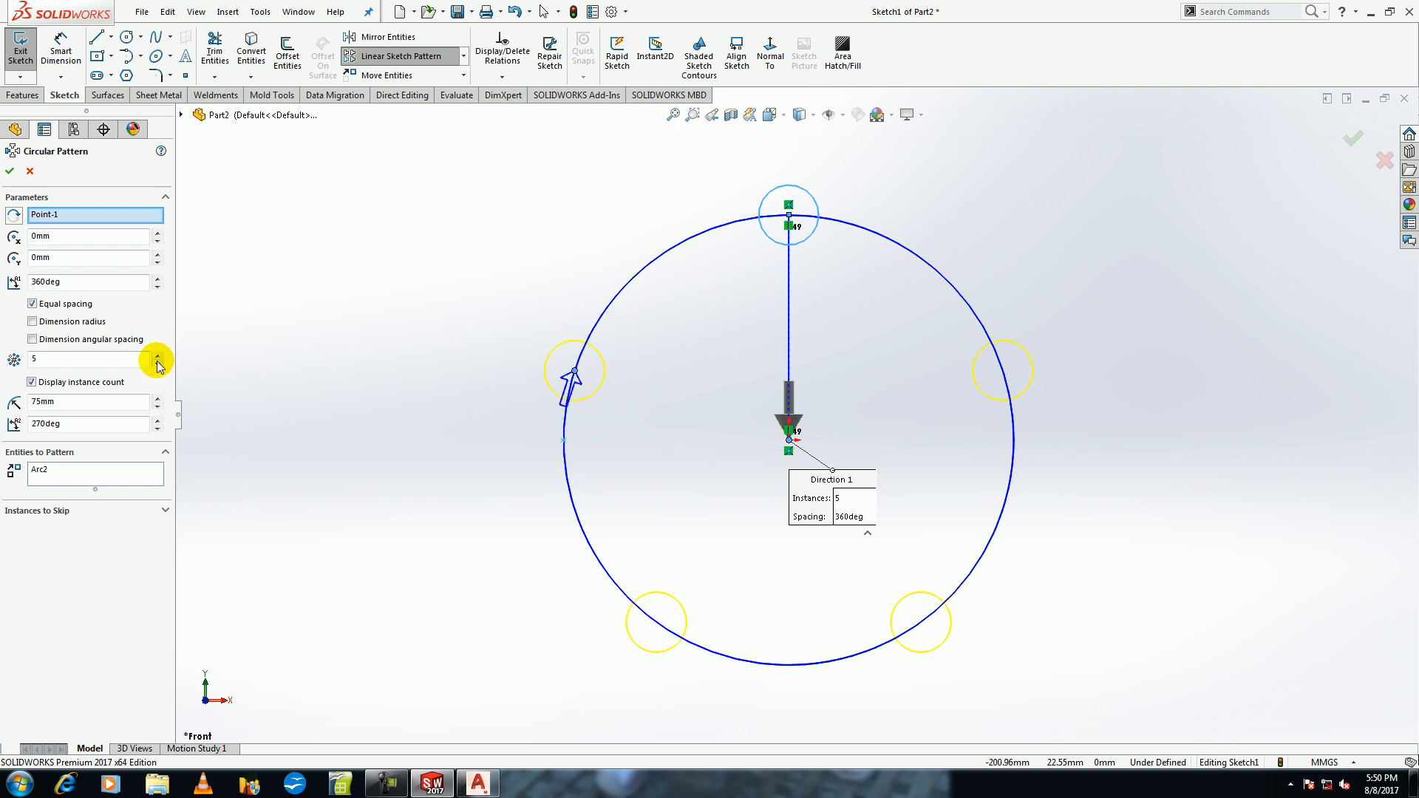
{"action": "left_click", "coordinate": [157, 355]}
{"action": "left_click", "coordinate": [158, 355]}
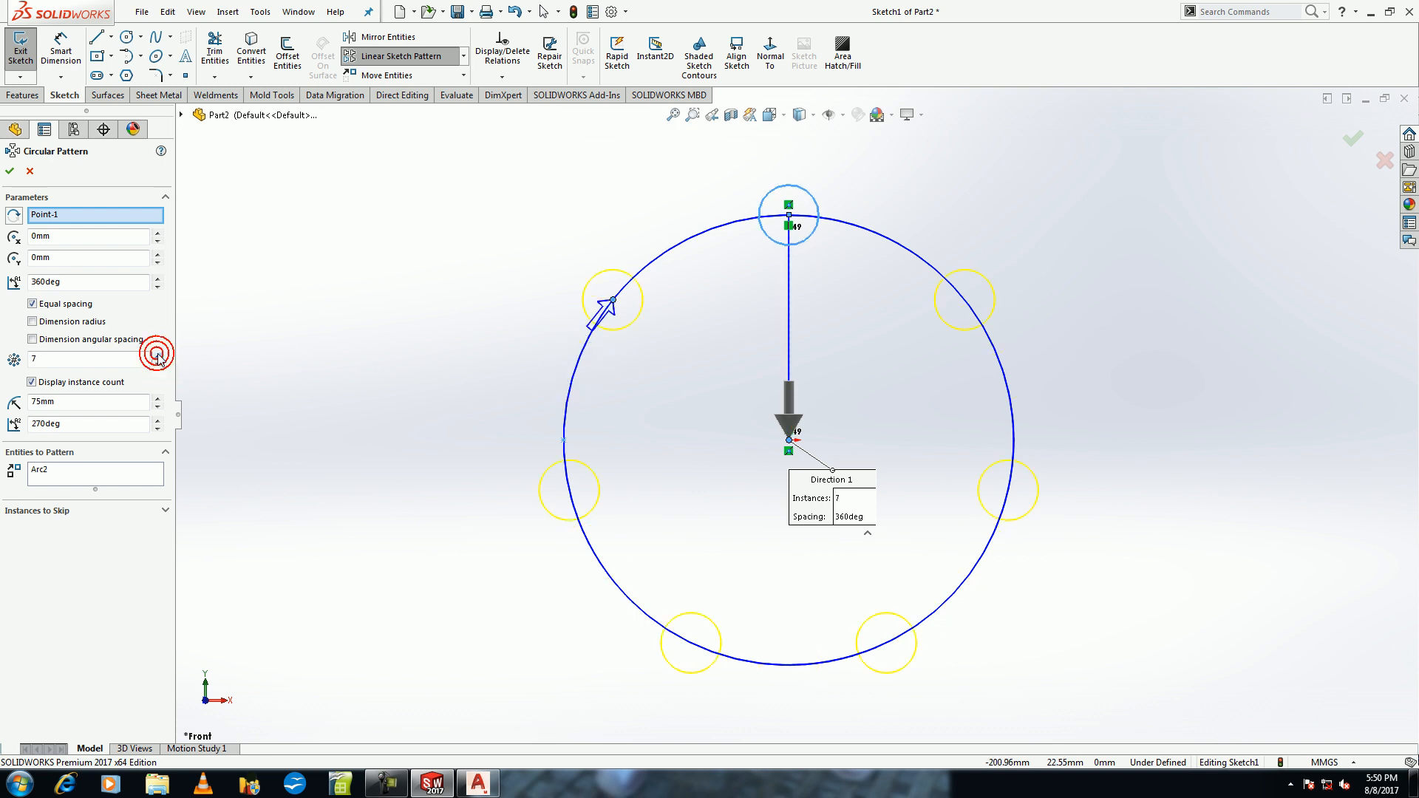
{"action": "left_click", "coordinate": [157, 356]}
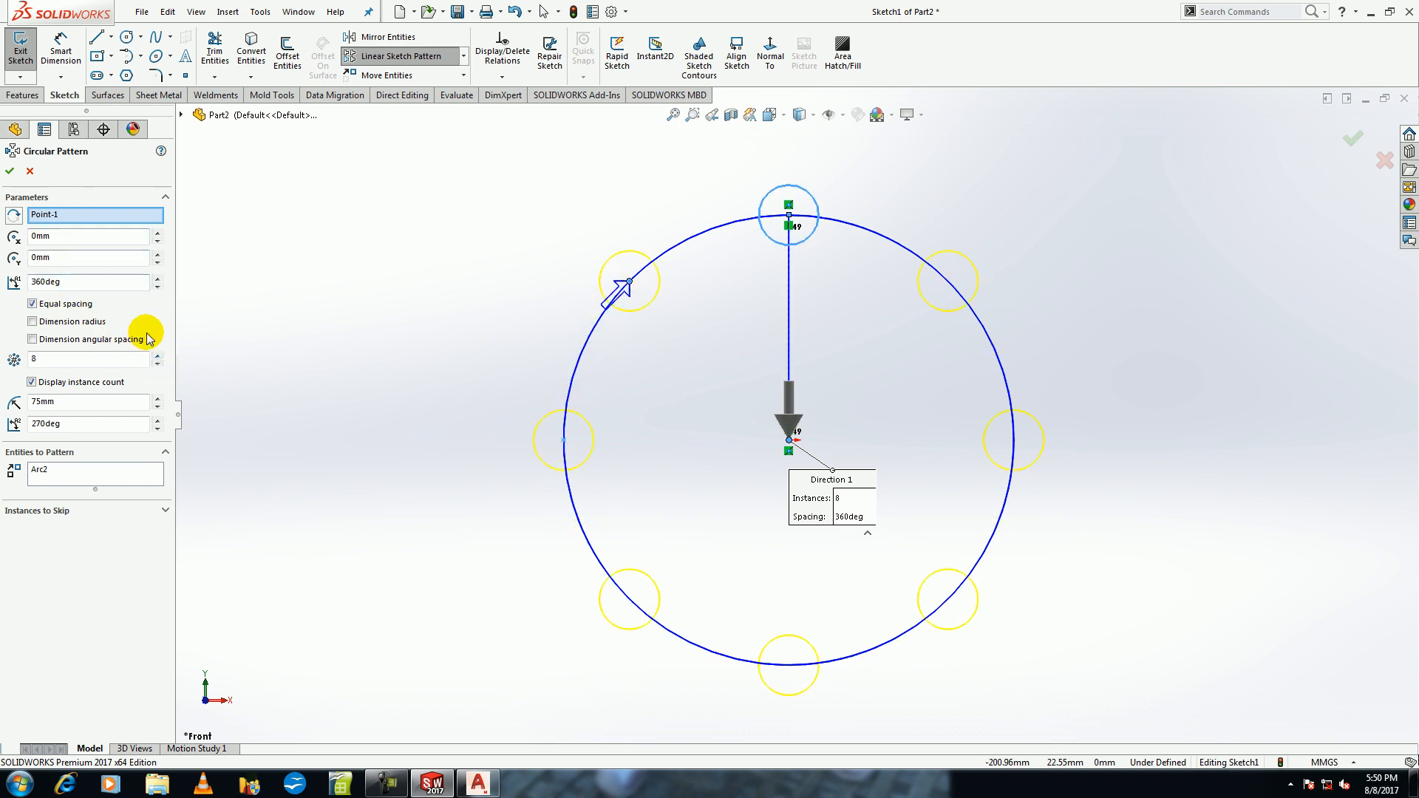
Set the circular pattern's total angle to 270°, flip its direction and back again, and cancel the pattern.
{"action": "left_click", "coordinate": [74, 281]}
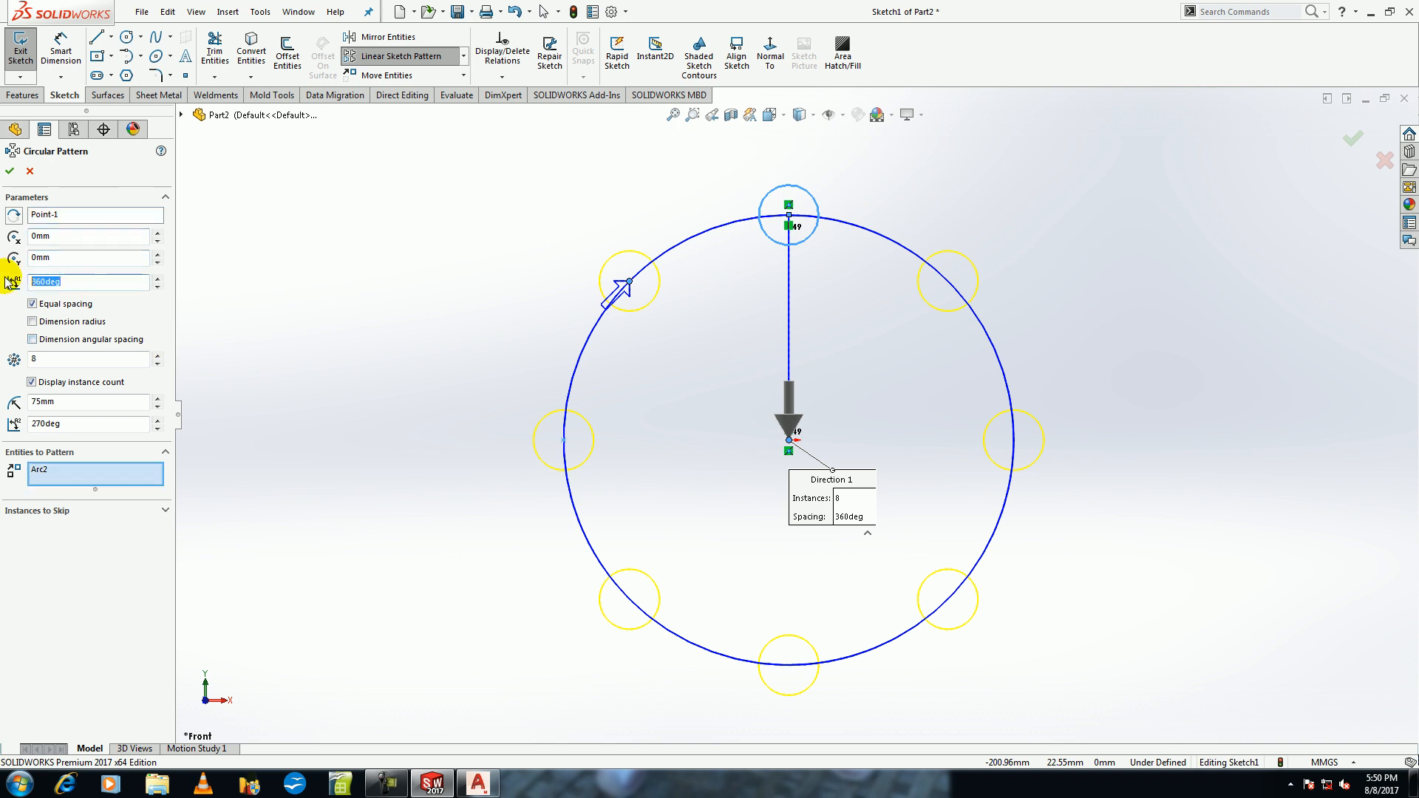
{"action": "type", "text": "270"}
{"action": "key", "text": "Return"}
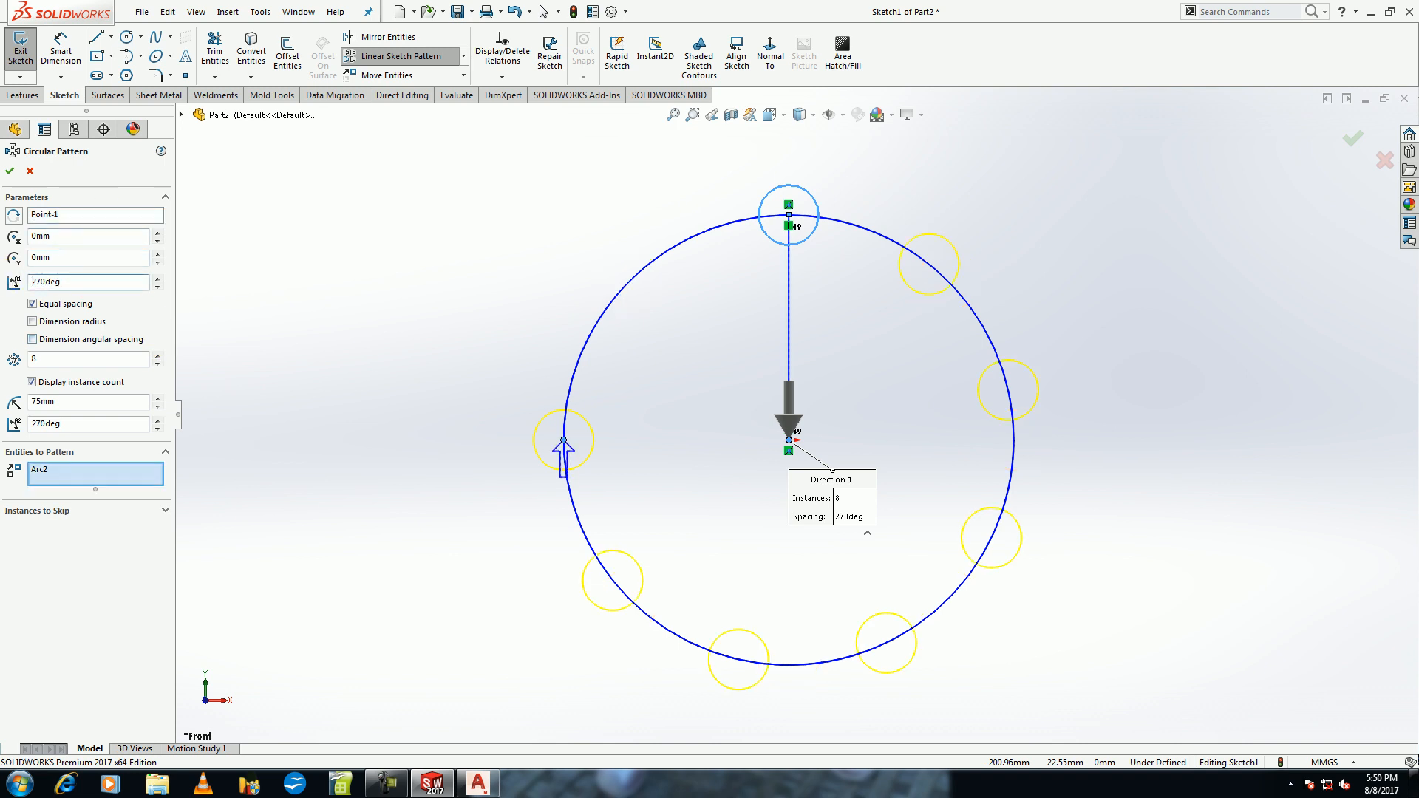
{"action": "left_click", "coordinate": [14, 216]}
{"action": "left_click", "coordinate": [14, 216]}
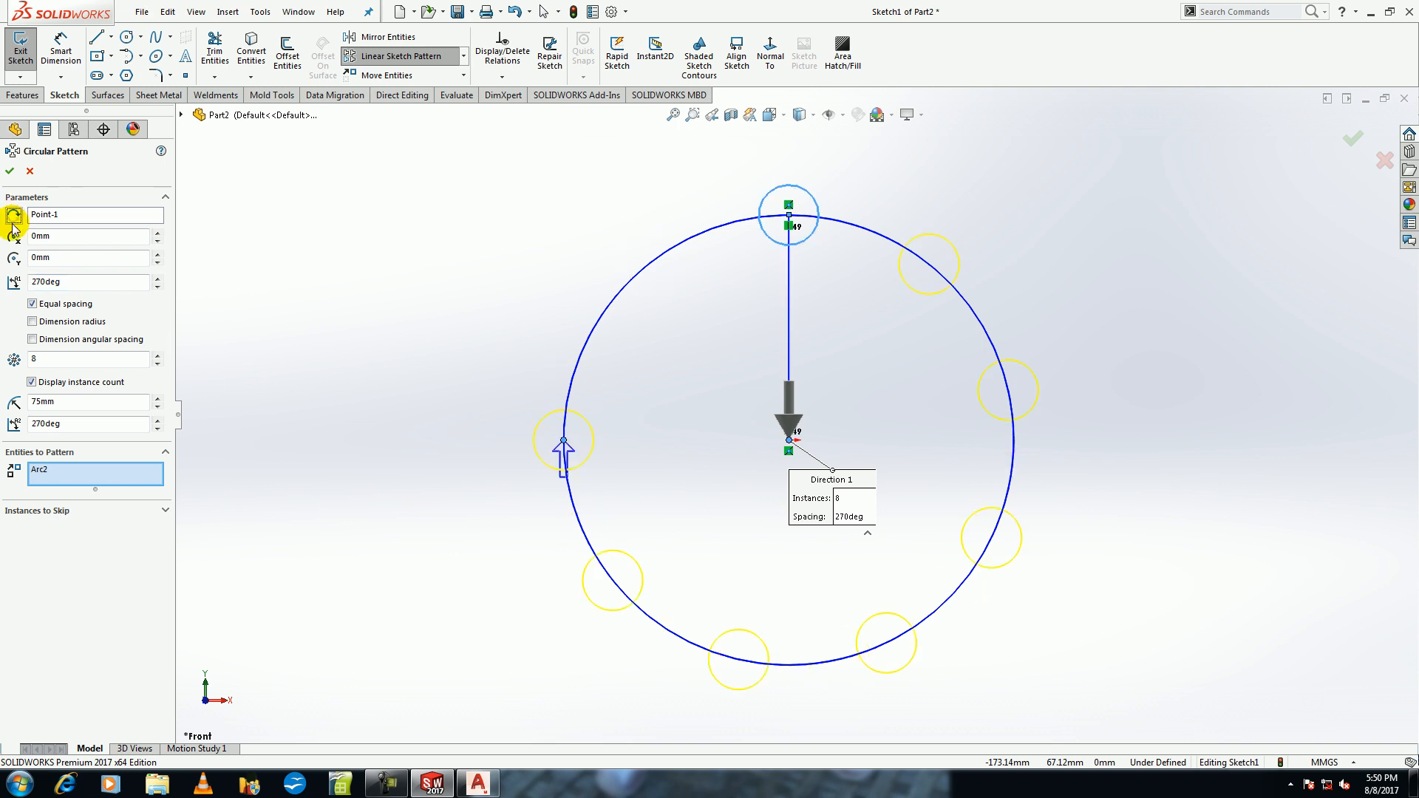
{"action": "key", "text": "Escape"}
Draw a second 150 mm diameter circle left of the first and a 20 mm diameter circle centred on its topmost point.
{"action": "scroll", "coordinate": [665, 358], "scroll_direction": "up", "scroll_amount": 5}
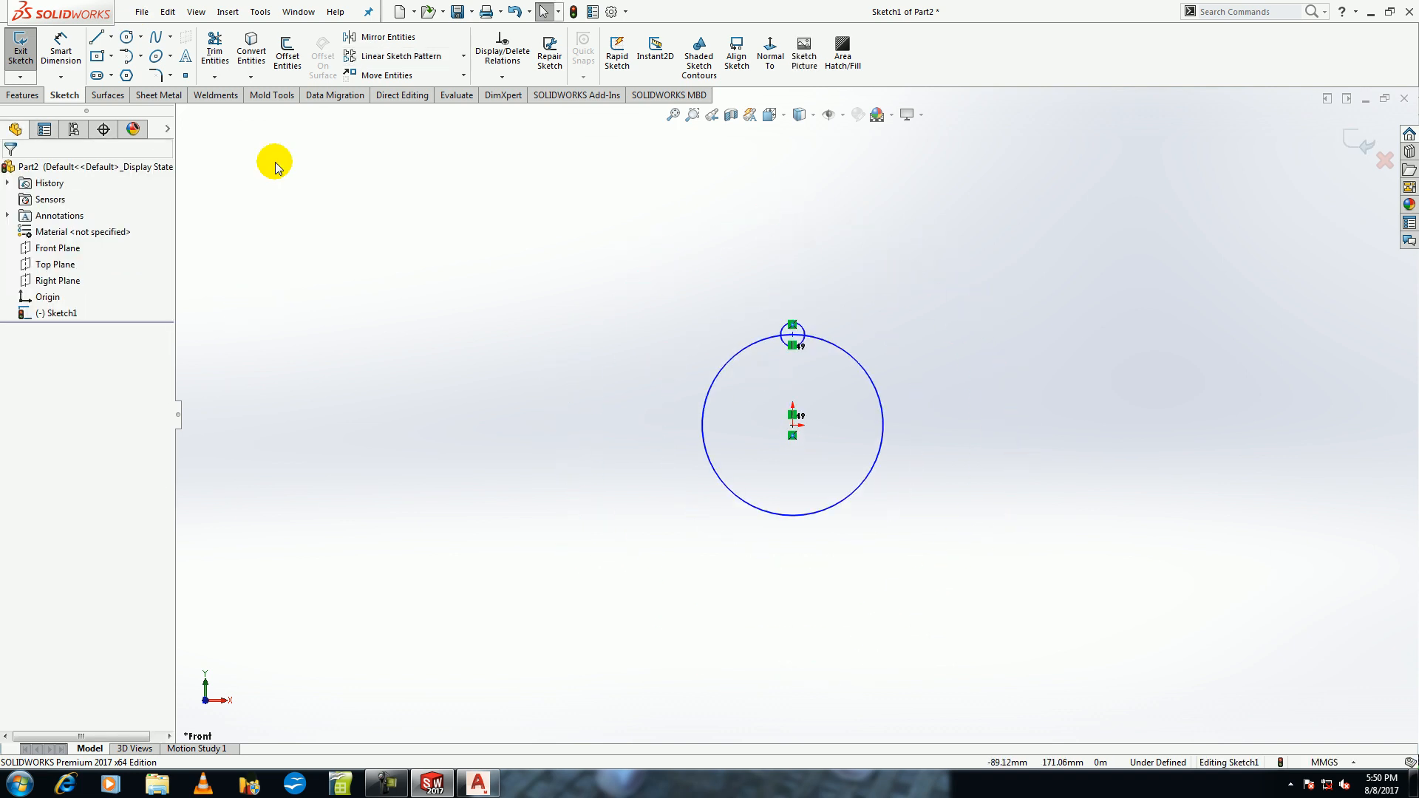
{"action": "left_click", "coordinate": [130, 45]}
{"action": "left_click", "coordinate": [428, 412]}
{"action": "type", "text": "150"}
{"action": "left_click", "coordinate": [418, 438]}
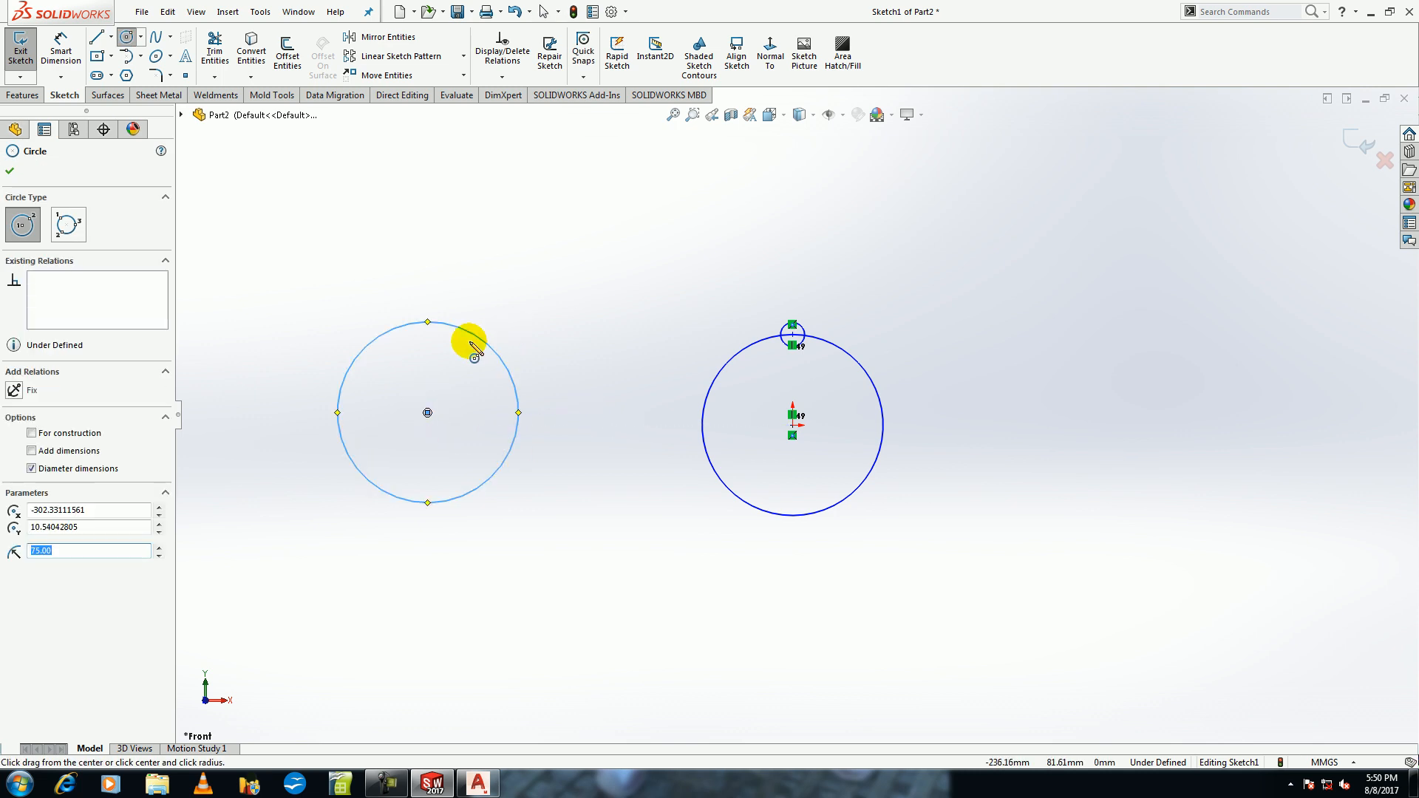
{"action": "left_click", "coordinate": [428, 323]}
{"action": "type", "text": "280"}
{"action": "key", "text": "Return"}
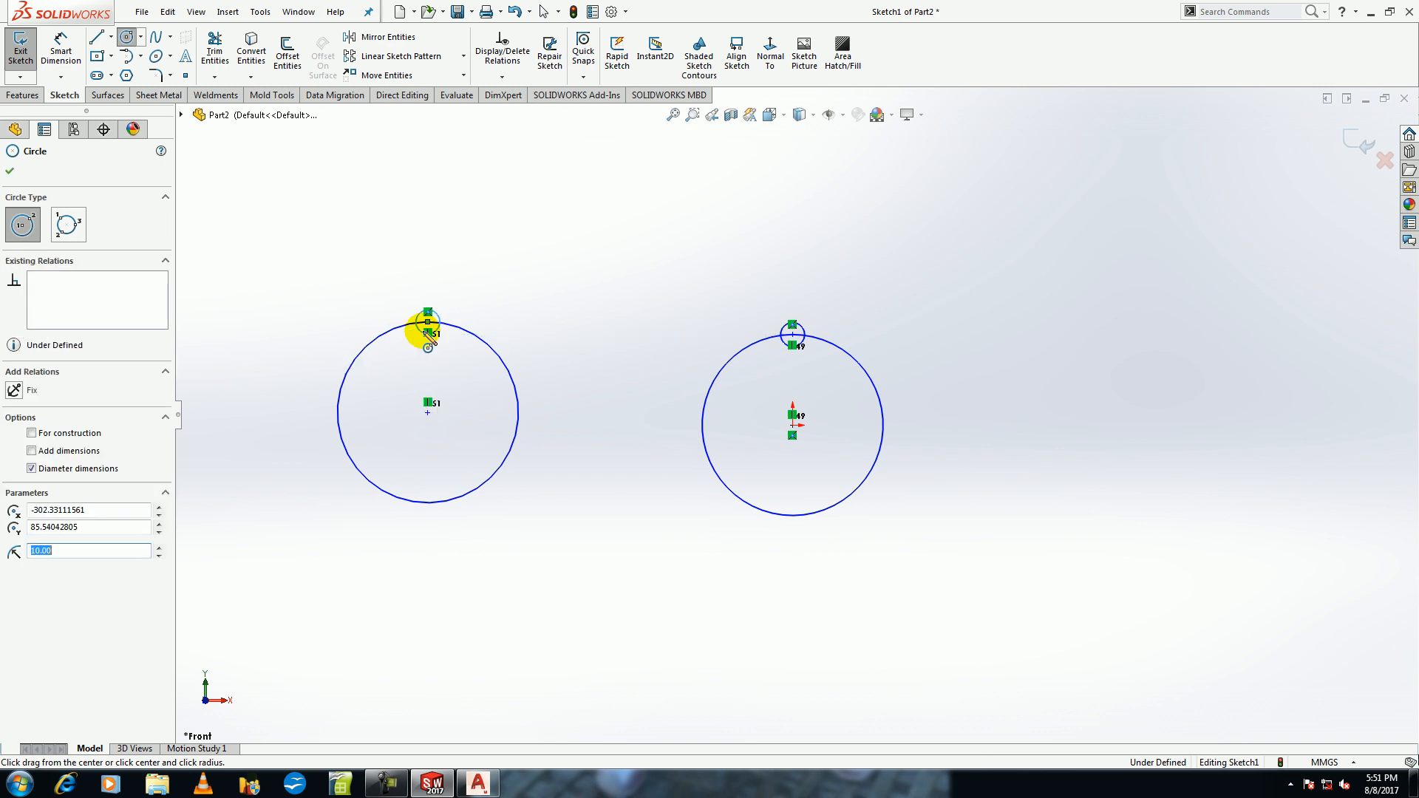
Try a circular pattern of the second small circle with an arc angle of 270° and a radius of 150/2 mm, and cancel it.
{"action": "left_click", "coordinate": [464, 57]}
{"action": "left_click", "coordinate": [442, 90]}
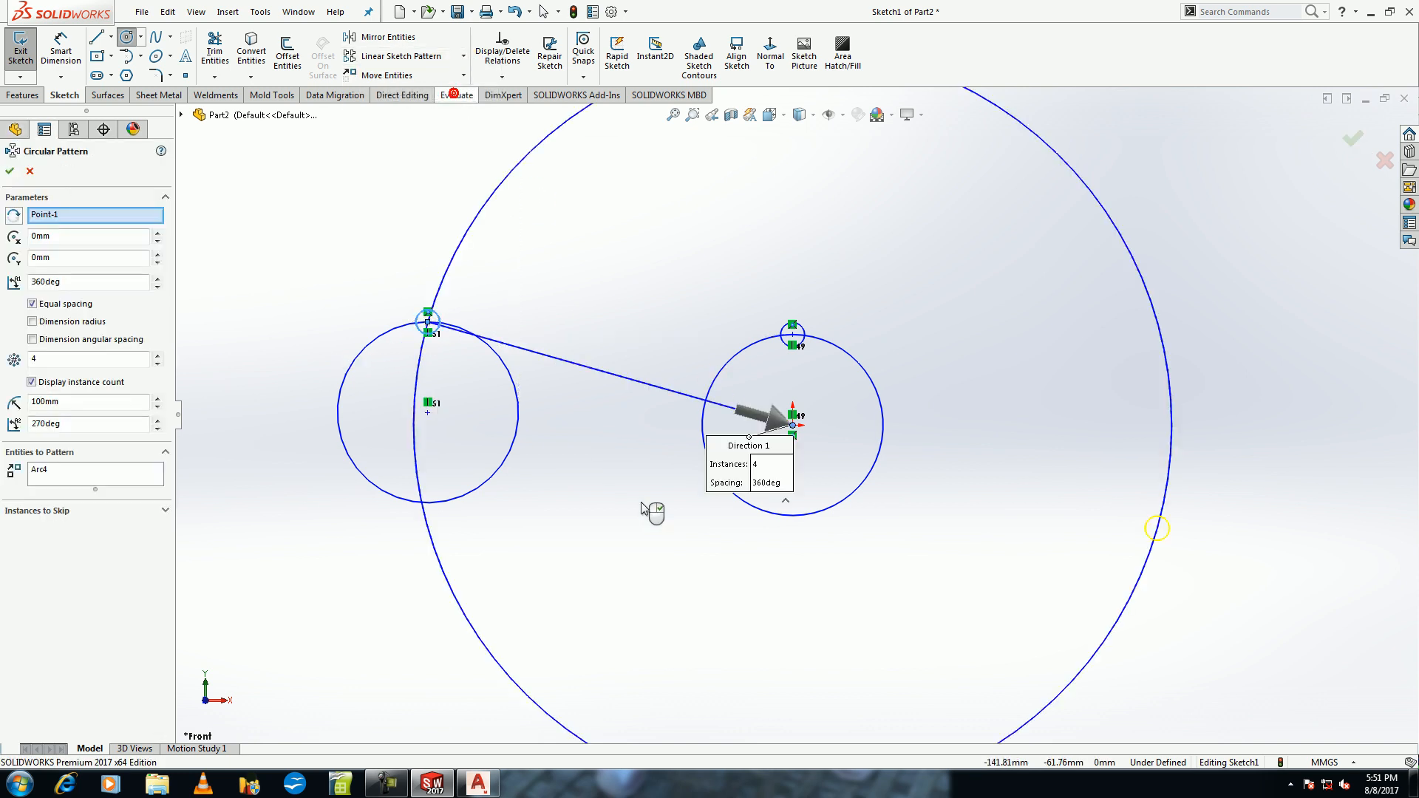
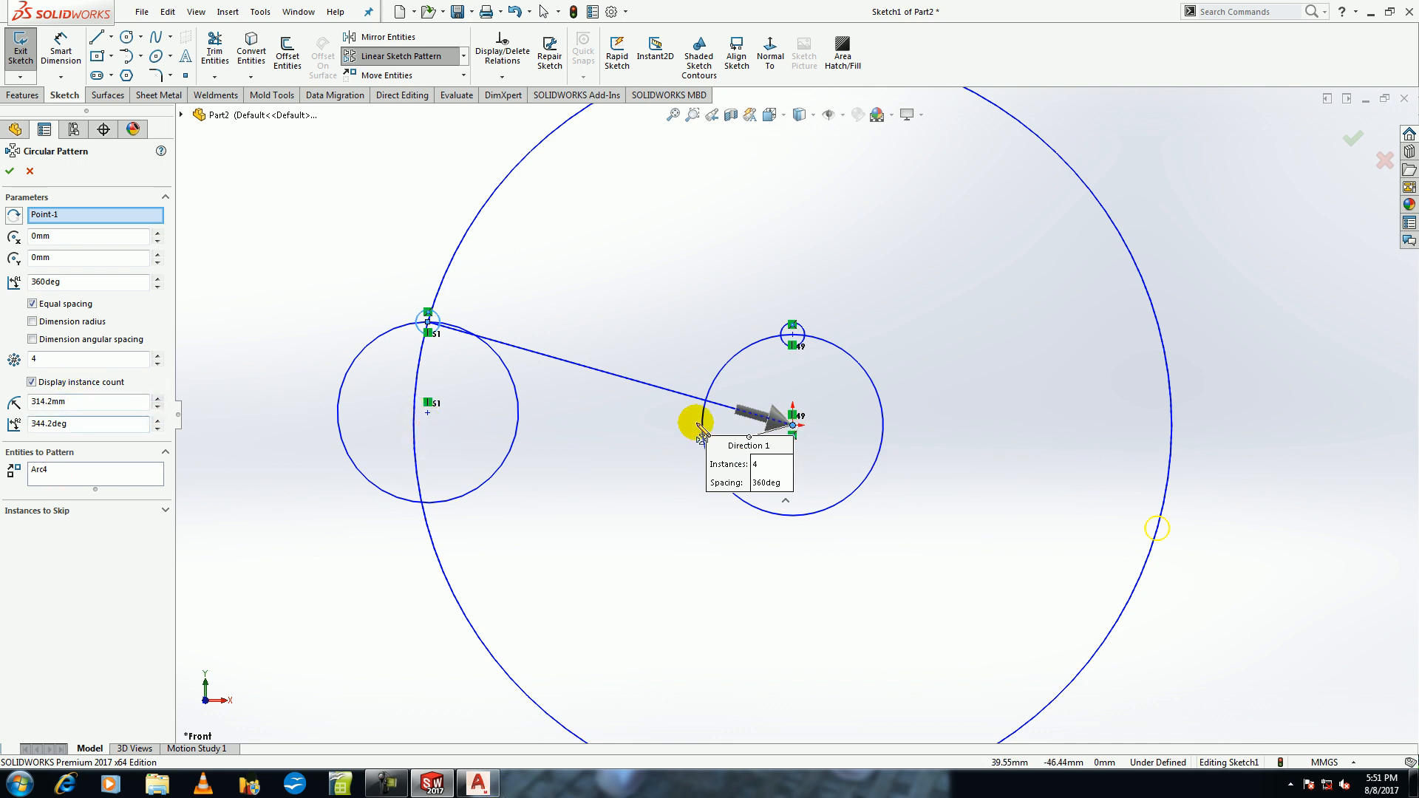
{"action": "left_click", "coordinate": [85, 426]}
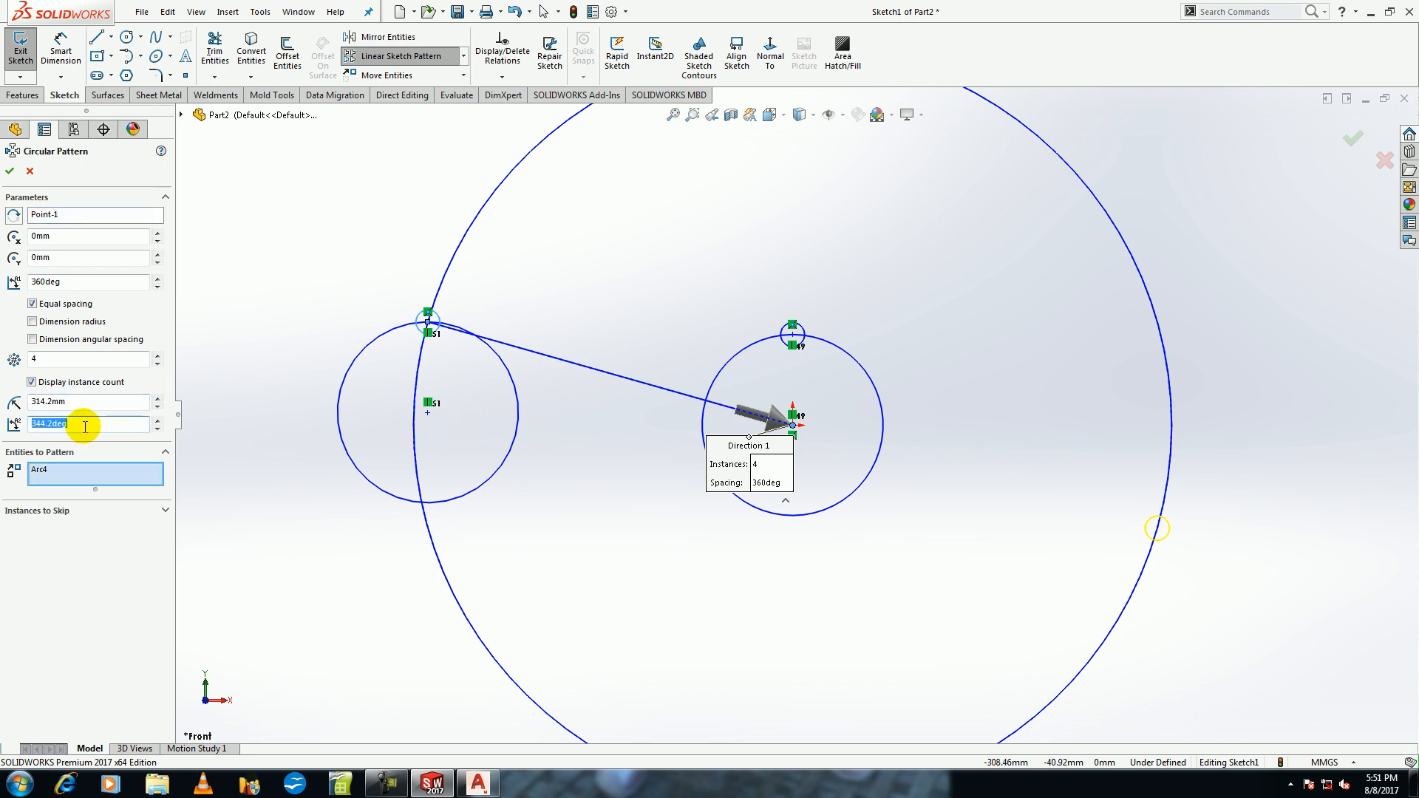
{"action": "type", "text": "270"}
{"action": "key", "text": "Return"}
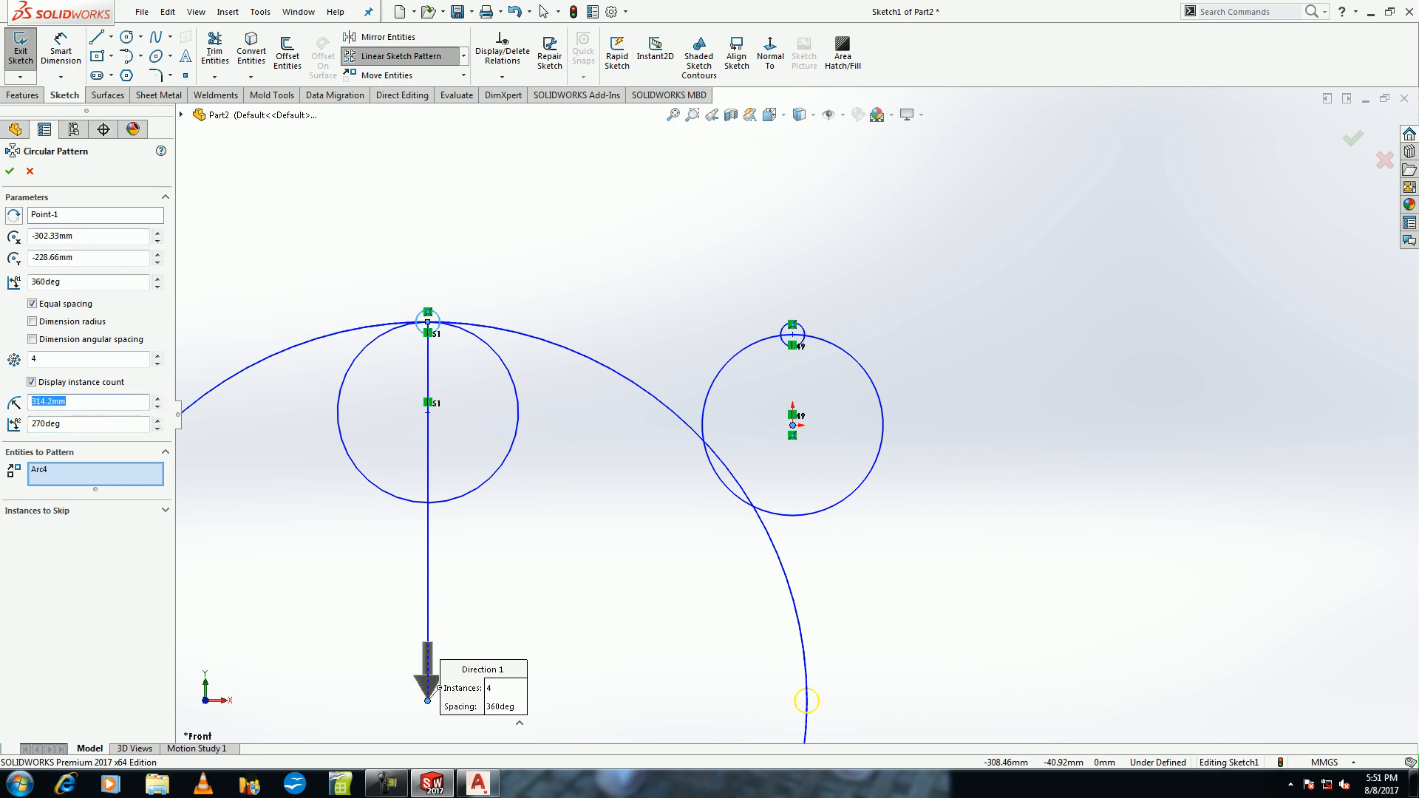
{"action": "type", "text": "150/2"}
{"action": "key", "text": "Return"}
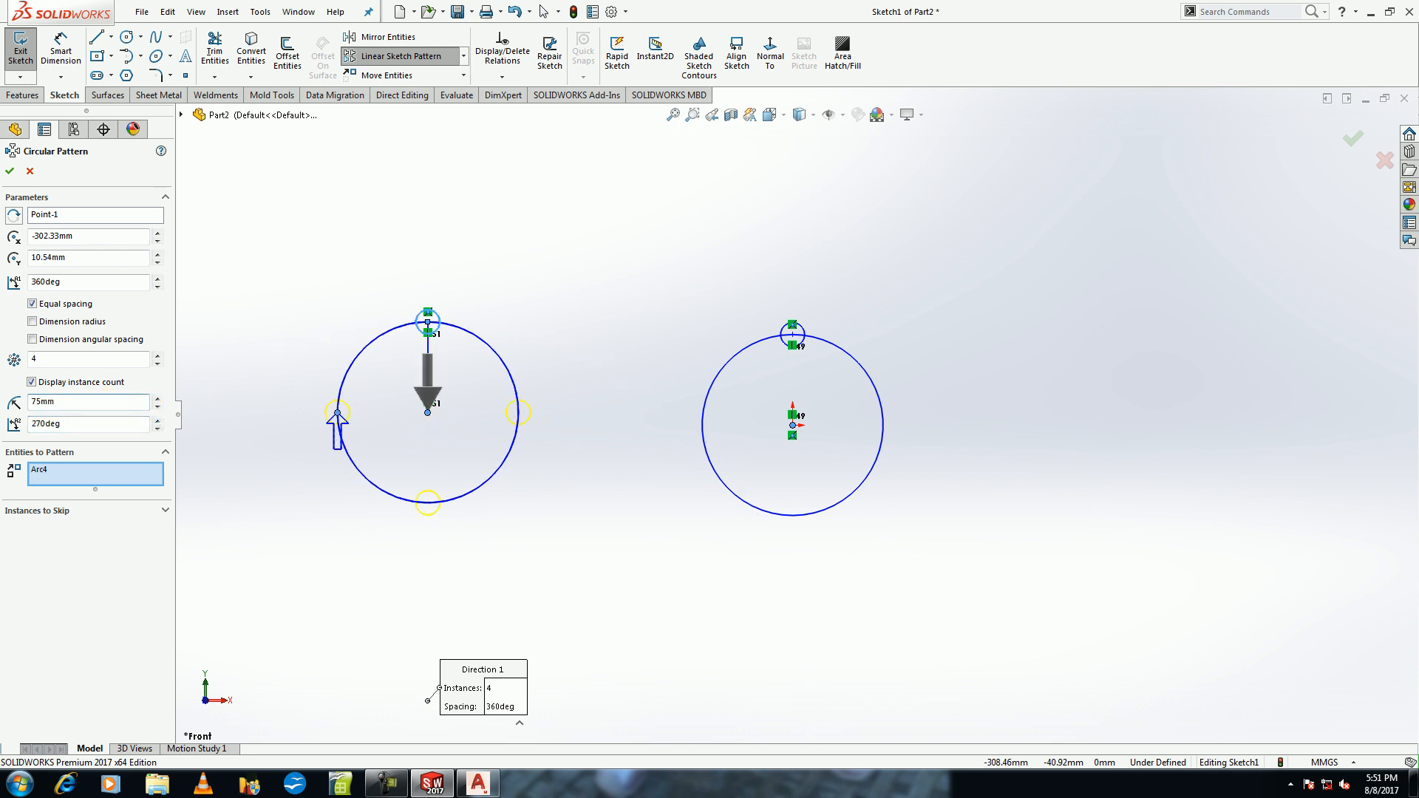
{"action": "key", "text": "Escape"}
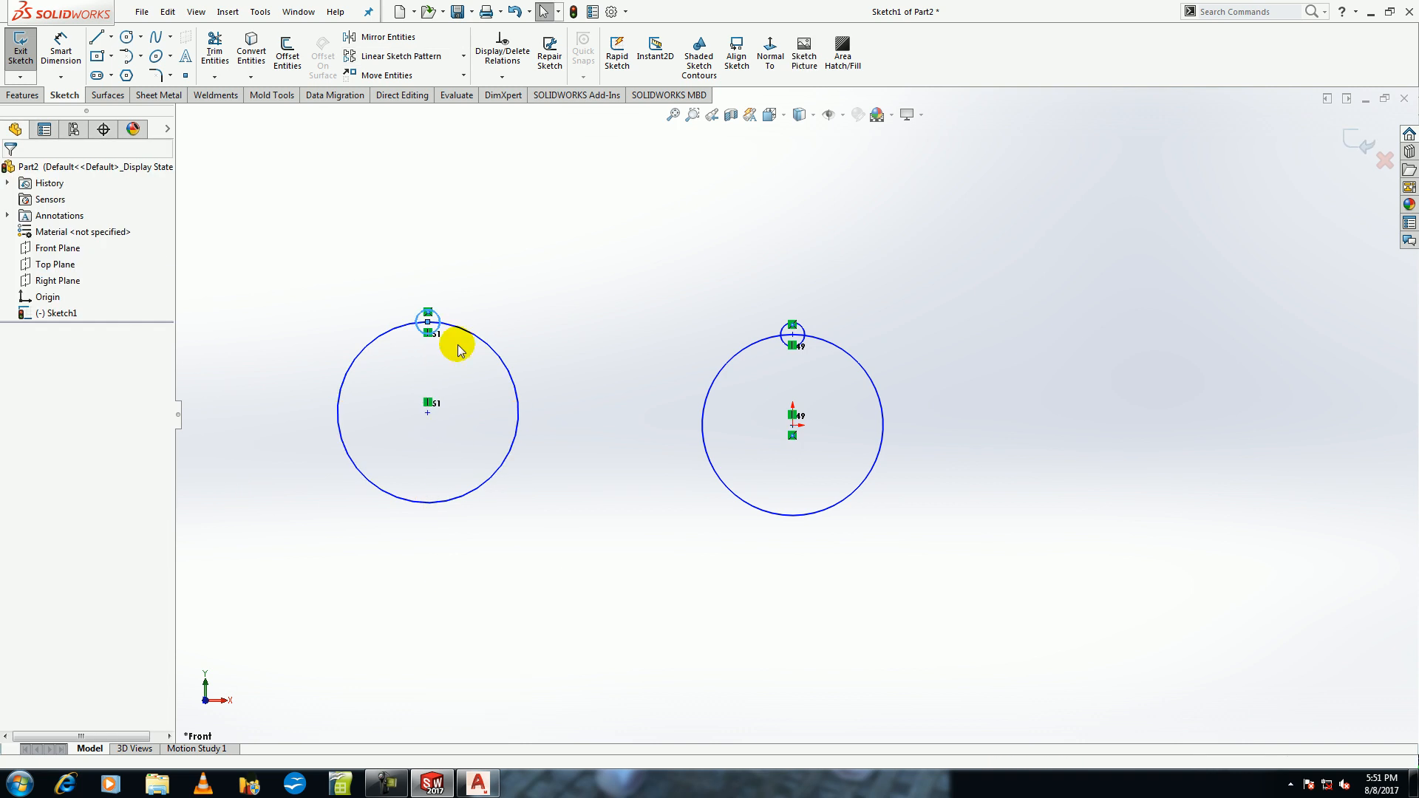
Create a circular sketch pattern of 10 small circles about the centre point of the second large circle.
{"action": "left_click", "coordinate": [464, 57]}
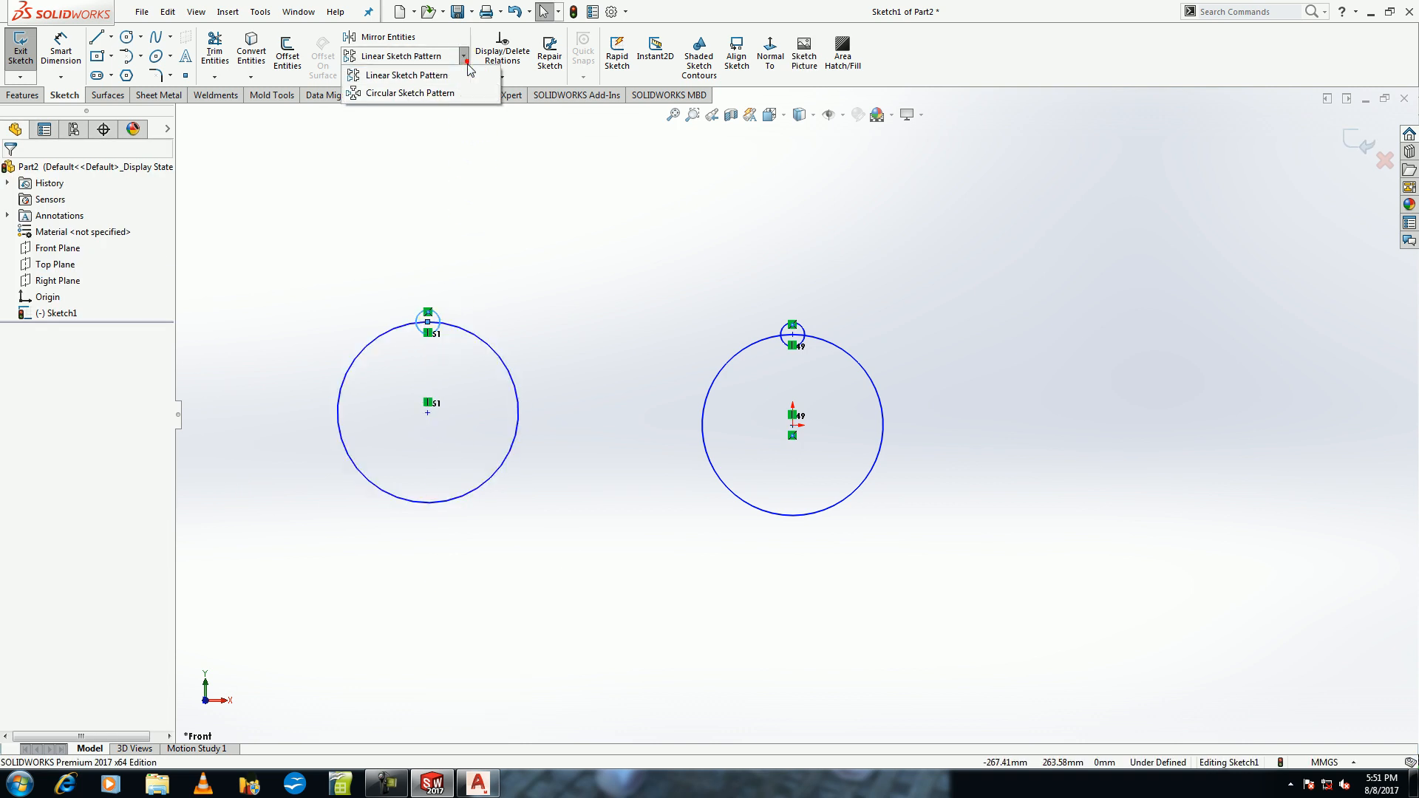
{"action": "left_click", "coordinate": [452, 96]}
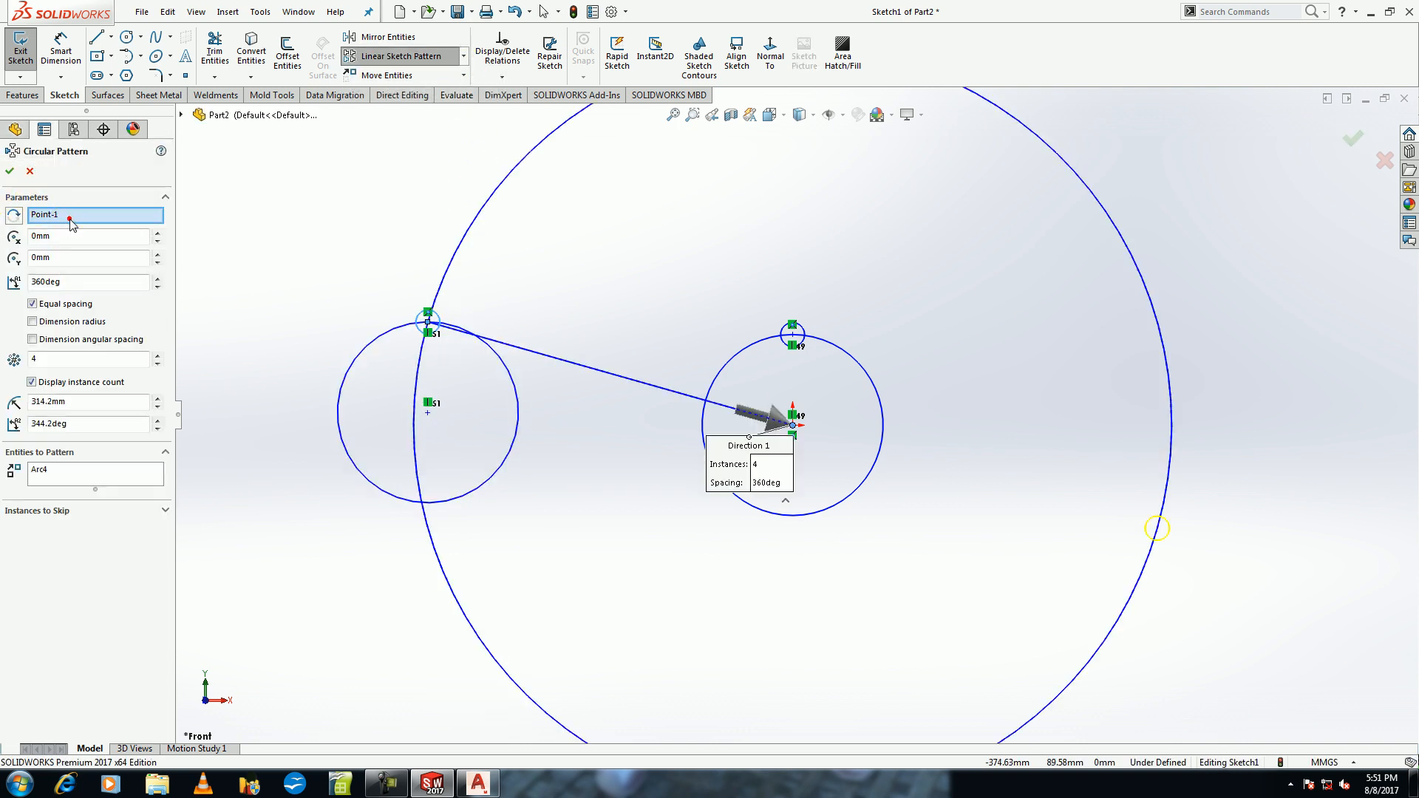
{"action": "left_click", "coordinate": [427, 415]}
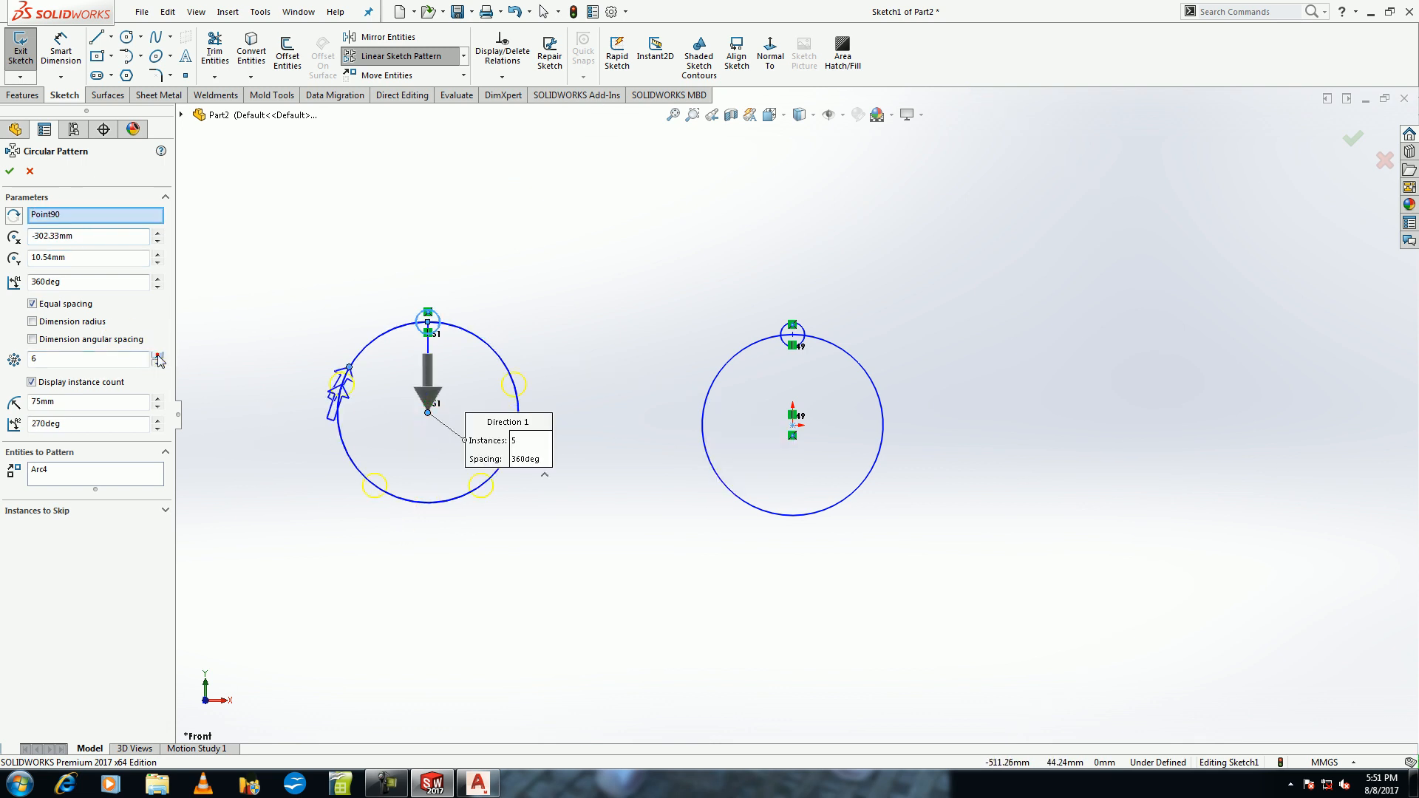
{"action": "left_click", "coordinate": [11, 171]}
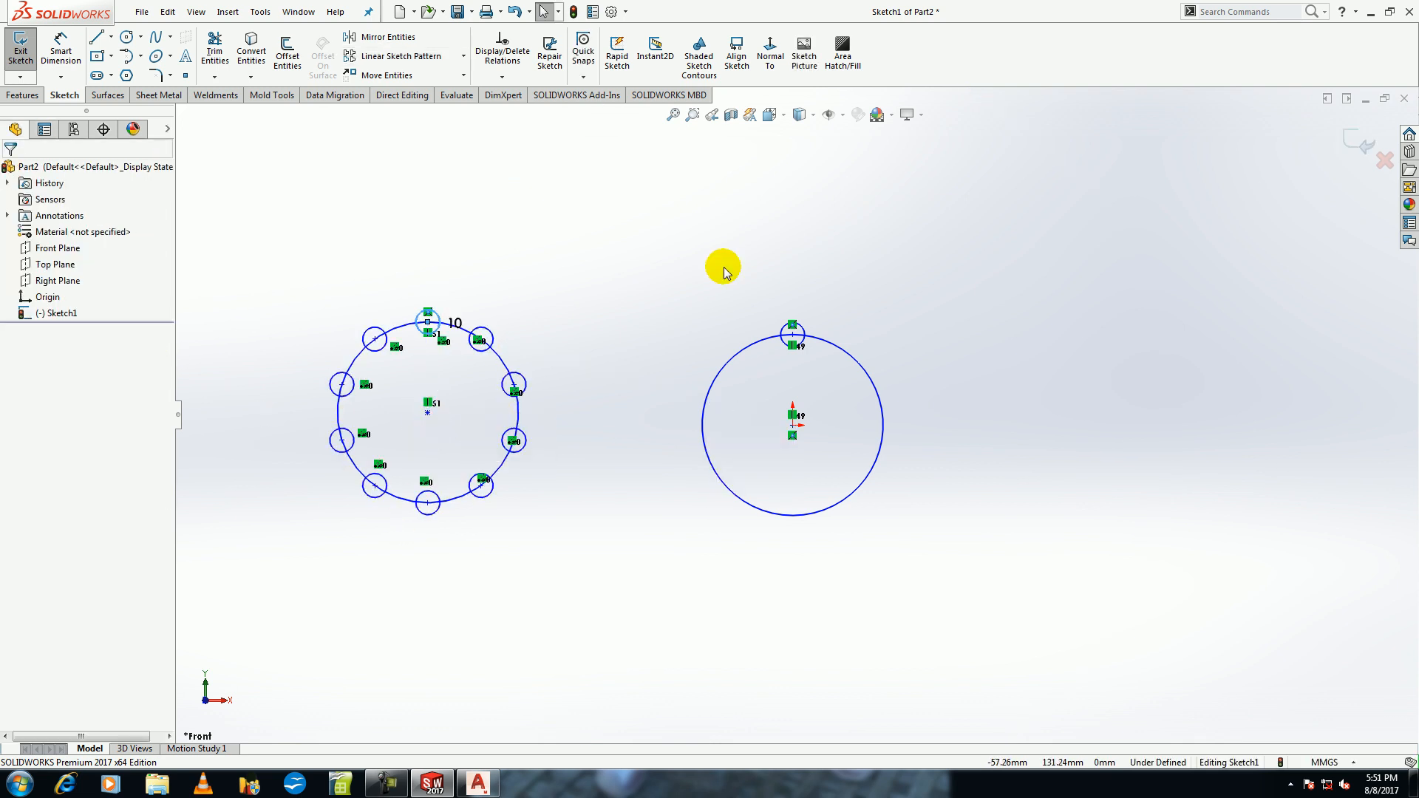
Undo the circular pattern and all the circles to empty the sketch.
{"action": "key", "text": "ctrl+z"}
{"action": "key", "text": "ctrl+z"}
{"action": "key", "text": "ctrl+z"}
{"action": "key", "text": "ctrl+z"}
{"action": "key", "text": "ctrl+z"}
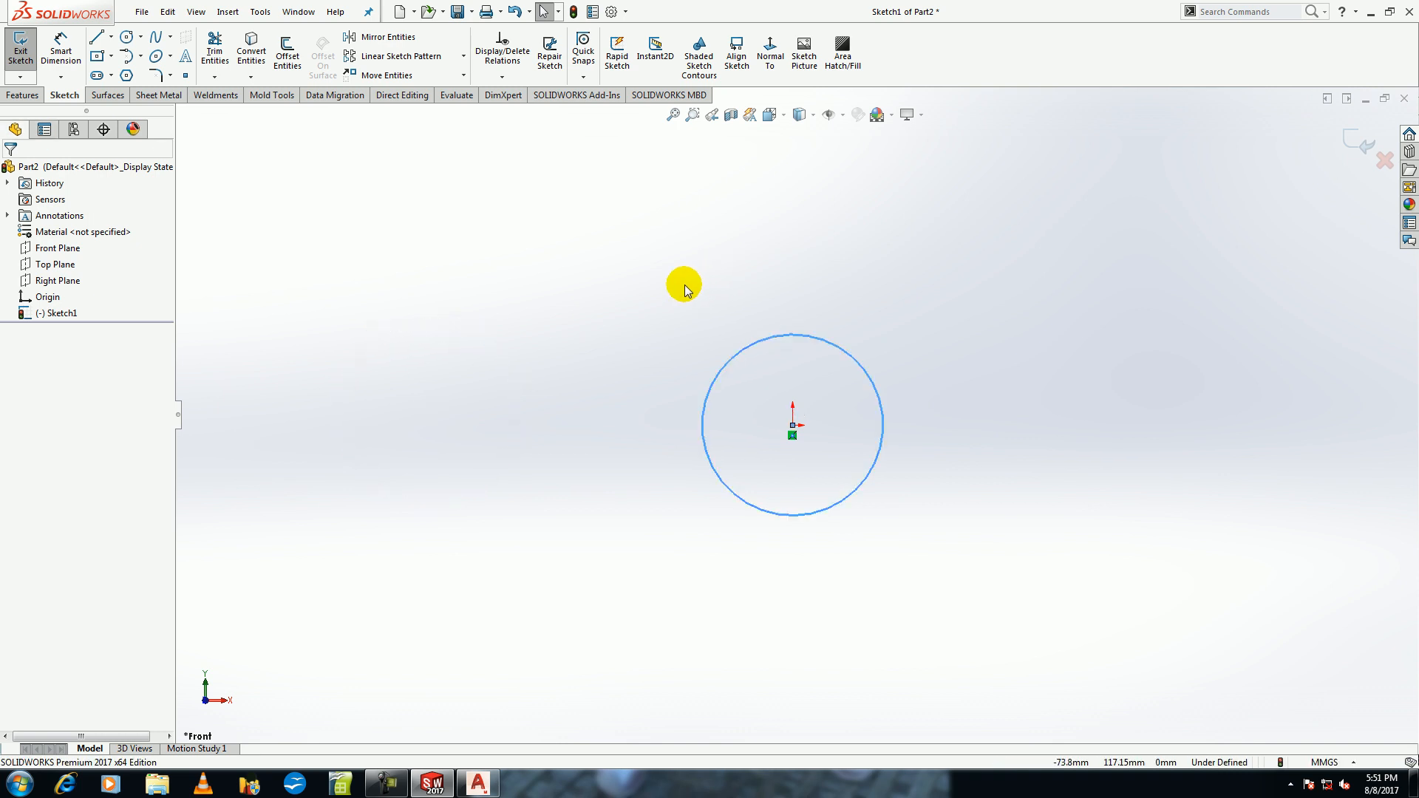
Draw a single slanted line rising to the right in the area left of the origin.
{"action": "left_click", "coordinate": [96, 36]}
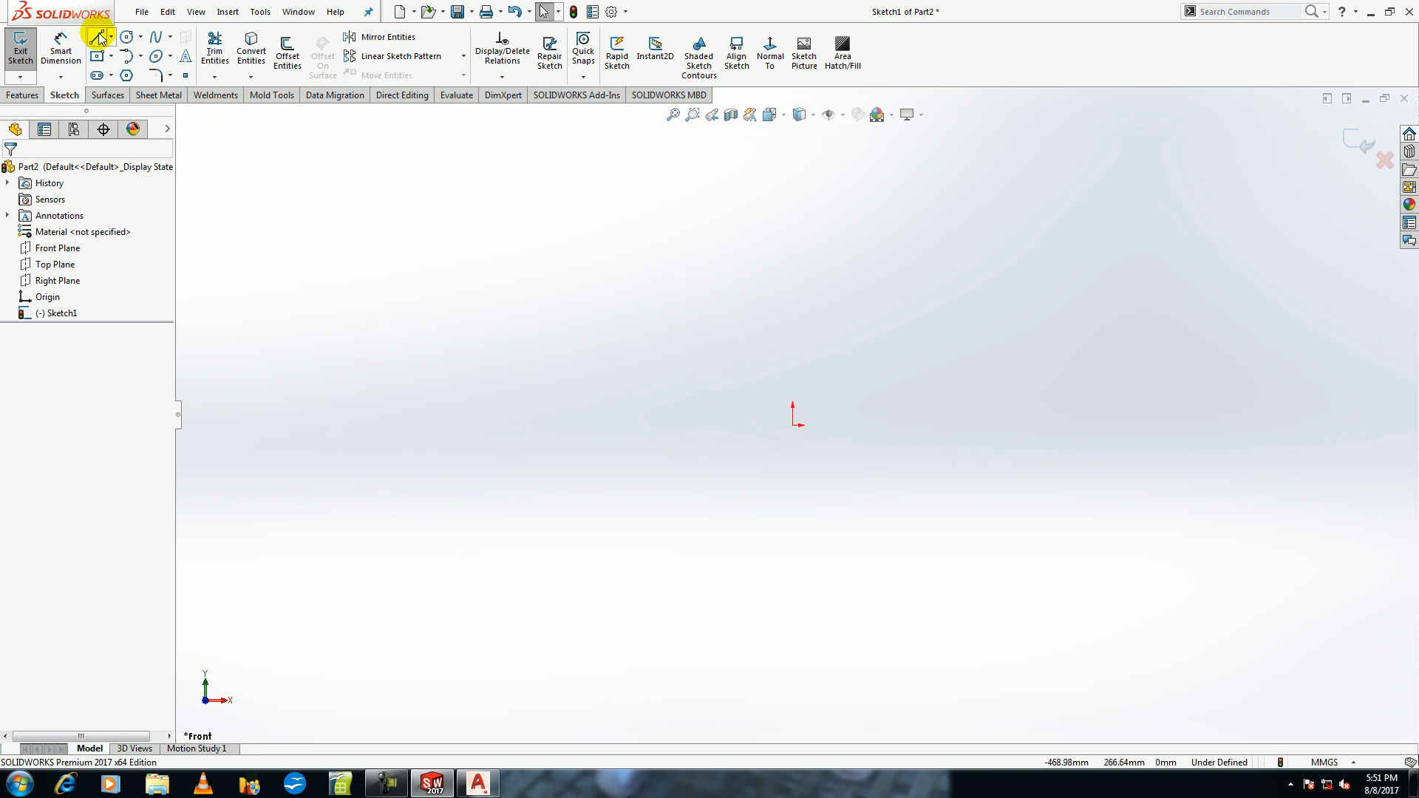
{"action": "left_click", "coordinate": [423, 423]}
{"action": "left_click", "coordinate": [640, 244]}
{"action": "key", "text": "Escape"}
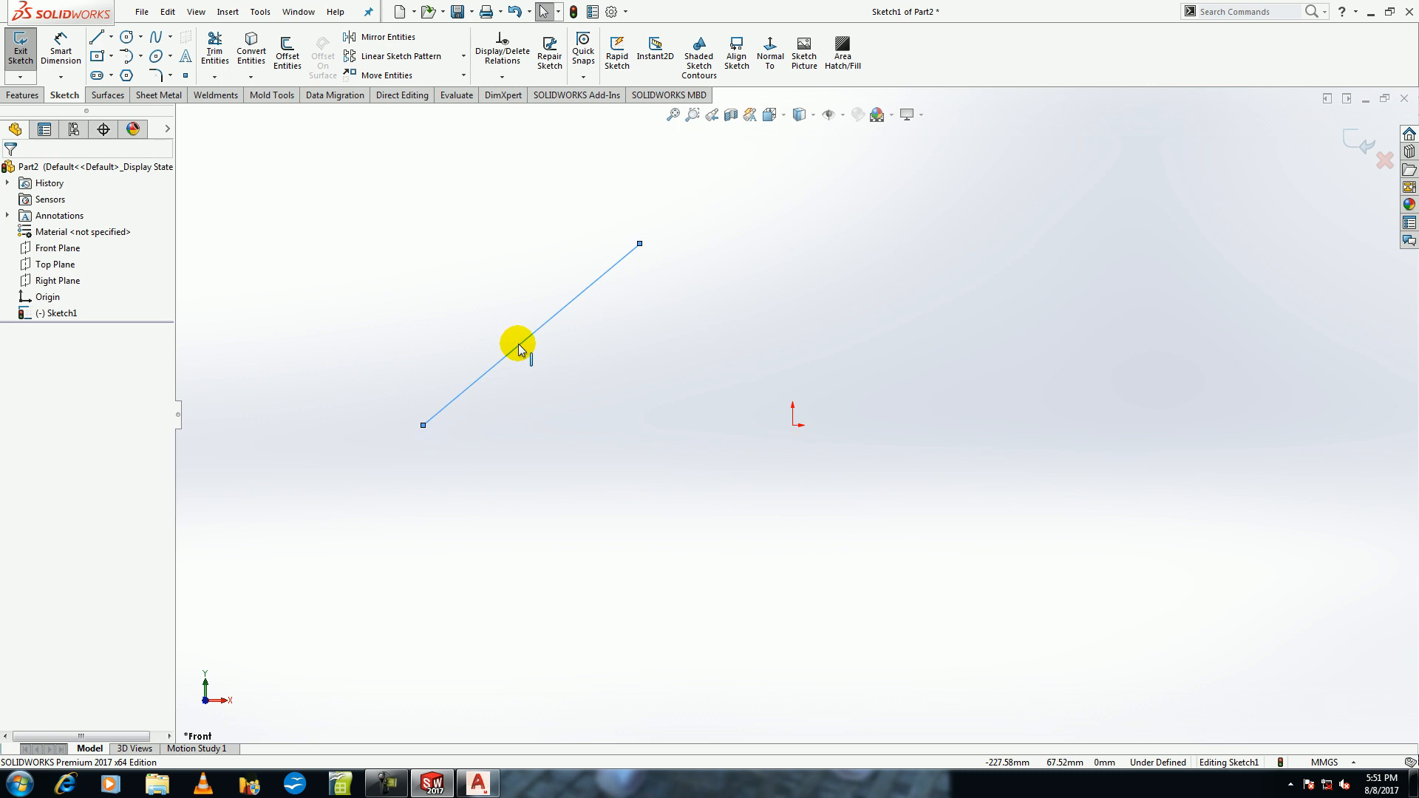
Try the Horizontal and Vertical relations on the slanted line, undoing each one.
{"action": "left_click", "coordinate": [517, 345]}
{"action": "left_click", "coordinate": [14, 327]}
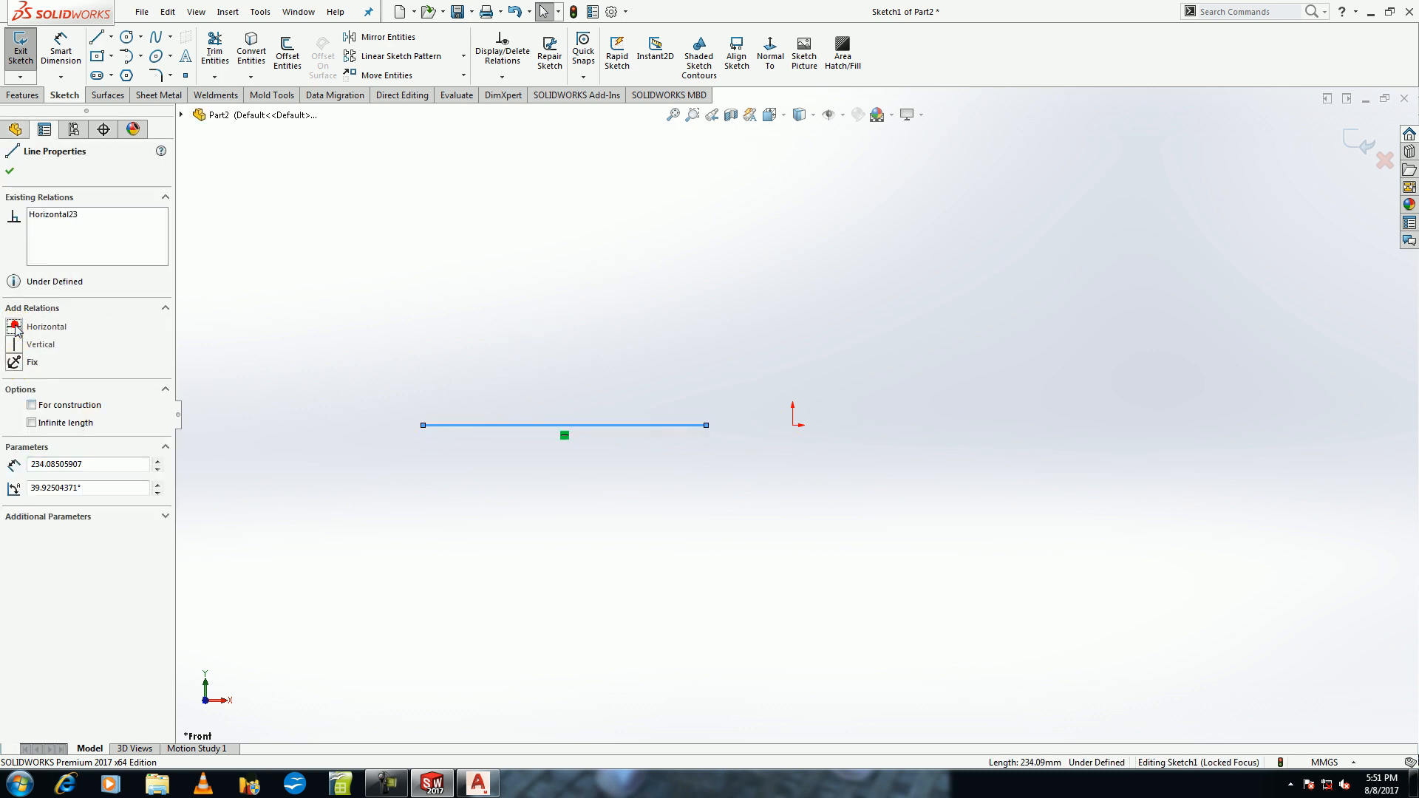
{"action": "key", "text": "ctrl+z"}
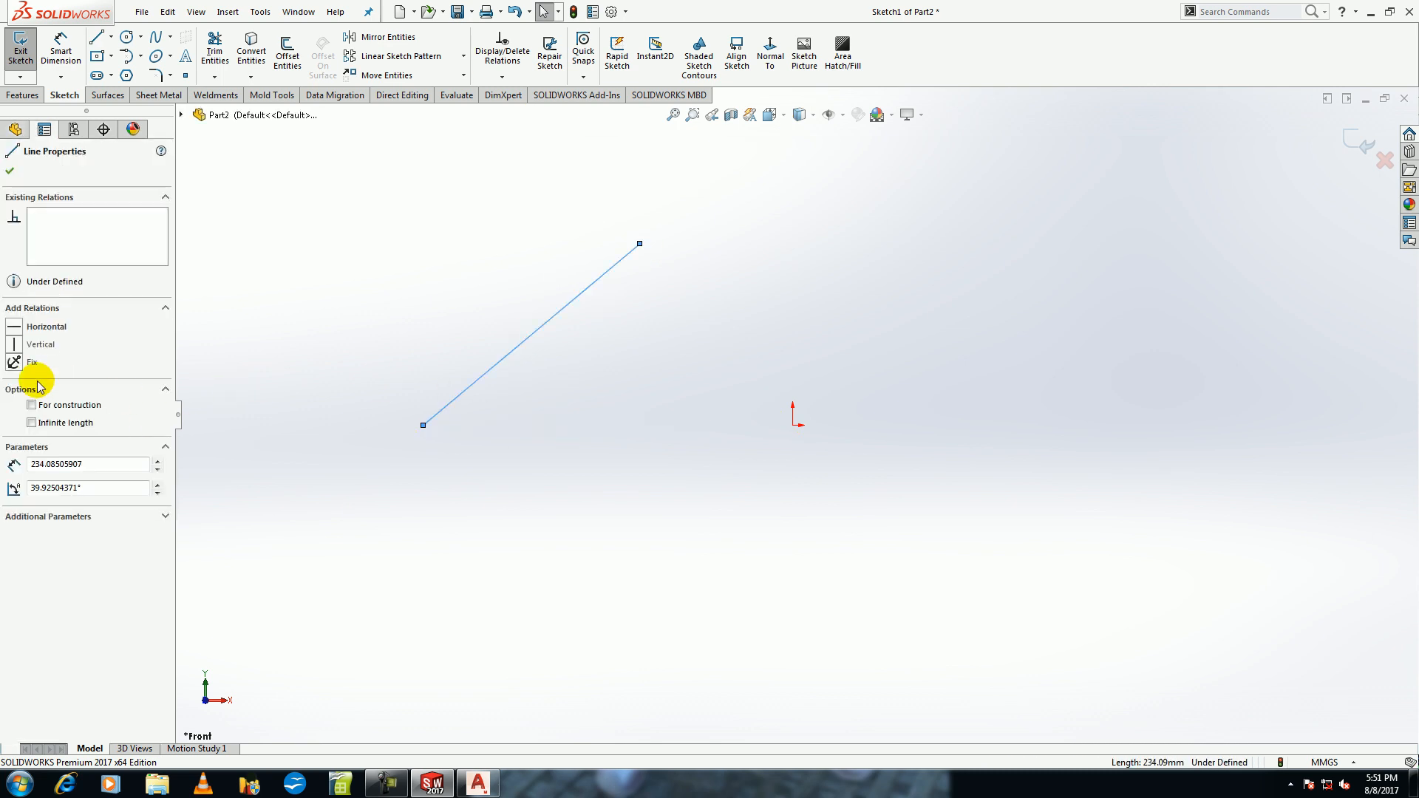
{"action": "left_click", "coordinate": [14, 347]}
{"action": "key", "text": "ctrl+z"}
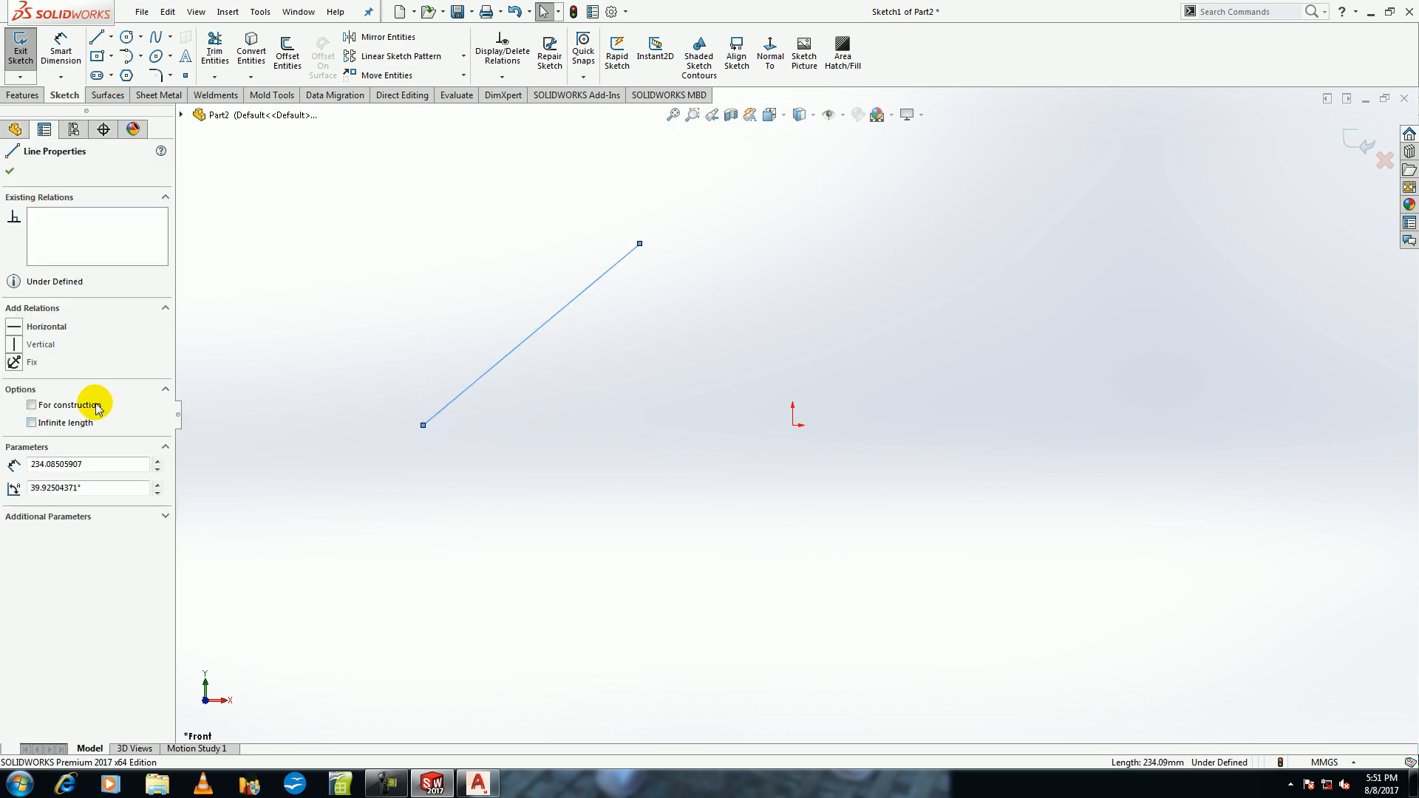
Try a Fix relation on the slanted line, test it by pulling the upper endpoint, and undo it.
{"action": "left_click", "coordinate": [14, 363]}
{"action": "left_click", "coordinate": [469, 428]}
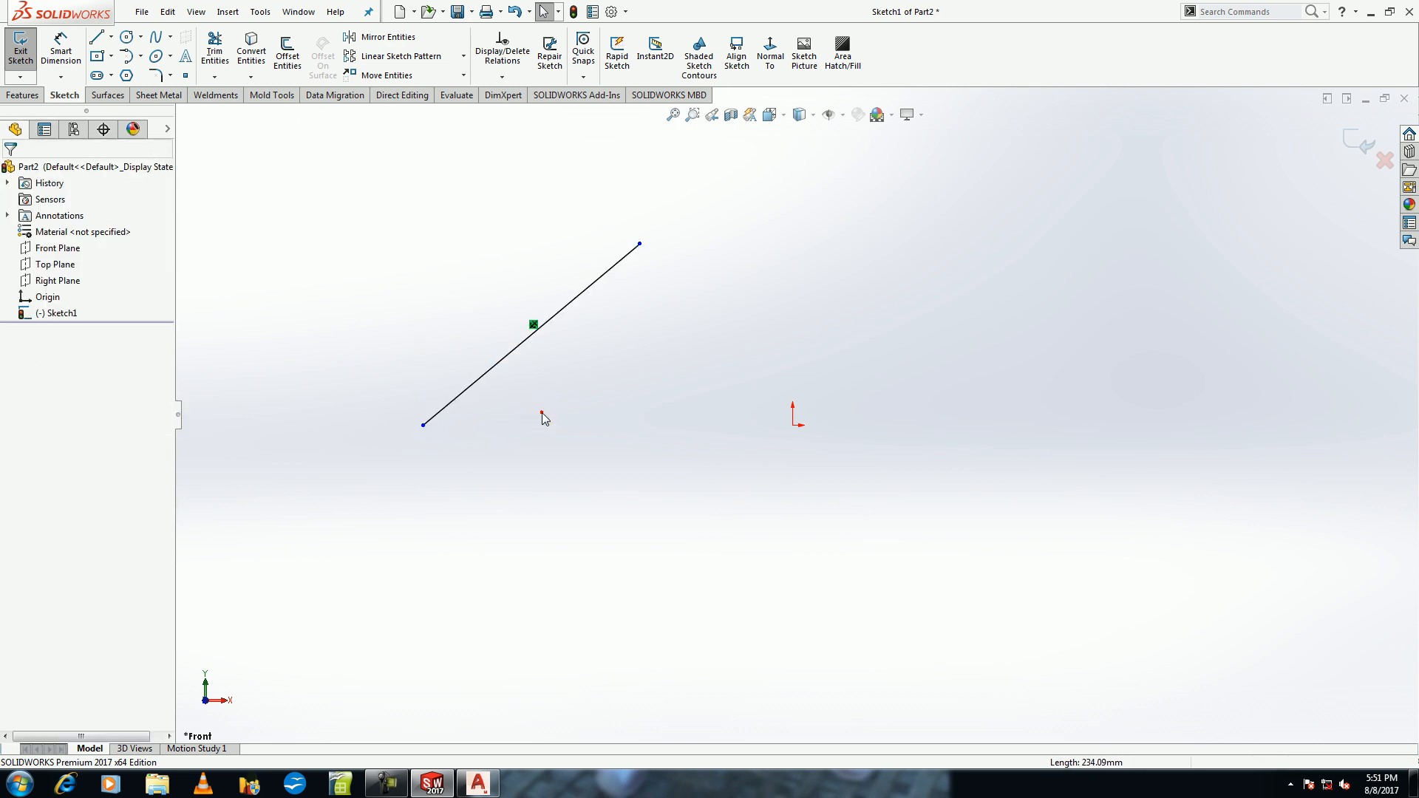
{"action": "left_click", "coordinate": [566, 306]}
{"action": "left_click", "coordinate": [626, 313]}
{"action": "left_click_drag", "start_coordinate": [640, 244], "coordinate": [748, 183]}
{"action": "left_click_drag", "start_coordinate": [664, 256], "coordinate": [665, 256]}
{"action": "key", "text": "ctrl+z"}
{"action": "key", "text": "ctrl+z"}
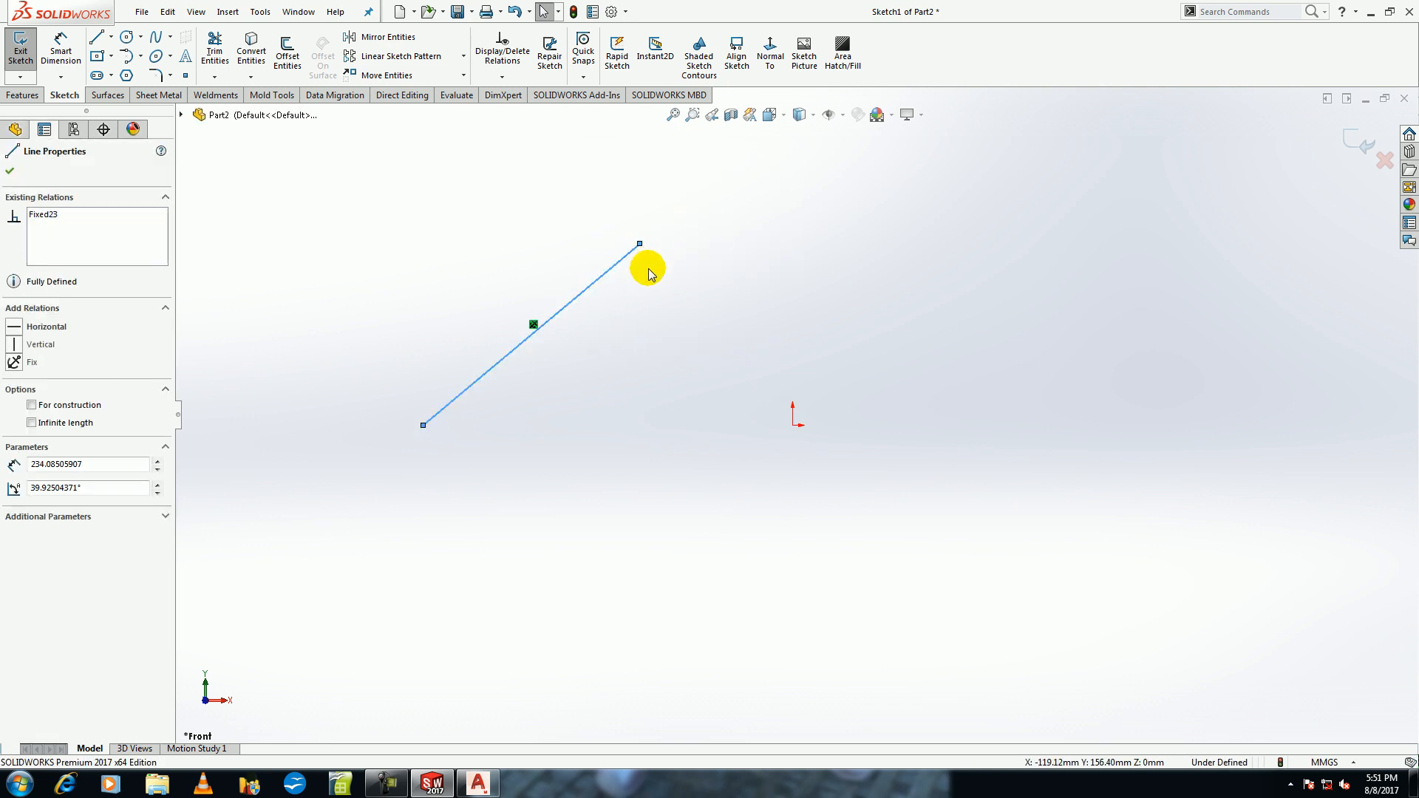
{"action": "left_click", "coordinate": [638, 323]}
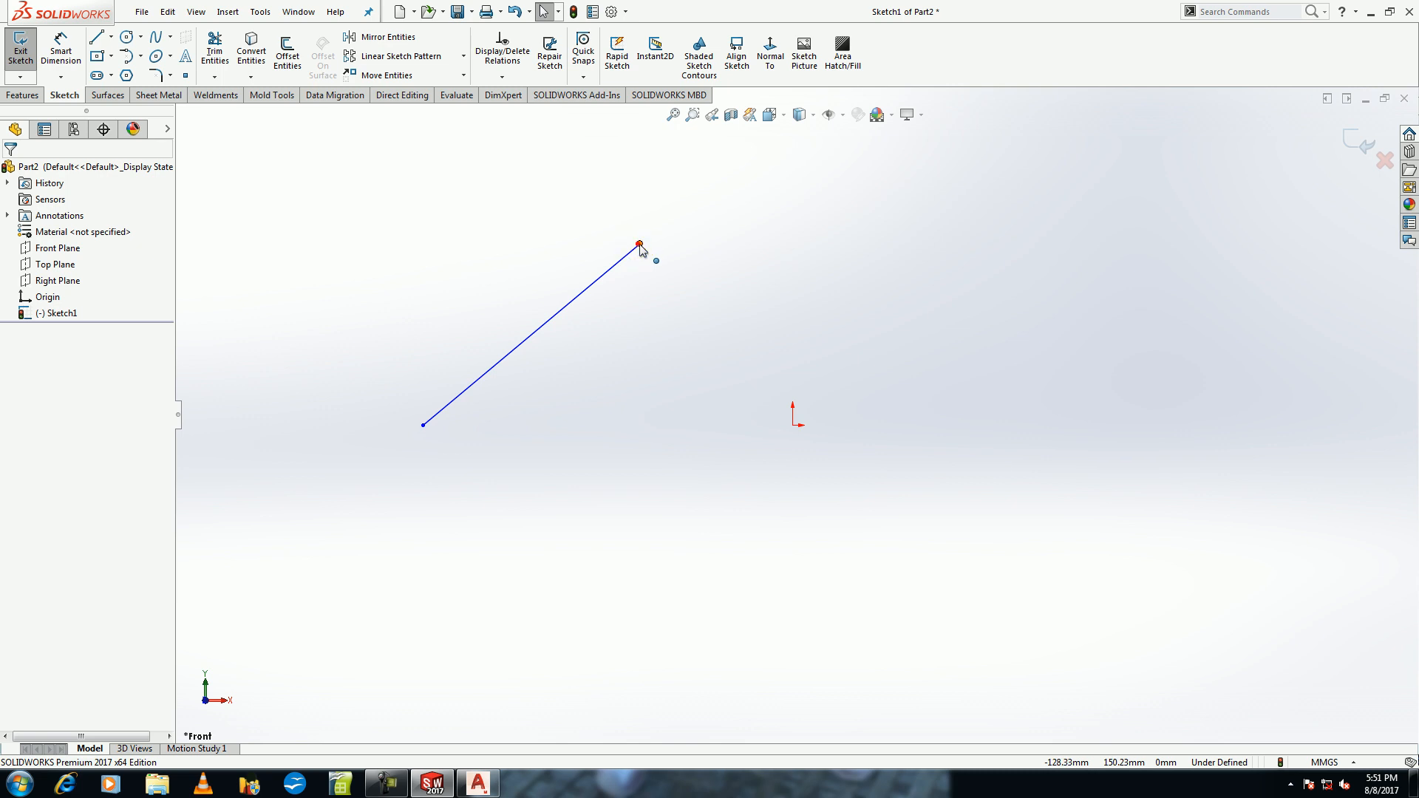
Try a Fix relation on only the upper endpoint of the slanted line.
{"action": "left_click", "coordinate": [640, 245]}
{"action": "left_click", "coordinate": [685, 197]}
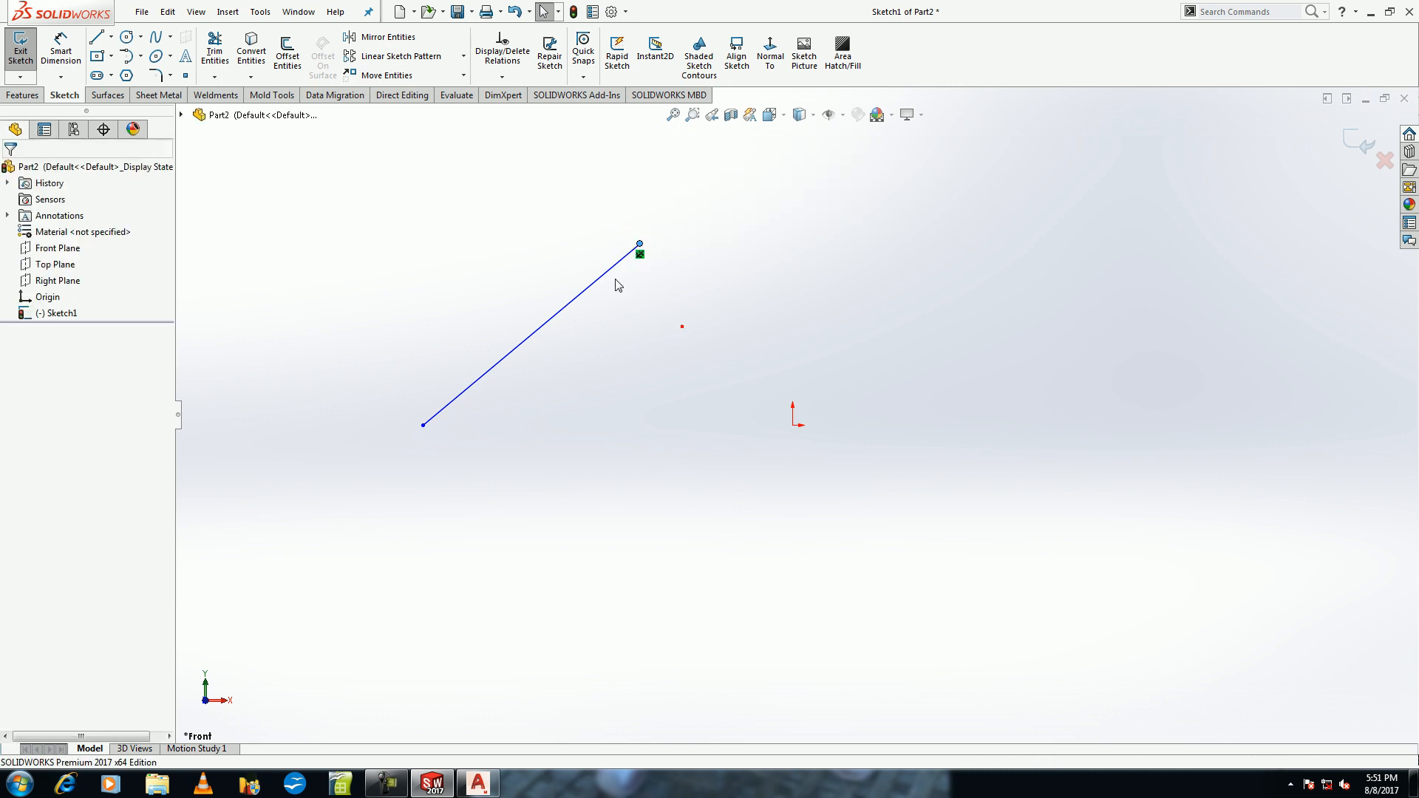
{"action": "left_click", "coordinate": [640, 245]}
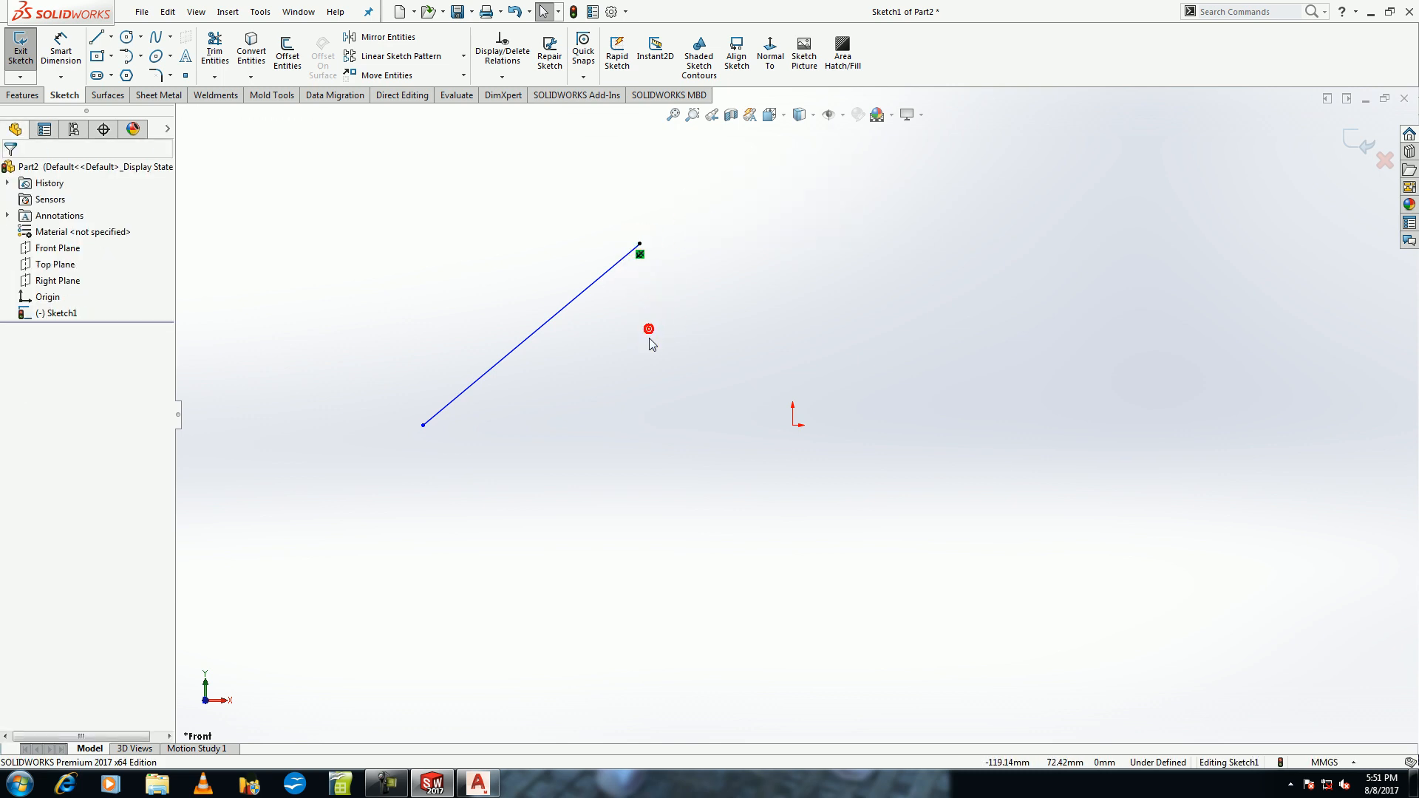
Draw a second line about 193 mm long below the first, sloping down to the right at 315°.
{"action": "left_click", "coordinate": [101, 38]}
{"action": "left_click", "coordinate": [590, 355]}
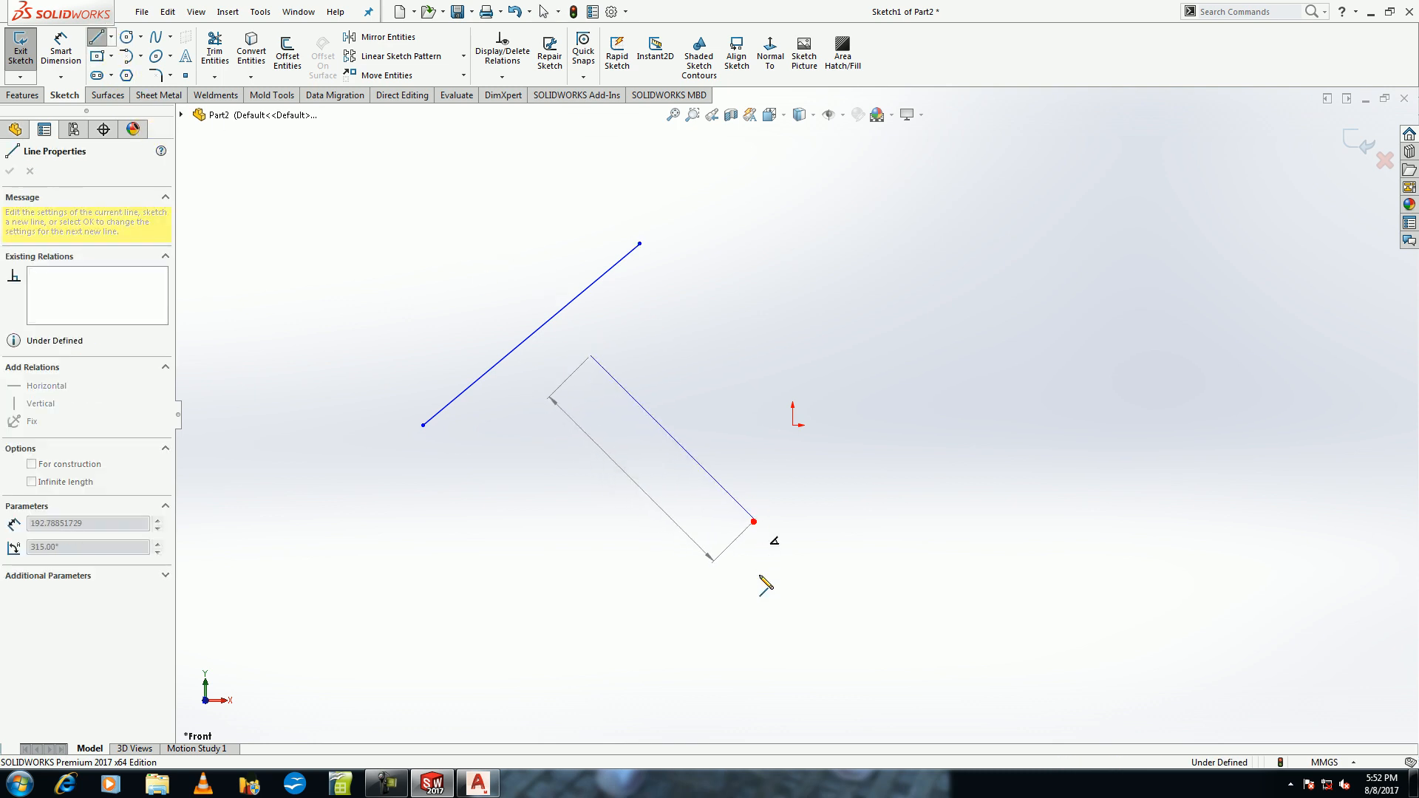
{"action": "left_click", "coordinate": [755, 520]}
{"action": "key", "text": "Escape"}
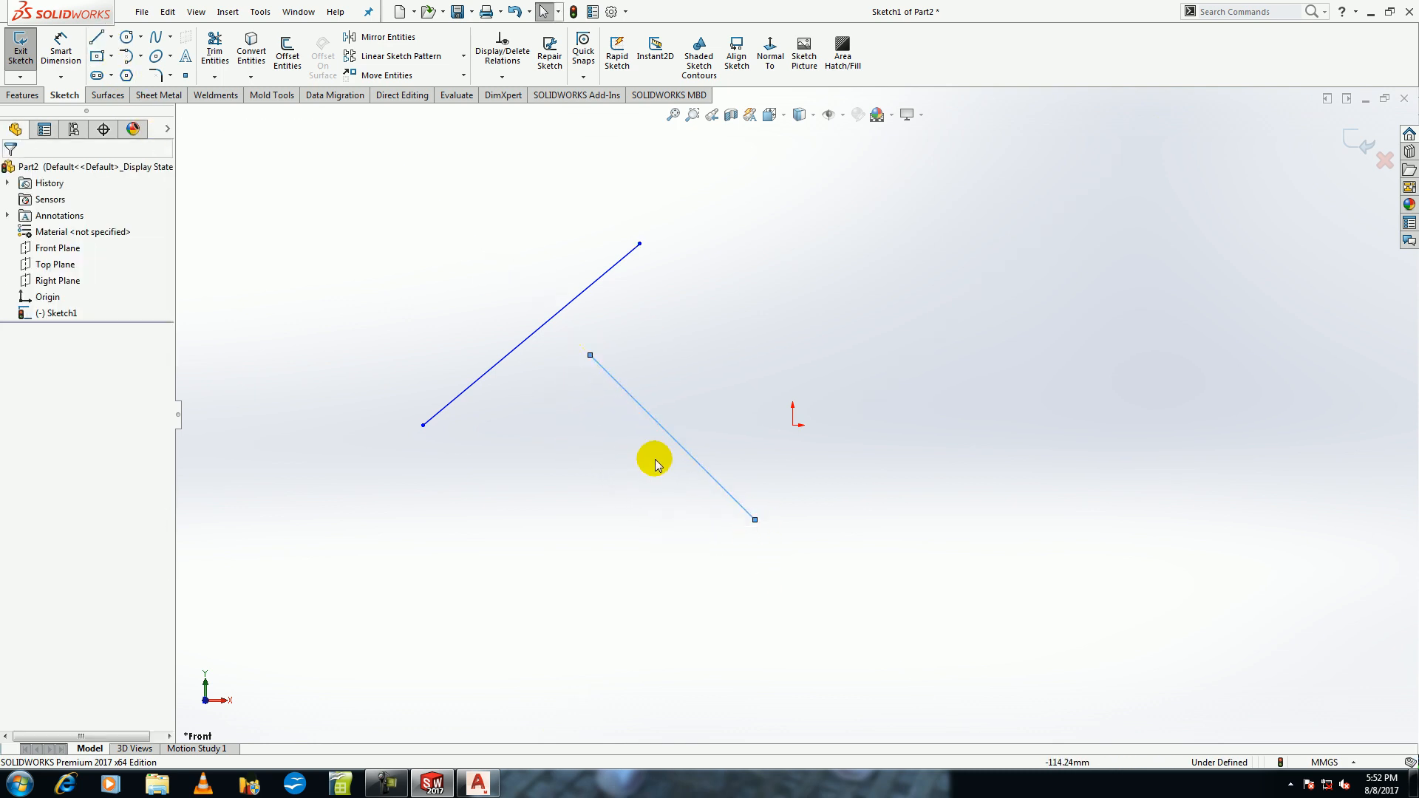
Try the Horizontal, Vertical and Collinear relations on the two lines together, undoing each one.
{"action": "left_click", "coordinate": [556, 324], "text": "ctrl"}
{"action": "left_click", "coordinate": [14, 411]}
{"action": "key", "text": "ctrl+z"}
{"action": "left_click", "coordinate": [16, 429]}
{"action": "key", "text": "Escape"}
{"action": "left_click", "coordinate": [18, 447]}
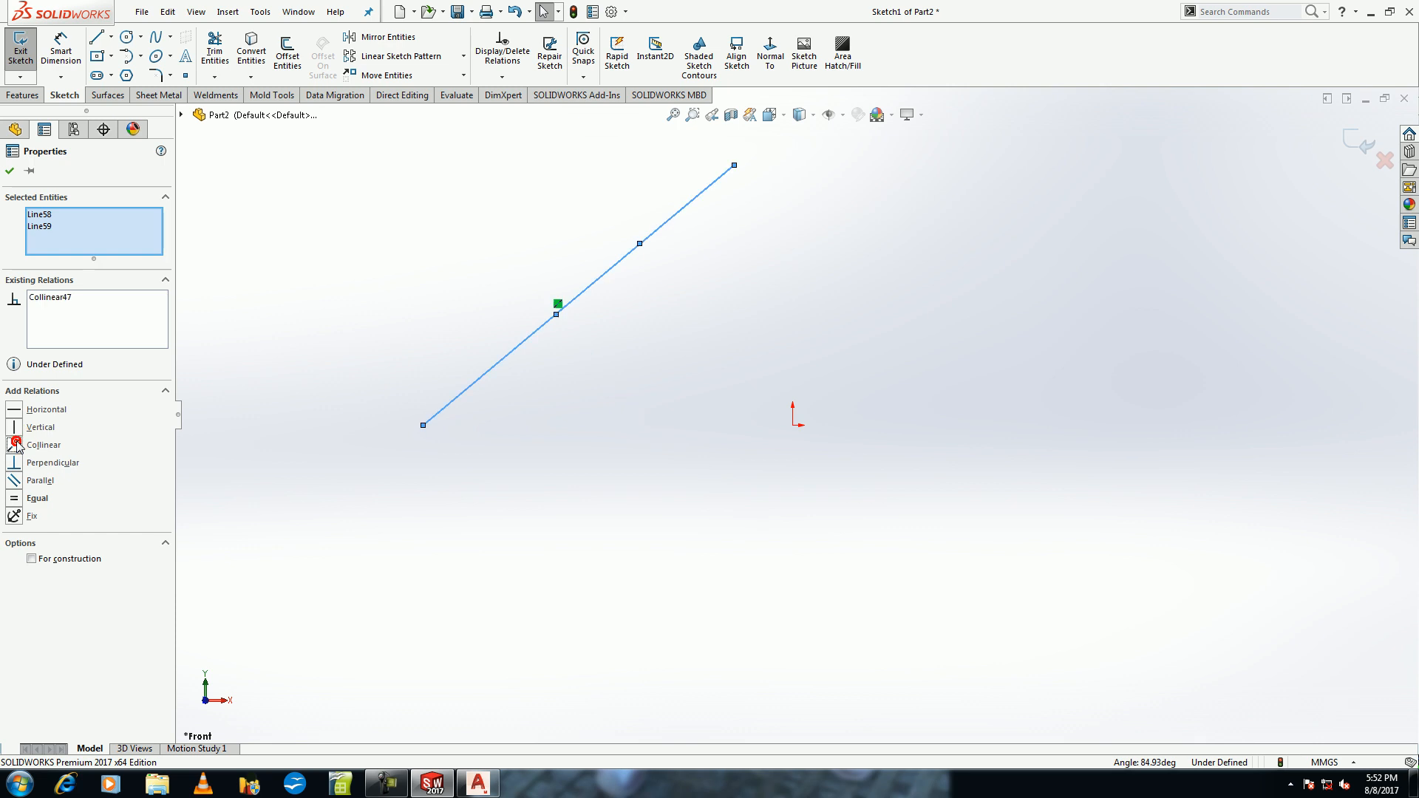
{"action": "key", "text": "ctrl+z"}
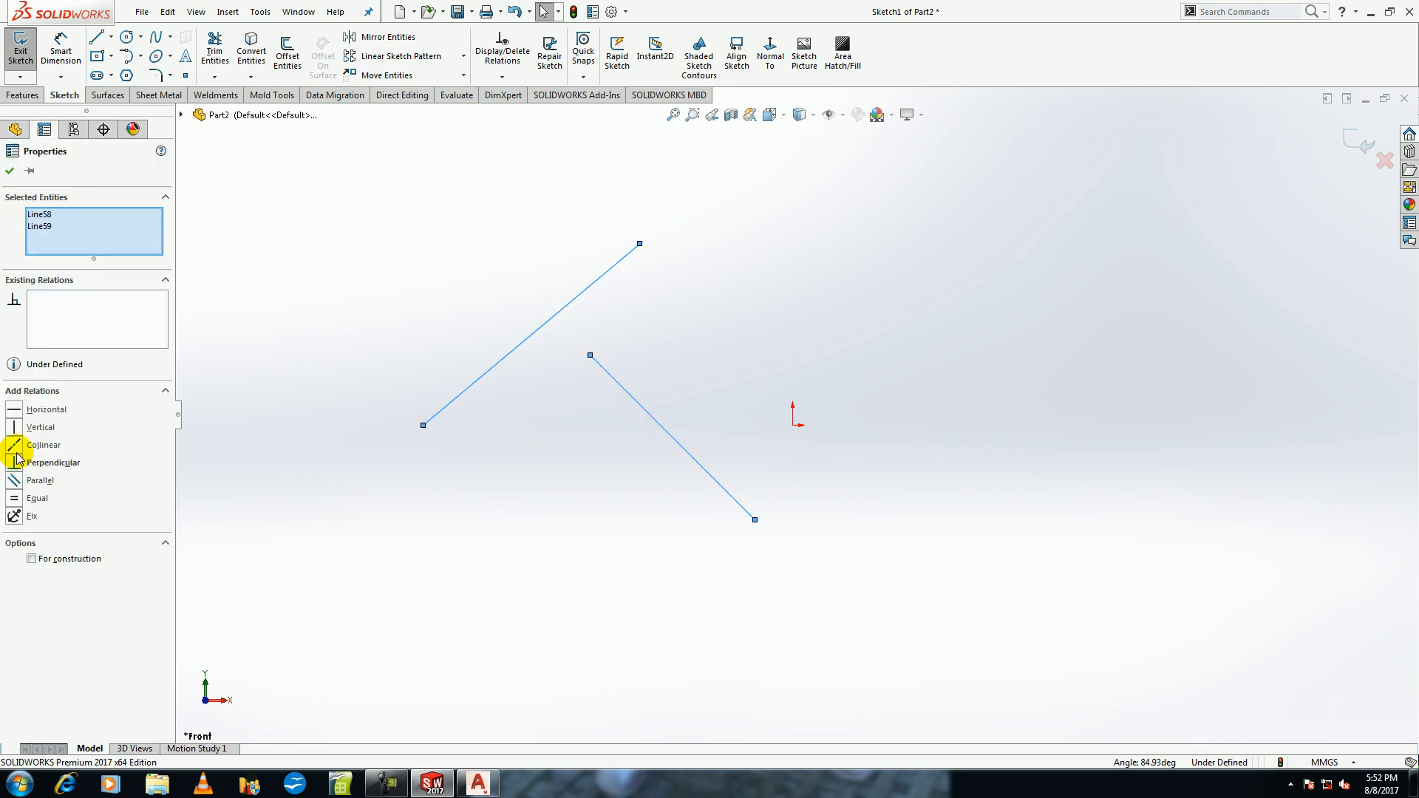
Try the Perpendicular, Parallel and Equal relations between the two lines, undoing each one.
{"action": "left_click", "coordinate": [15, 462]}
{"action": "key", "text": "ctrl+z"}
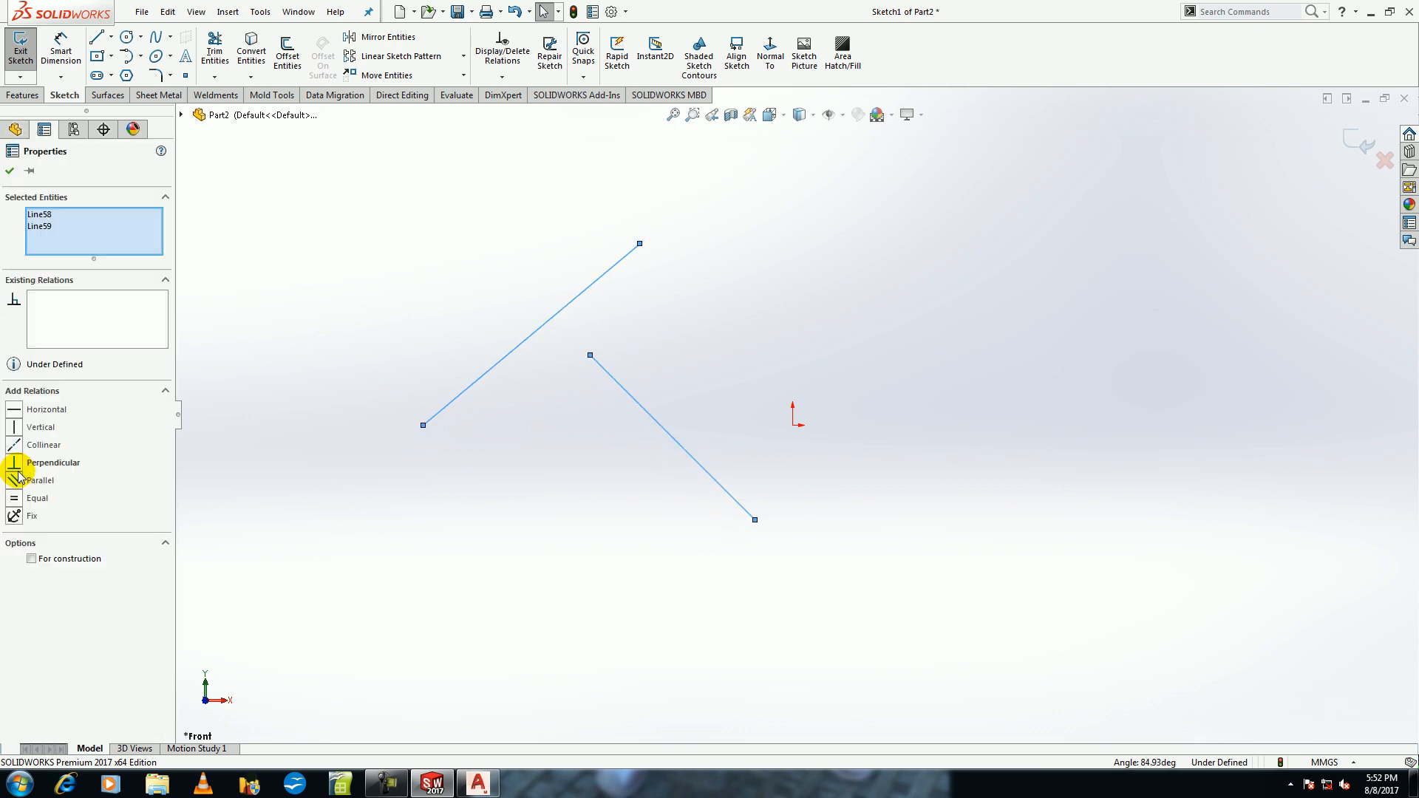
{"action": "key", "text": "ctrl+z"}
{"action": "left_click", "coordinate": [16, 498]}
{"action": "key", "text": "ctrl+z"}
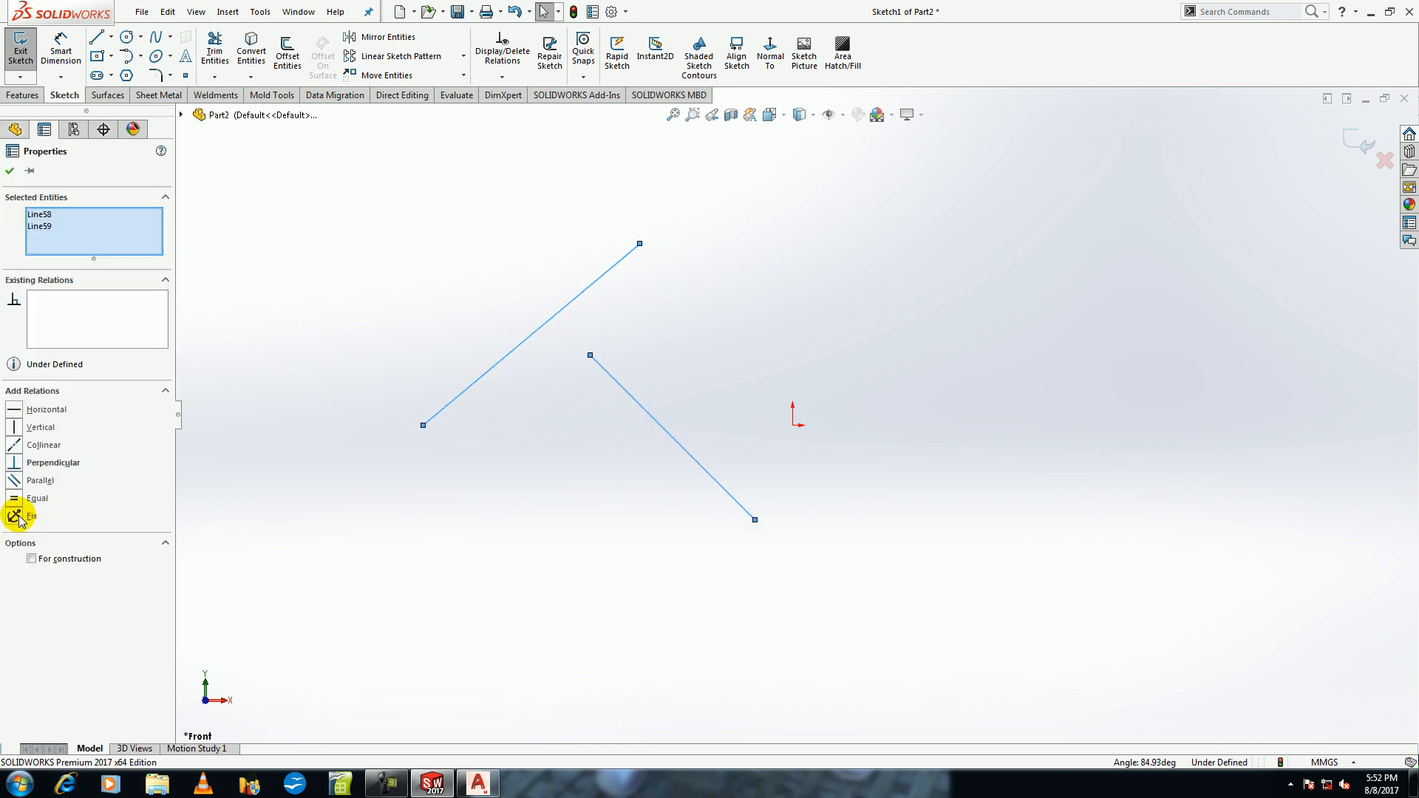
{"action": "left_click", "coordinate": [339, 453]}
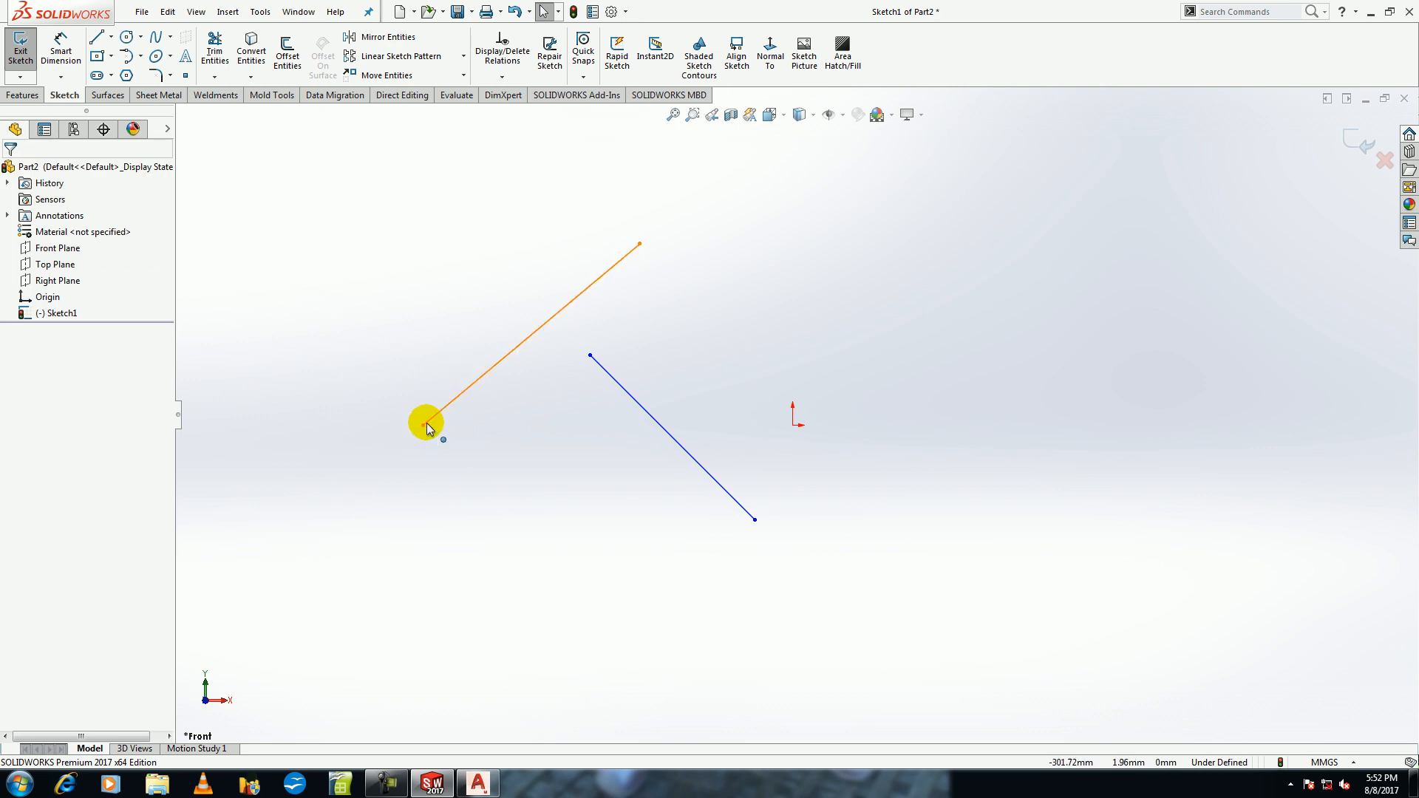
Try Horizontal, Vertical and Fix relations on the first line's lower endpoint and the second line's upper endpoint, undoing each one.
{"action": "left_click", "coordinate": [423, 425]}
{"action": "left_click", "coordinate": [590, 356], "text": "ctrl"}
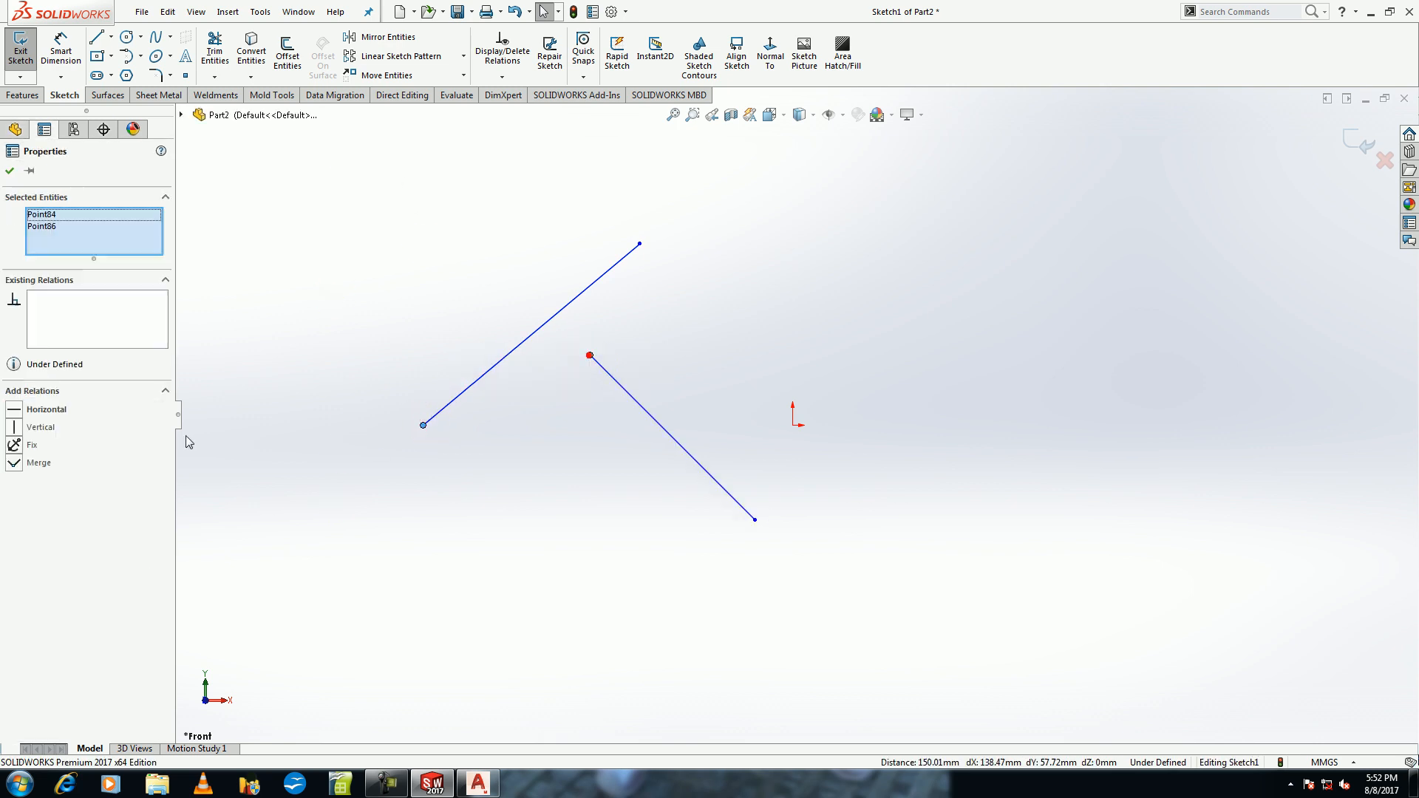
{"action": "left_click", "coordinate": [13, 410]}
{"action": "key", "text": "ctrl+z"}
{"action": "left_click", "coordinate": [14, 427]}
{"action": "key", "text": "ctrl+z"}
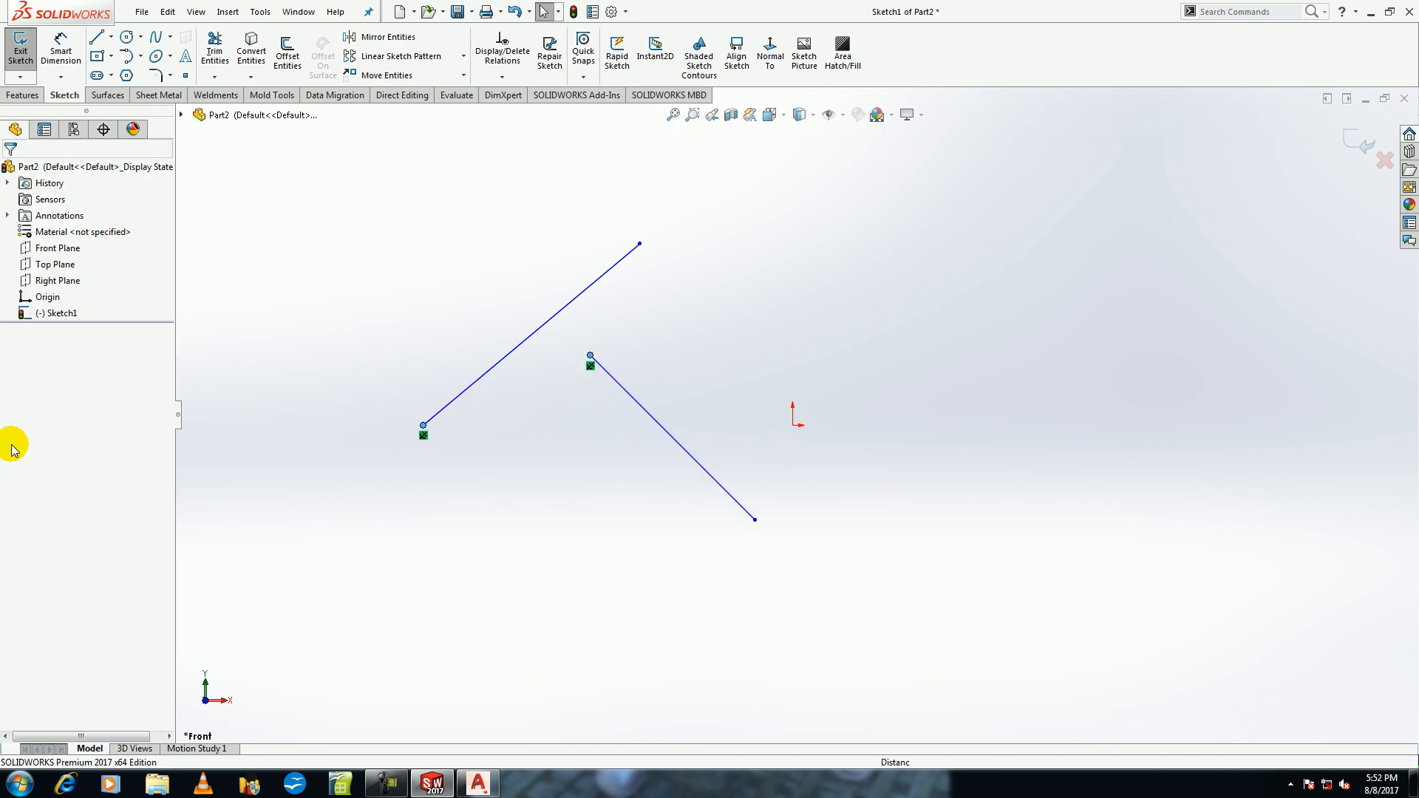
Try merging the two selected line endpoints, test the joined lines by moving them, and undo it.
{"action": "left_click", "coordinate": [14, 464]}
{"action": "left_click", "coordinate": [516, 442]}
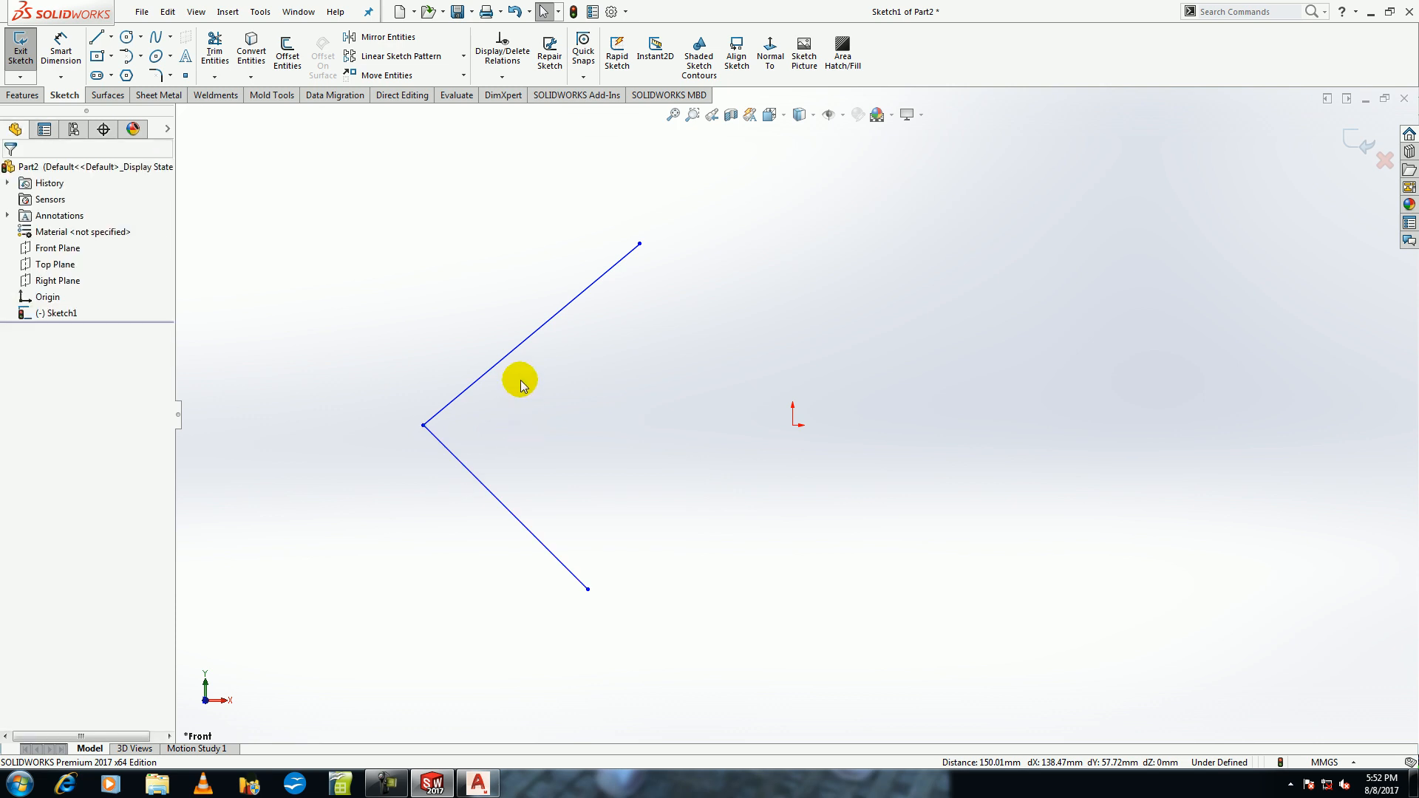
{"action": "left_click", "coordinate": [516, 349]}
{"action": "mouse_move", "coordinate": [560, 277]}
{"action": "left_mouse_down"}
{"action": "mouse_move", "coordinate": [643, 259]}
{"action": "mouse_move", "coordinate": [570, 276]}
{"action": "mouse_move", "coordinate": [559, 314]}
{"action": "left_mouse_up"}
{"action": "key", "text": "ctrl+z"}
Draw a circle of about 36 mm radius below the first line and one of about 49 mm radius above the origin.
{"action": "left_click", "coordinate": [127, 36]}
{"action": "left_click_drag", "start_coordinate": [500, 451], "coordinate": [494, 493]}
{"action": "mouse_move", "coordinate": [856, 282]}
{"action": "left_mouse_down"}
{"action": "mouse_move", "coordinate": [848, 334]}
{"action": "mouse_move", "coordinate": [835, 334]}
{"action": "left_mouse_up"}
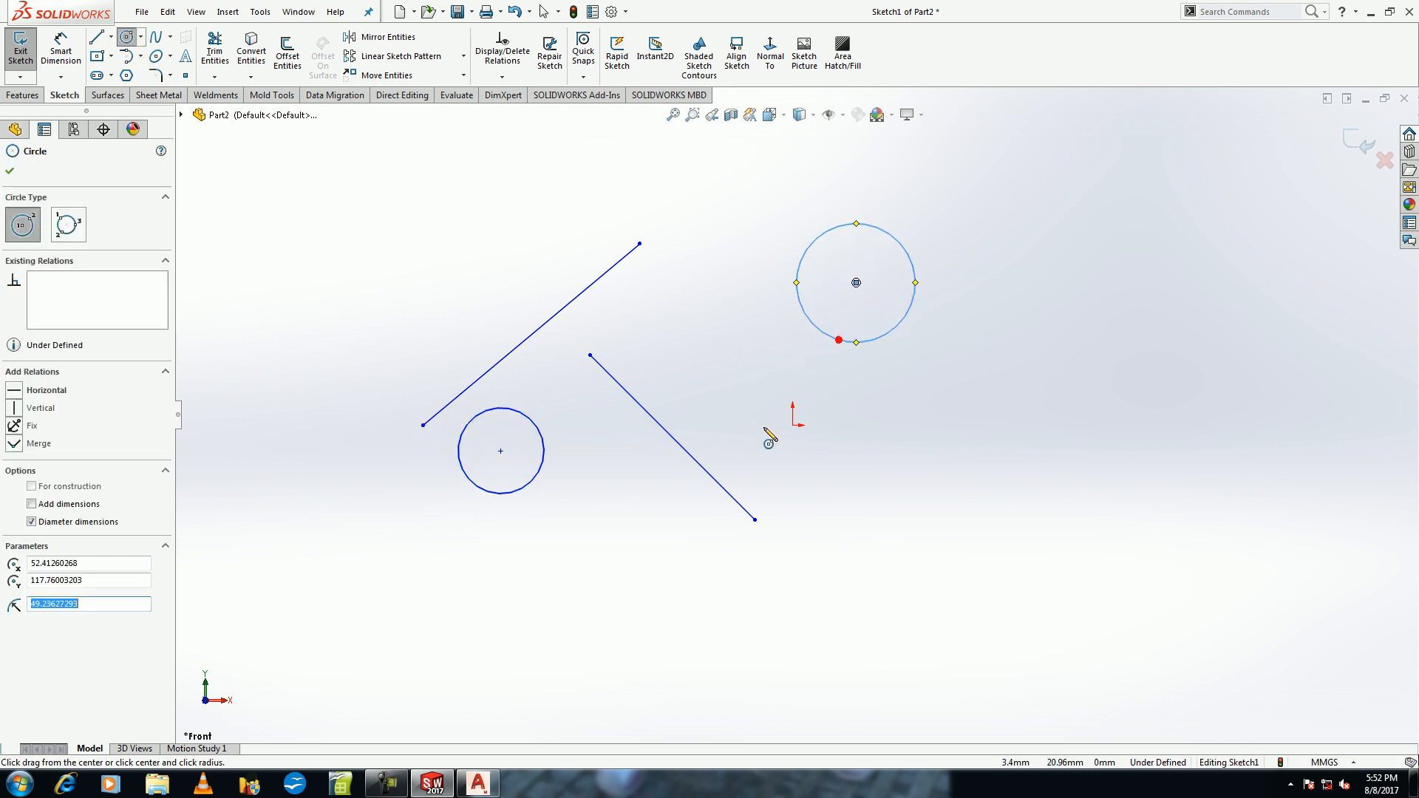
{"action": "key", "text": "Escape"}
Try an Equal Curve Length relation between the small circle and the first line, and undo it.
{"action": "left_click", "coordinate": [501, 412]}
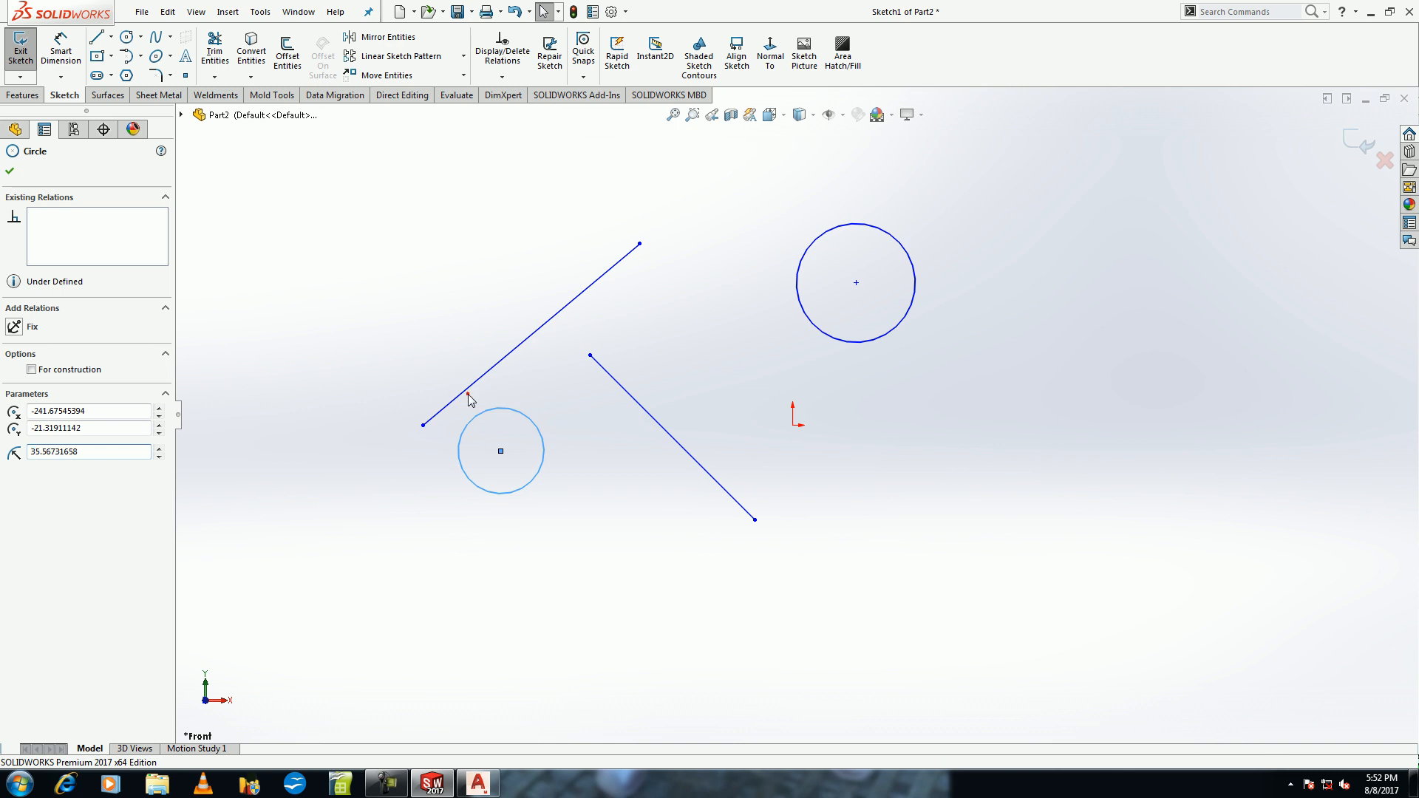
{"action": "left_click", "coordinate": [464, 394], "text": "ctrl"}
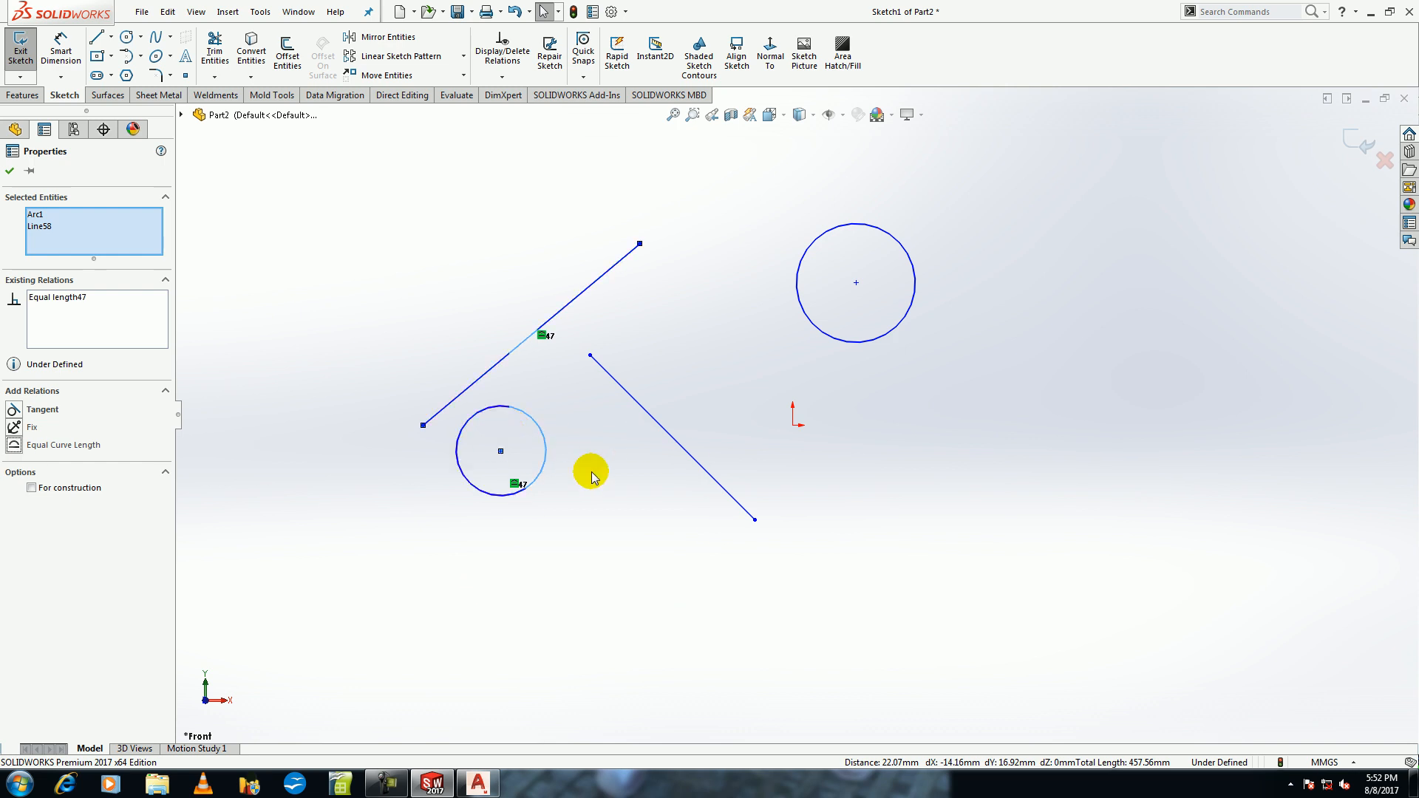
{"action": "left_click", "coordinate": [504, 545]}
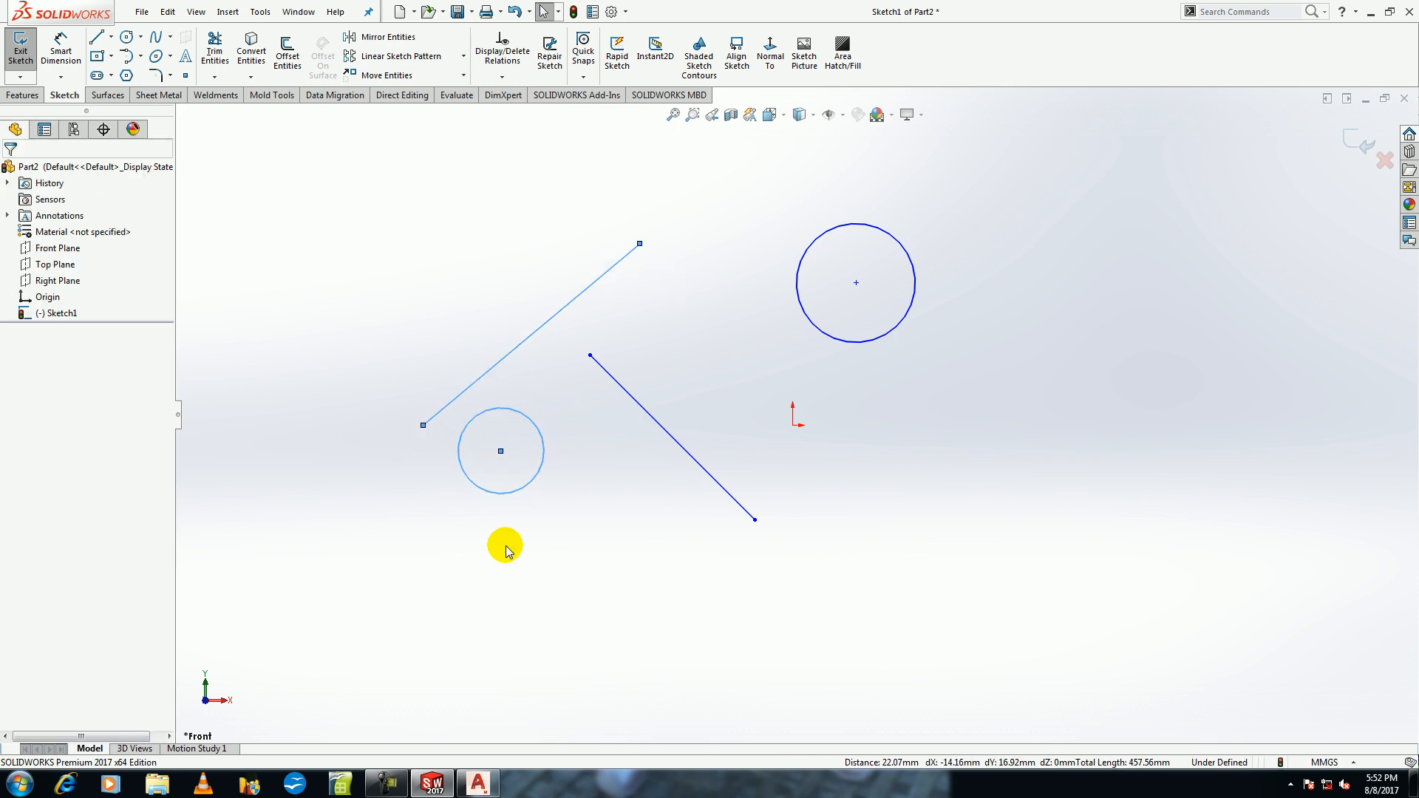
Try the Coradial, Tangent and Concentric relations between the two circles, undoing each one.
{"action": "left_click", "coordinate": [536, 473]}
{"action": "left_click", "coordinate": [826, 332], "text": "ctrl"}
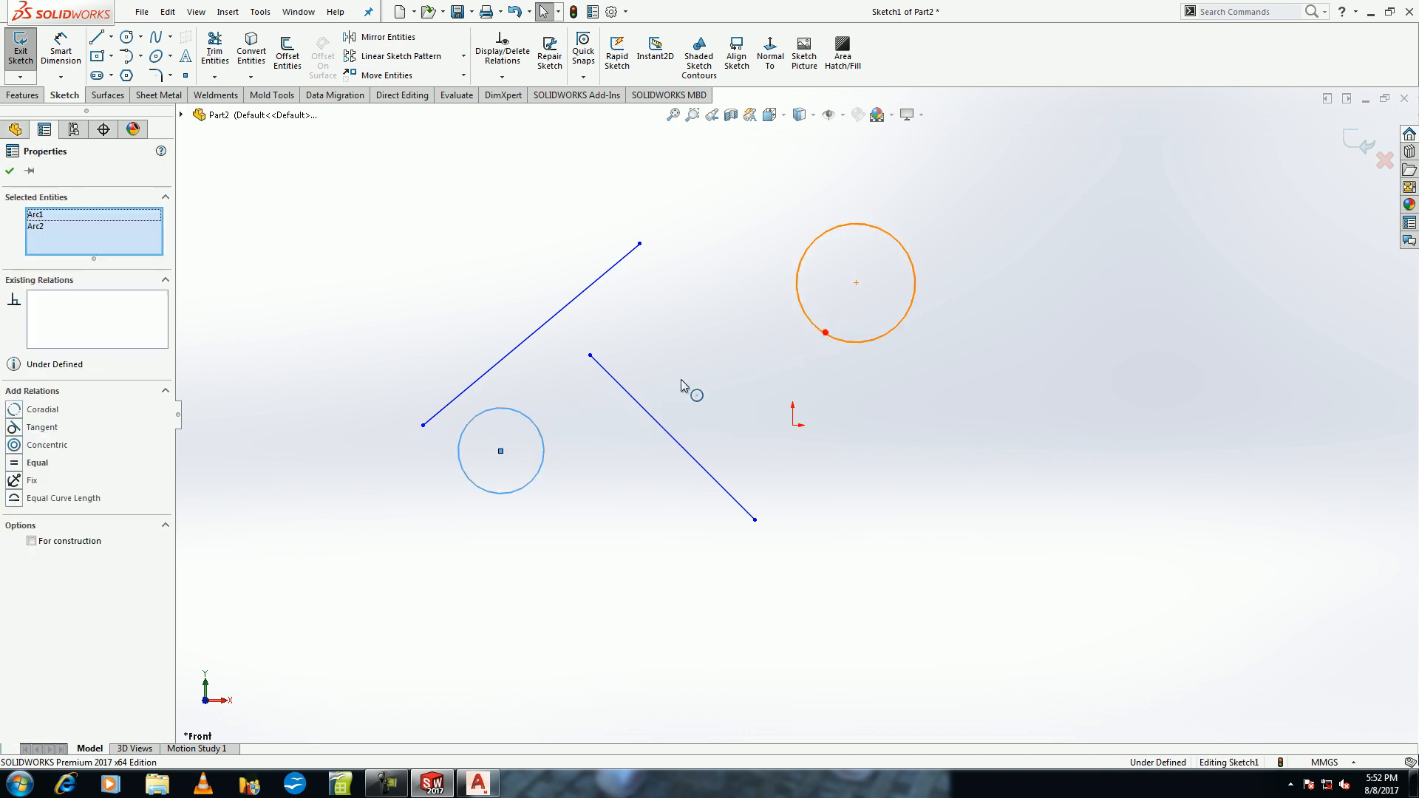
{"action": "left_click", "coordinate": [13, 409]}
{"action": "key", "text": "Escape"}
{"action": "key", "text": "ctrl+z"}
{"action": "left_click", "coordinate": [11, 428]}
{"action": "key", "text": "ctrl+z"}
{"action": "left_click", "coordinate": [14, 444]}
{"action": "key", "text": "ctrl+z"}
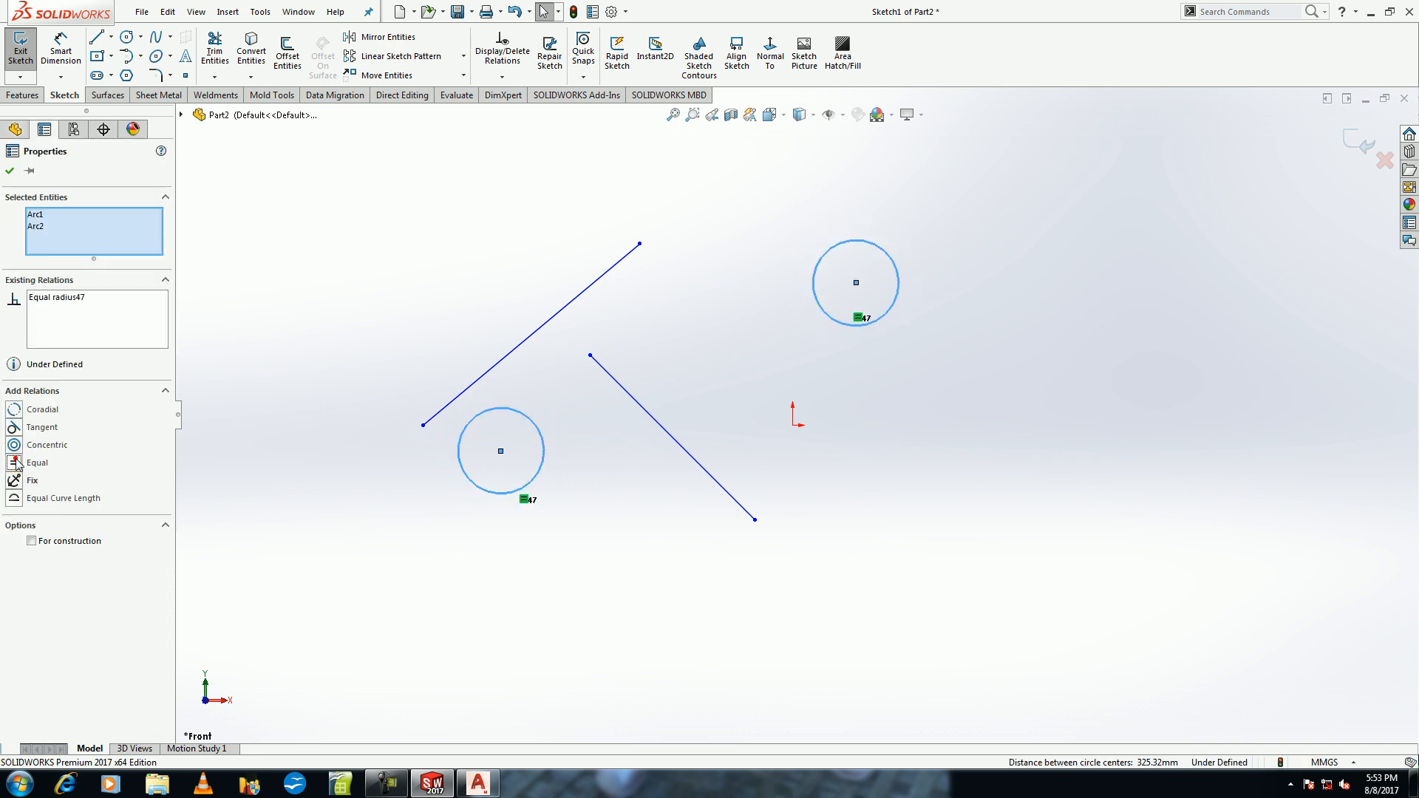
Try the Equal, Fix and Equal Curve Length relations on the two circles, undoing each one.
{"action": "key", "text": "ctrl+z"}
{"action": "left_click", "coordinate": [14, 482]}
{"action": "key", "text": "ctrl+z"}
{"action": "left_click", "coordinate": [13, 499]}
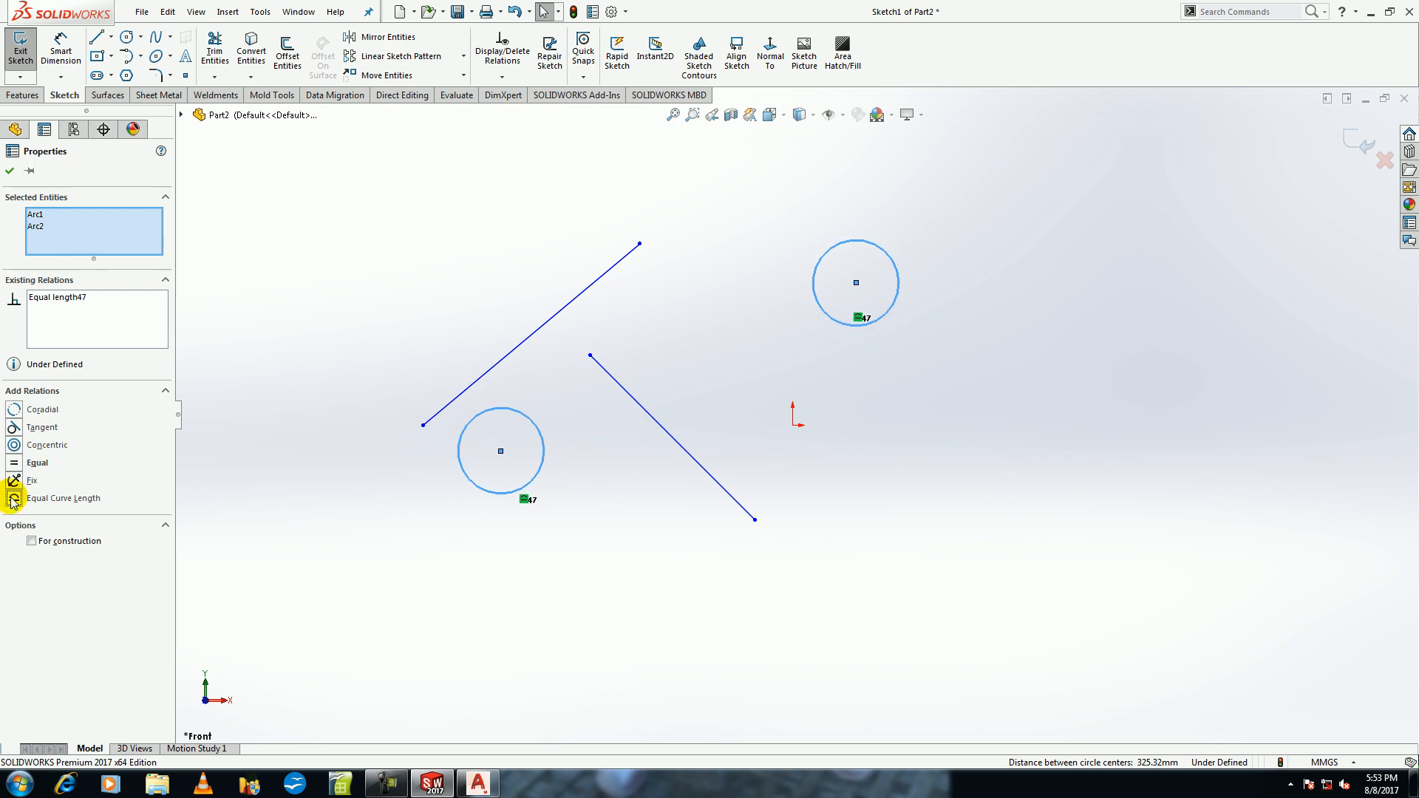
{"action": "key", "text": "ctrl+z"}
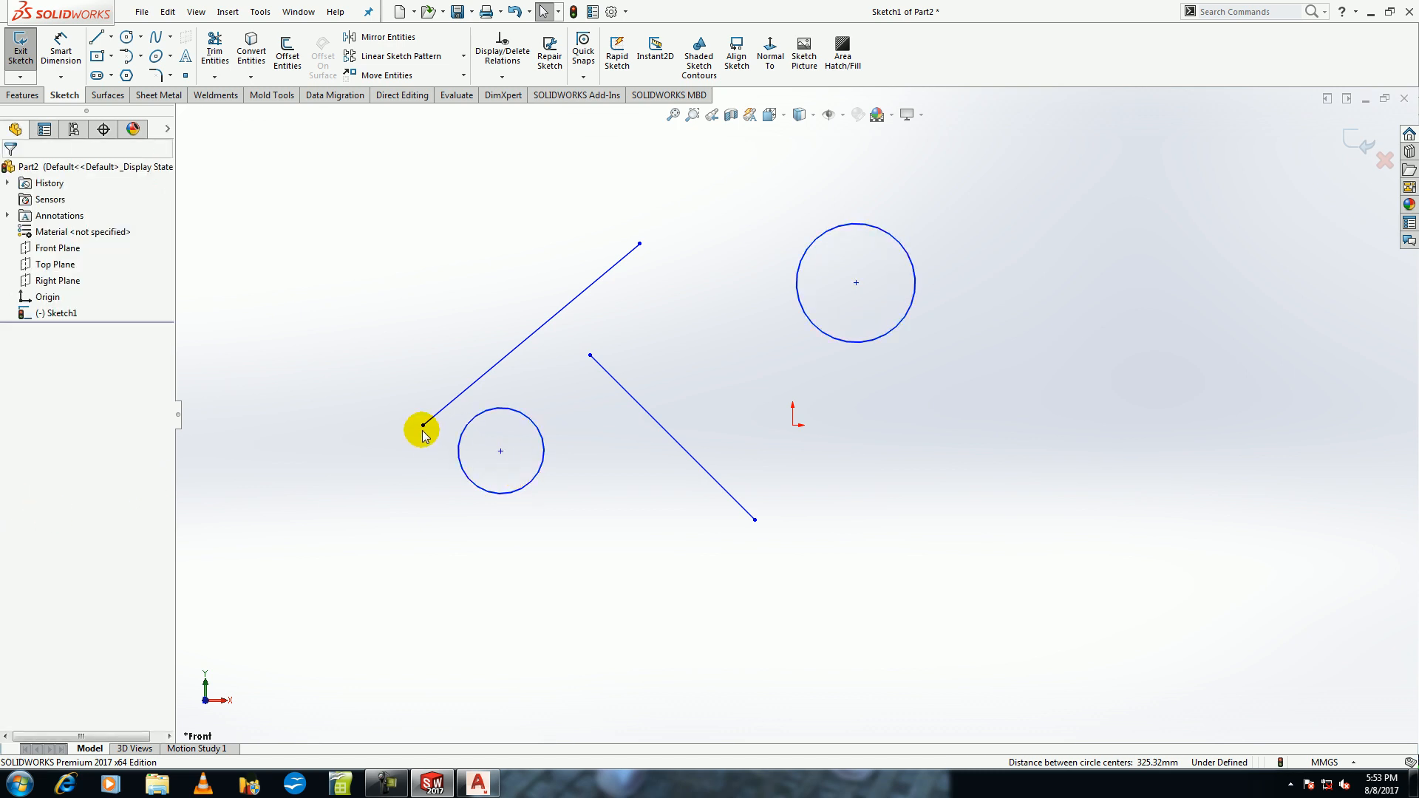
Try Concentric, Coincident and Fix relations on the first line's lower endpoint and the small circle, undoing each one.
{"action": "left_click", "coordinate": [423, 427]}
{"action": "left_click", "coordinate": [465, 434], "text": "ctrl"}
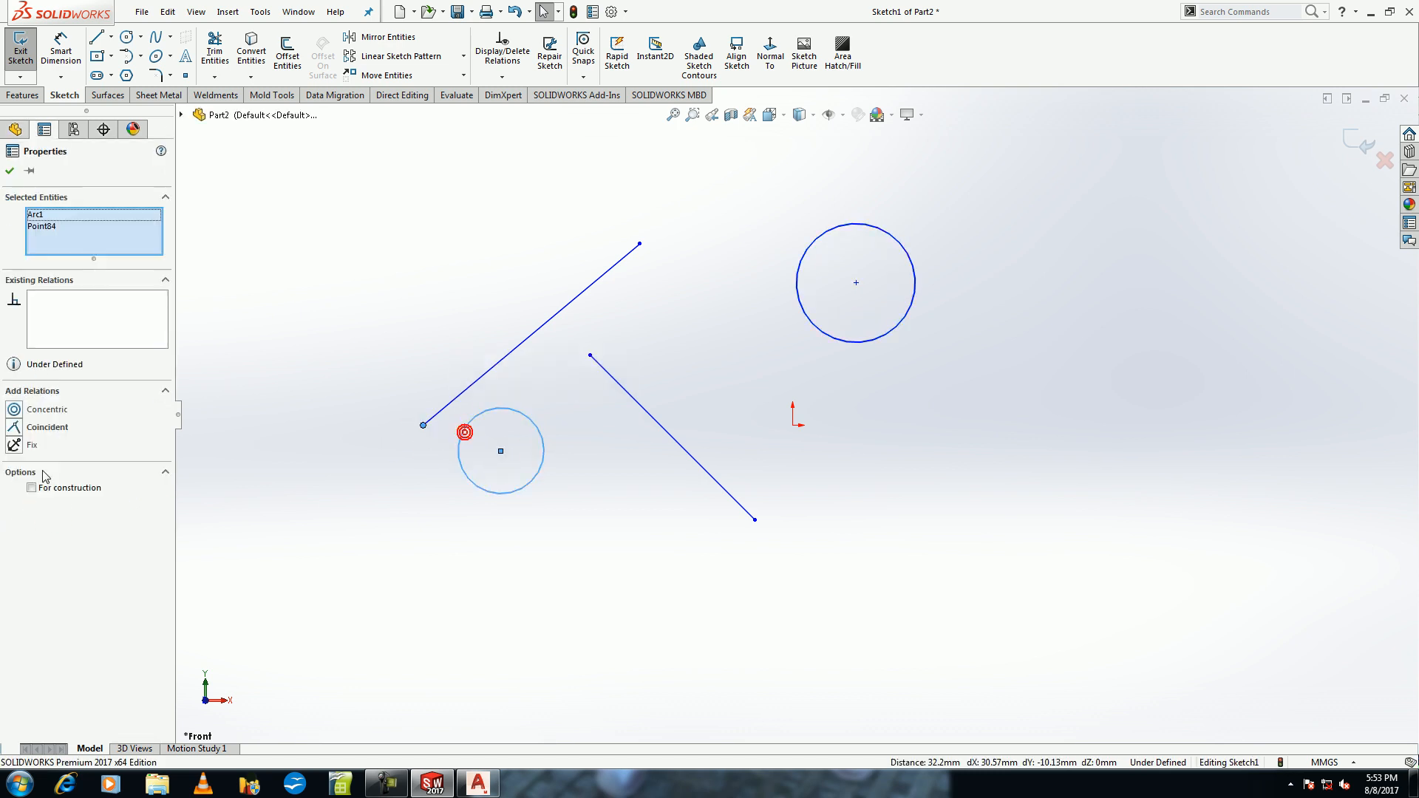
{"action": "left_click", "coordinate": [13, 411]}
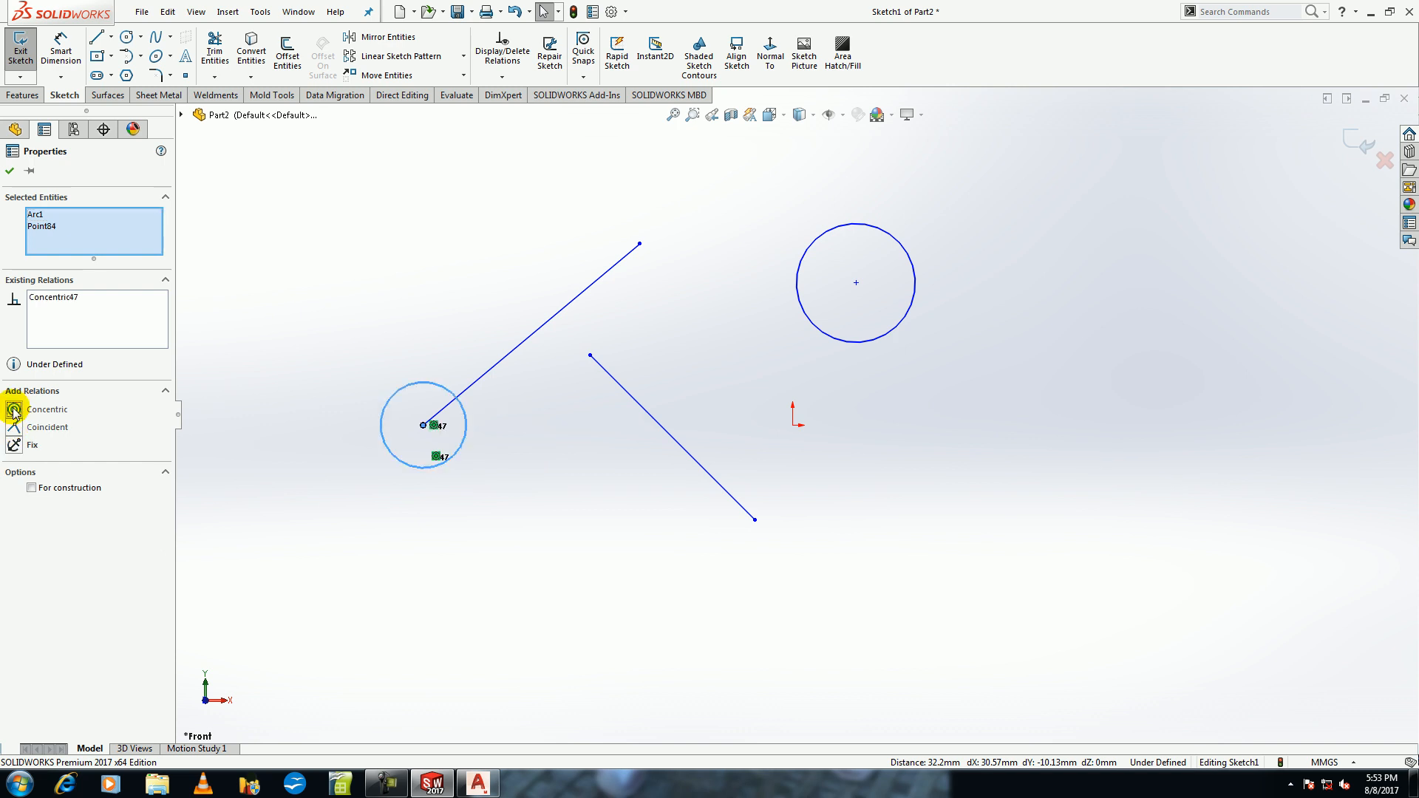
{"action": "key", "text": "ctrl+z"}
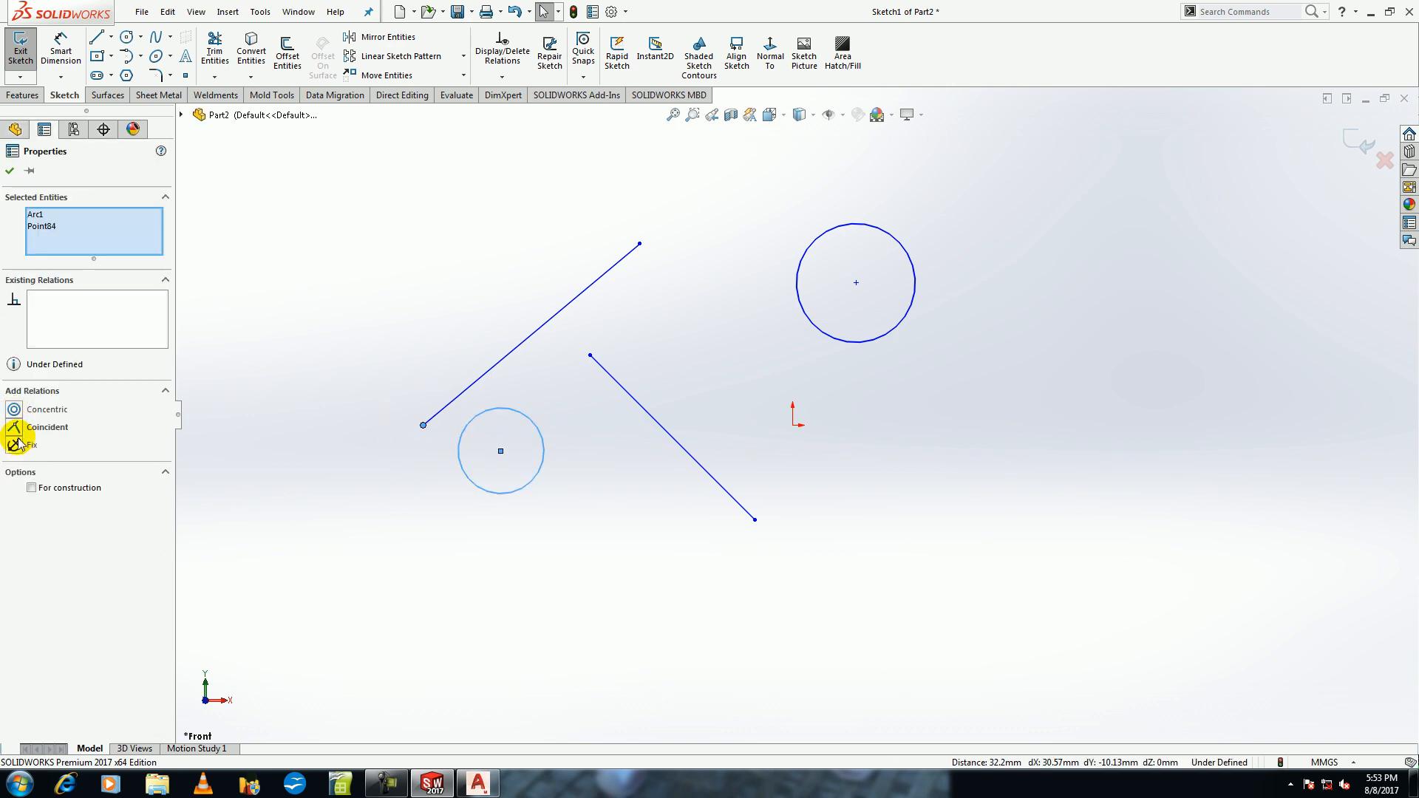
{"action": "left_click", "coordinate": [14, 432]}
{"action": "key", "text": "ctrl+z"}
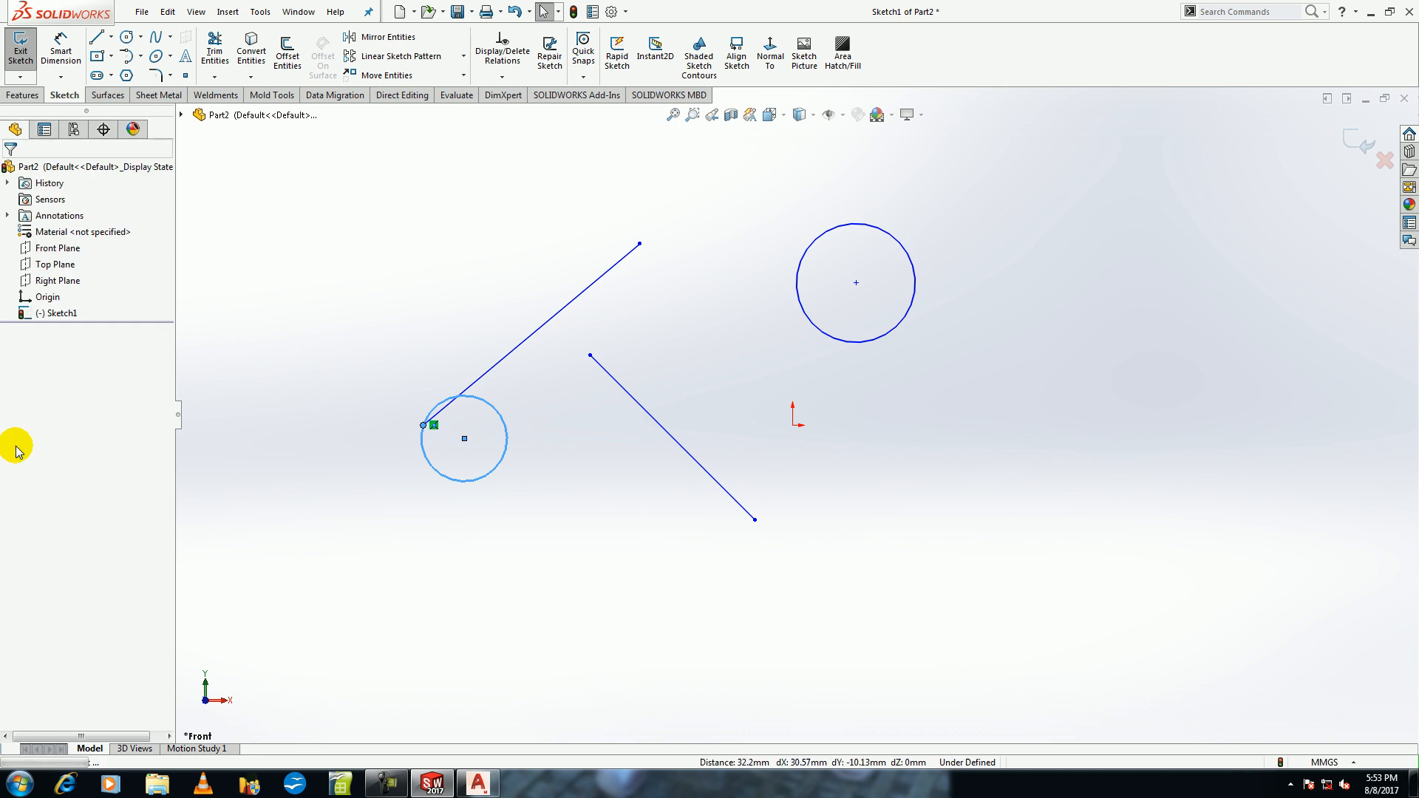
{"action": "left_click", "coordinate": [13, 447]}
{"action": "key", "text": "Escape"}
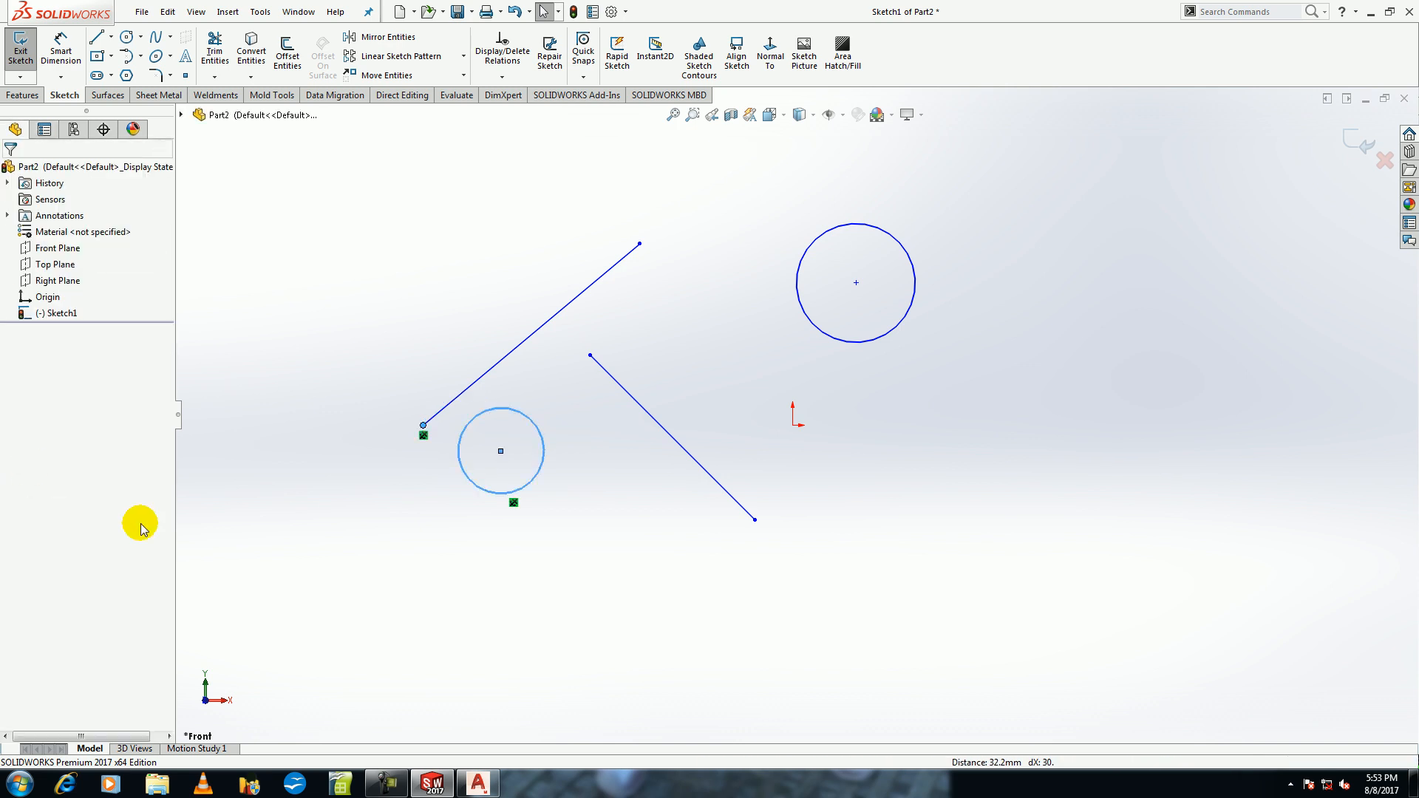
Make the first line and the small circle tangent with the Add Relation command.
{"action": "left_click", "coordinate": [503, 77]}
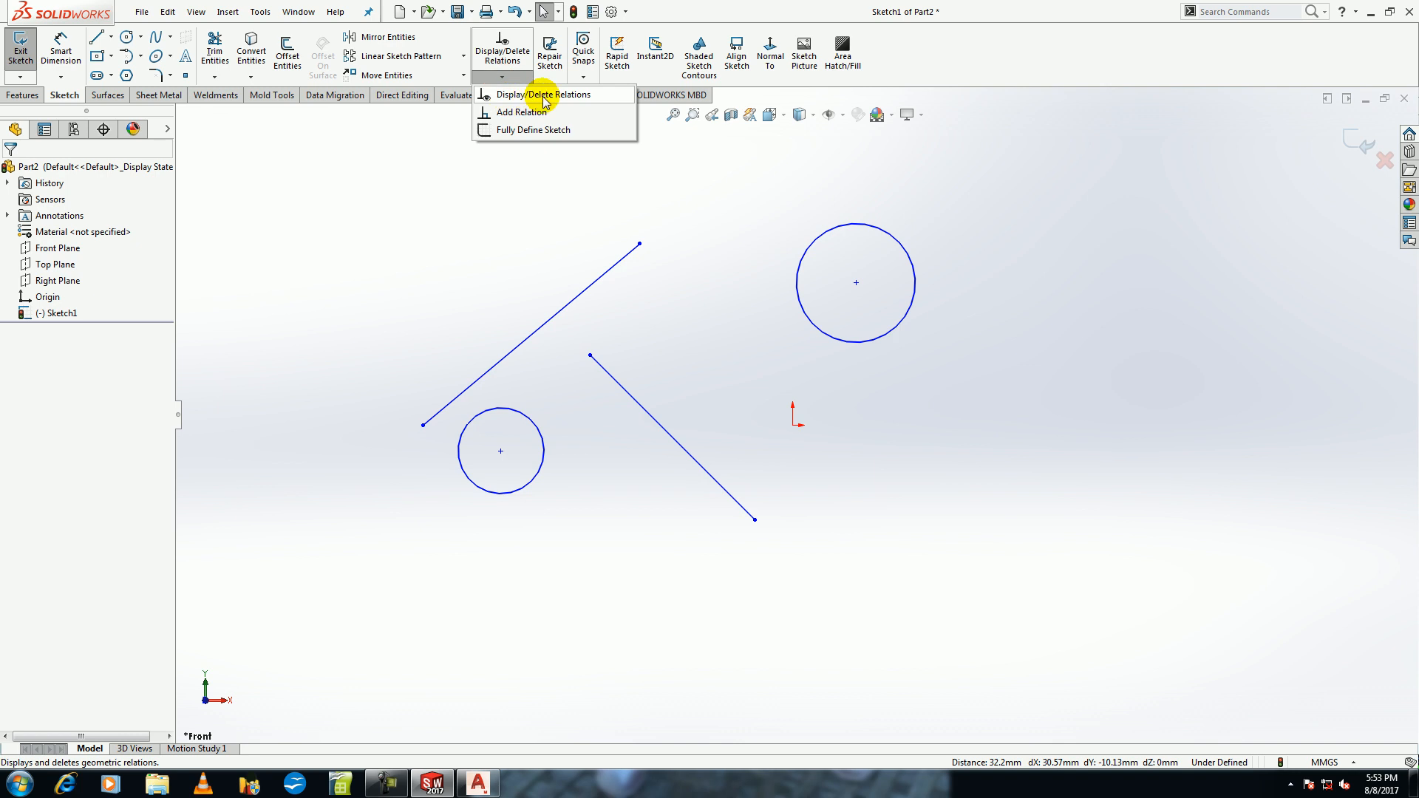
{"action": "left_click", "coordinate": [522, 112]}
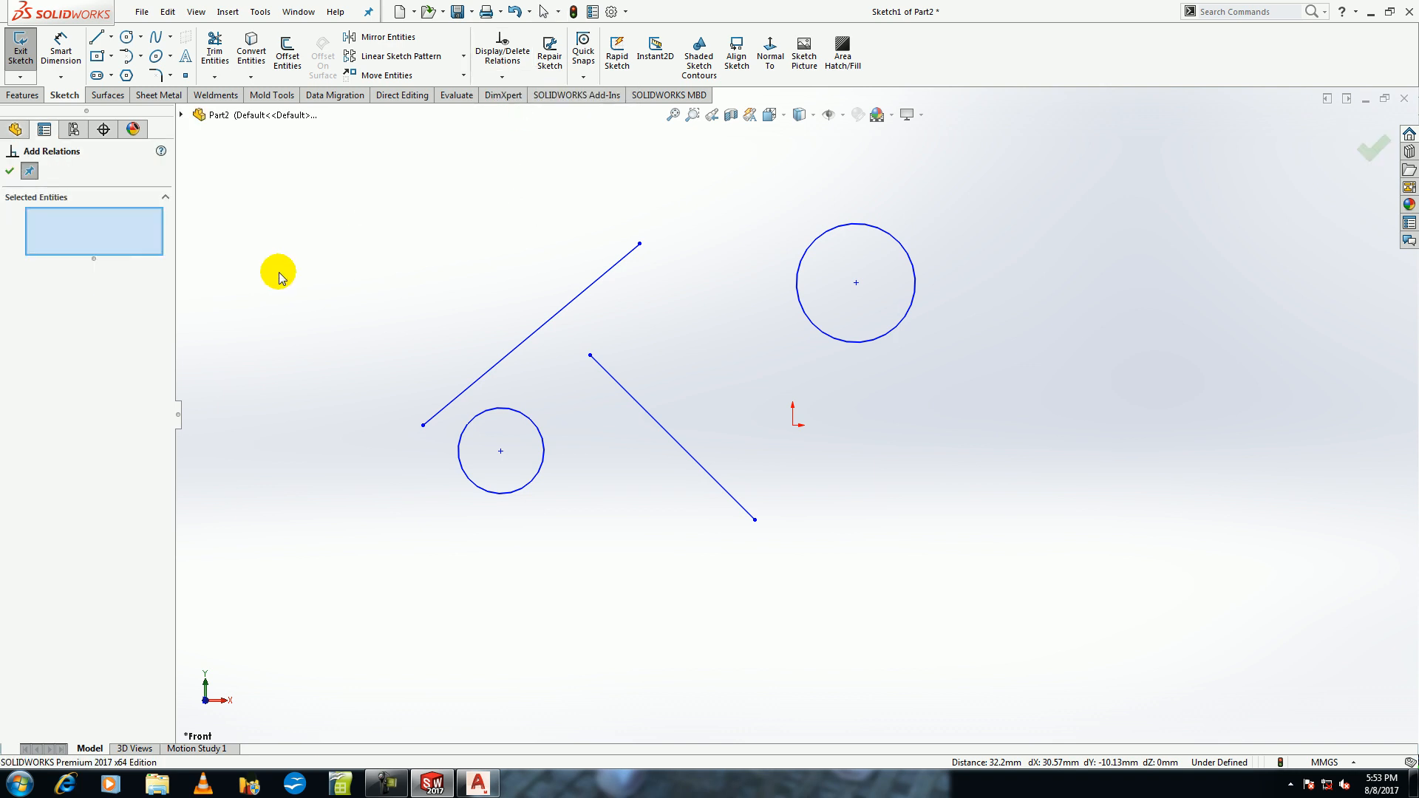
{"action": "left_click", "coordinate": [510, 358]}
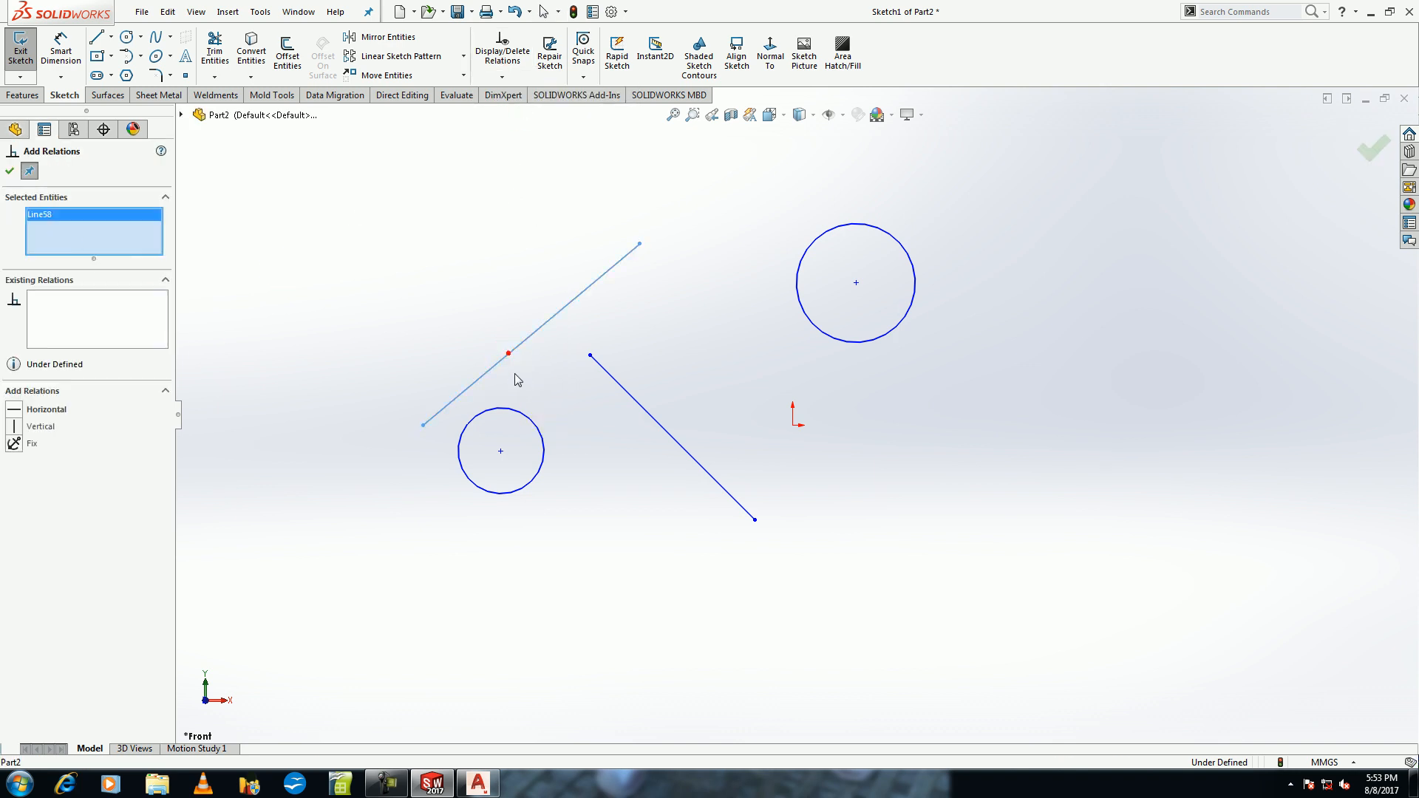
{"action": "left_click", "coordinate": [509, 409]}
{"action": "left_click", "coordinate": [15, 411]}
{"action": "left_click", "coordinate": [374, 548]}
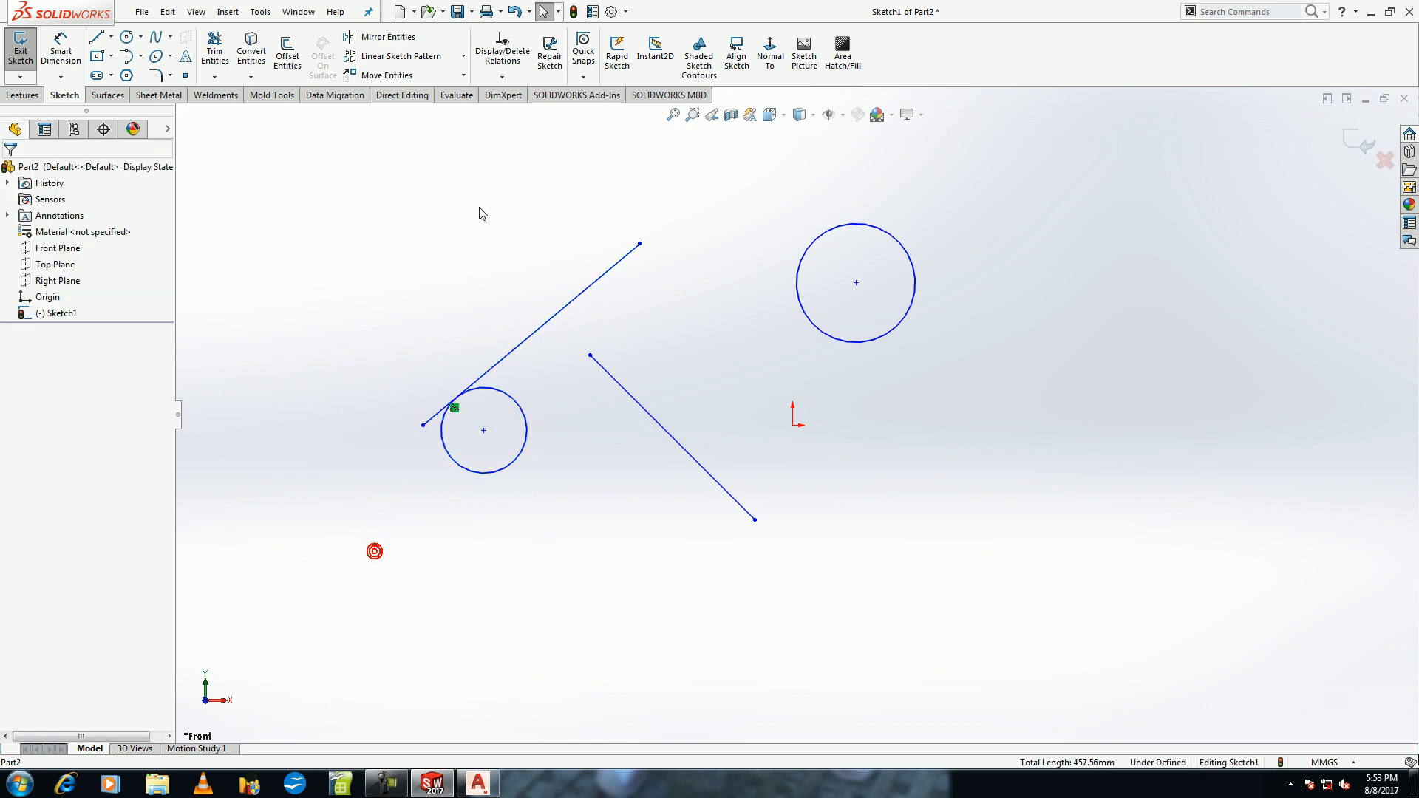
Delete the Tangent relation between the first line and the small circle, and move the circle down away from the line.
{"action": "left_click", "coordinate": [502, 77]}
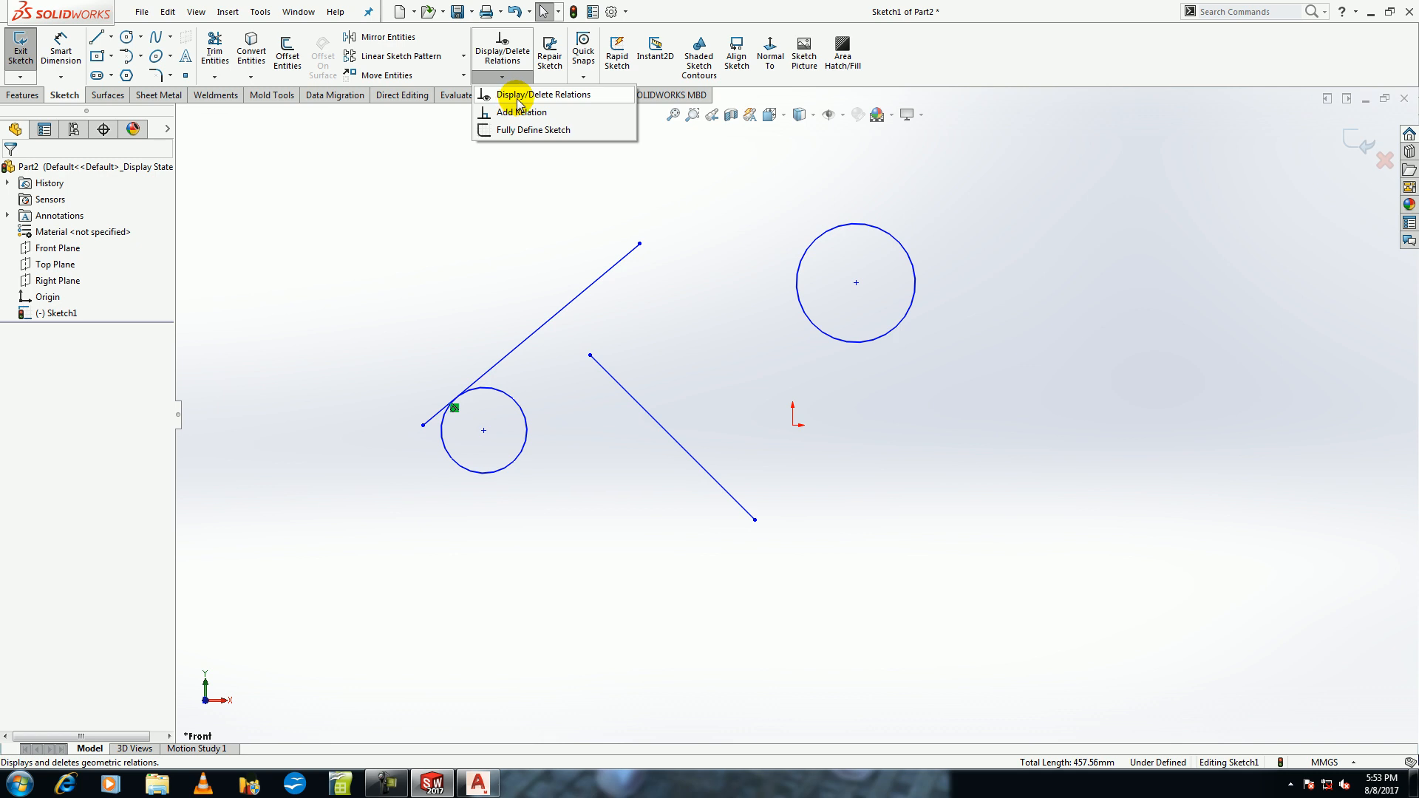
{"action": "left_click", "coordinate": [518, 96]}
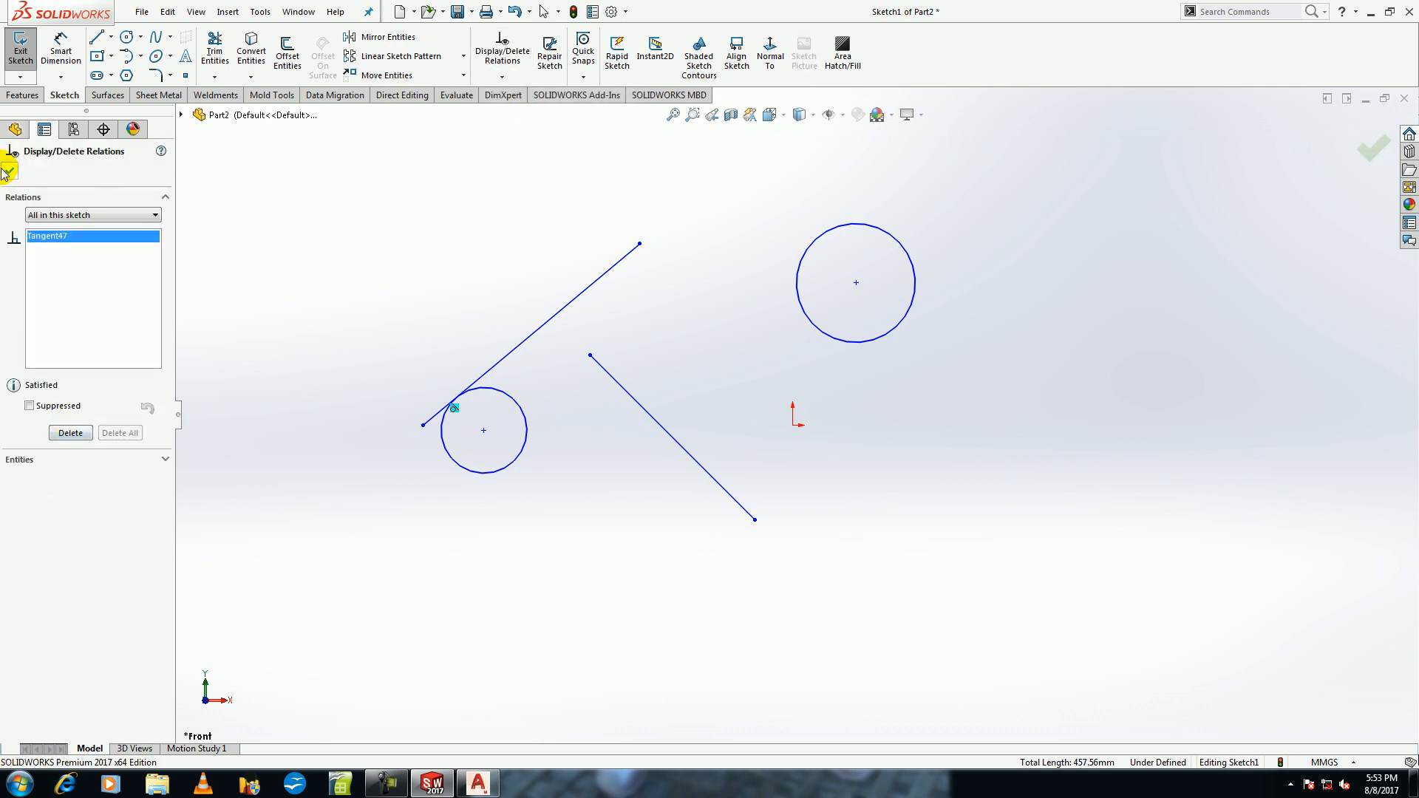
{"action": "left_click", "coordinate": [80, 432]}
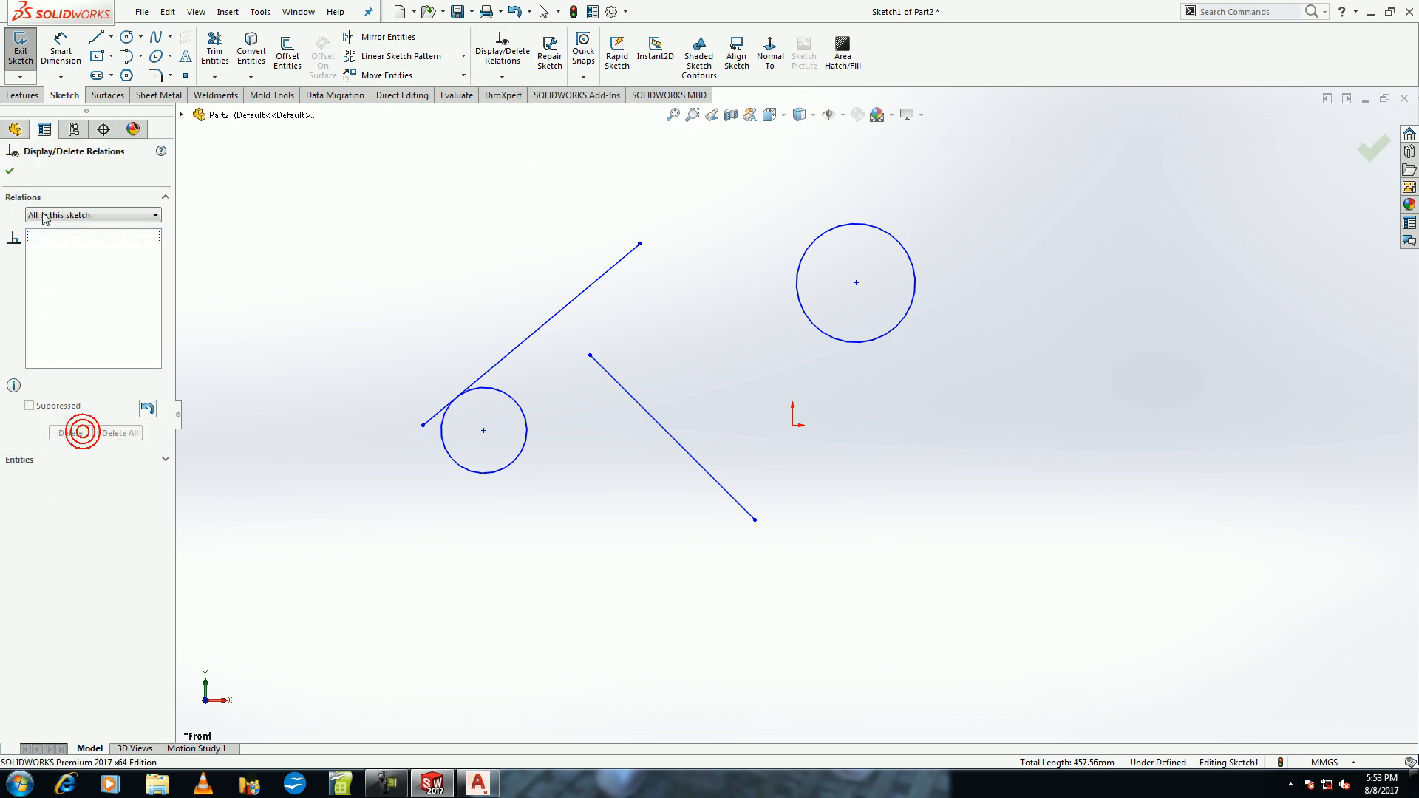
{"action": "left_click", "coordinate": [9, 171]}
{"action": "left_click_drag", "start_coordinate": [484, 431], "coordinate": [543, 505]}
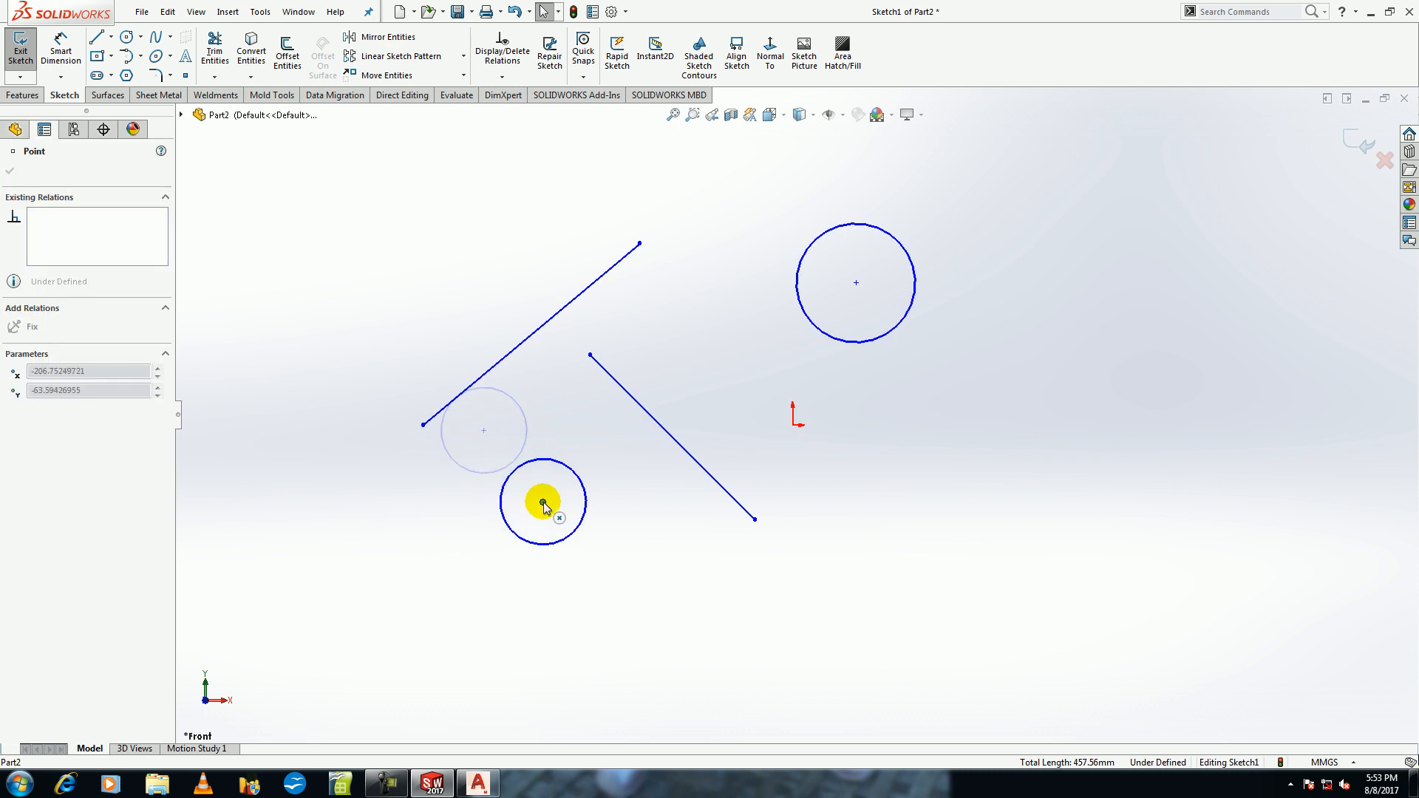
{"action": "left_click", "coordinate": [406, 554]}
Try Fully Define Sketch on all entities in the sketch, calculating relations and dimensions, and cancel it.
{"action": "left_click", "coordinate": [502, 77]}
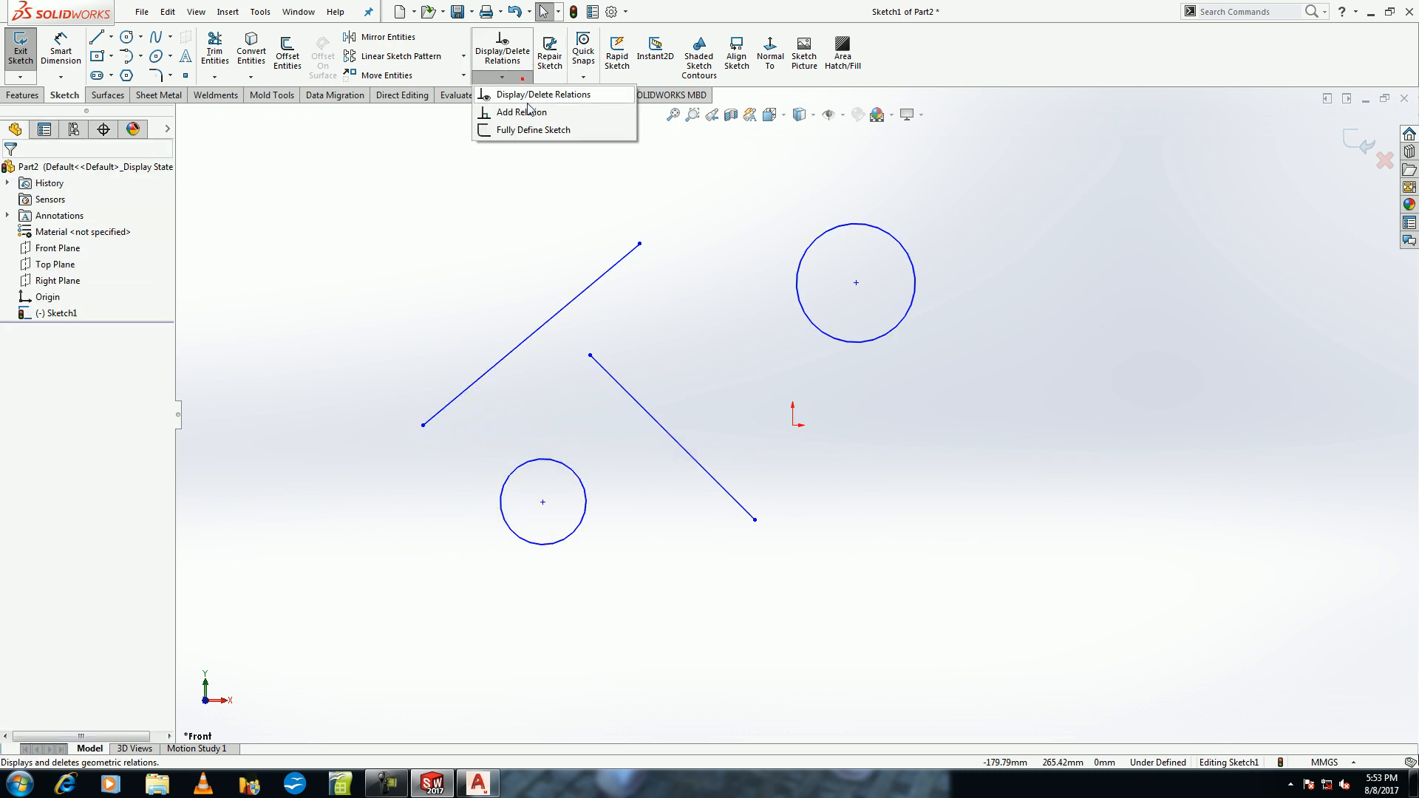
{"action": "left_click", "coordinate": [525, 130]}
{"action": "left_click", "coordinate": [84, 286]}
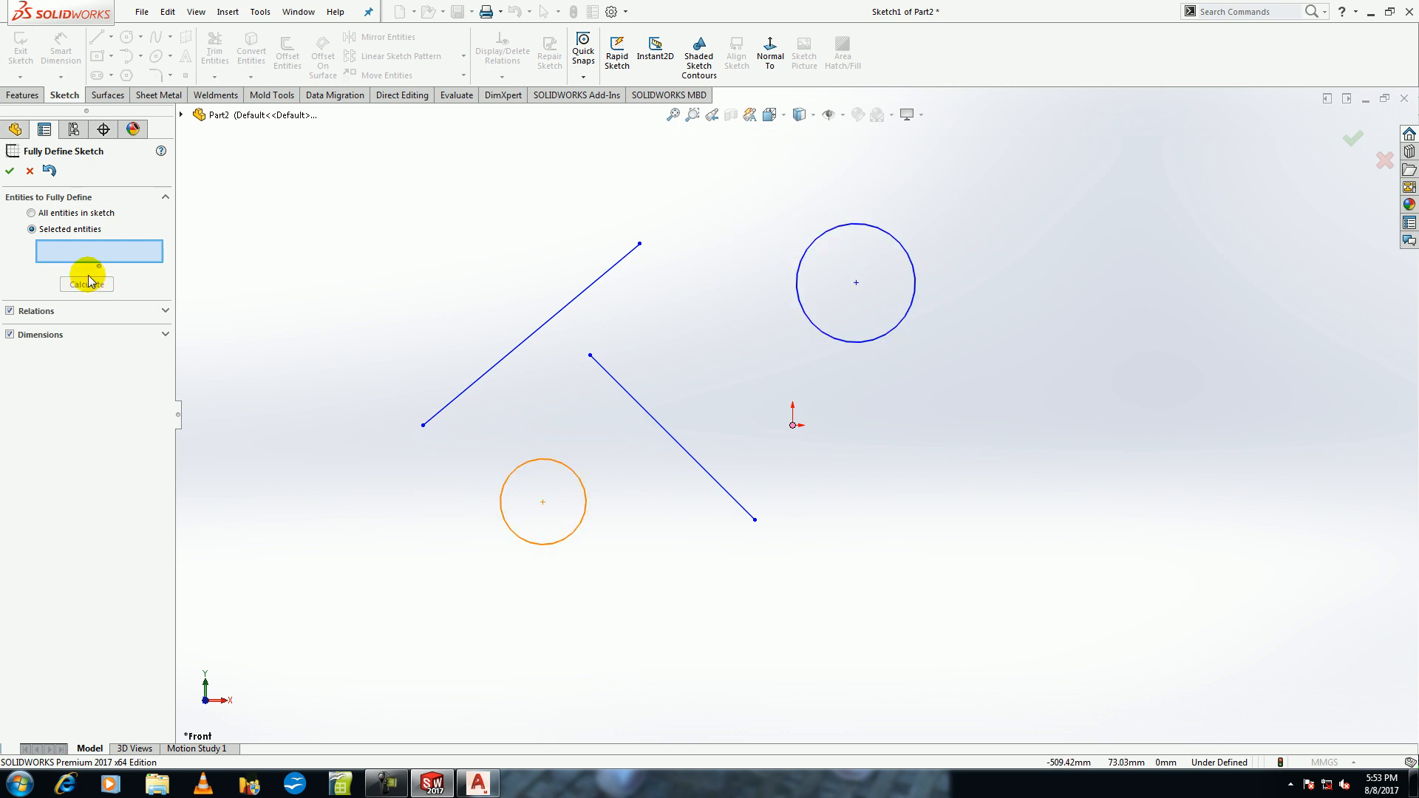
{"action": "left_click", "coordinate": [51, 213]}
{"action": "left_click", "coordinate": [90, 250]}
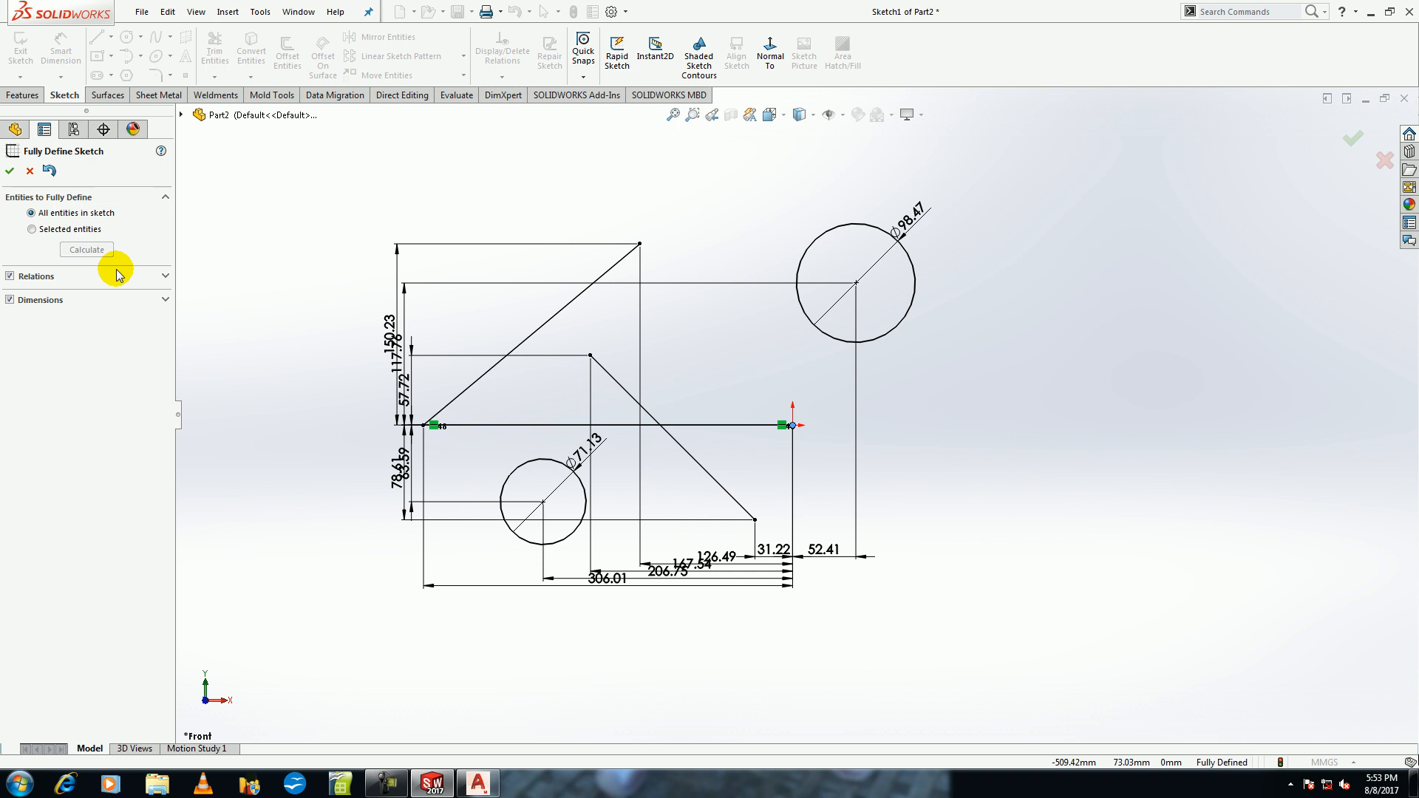
{"action": "key", "text": "Escape"}
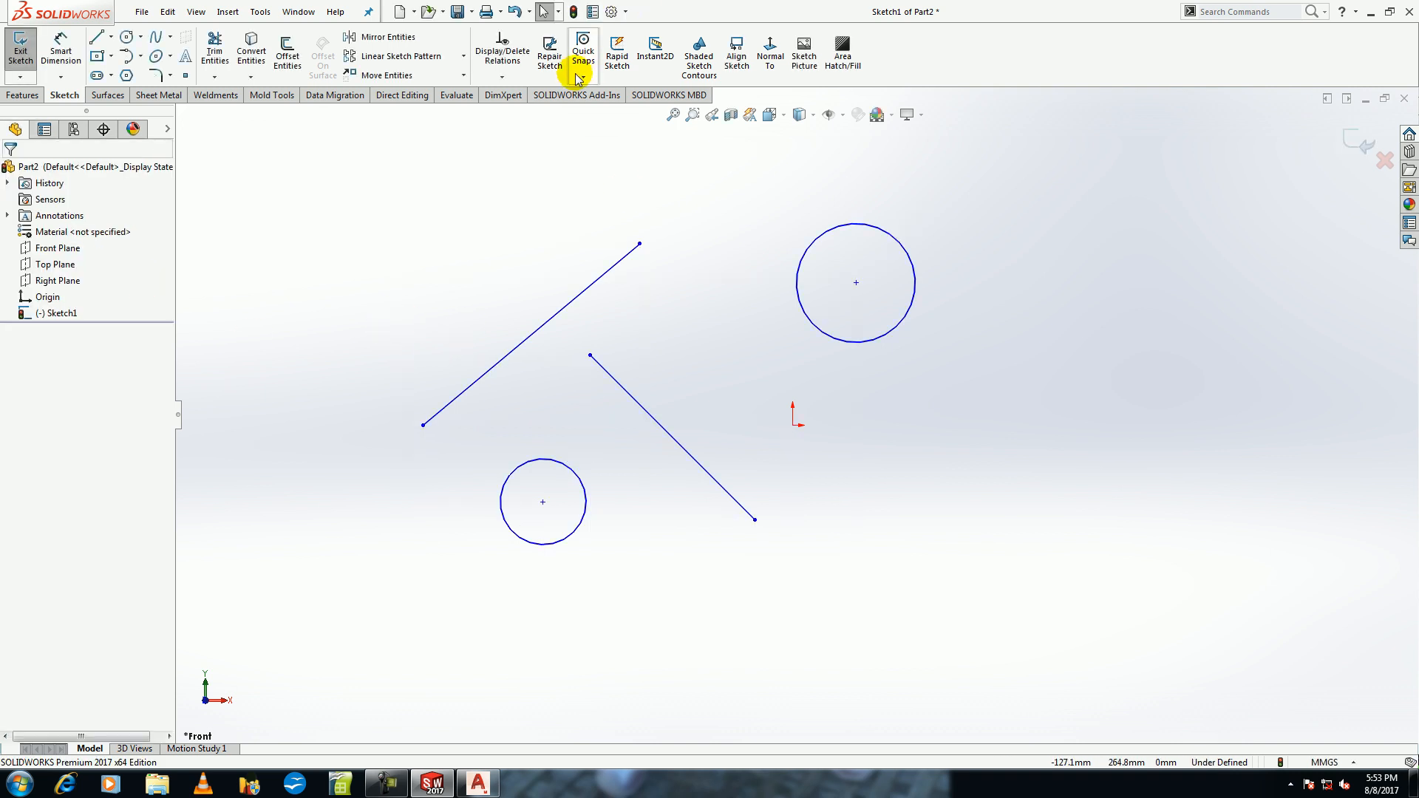
Try a line about 87 mm long over the first line's lower part and check it with Repair Sketch.
{"action": "left_click", "coordinate": [96, 37]}
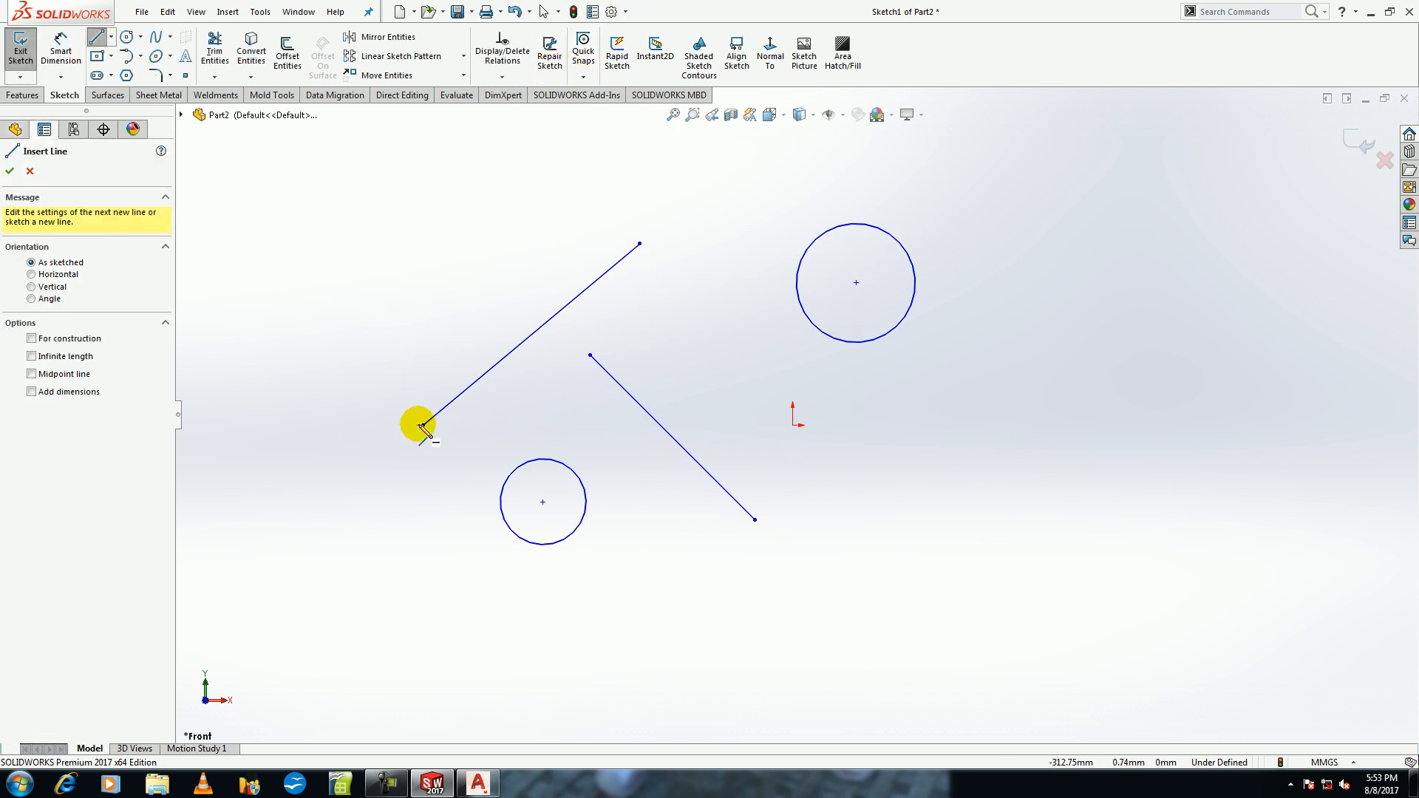
{"action": "left_click", "coordinate": [423, 425]}
{"action": "left_click", "coordinate": [496, 365]}
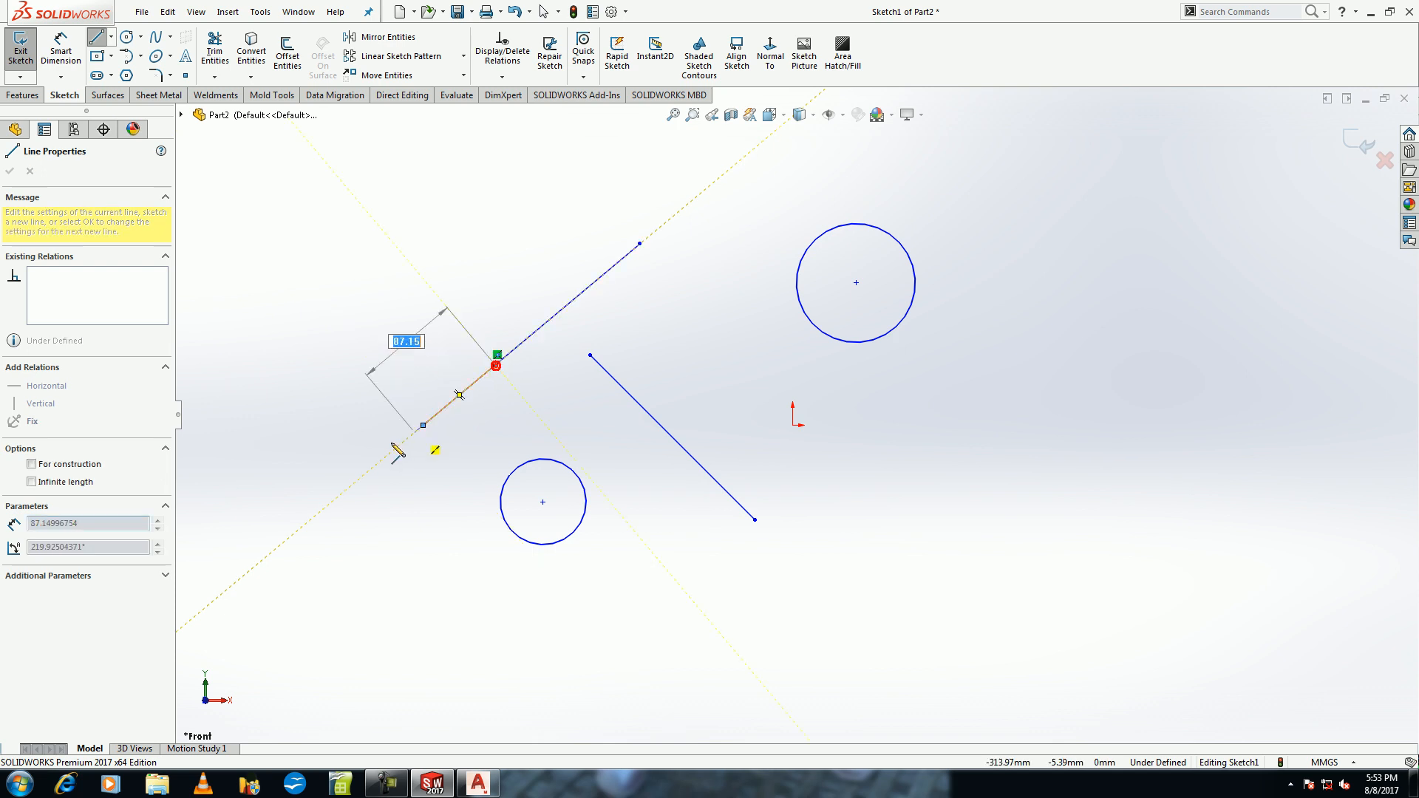
{"action": "left_click", "coordinate": [549, 53]}
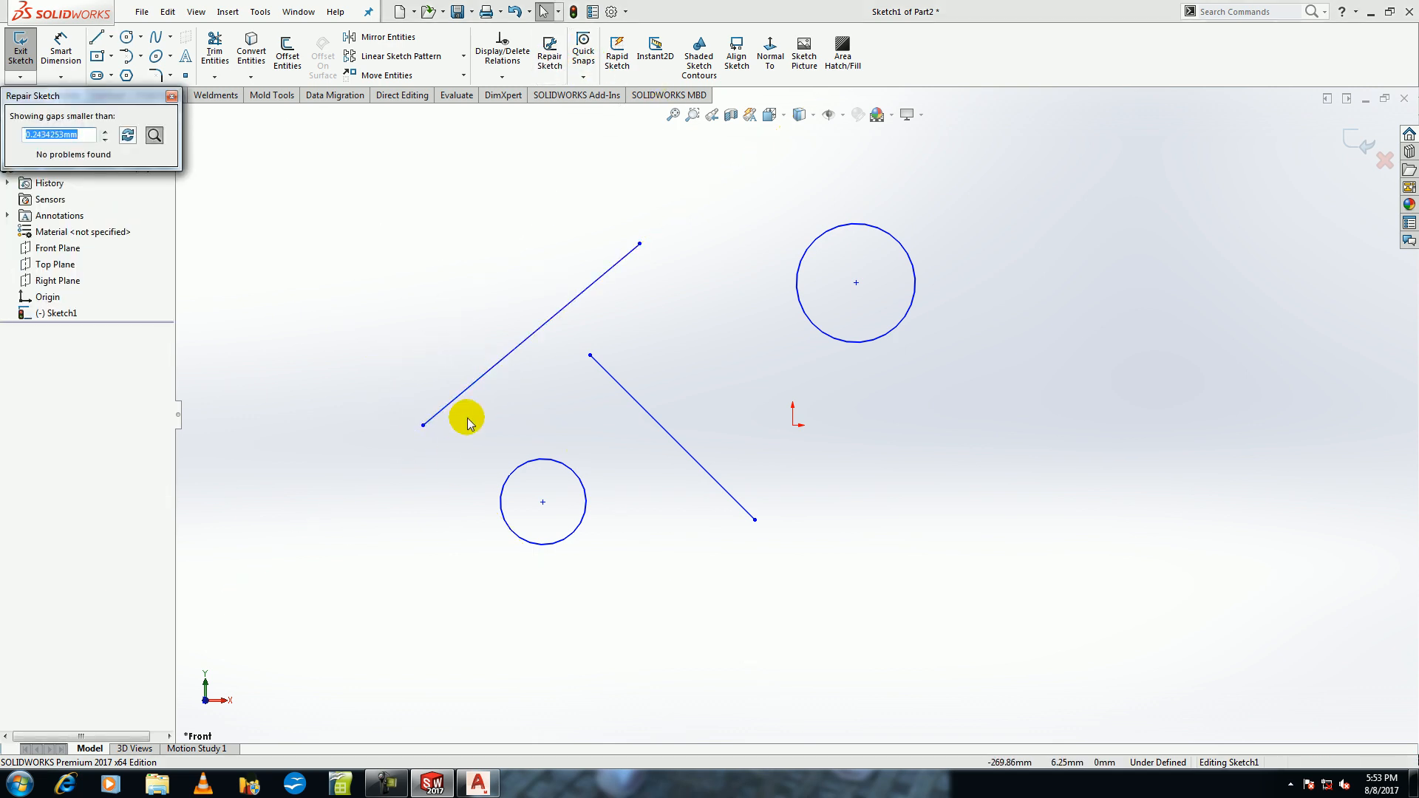
{"action": "key", "text": "Escape"}
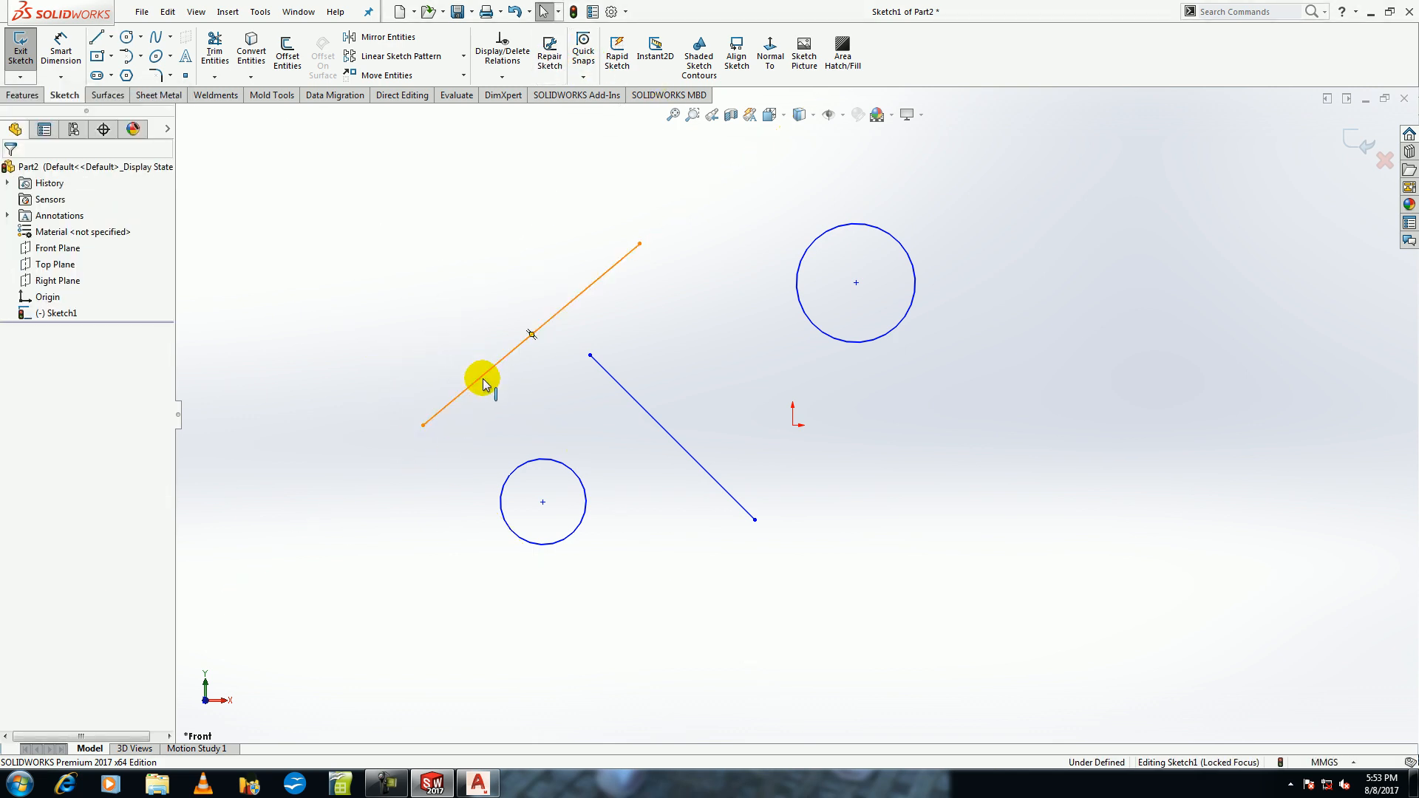
Sketch a center rectangle above and to the left of the first line.
{"action": "left_click", "coordinate": [97, 56]}
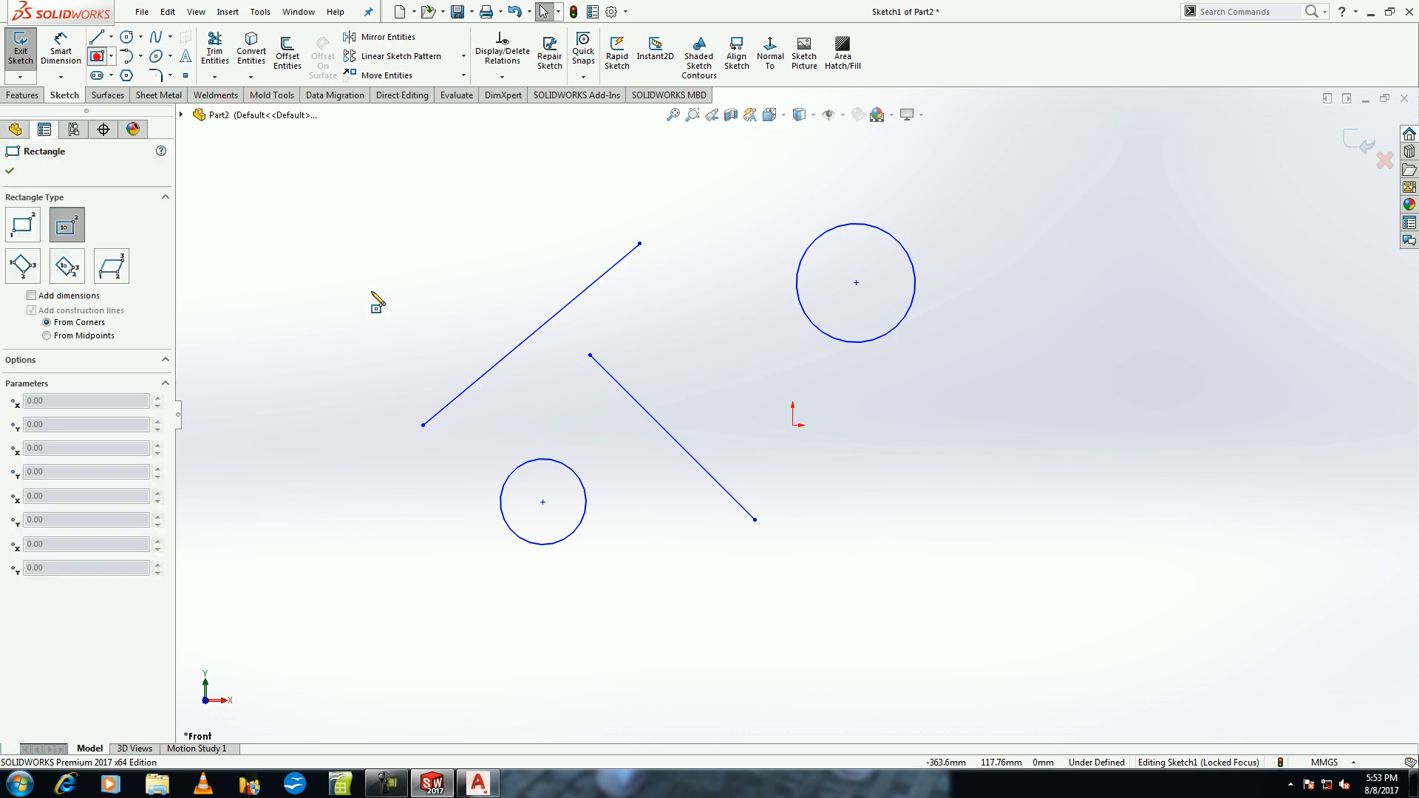
{"action": "left_click", "coordinate": [378, 293]}
{"action": "left_click", "coordinate": [295, 214]}
Sketch a short slanted line across the rectangle's top edge near its upper-left corner, and trim its outer end and the edge's corner piece.
{"action": "left_click", "coordinate": [97, 37]}
{"action": "left_click", "coordinate": [321, 200]}
{"action": "left_click", "coordinate": [307, 223]}
{"action": "key", "text": "Escape"}
{"action": "left_click", "coordinate": [212, 55]}
{"action": "scroll", "coordinate": [342, 222], "scroll_direction": "down", "scroll_amount": 5}
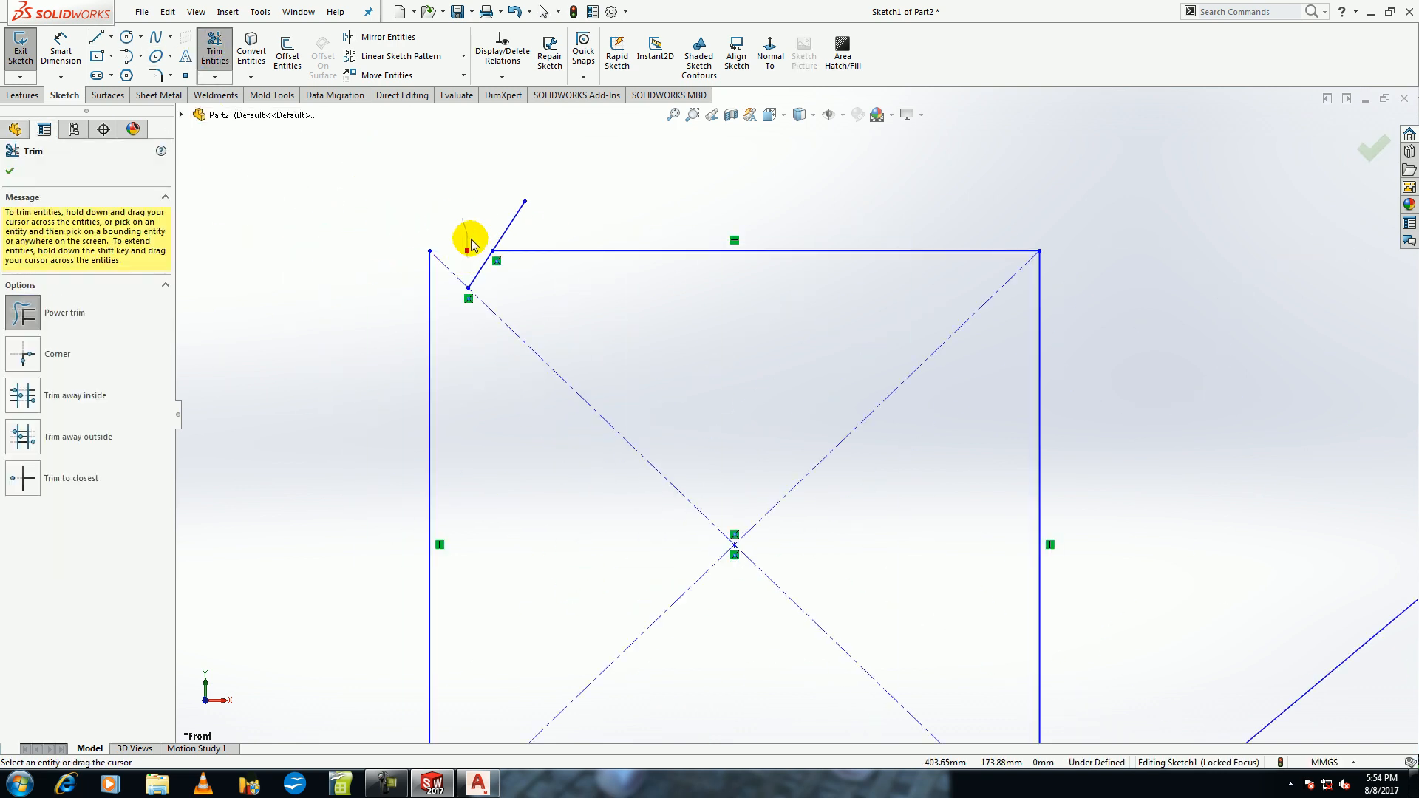
{"action": "key", "text": "Escape"}
{"action": "scroll", "coordinate": [380, 222], "scroll_direction": "up", "scroll_amount": 4}
Check the sketch with Repair Sketch for gaps smaller than 9.32711223 mm.
{"action": "left_click", "coordinate": [583, 56]}
{"action": "left_click", "coordinate": [548, 59]}
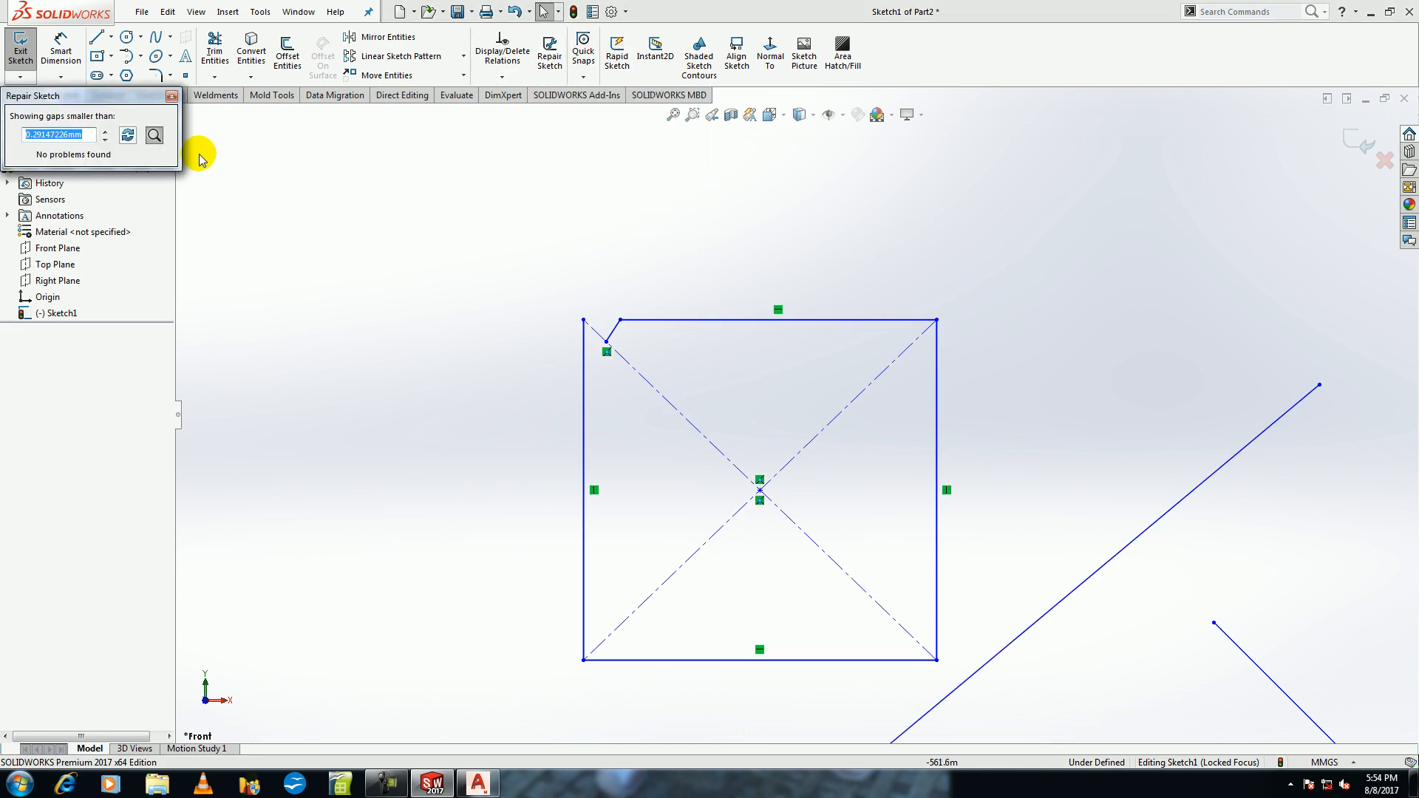
{"action": "left_click", "coordinate": [106, 132]}
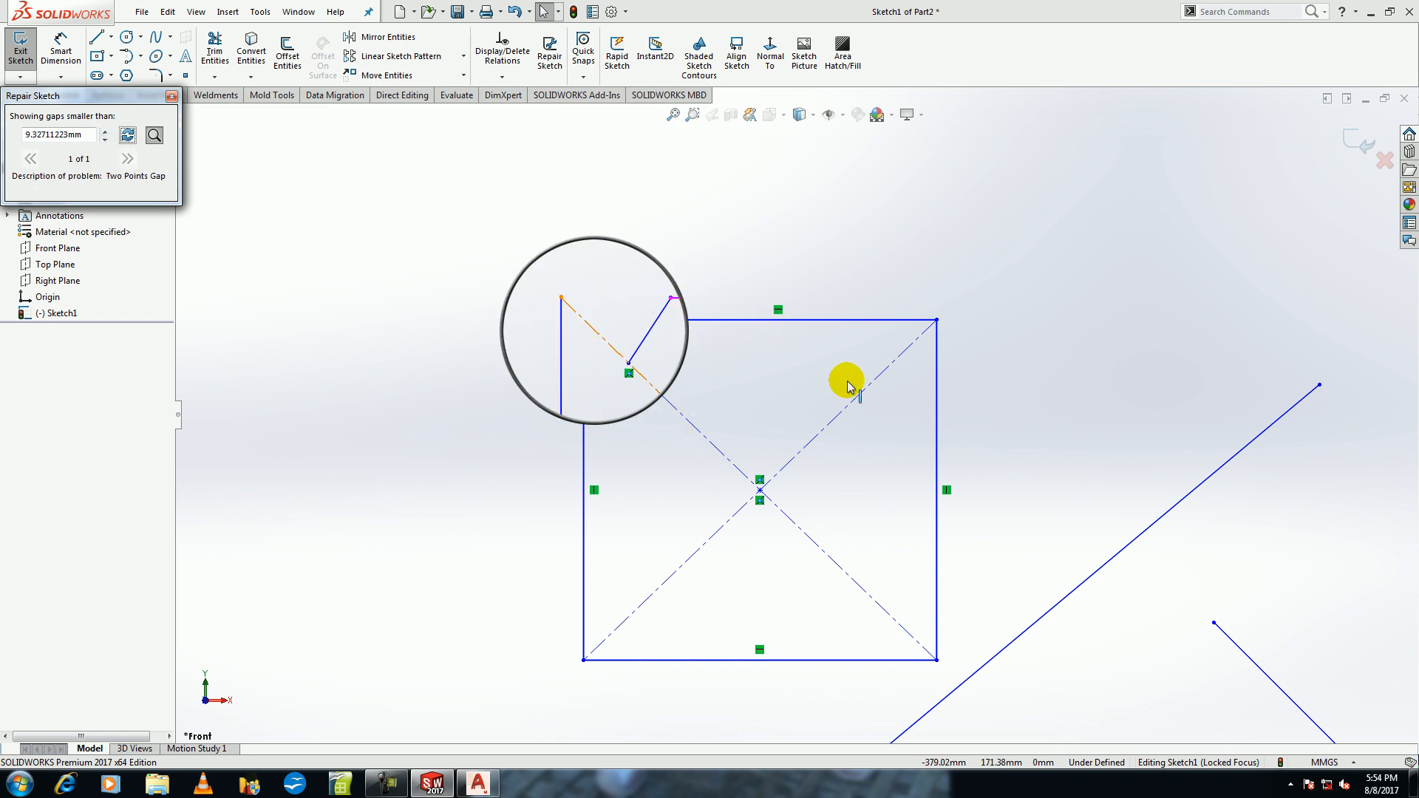
{"action": "key", "text": "Escape"}
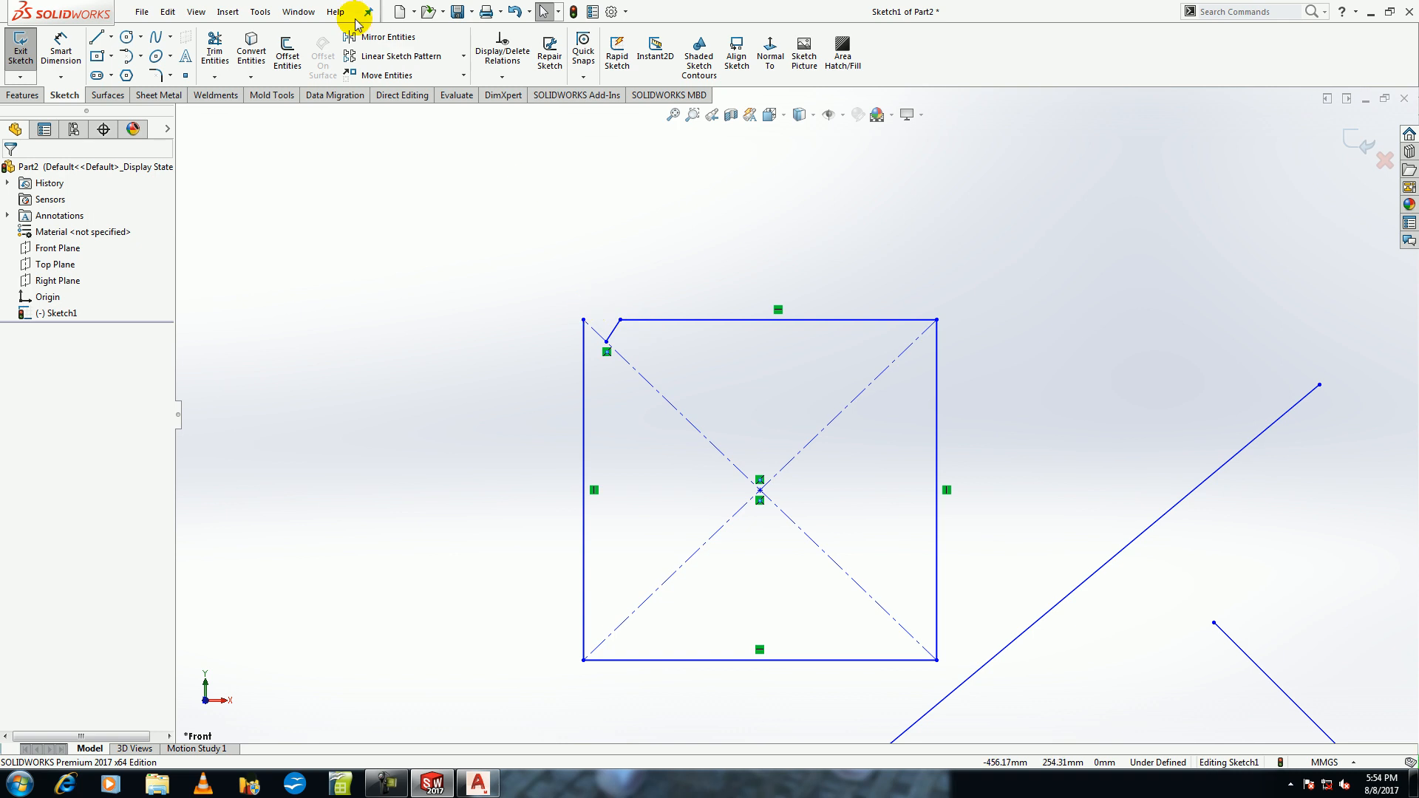
Remove the short slanted line and close the rectangle's upper-left corner with the Corner trim option.
{"action": "left_click", "coordinate": [215, 51]}
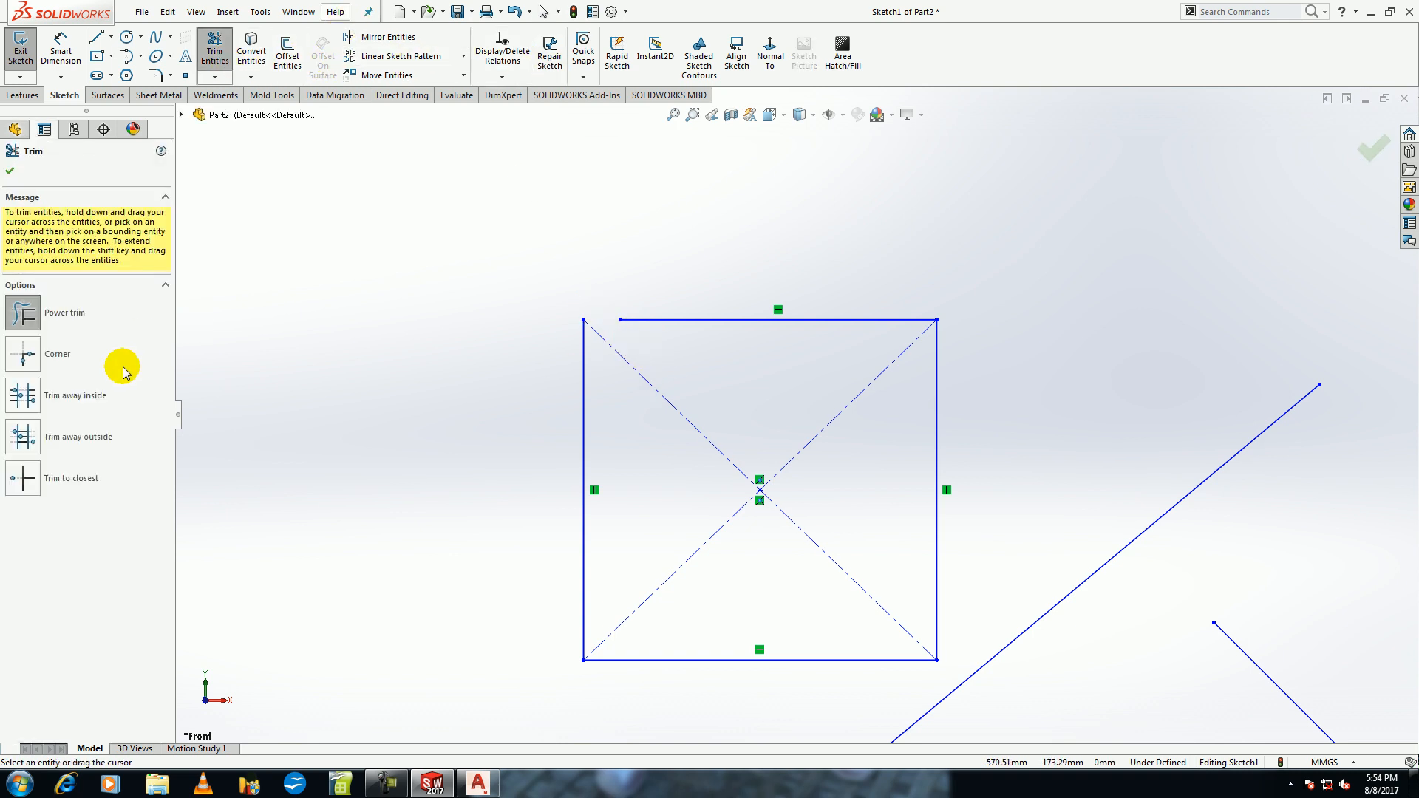
{"action": "left_click", "coordinate": [30, 352]}
{"action": "left_click", "coordinate": [642, 320]}
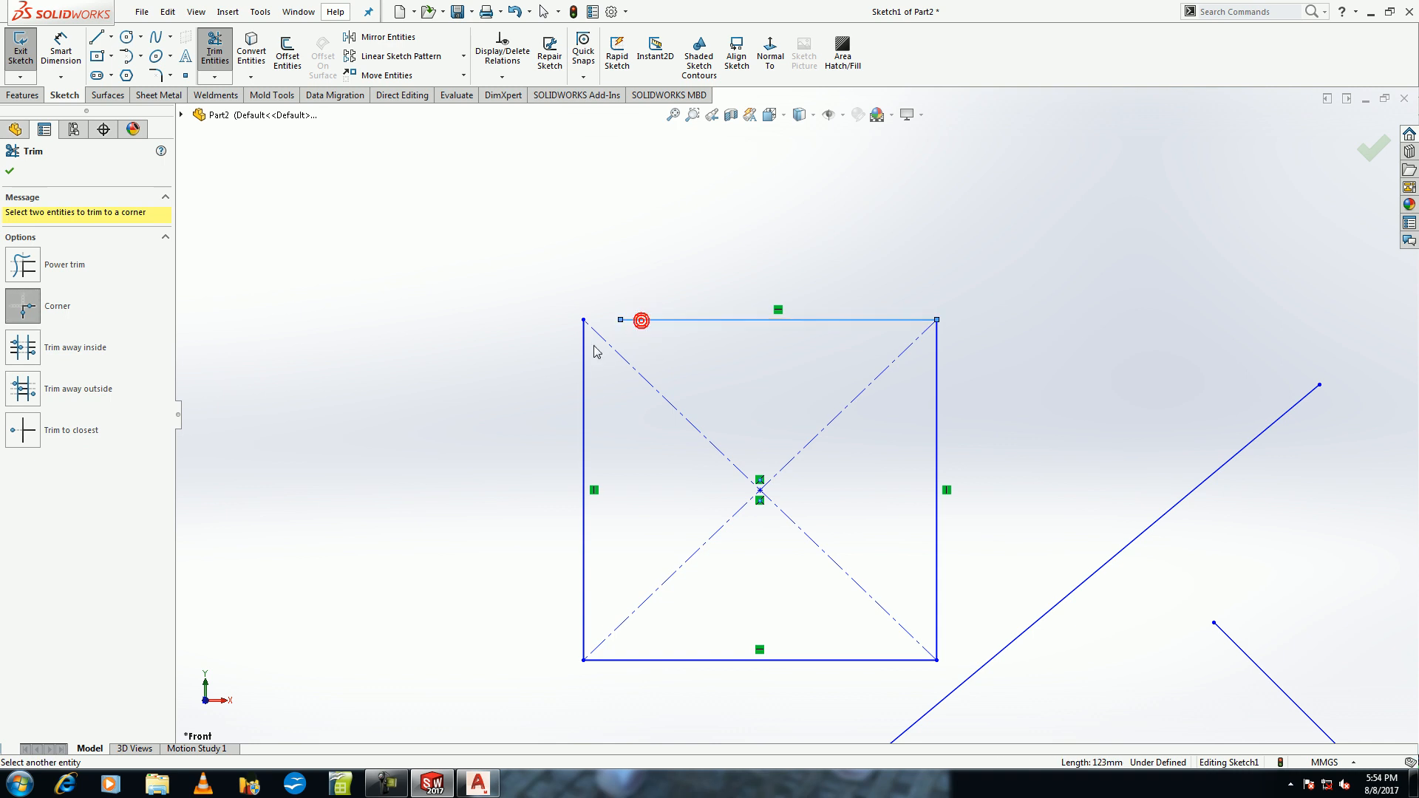
{"action": "left_click", "coordinate": [583, 354]}
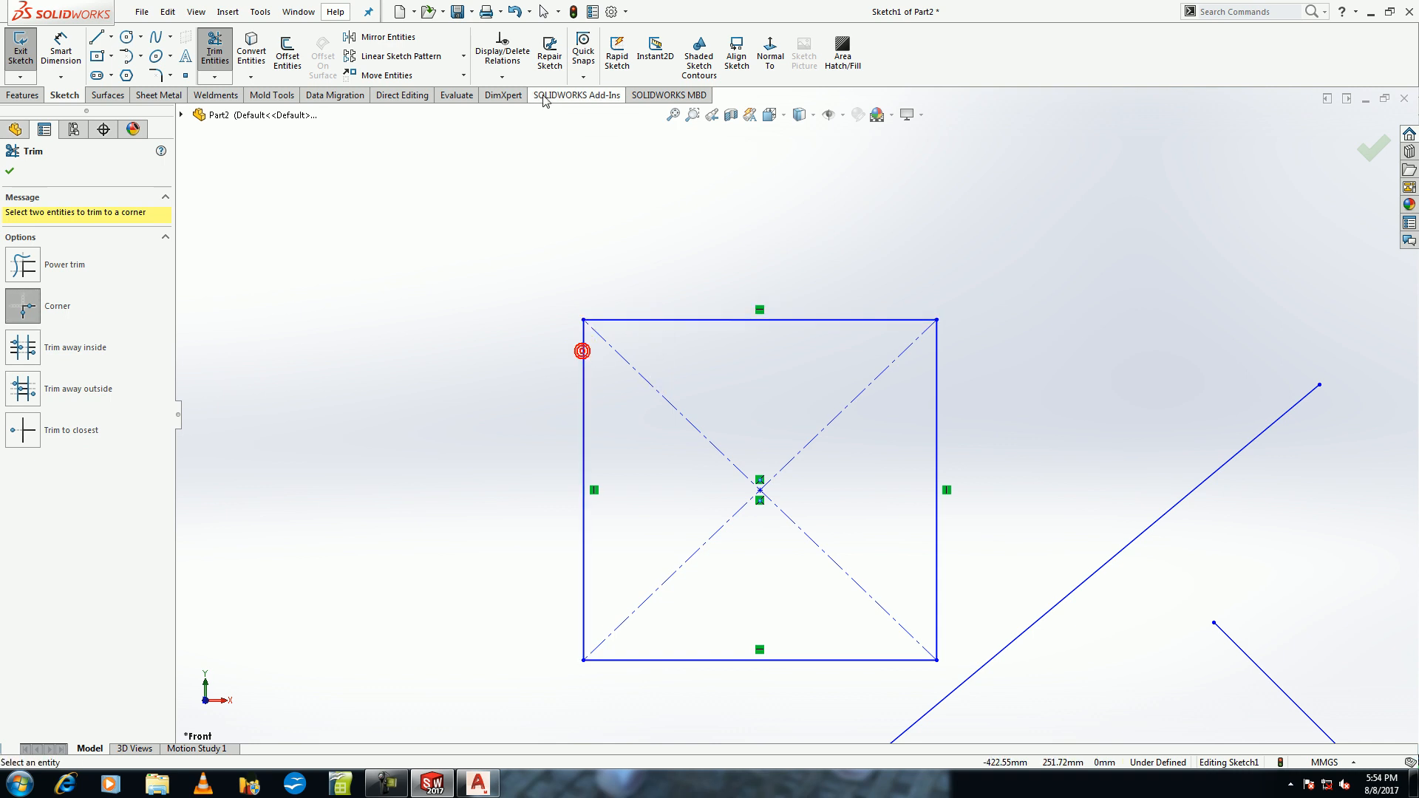
Recheck the closed rectangle for gaps with Repair Sketch.
{"action": "left_click", "coordinate": [549, 54]}
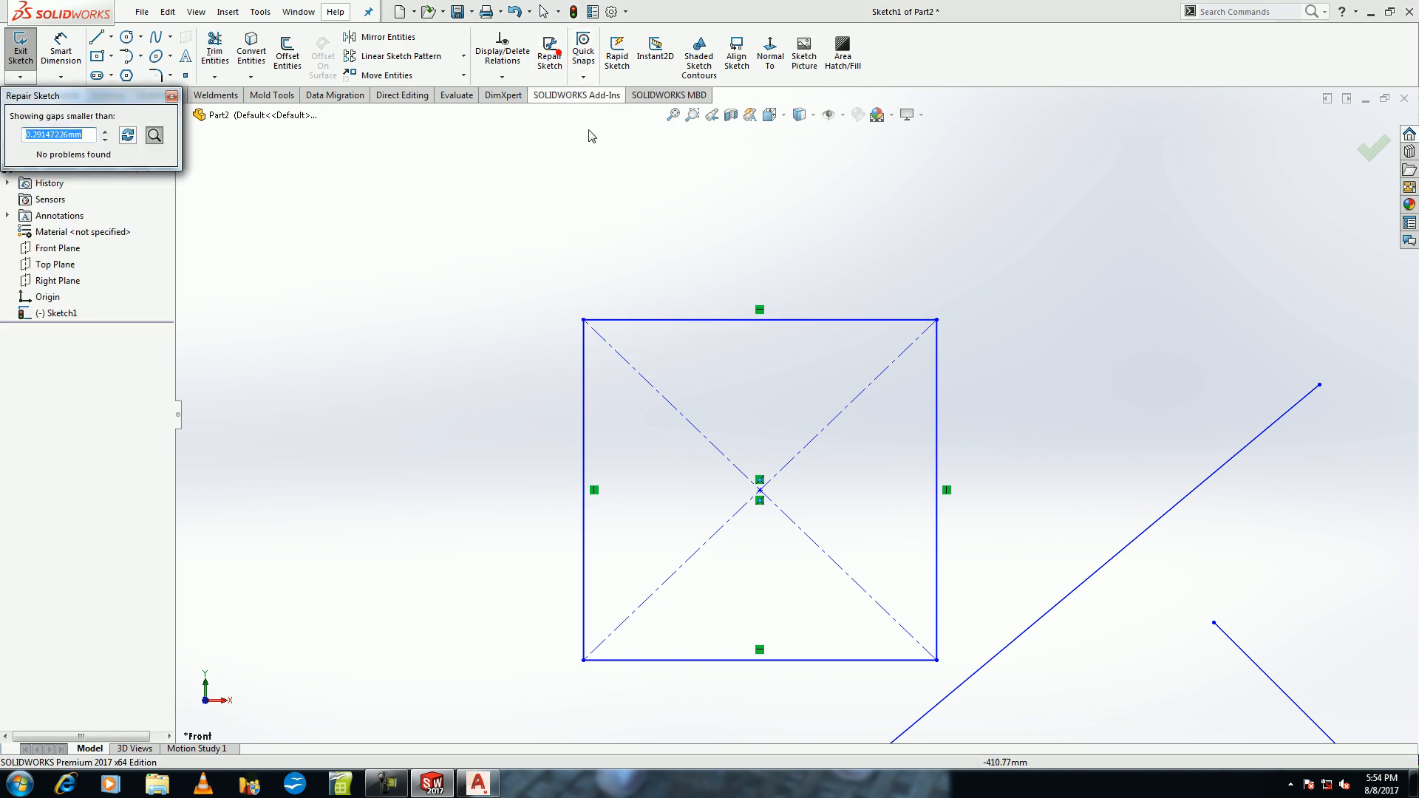
{"action": "left_click", "coordinate": [128, 138]}
{"action": "key", "text": "z"}
{"action": "key", "text": "z"}
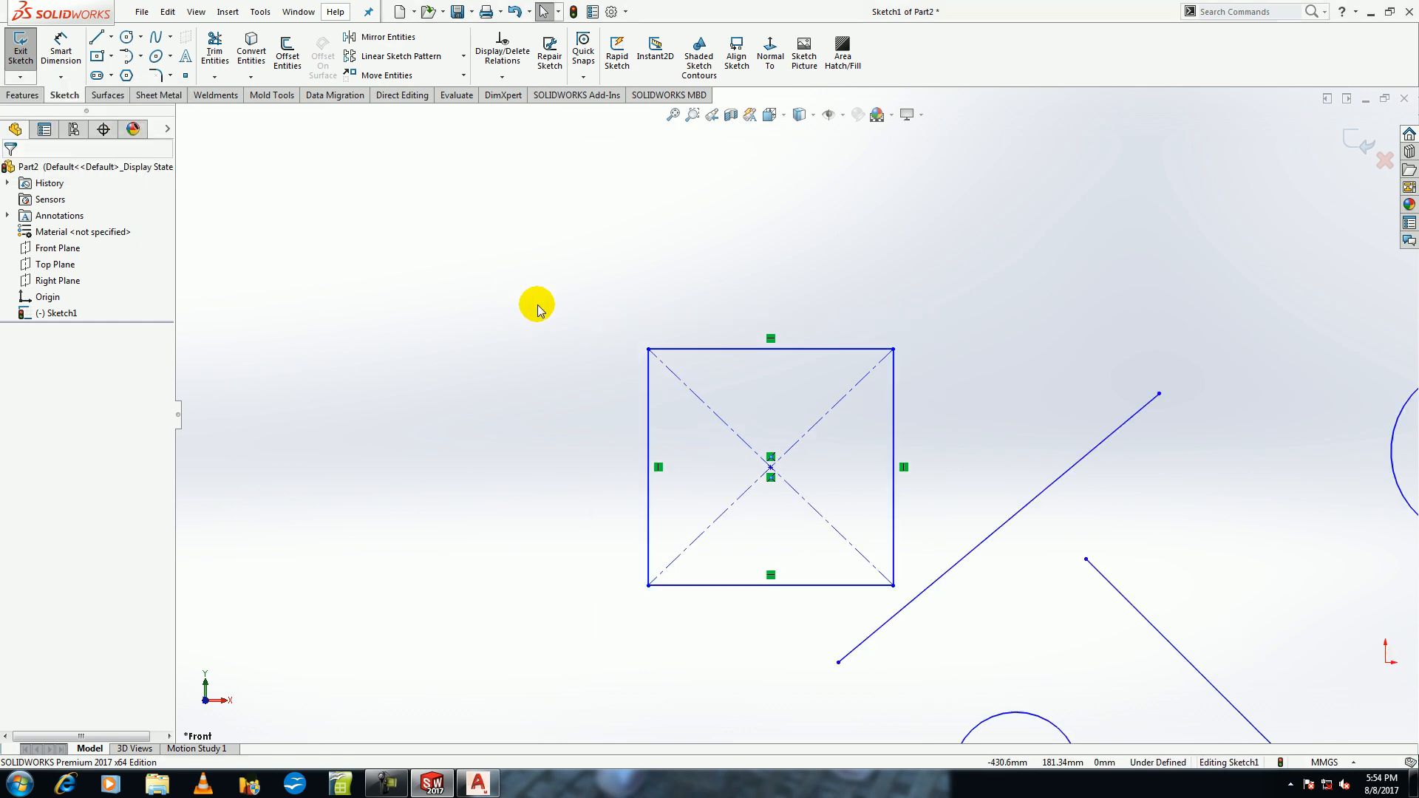
{"action": "scroll", "coordinate": [1213, 396], "scroll_direction": "down", "scroll_amount": 3}
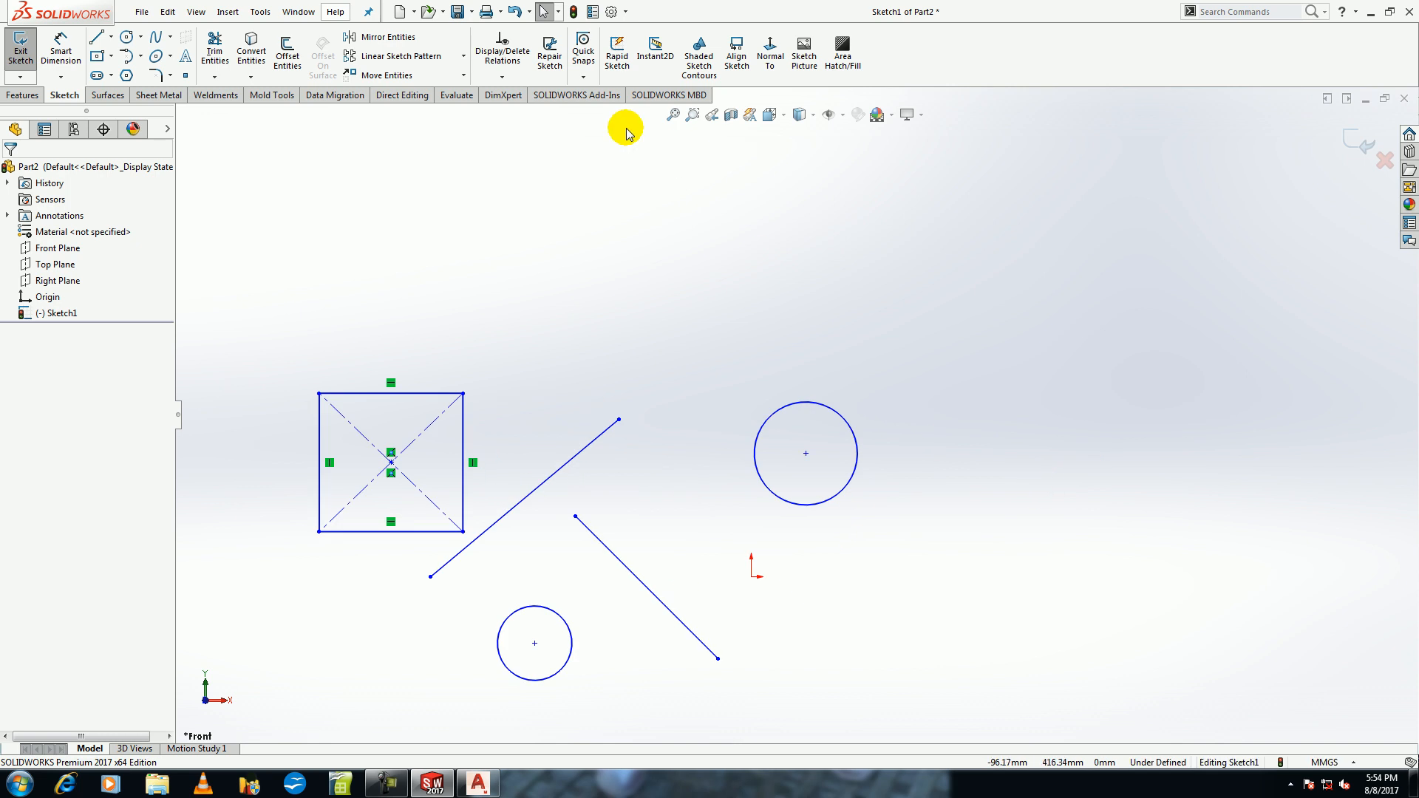
Review the Quick Snaps options, and flip the sketch view to the reverse side and back with Normal To.
{"action": "left_click", "coordinate": [583, 70]}
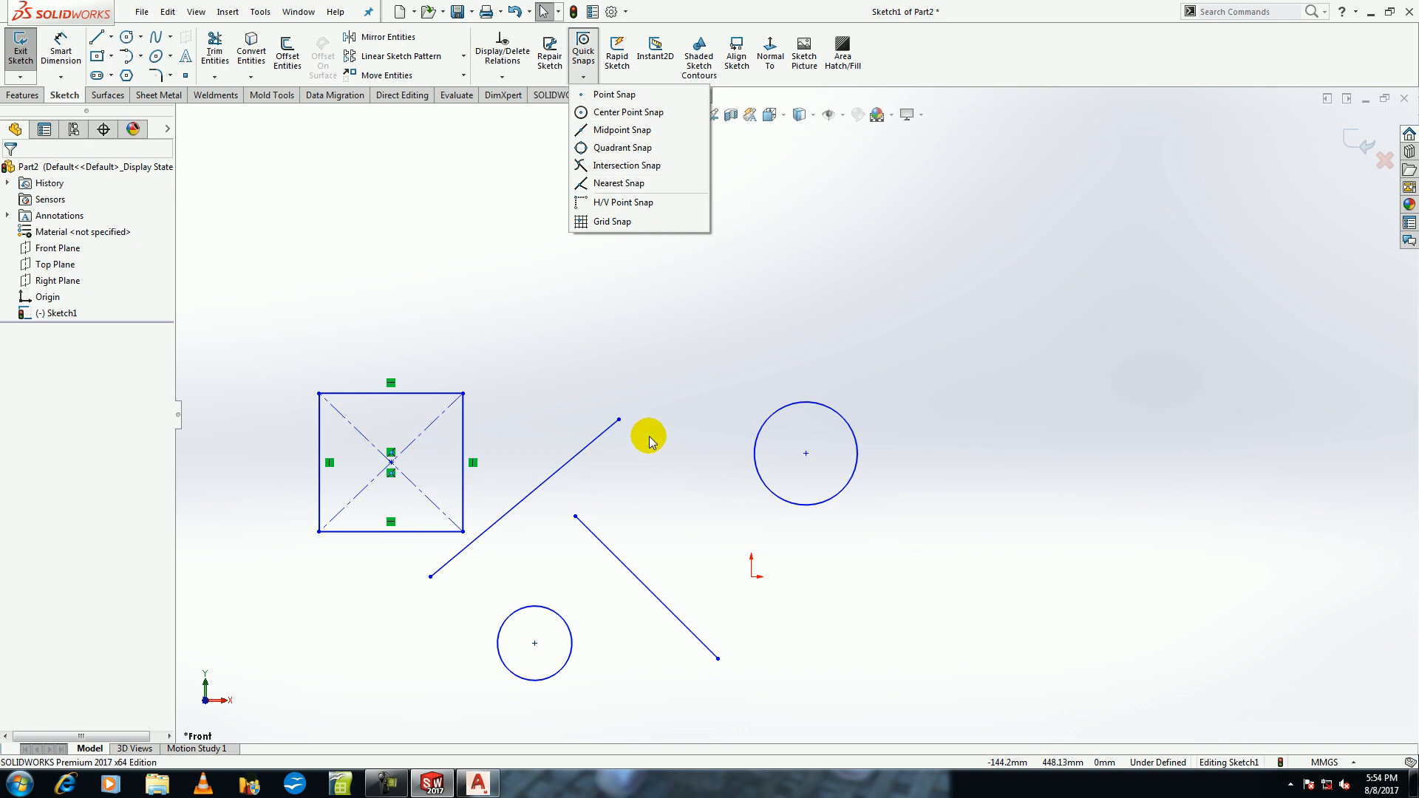
{"action": "left_click", "coordinate": [653, 410]}
{"action": "left_click", "coordinate": [776, 59]}
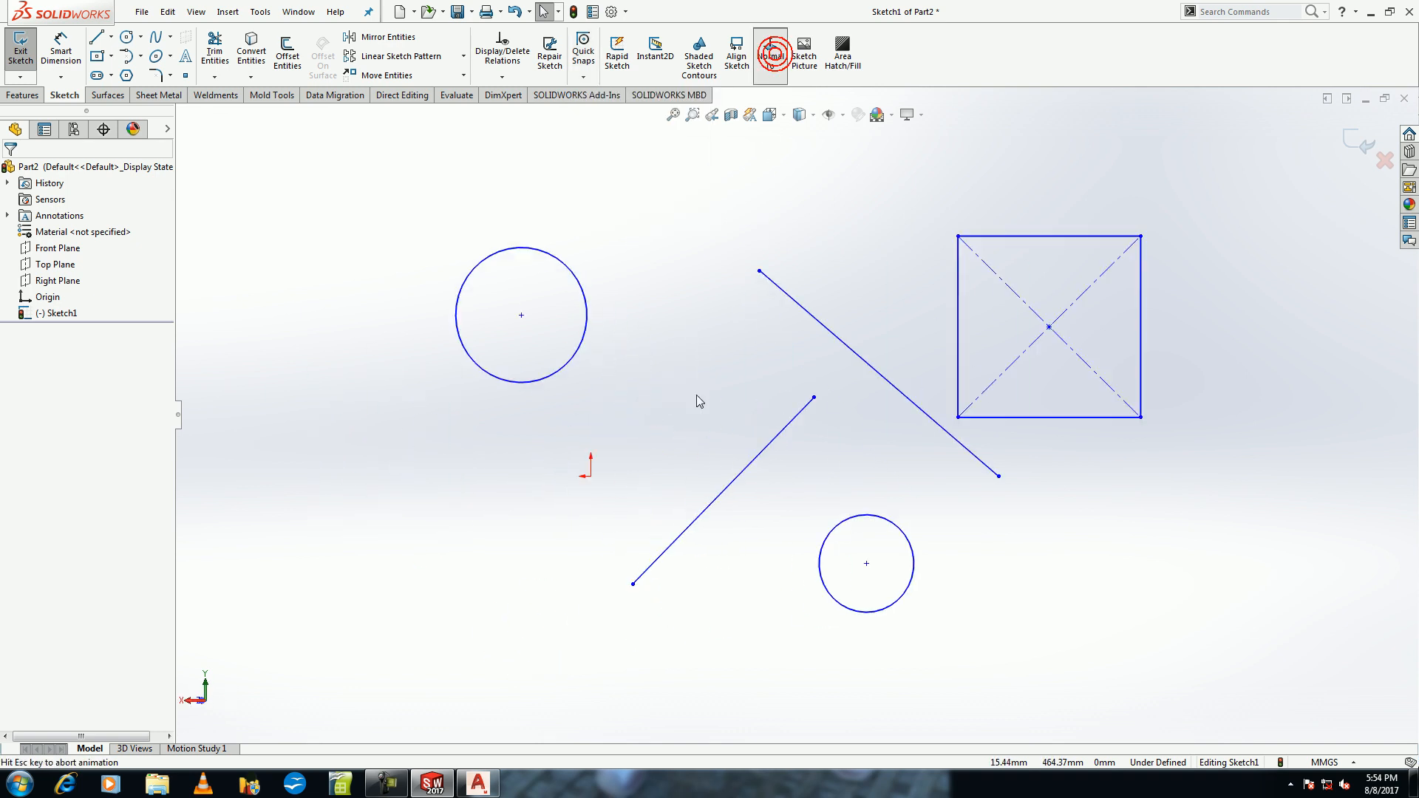
{"action": "left_click", "coordinate": [766, 46]}
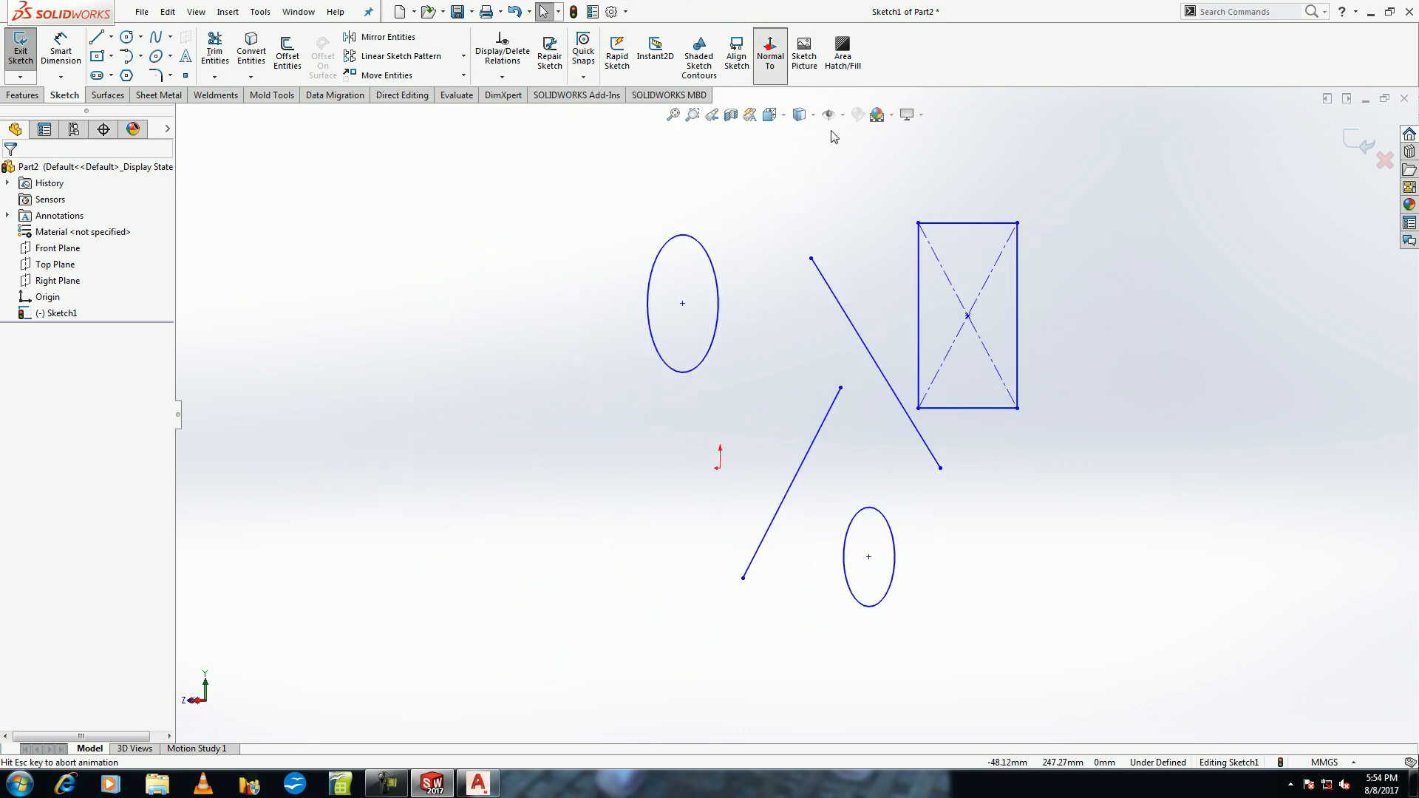
Try Area Hatch/Fill on the rectangle's region with a solid green fill, and undo it.
{"action": "left_click", "coordinate": [842, 48]}
{"action": "left_click", "coordinate": [539, 269]}
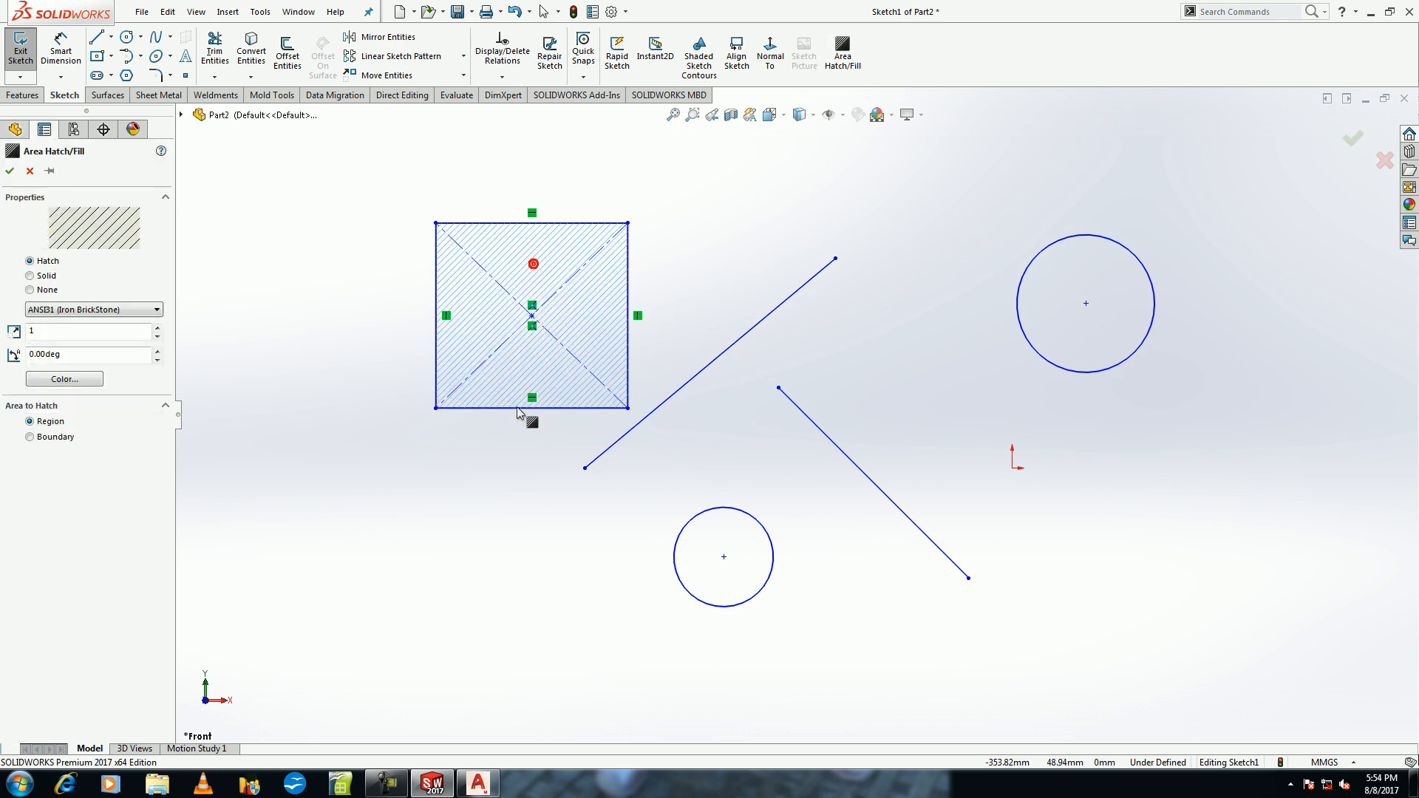
{"action": "left_click", "coordinate": [30, 276]}
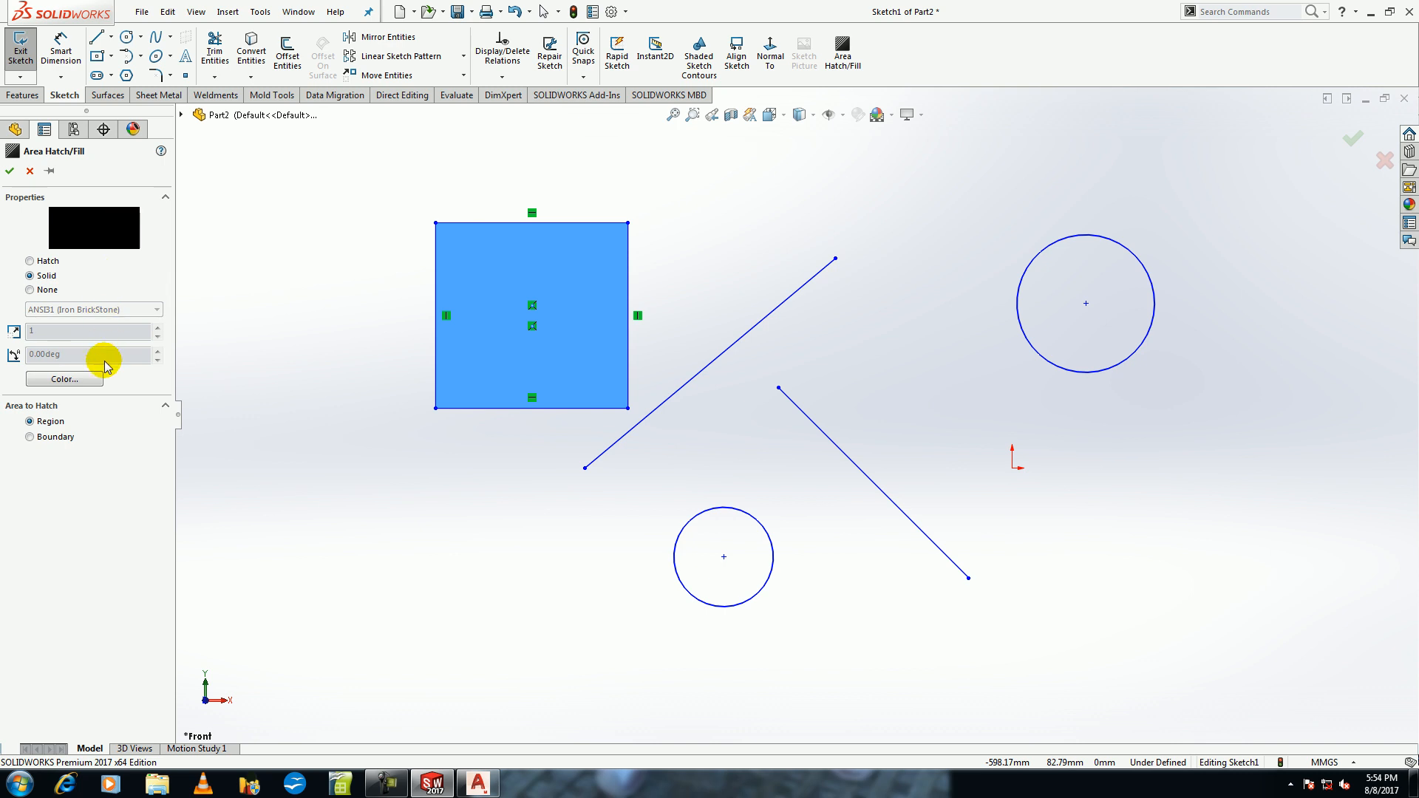
{"action": "left_click", "coordinate": [65, 378]}
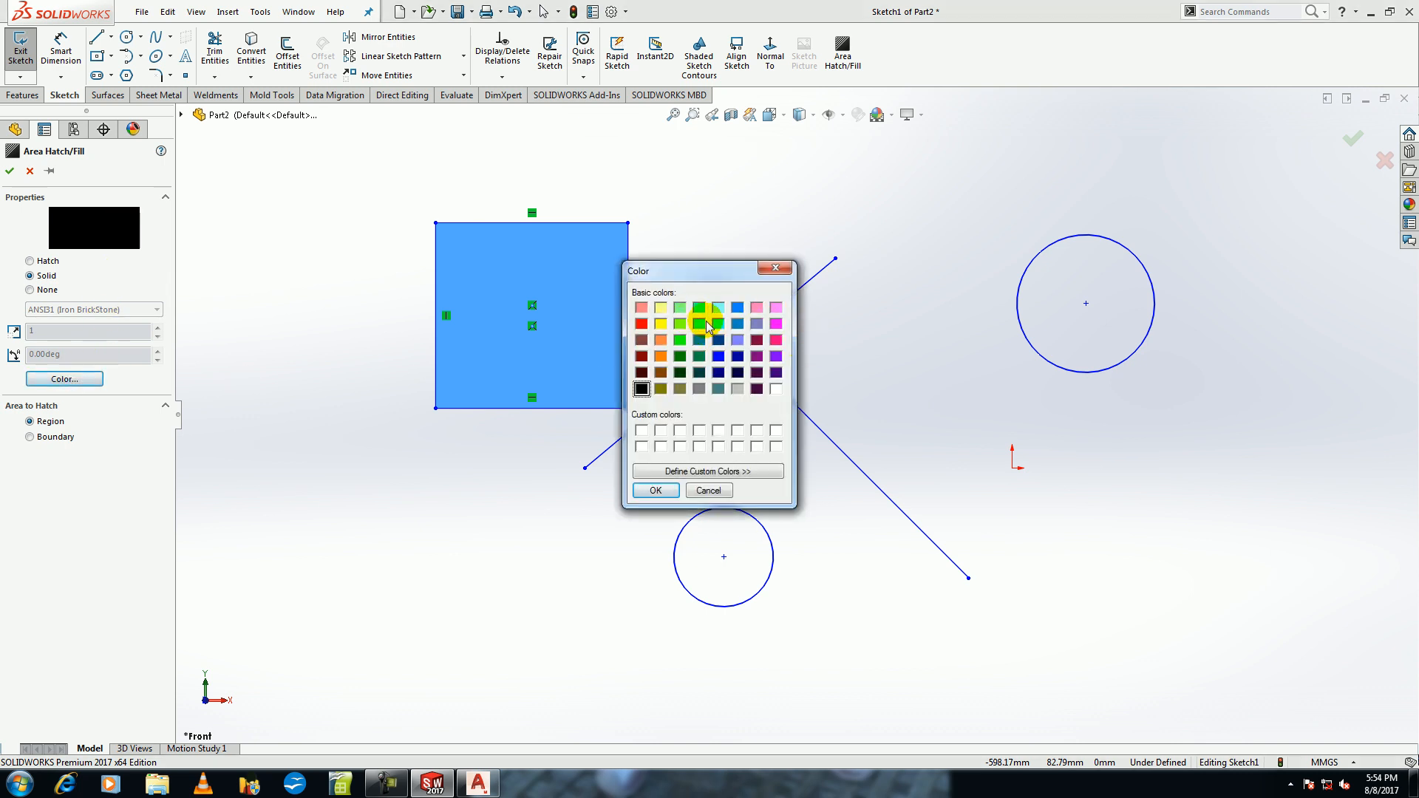
{"action": "left_click", "coordinate": [655, 491]}
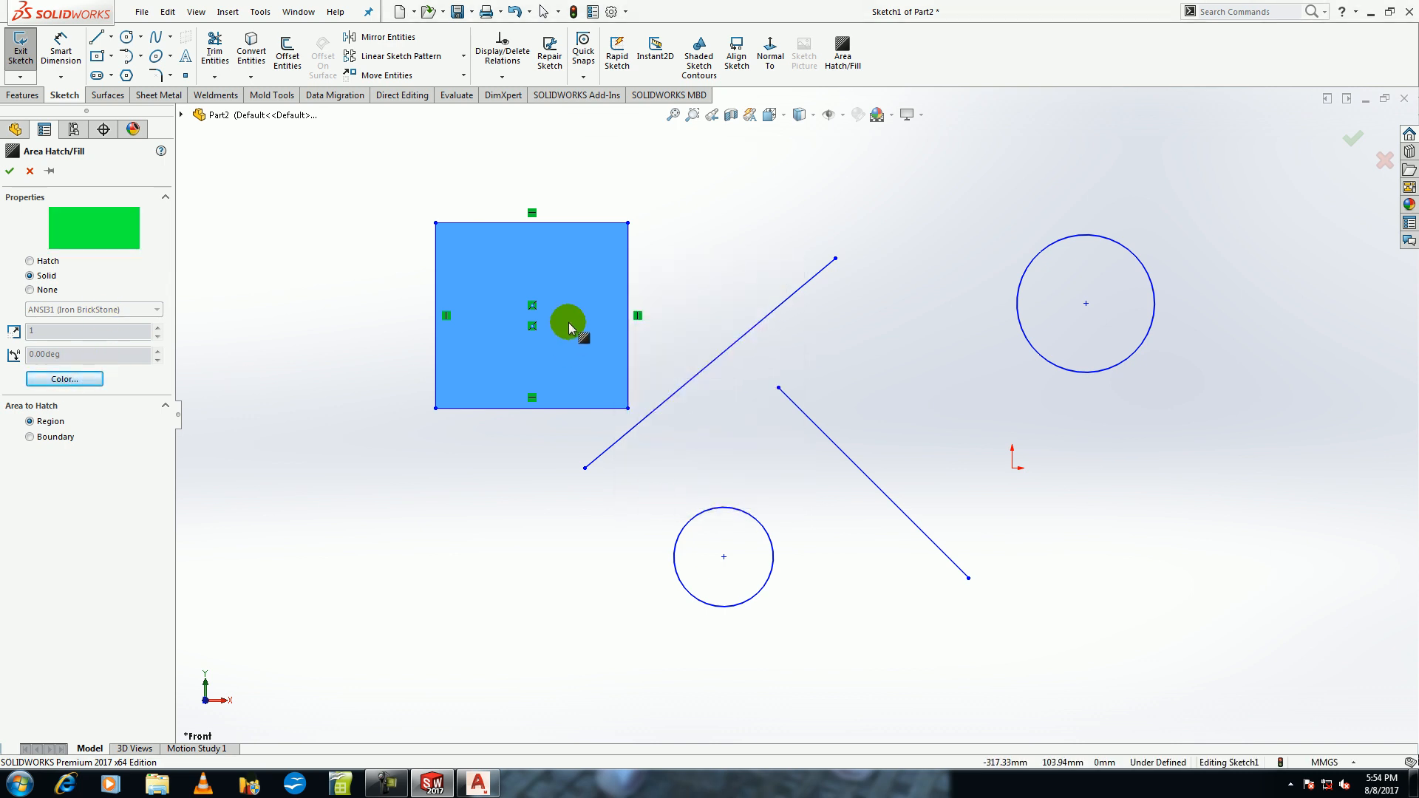
{"action": "left_click", "coordinate": [9, 172]}
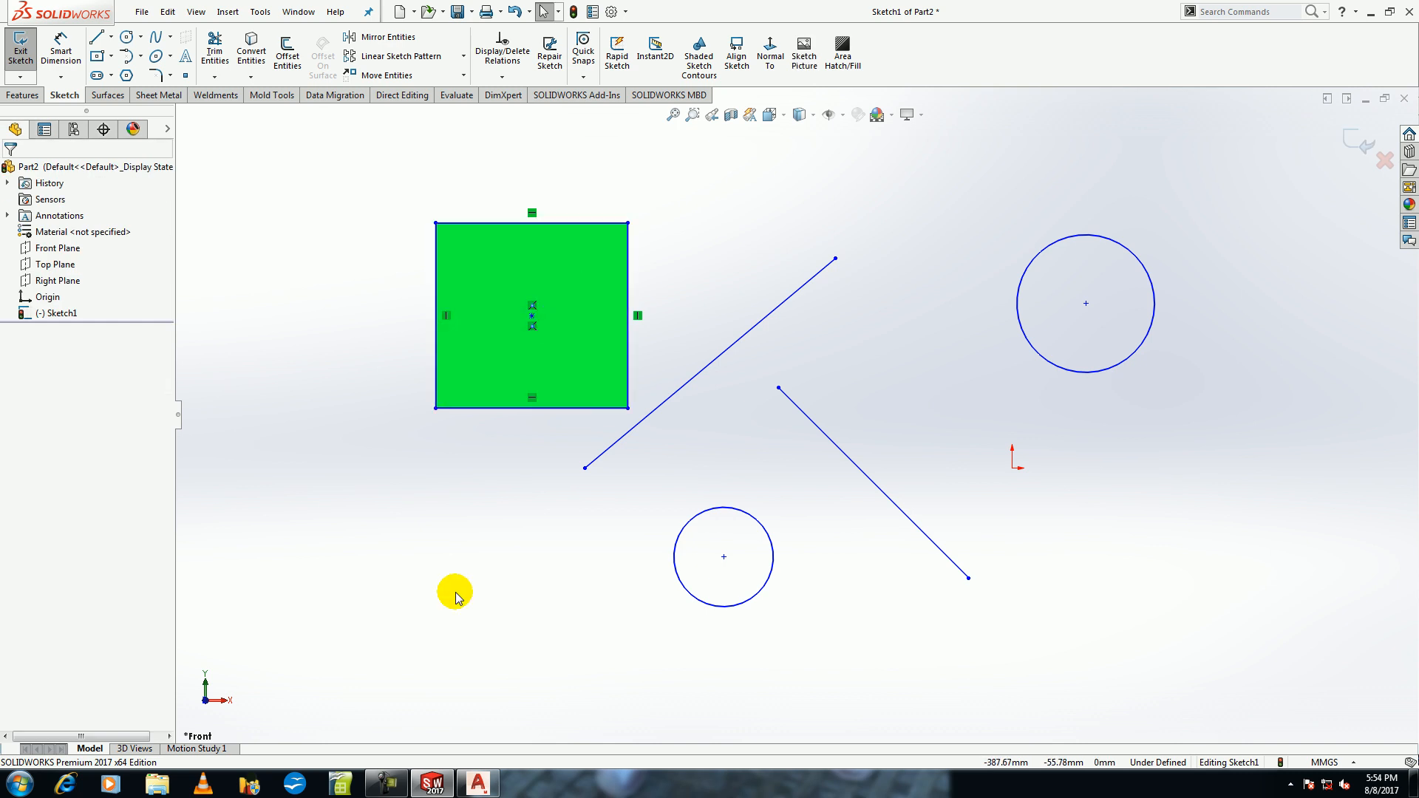
{"action": "key", "text": "ctrl+z"}
Insert the Penguins image from the Sample Pictures folder as a sketch picture.
{"action": "scroll", "coordinate": [564, 405], "scroll_direction": "up", "scroll_amount": 1}
{"action": "scroll", "coordinate": [564, 404], "scroll_direction": "up", "scroll_amount": 3}
{"action": "scroll", "coordinate": [534, 339], "scroll_direction": "down", "scroll_amount": 4}
{"action": "scroll", "coordinate": [399, 295], "scroll_direction": "up", "scroll_amount": 4}
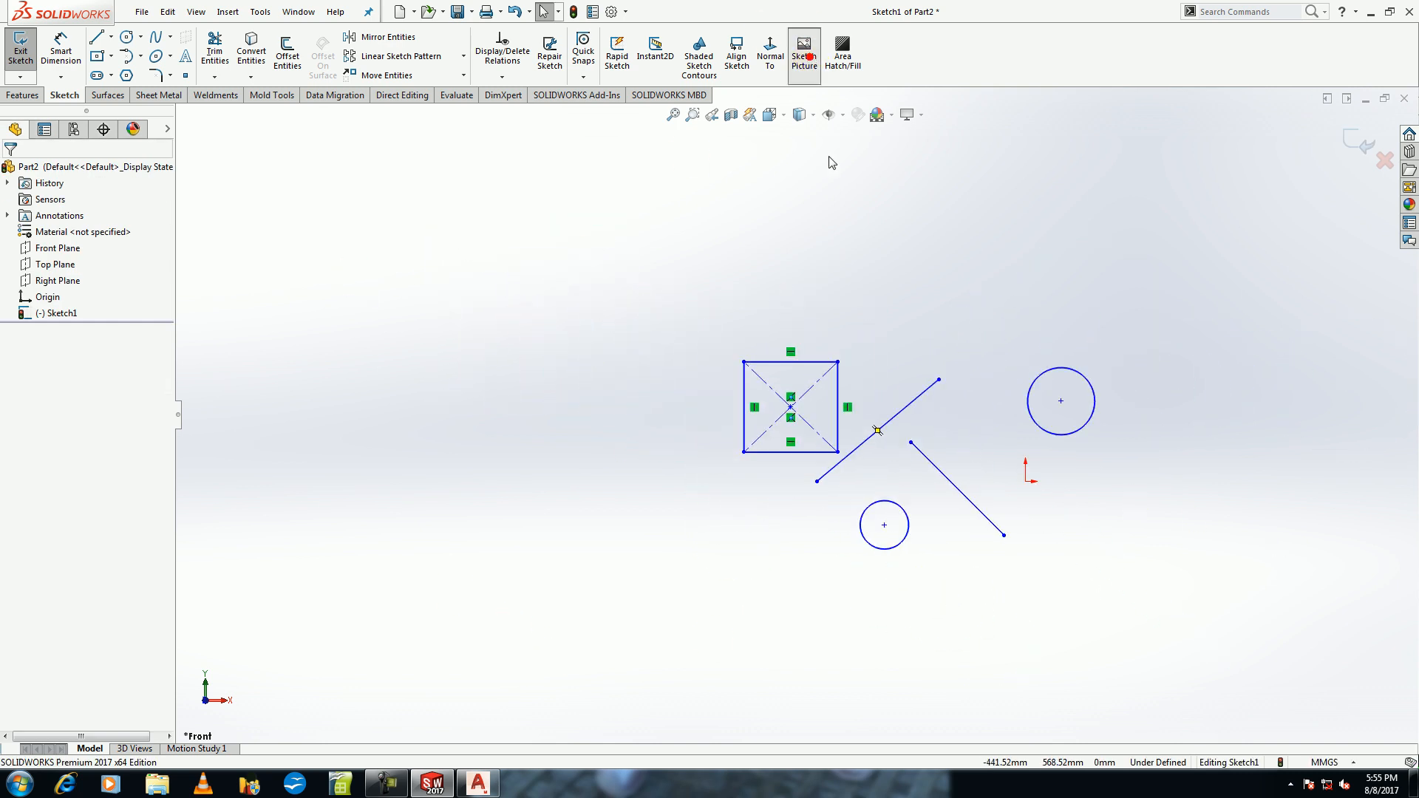
{"action": "left_click", "coordinate": [805, 53]}
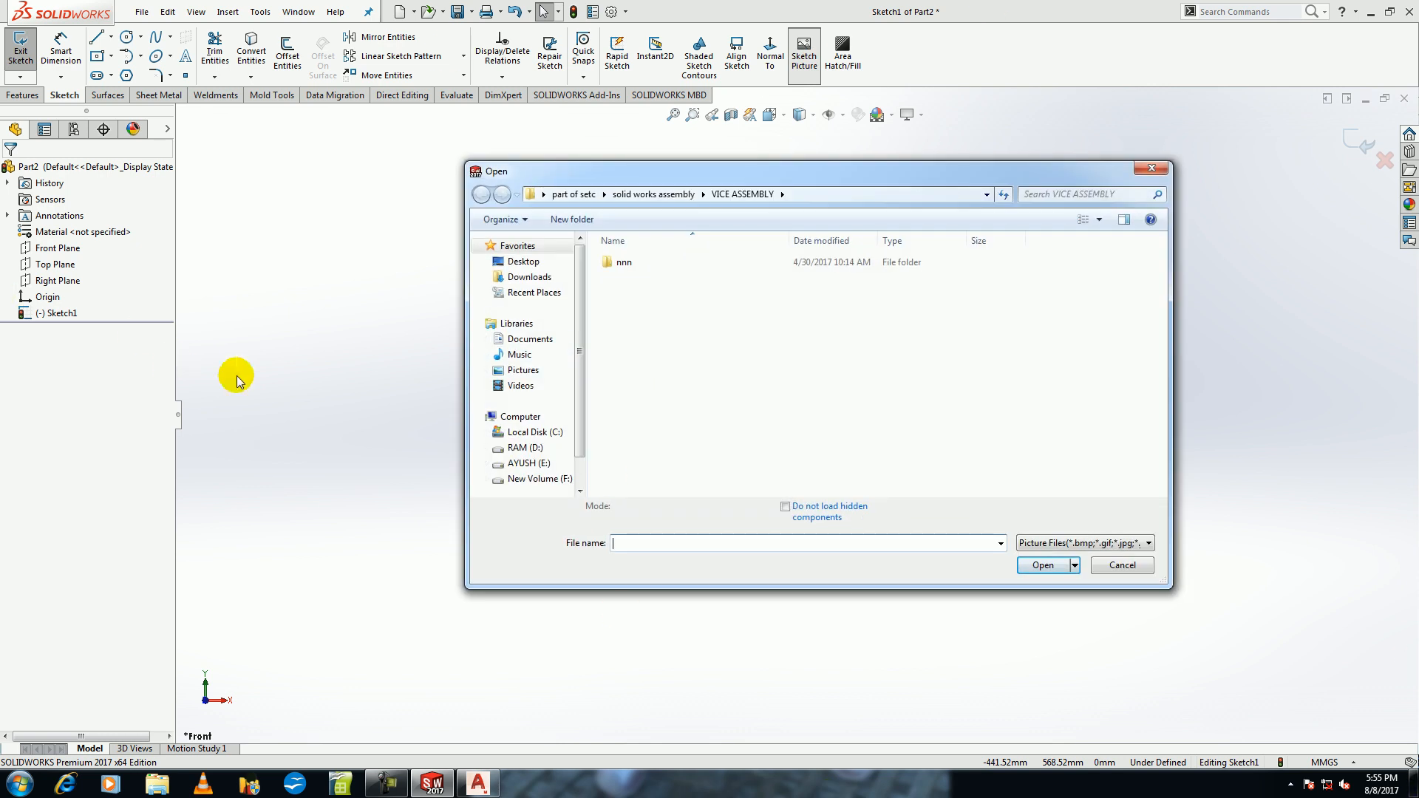
{"action": "left_click", "coordinate": [530, 371]}
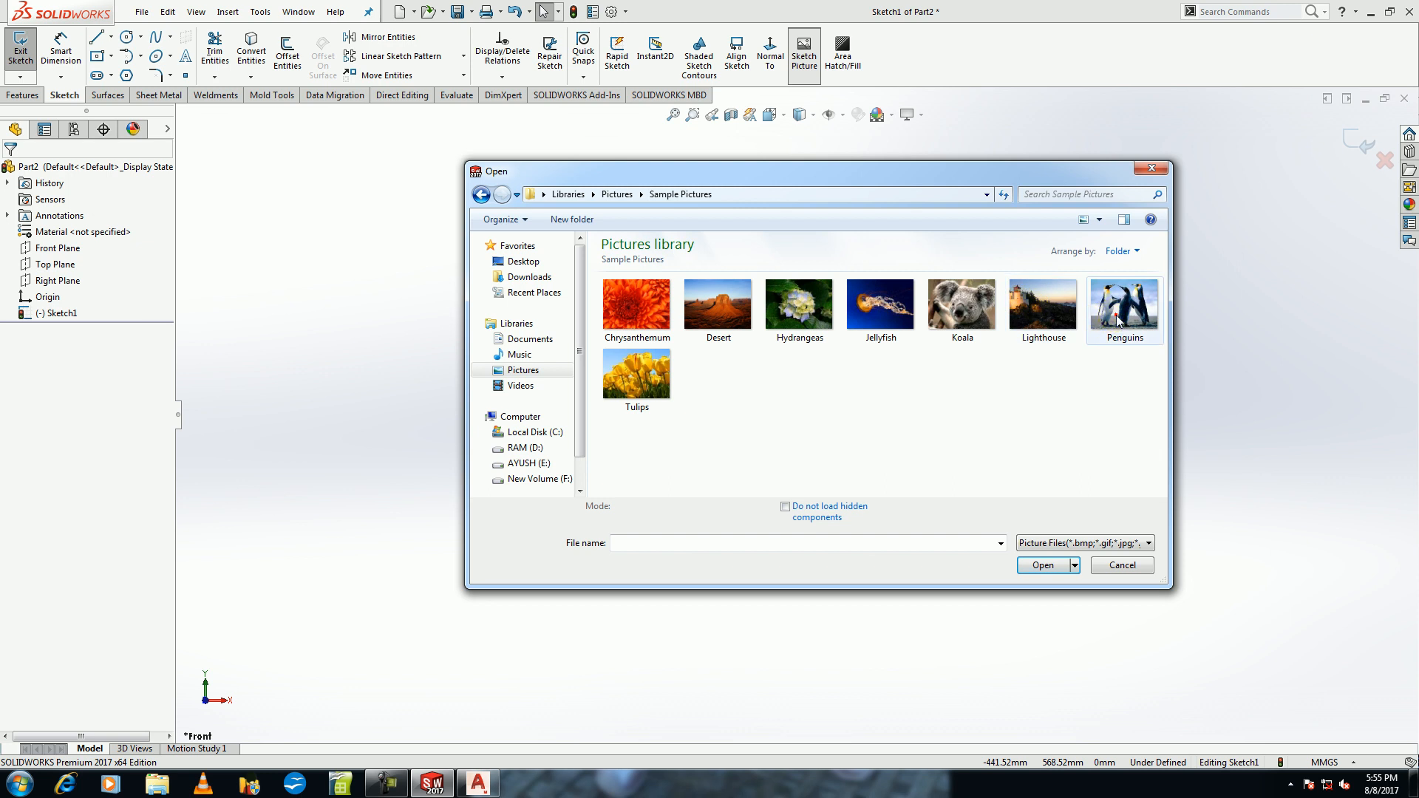
{"action": "left_click", "coordinate": [1117, 315]}
{"action": "left_click", "coordinate": [1057, 553]}
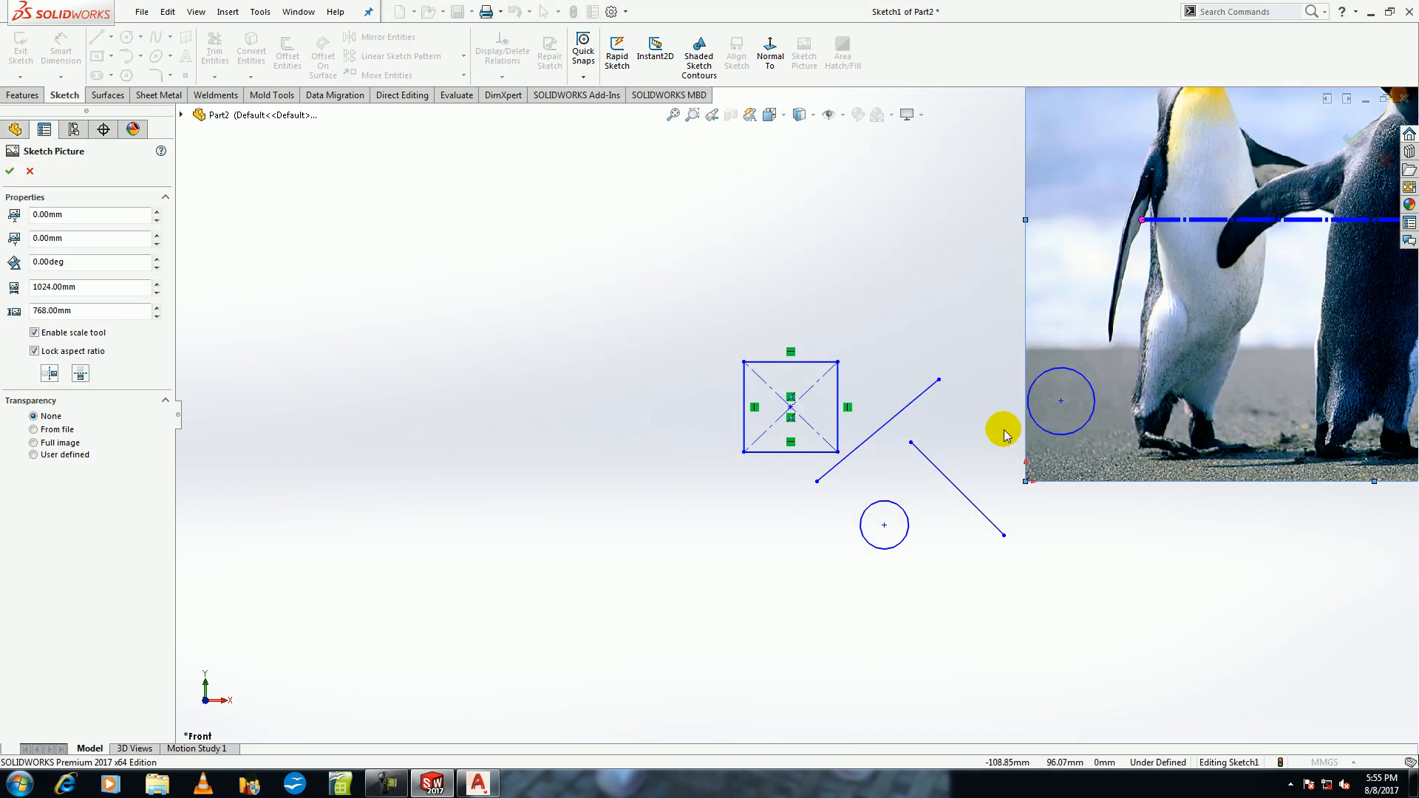
Shrink the sketch picture to about 620 mm by 465 mm with the aspect ratio locked, and accept it.
{"action": "scroll", "coordinate": [738, 433], "scroll_direction": "up", "scroll_amount": 4}
{"action": "mouse_move", "coordinate": [1243, 195]}
{"action": "left_mouse_down"}
{"action": "mouse_move", "coordinate": [1188, 222]}
{"action": "mouse_move", "coordinate": [1109, 369]}
{"action": "left_mouse_up"}
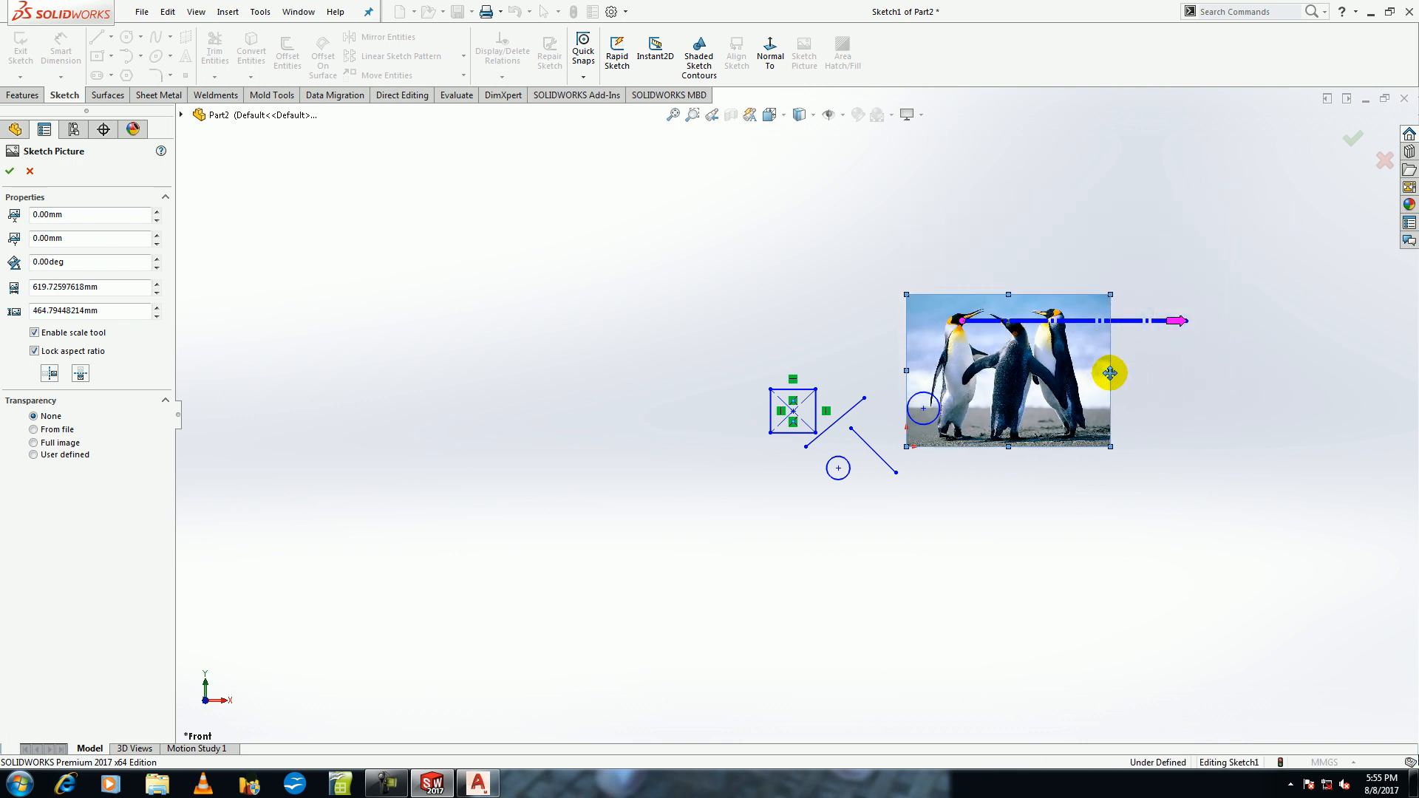
{"action": "left_click", "coordinate": [10, 171]}
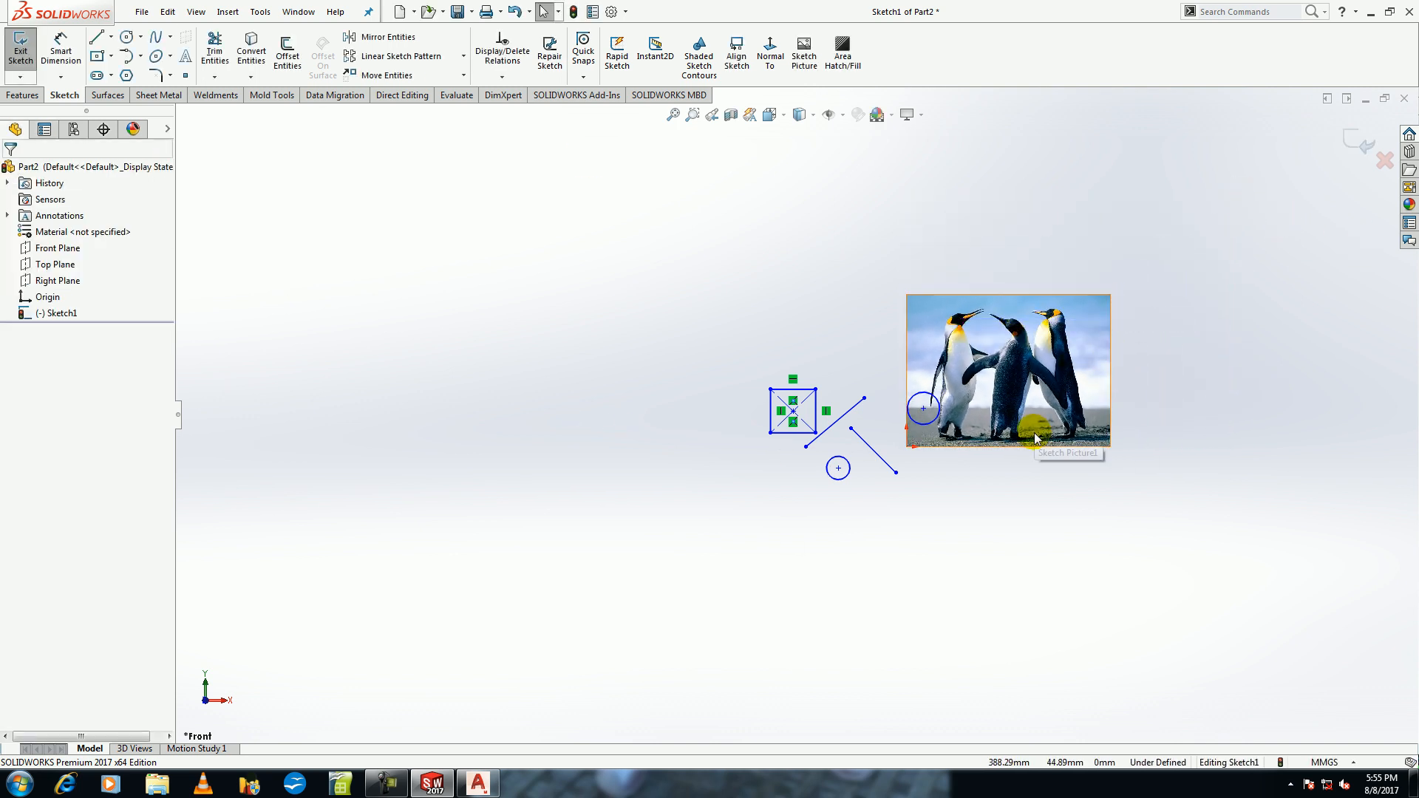